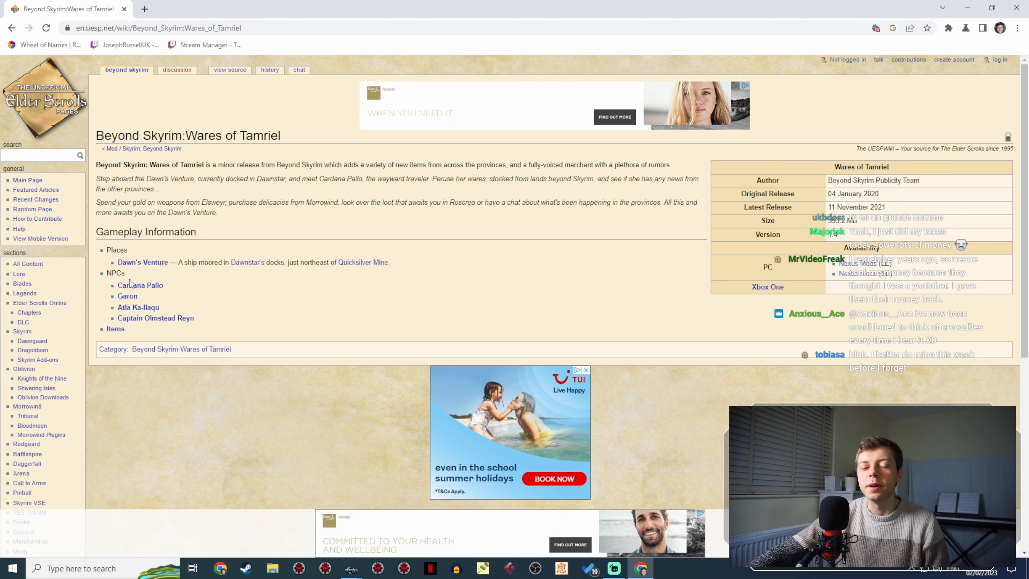
Open the Items page of Wares of Tamriel and look through its food, miscellaneous, notes and weapons tables.
click(116, 328)
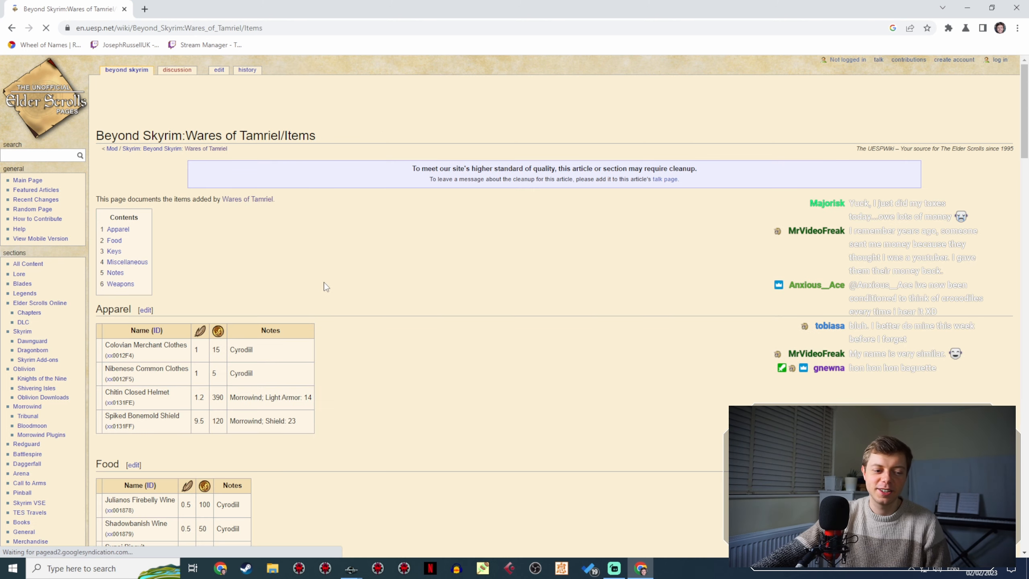
scroll(408, 237, down, 6)
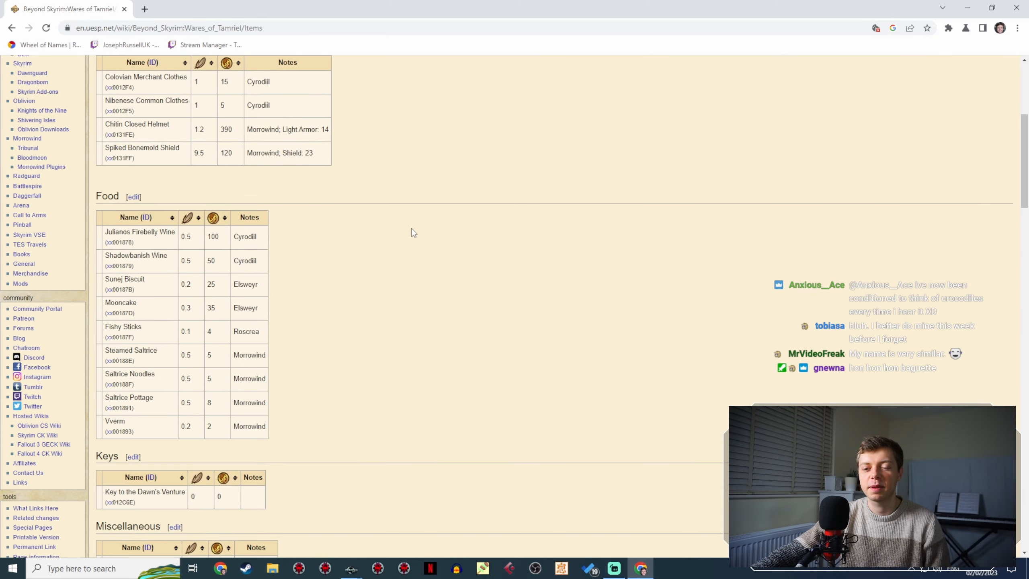
scroll(414, 231, down, 8)
scroll(573, 327, up, 14)
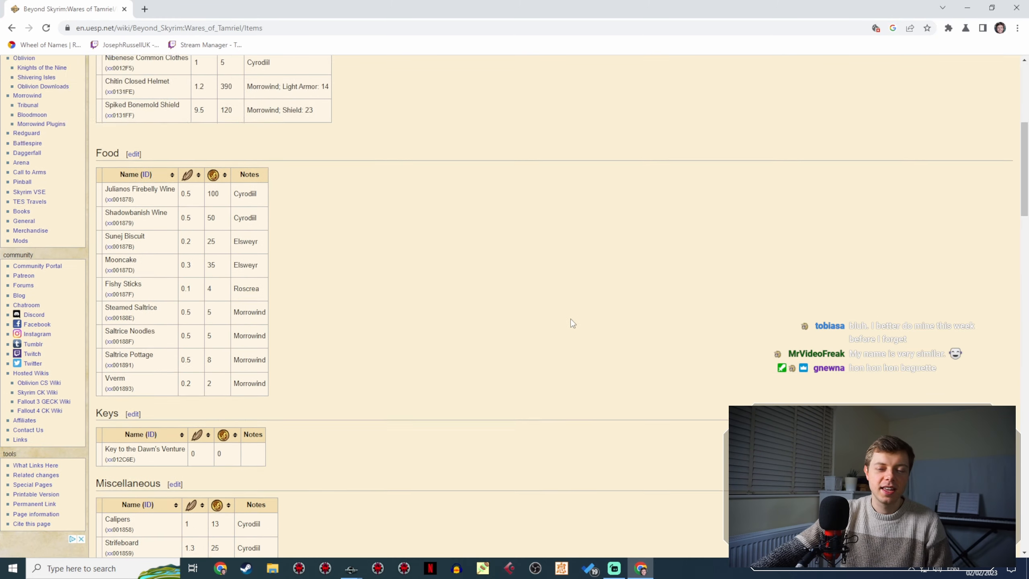
scroll(443, 261, down, 20)
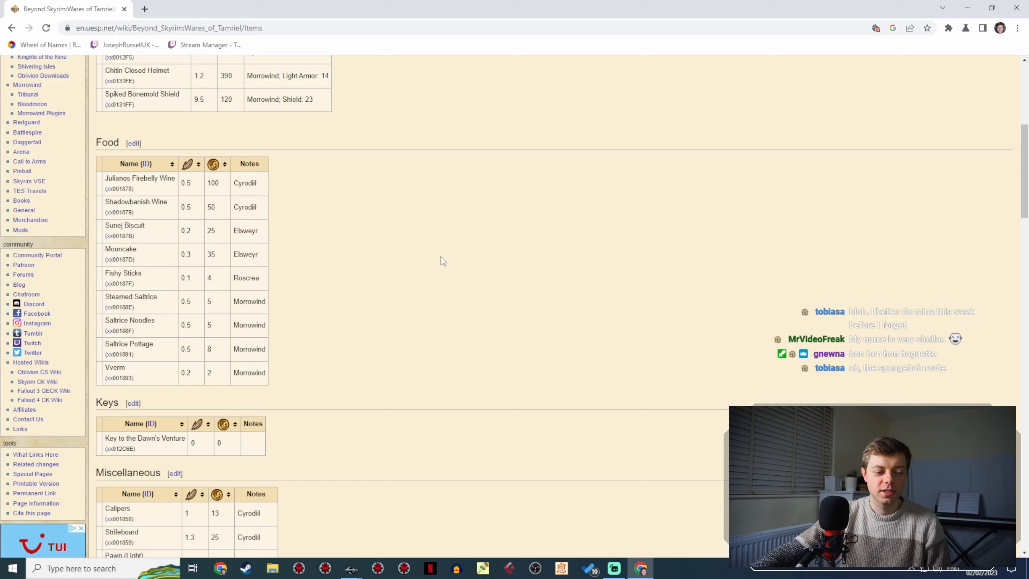
scroll(443, 259, down, 6)
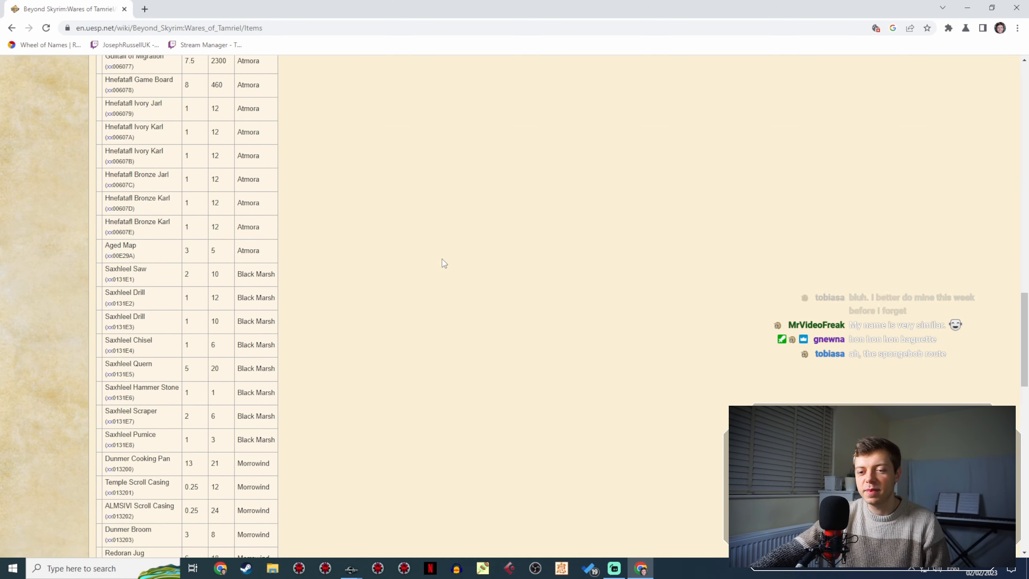
scroll(445, 263, down, 6)
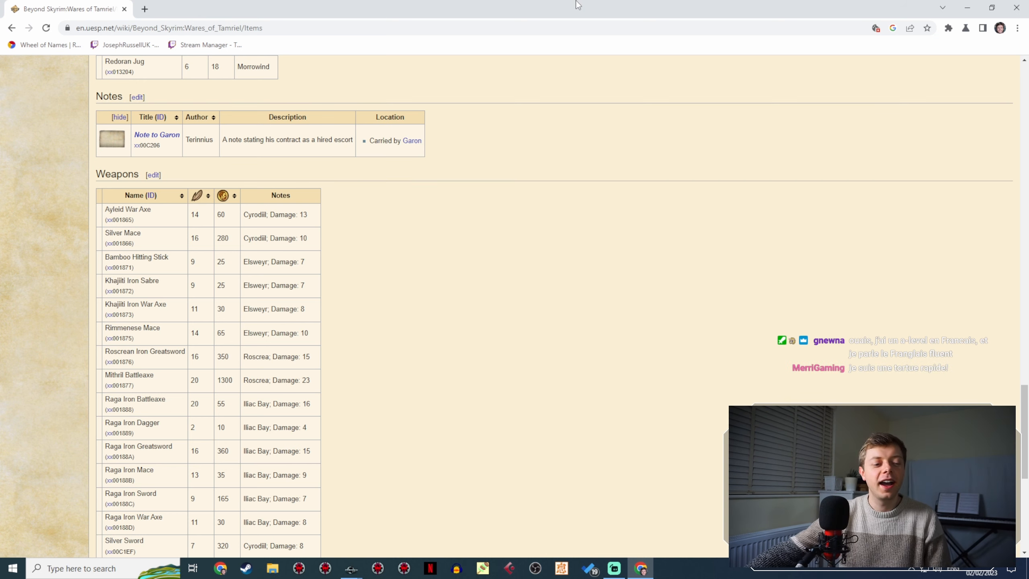
scroll(365, 372, down, 6)
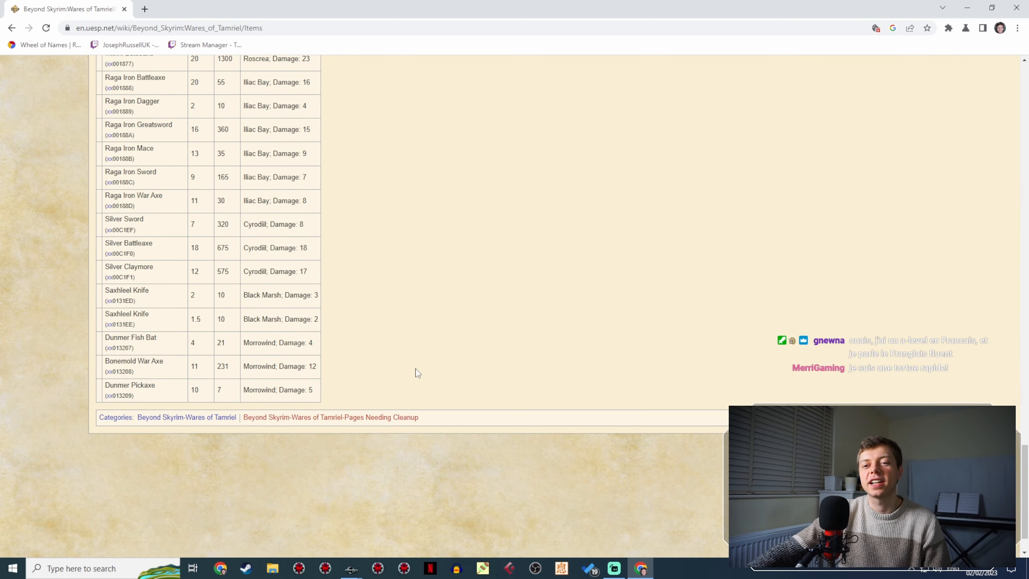
scroll(421, 375, up, 5)
scroll(450, 424, up, 15)
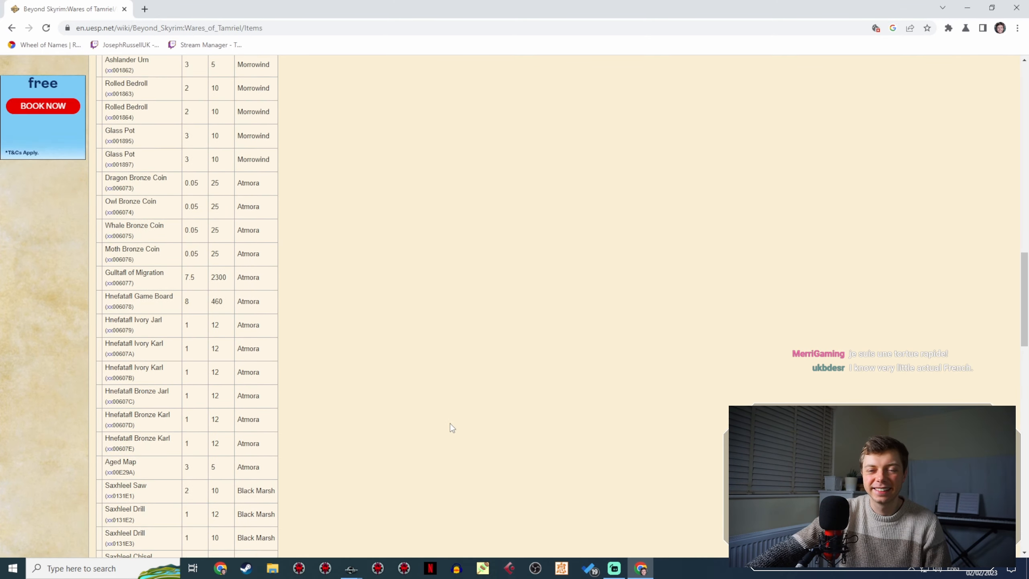
scroll(452, 428, down, 15)
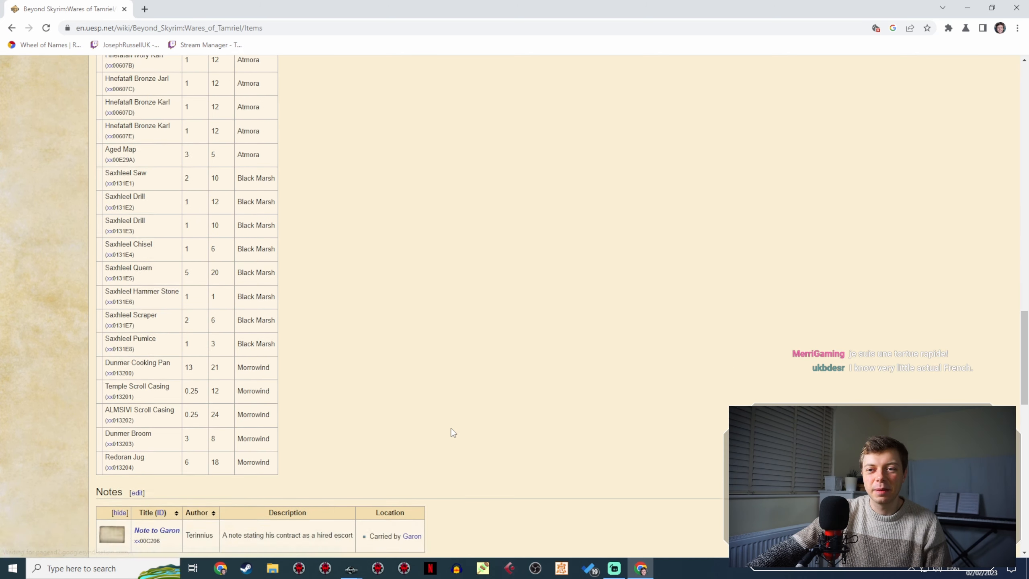
scroll(454, 430, down, 5)
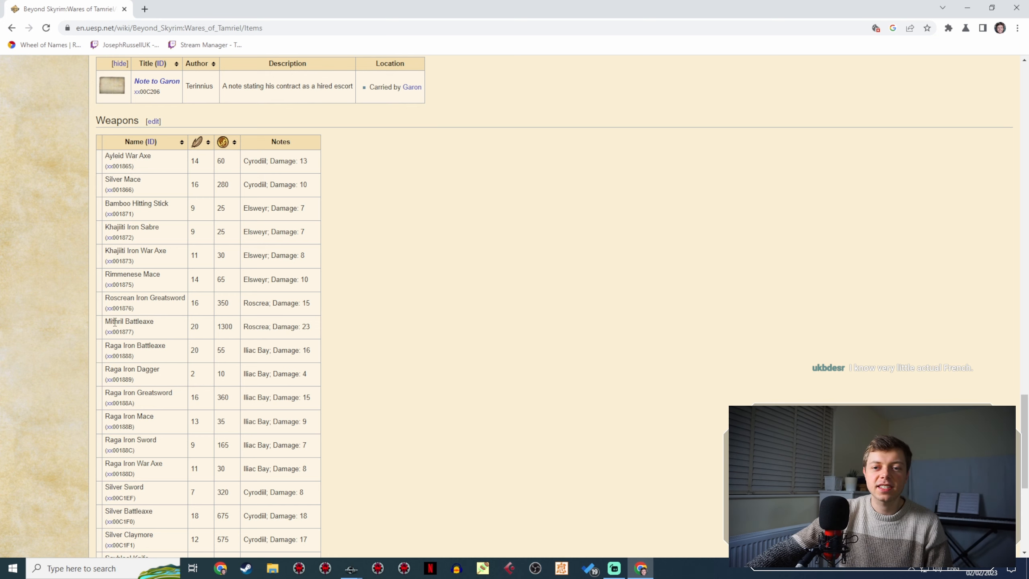
Duplicate the items page in a new tab, search the wiki there for "mithril" and read the Lore:Mithril article.
right_click(66, 8)
click(105, 78)
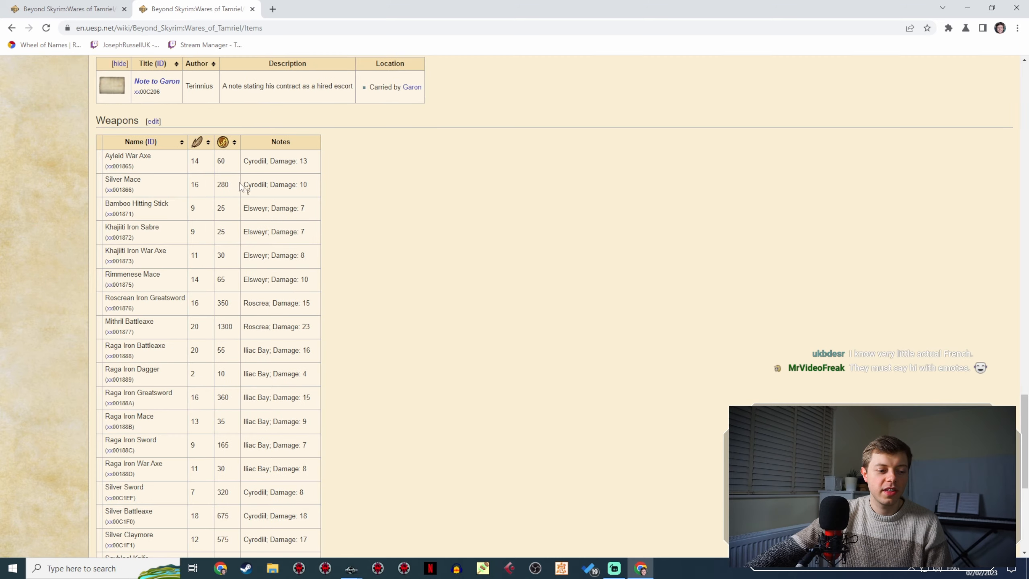
scroll(239, 182, up, 15)
scroll(419, 353, up, 8)
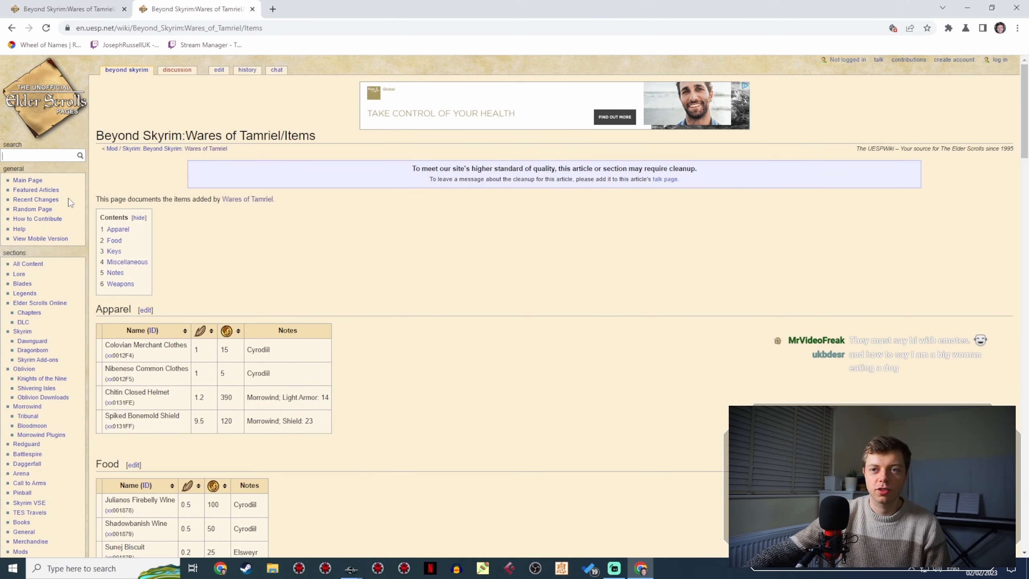
text(mi)
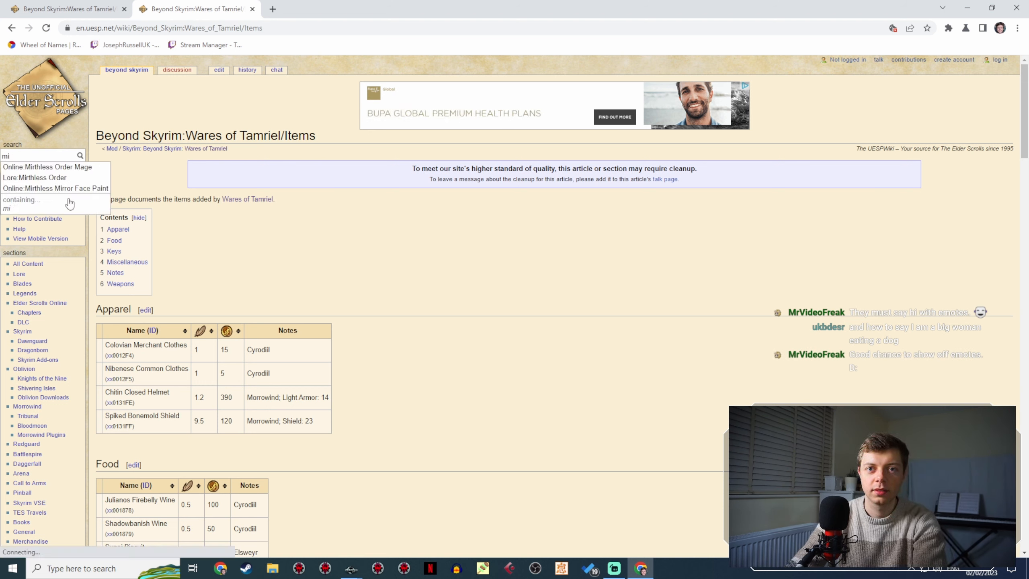
text(thril)
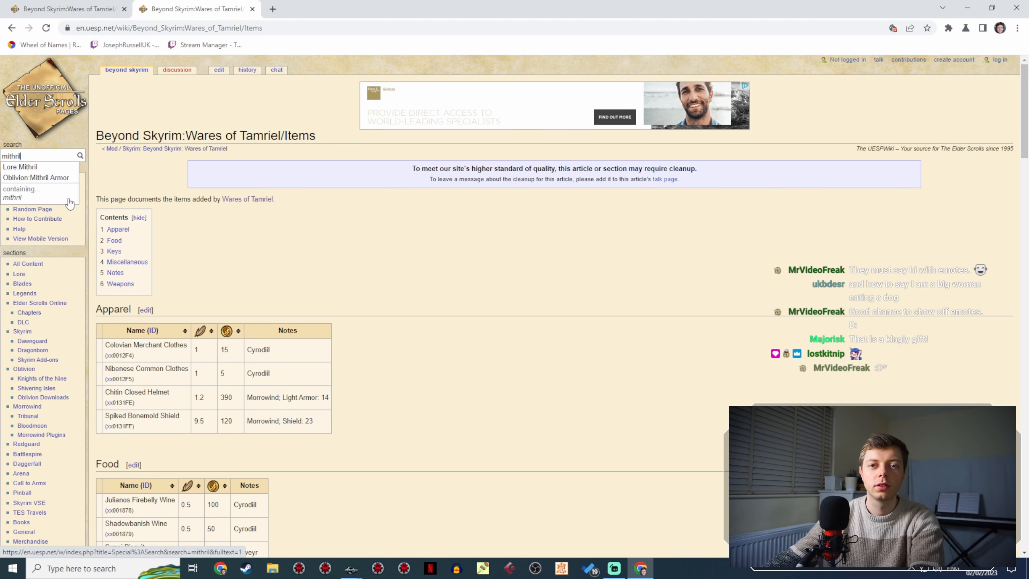
click(48, 166)
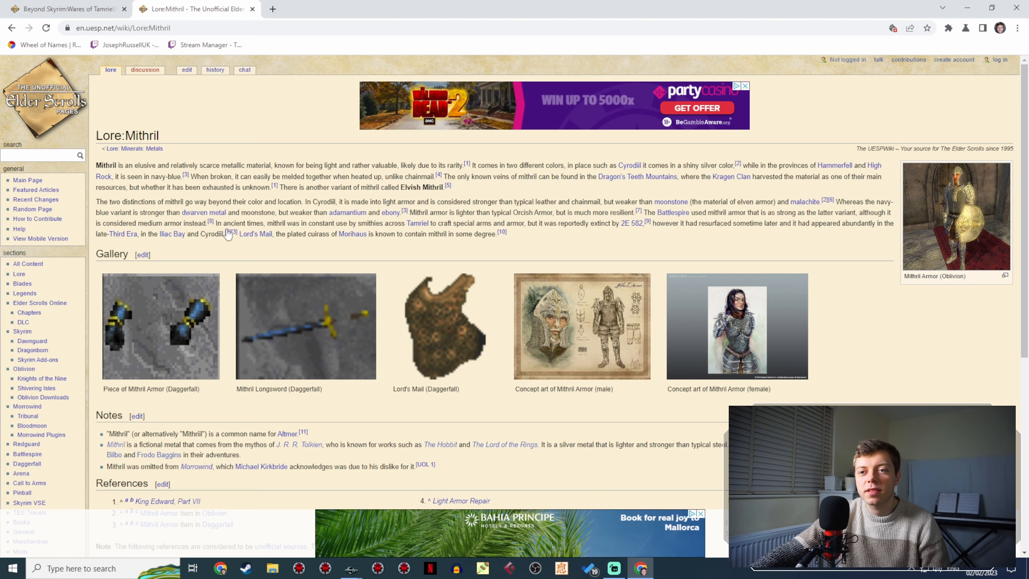
scroll(264, 273, down, 4)
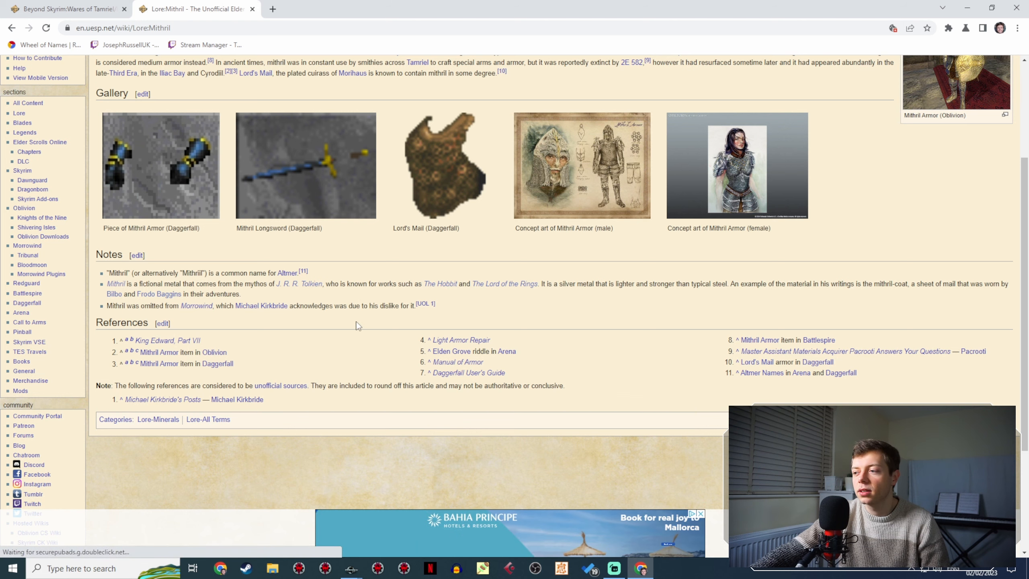
scroll(352, 332, up, 4)
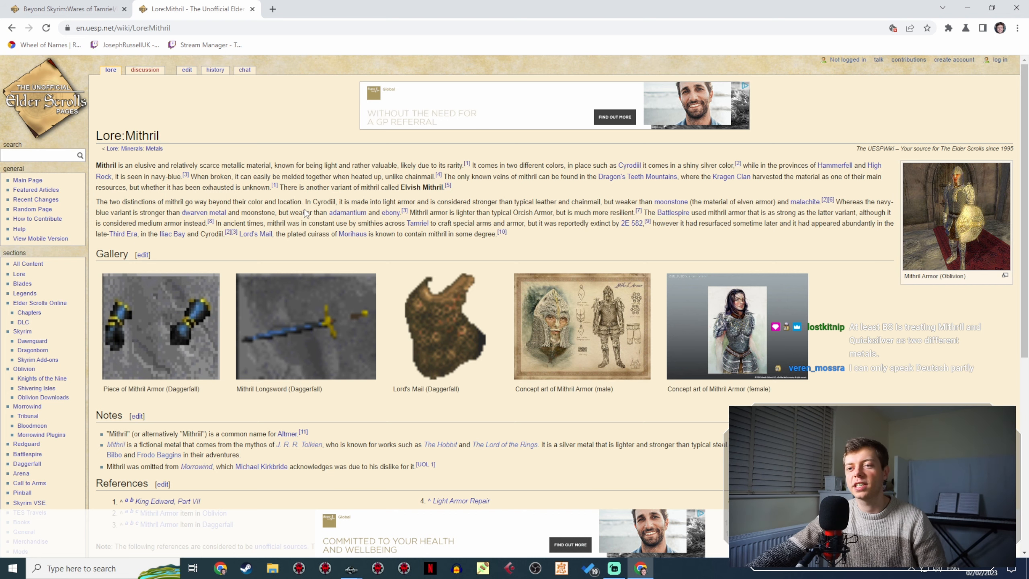
Return to the Wares of Tamriel items page and examine the Mithril Battleaxe among the weapons and the miscellaneous items.
click(6, 6)
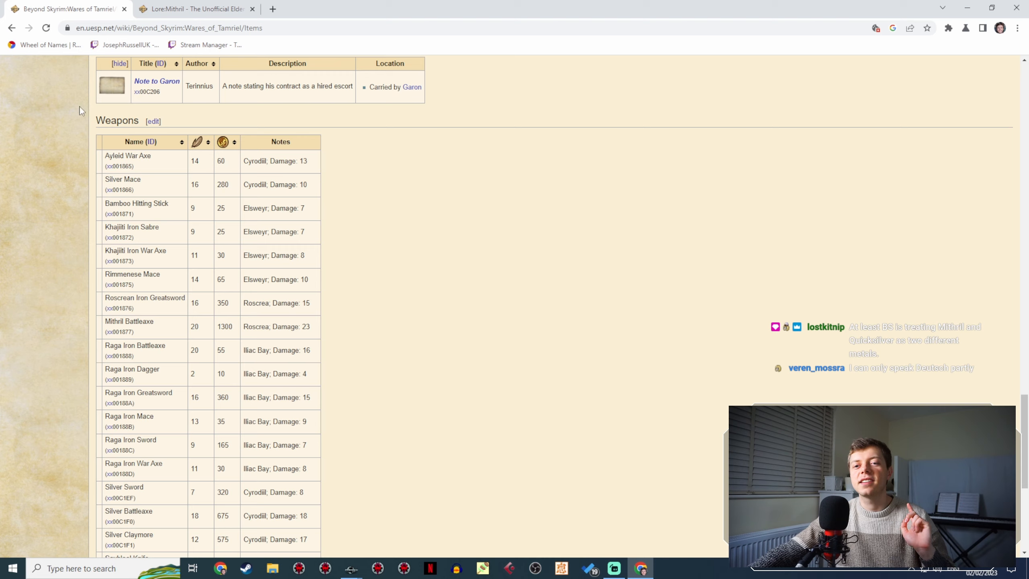
scroll(165, 311, down, 2)
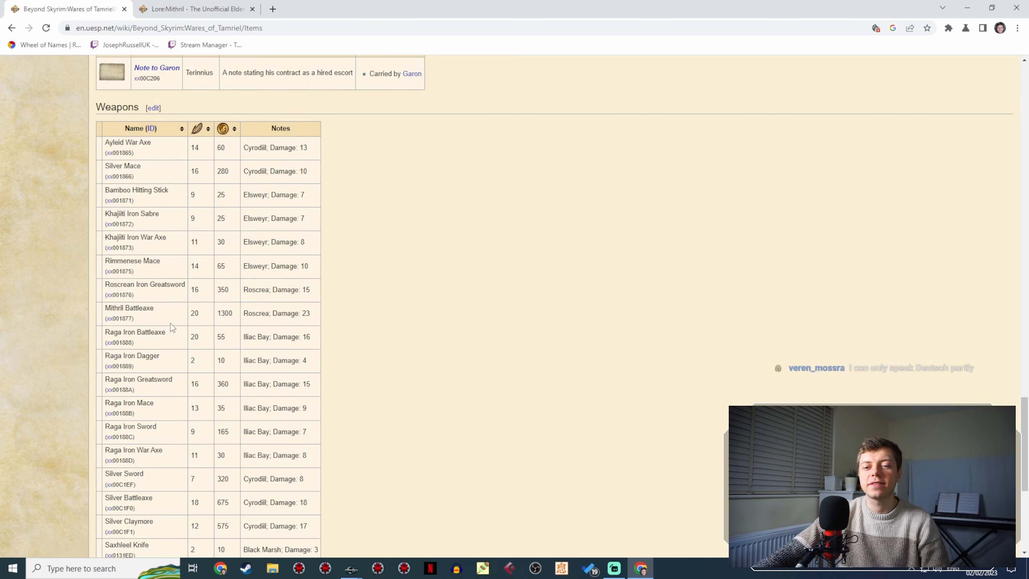
scroll(160, 345, up, 1)
scroll(190, 352, up, 1)
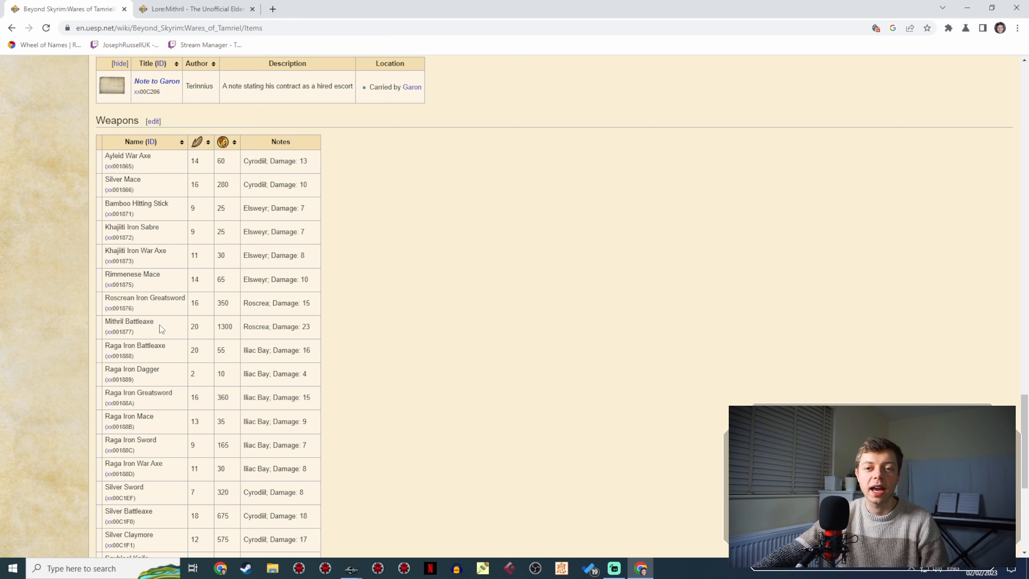
drag(161, 327, 106, 321)
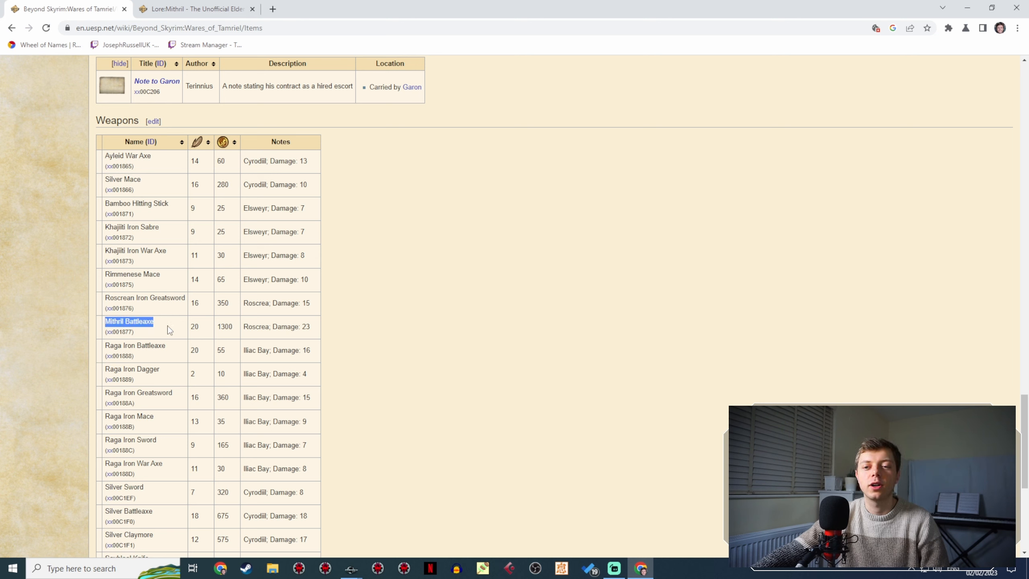
click(153, 322)
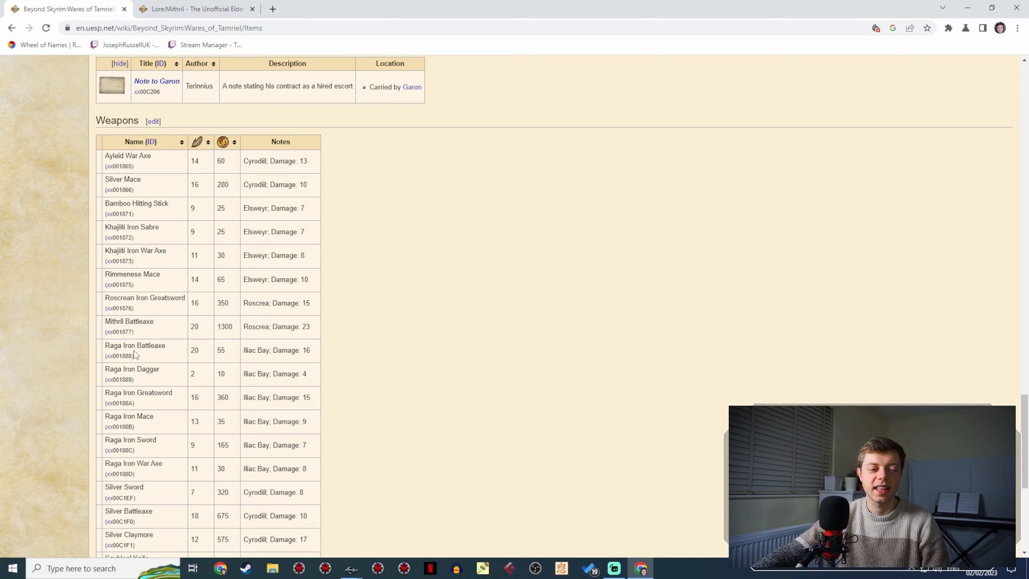
scroll(168, 325, up, 12)
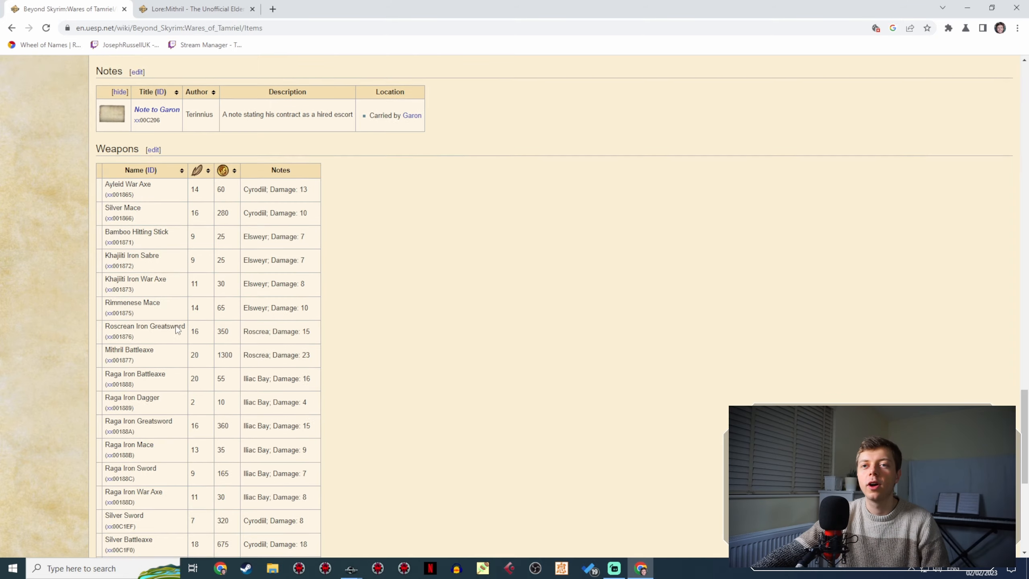
scroll(206, 369, down, 15)
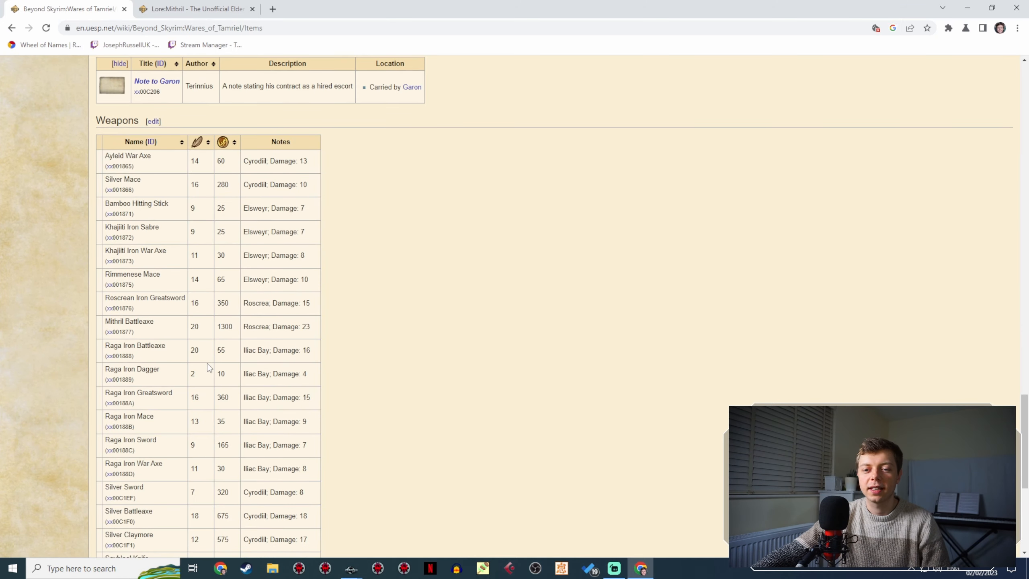
scroll(206, 365, up, 15)
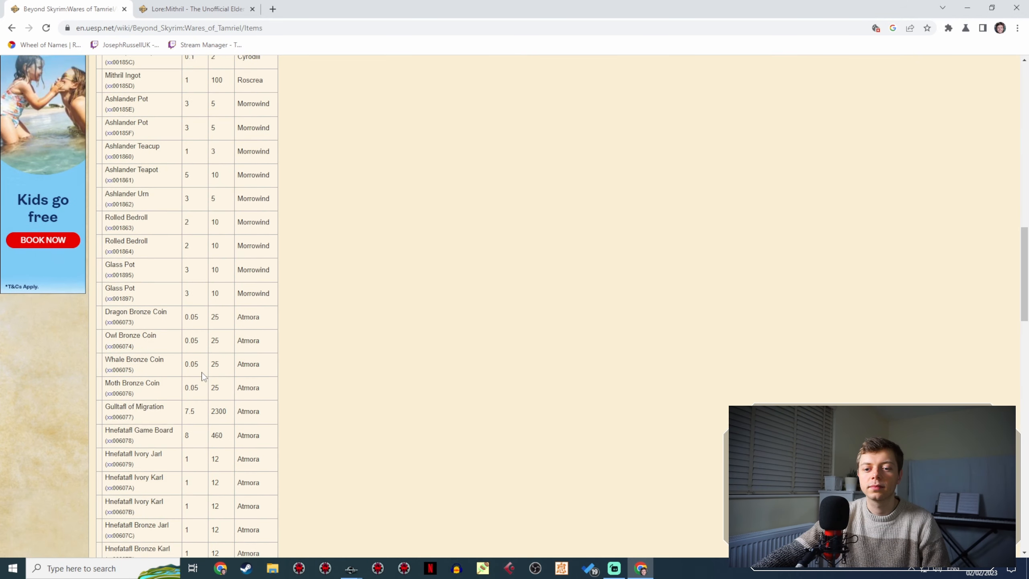
scroll(203, 370, down, 15)
scroll(203, 372, down, 2)
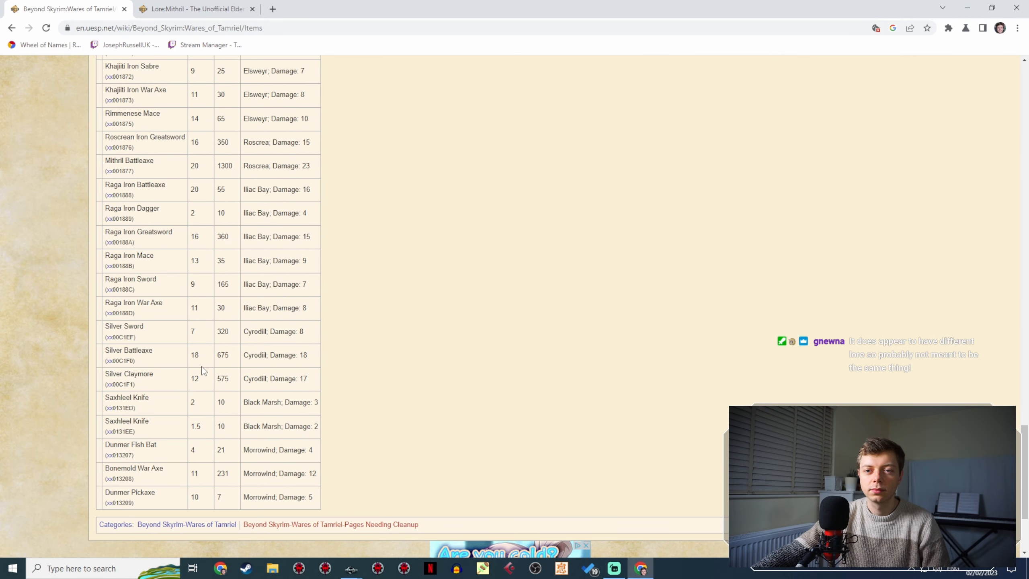
scroll(204, 371, up, 4)
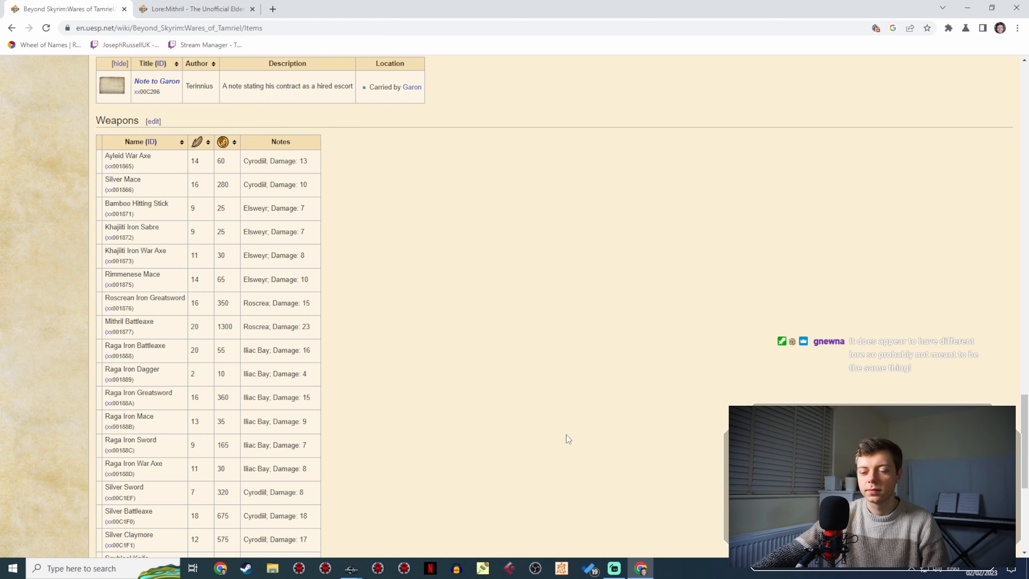
Switch to Creation Kit and open the response of the Quern line in the quest's miscellaneous Hello dialogue.
mouse_move(352, 568)
click(399, 532)
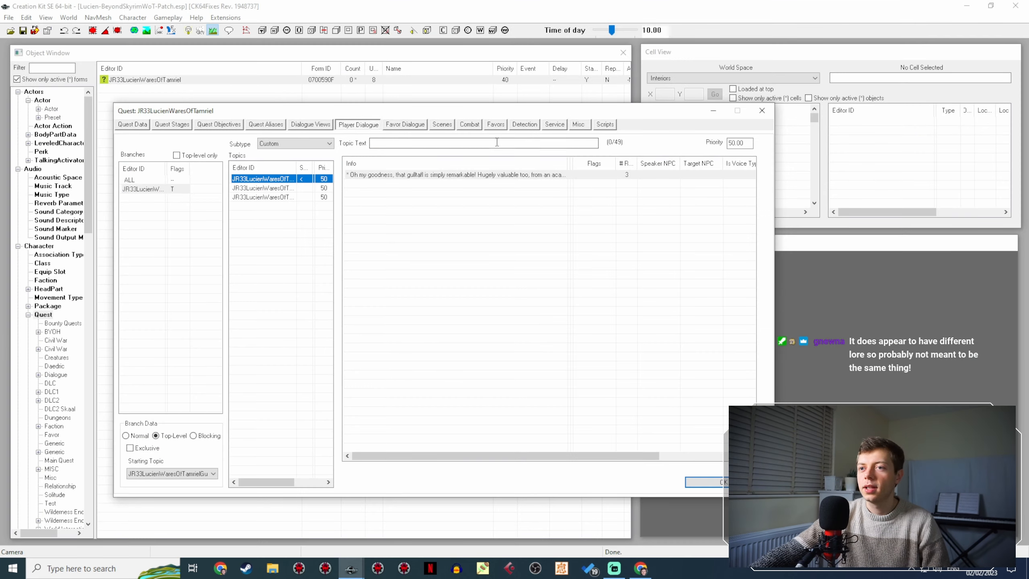
click(583, 126)
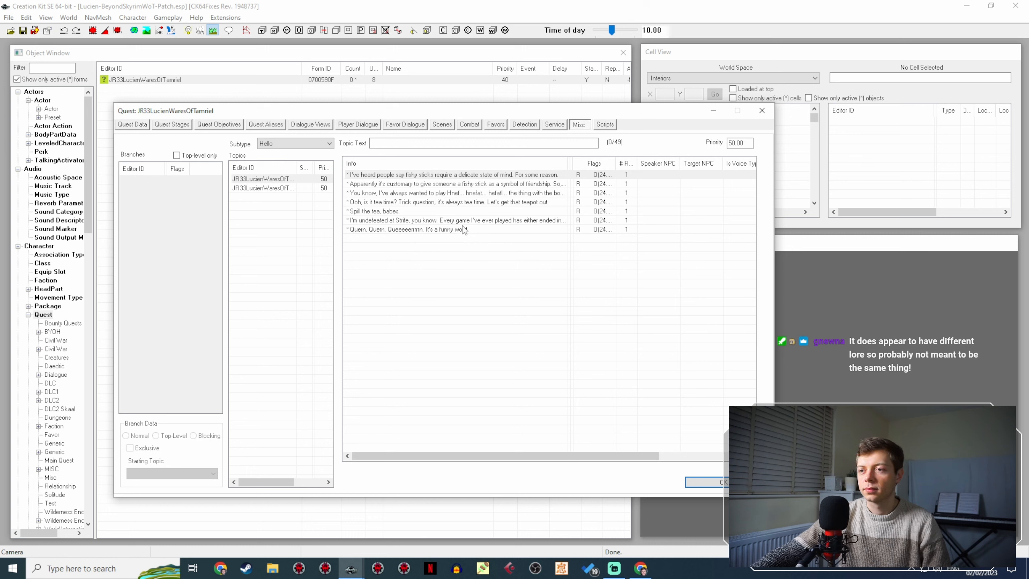
right_click(410, 240)
click(431, 231)
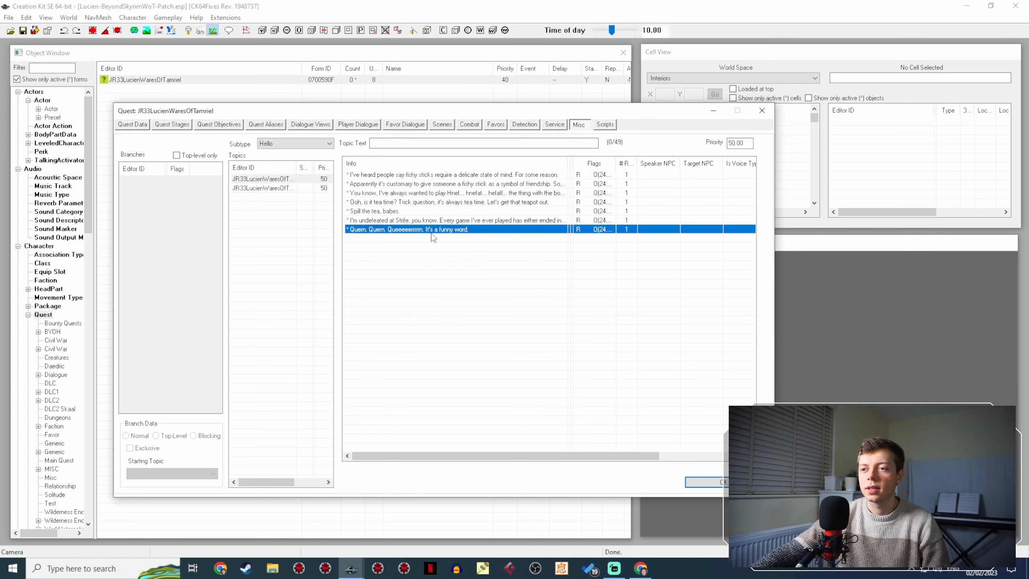
right_click(432, 232)
click(437, 248)
double_click(438, 239)
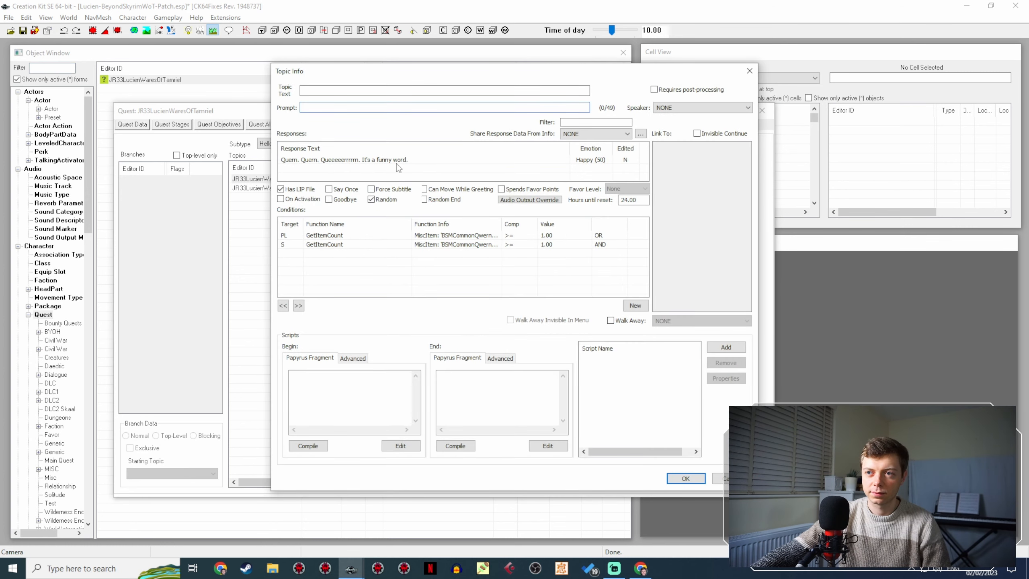
double_click(403, 160)
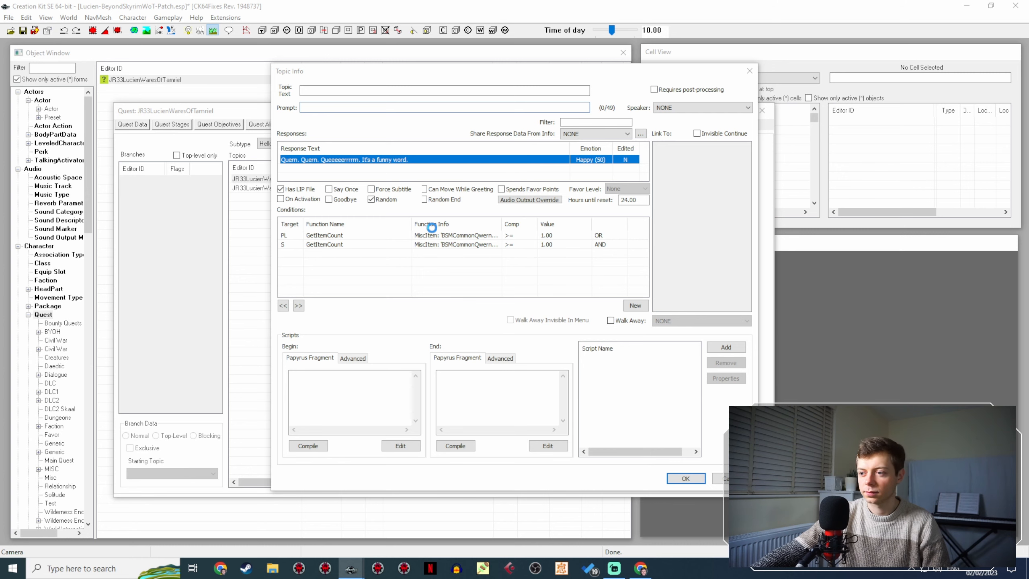
Switch back to the browser and open the Oblivion Mithril Armor image from the Lore:Mithril article.
click(640, 568)
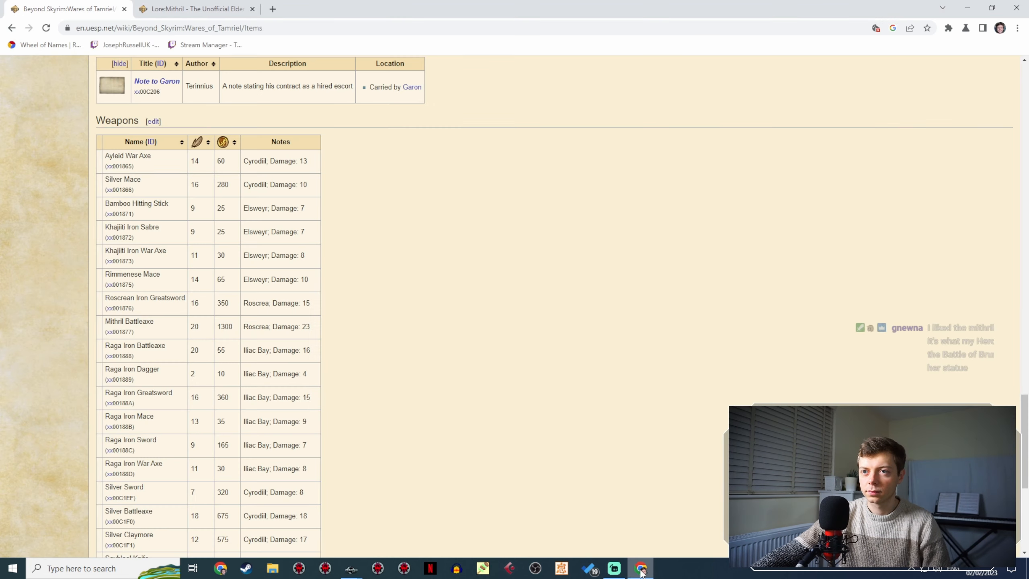
scroll(315, 242, up, 3)
click(194, 9)
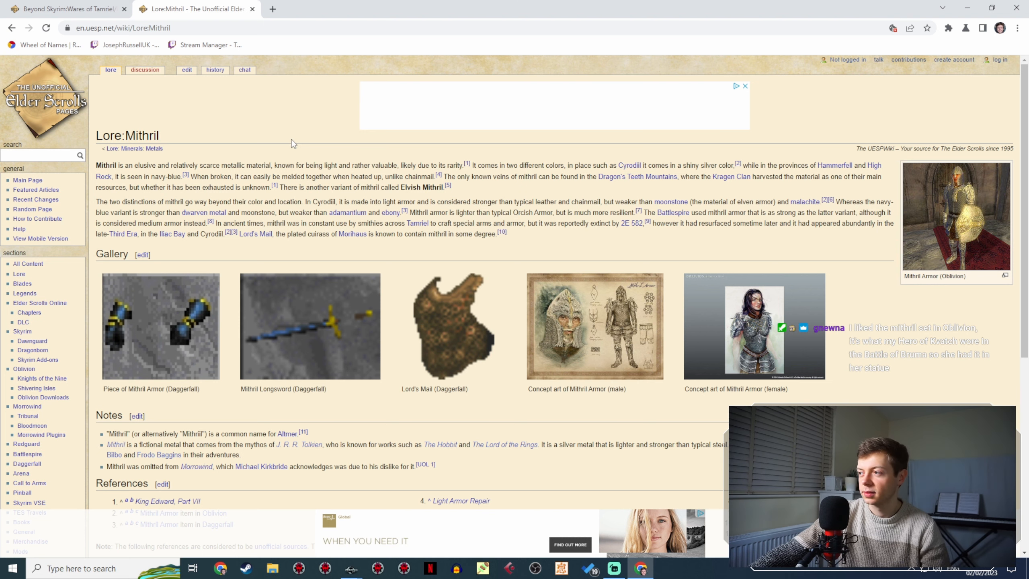
click(957, 229)
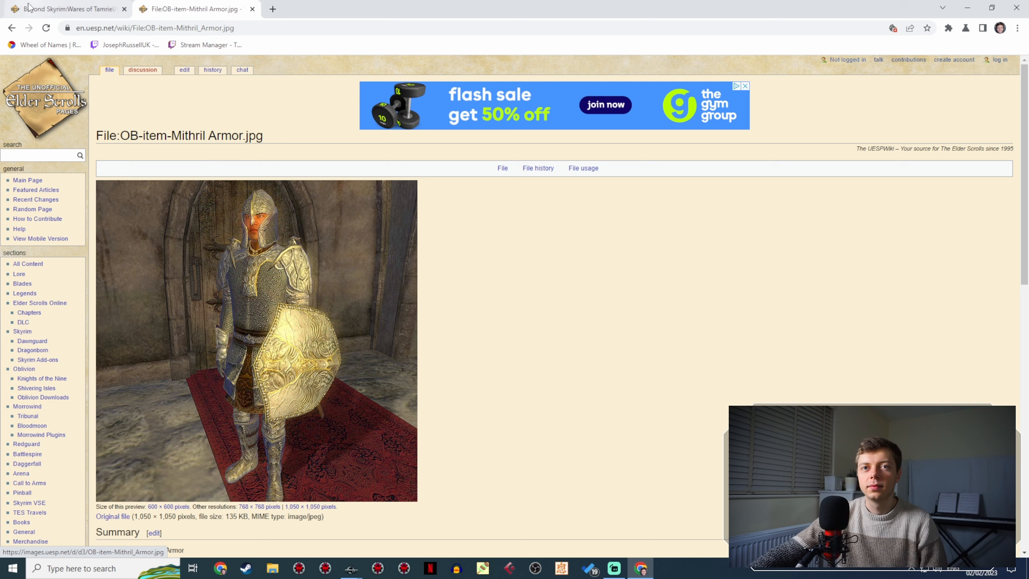
Return to the Lore:Mithril article and open its referenced Master Assistant Materials Acquirer Pacrooti page in a new tab.
click(12, 29)
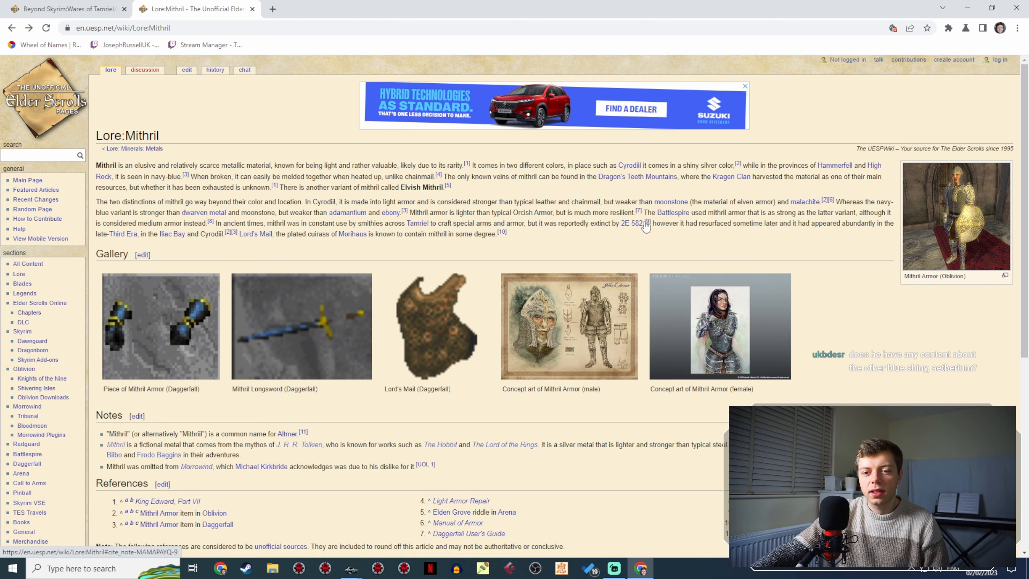
scroll(646, 231, down, 4)
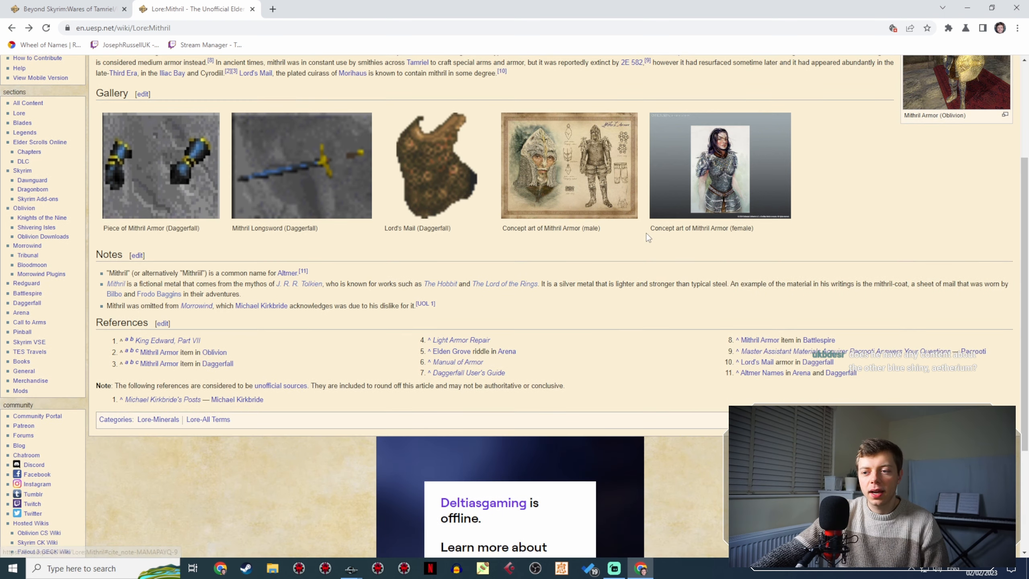
right_click(808, 351)
click(826, 358)
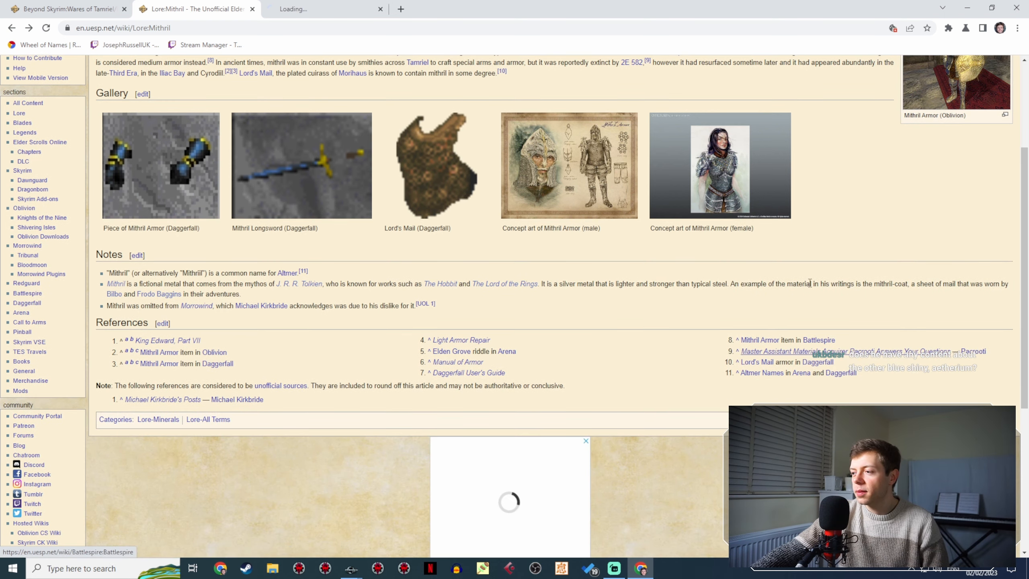
click(313, 7)
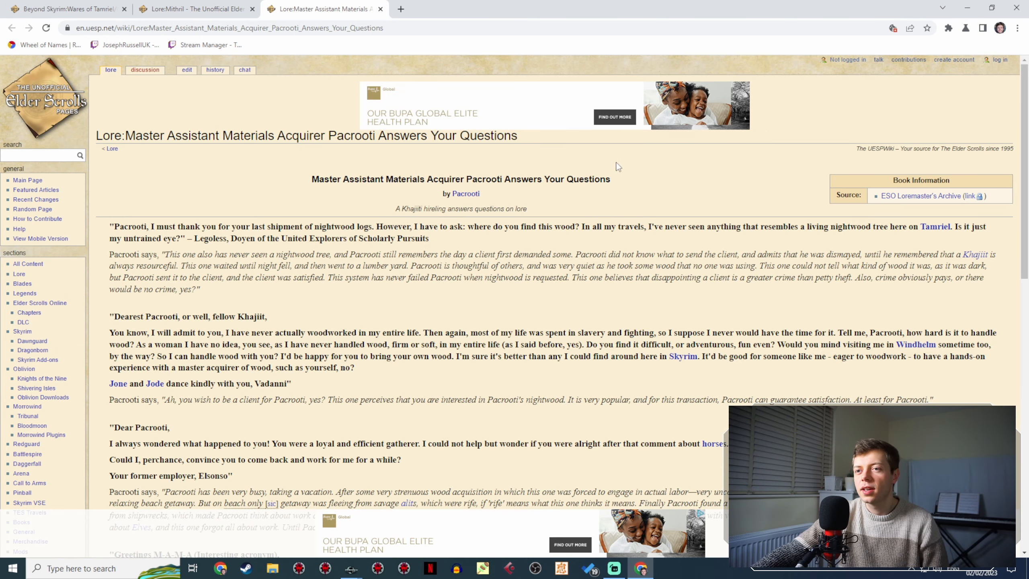
Search the Pacrooti lore page for "mithril".
scroll(688, 184, down, 4)
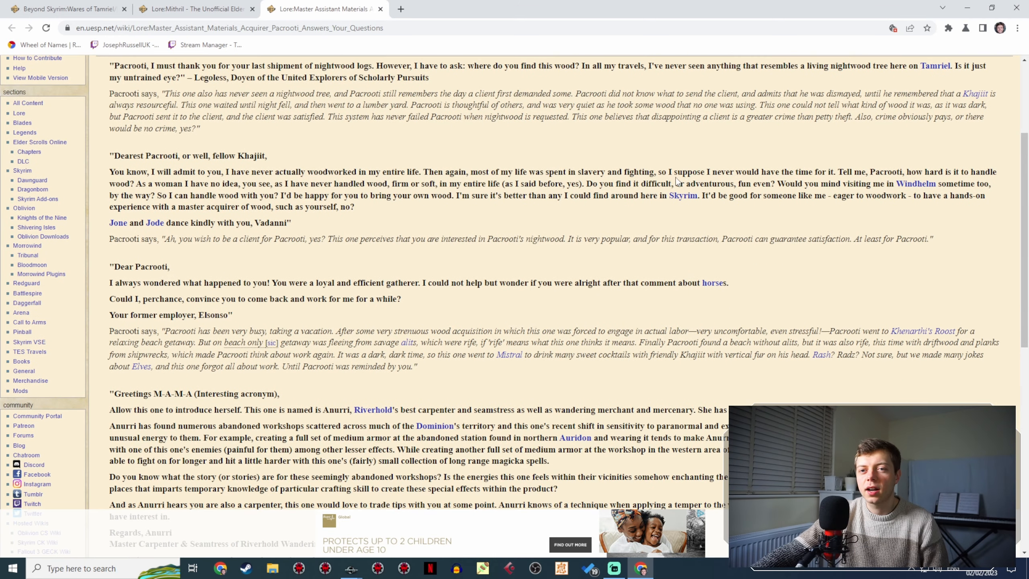
key(ctrl+f)
text(mi)
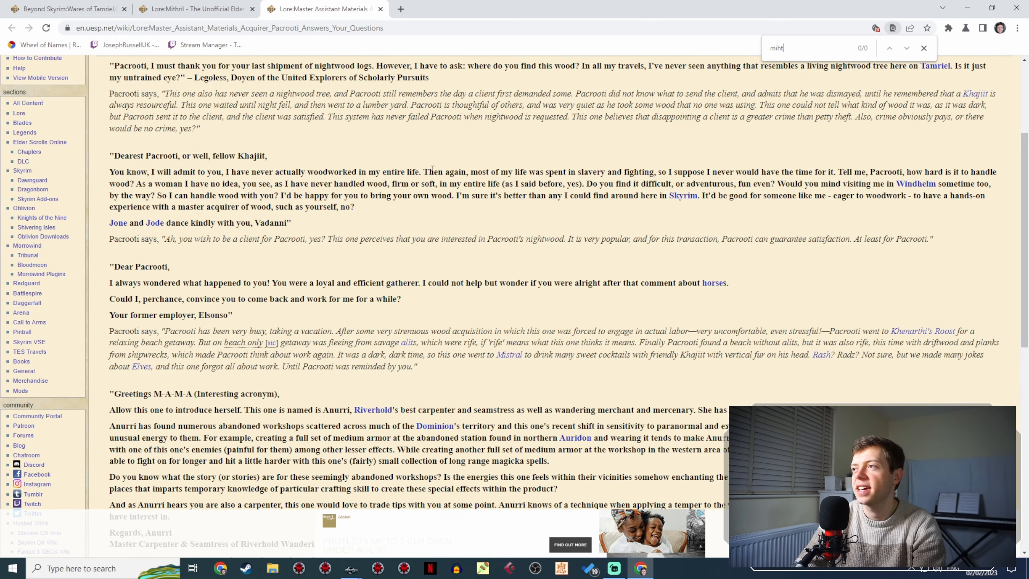
text(thril)
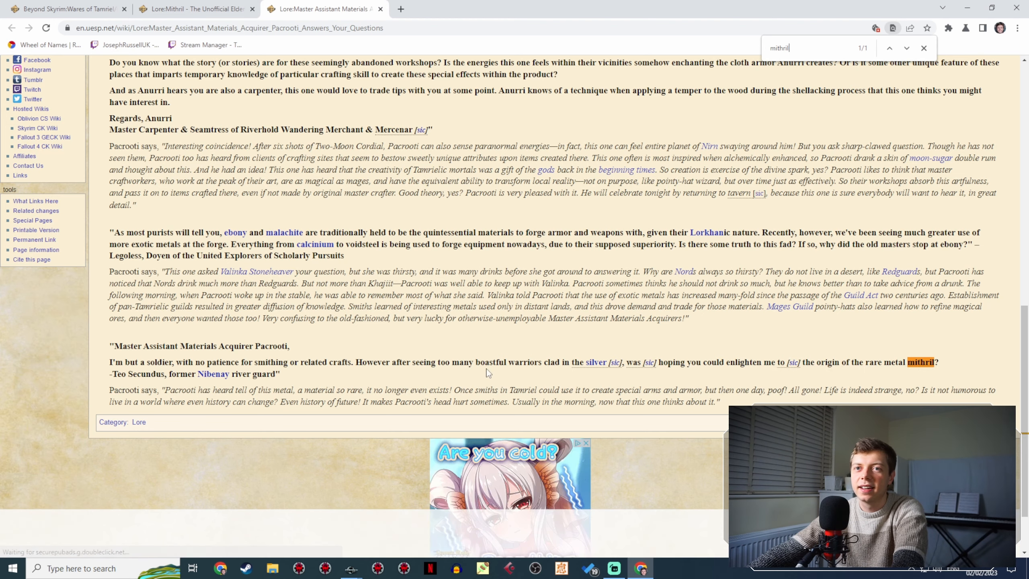
Read Pacrooti's answer on the origin of mithril and examine the surrounding questions and answers on the page.
scroll(444, 398, up, 10)
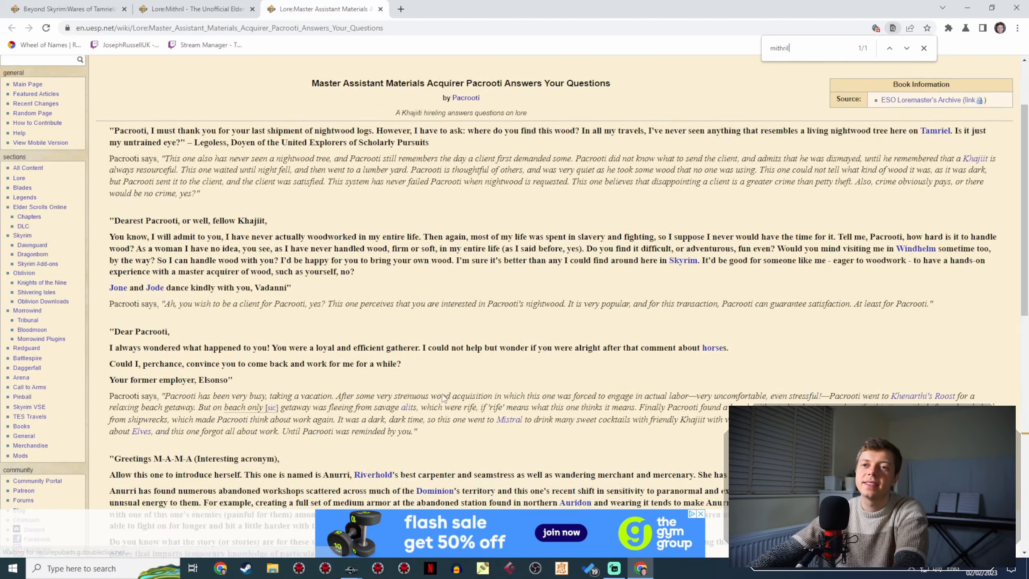
scroll(443, 399, up, 3)
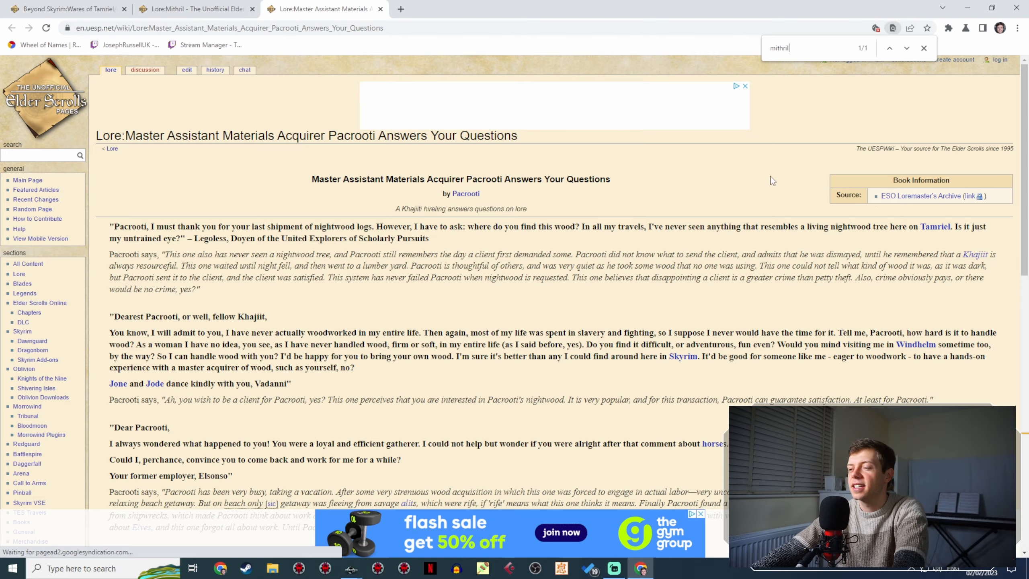
scroll(515, 195, down, 15)
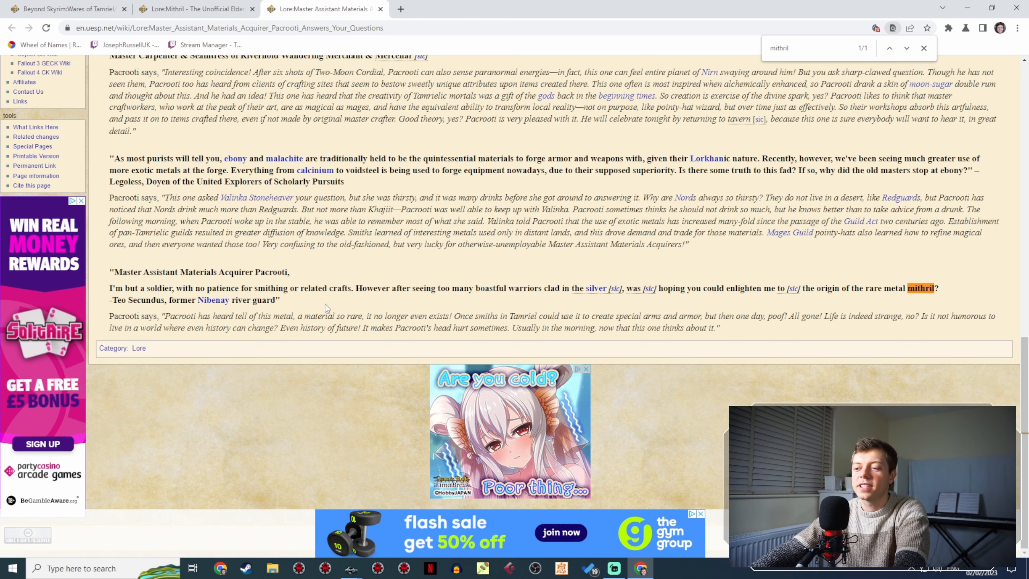
scroll(328, 308, up, 4)
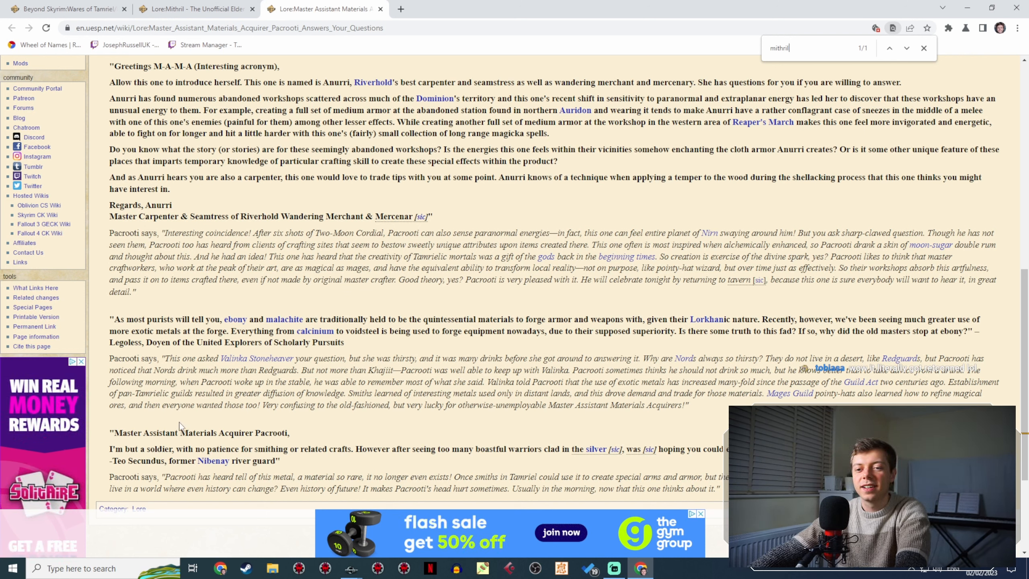
scroll(505, 387, up, 12)
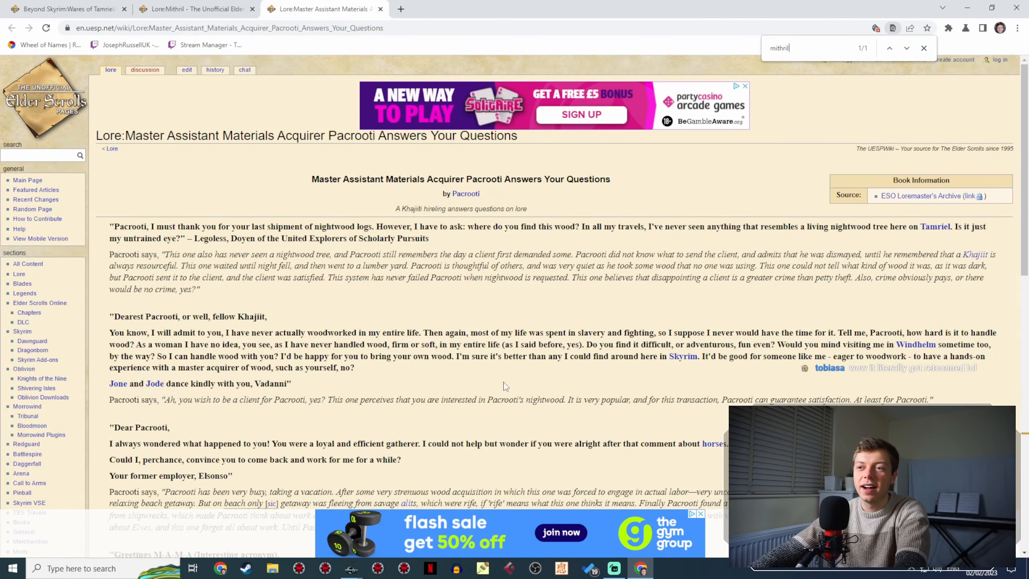
scroll(806, 247, down, 12)
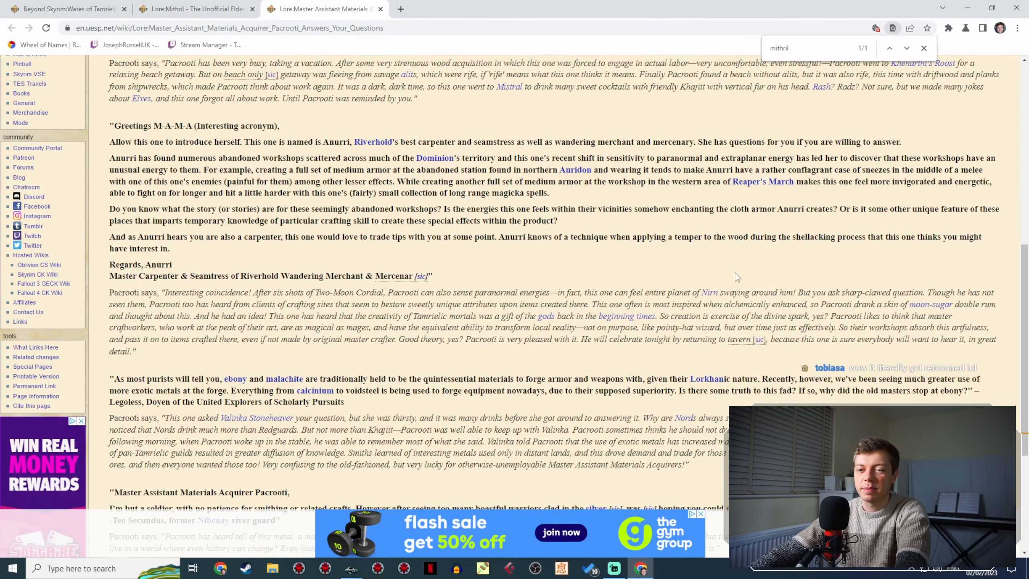
scroll(703, 285, down, 3)
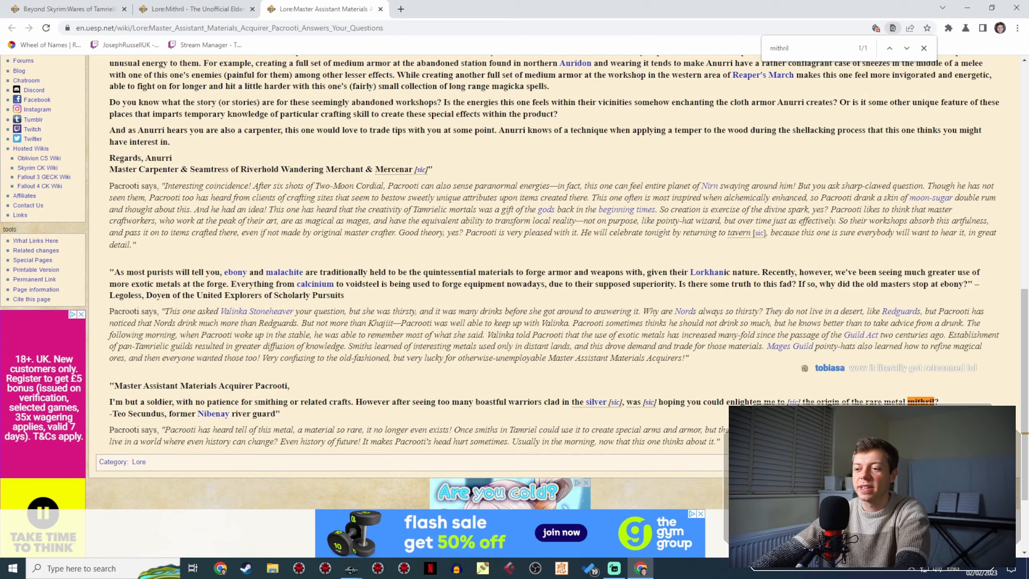
scroll(680, 396, up, 2)
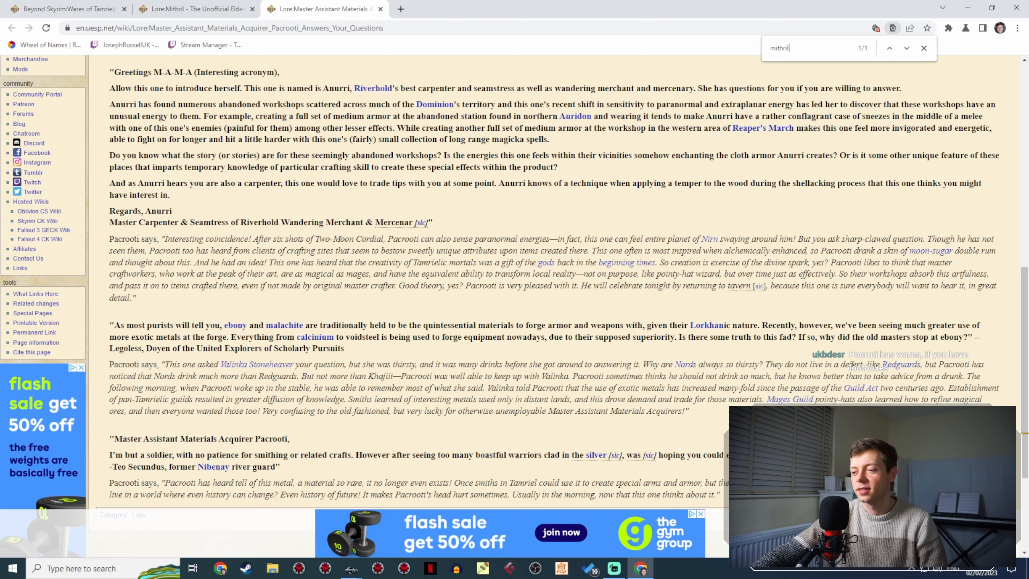
scroll(814, 359, up, 7)
scroll(814, 358, up, 5)
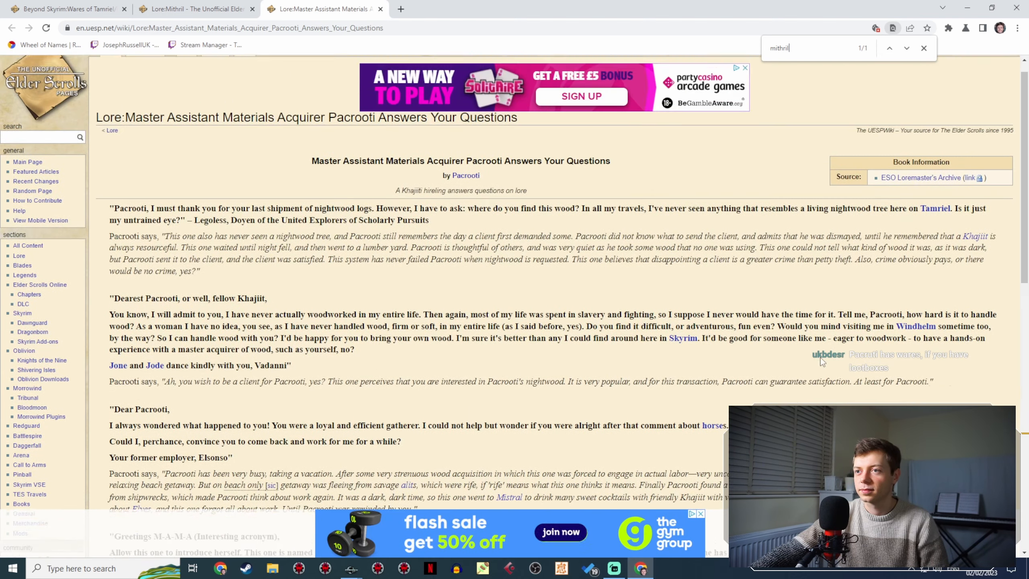
scroll(814, 358, down, 5)
Recheck the weapons list on the Wares of Tamriel items page, and return to the Lore:Mithril article.
click(45, 5)
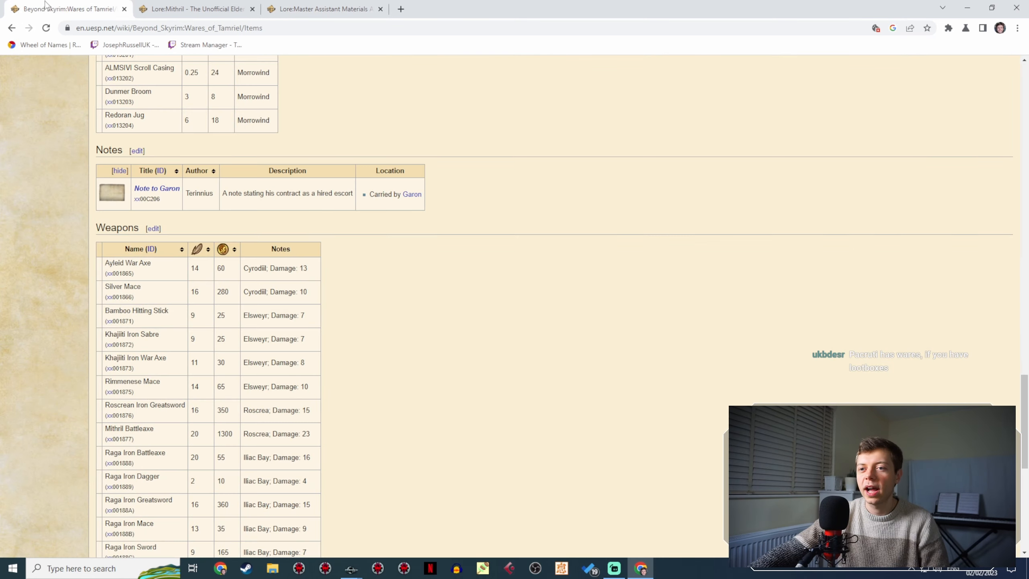
scroll(541, 352, down, 5)
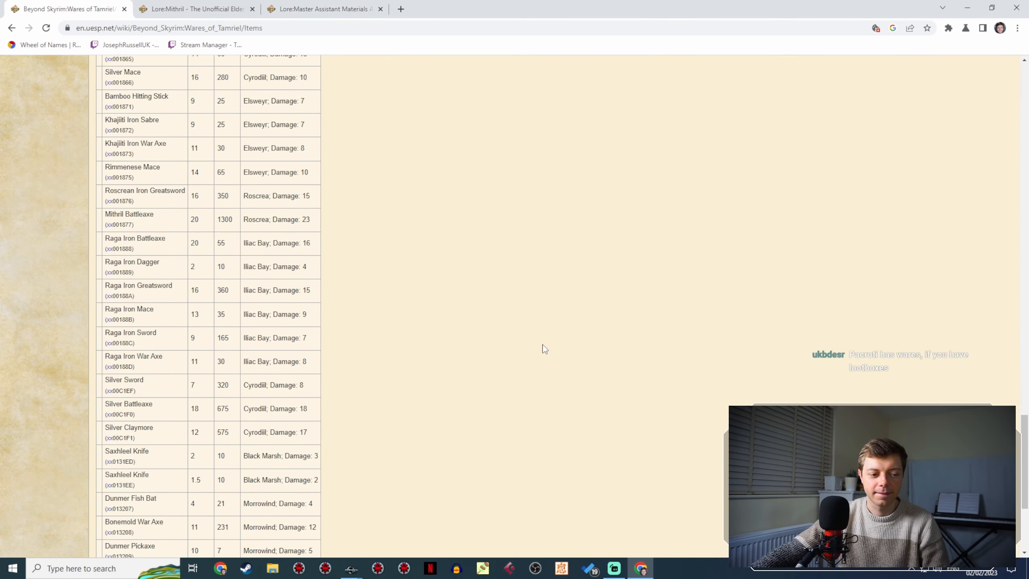
click(195, 9)
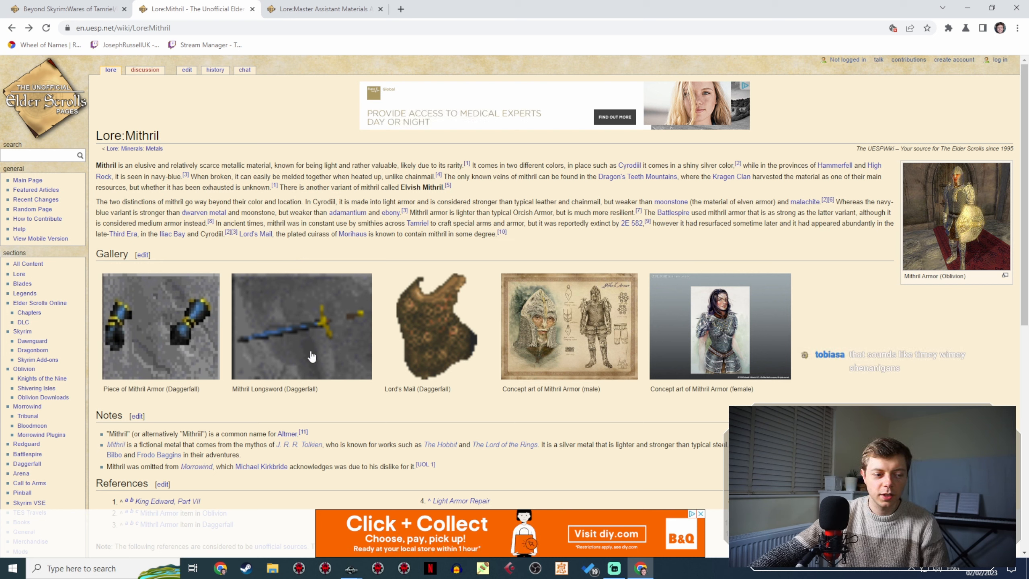
Switch to Creation Kit and replace the response text with "I've read papers on the properties of mithril, and also papers saying it never existed".
click(351, 568)
click(393, 540)
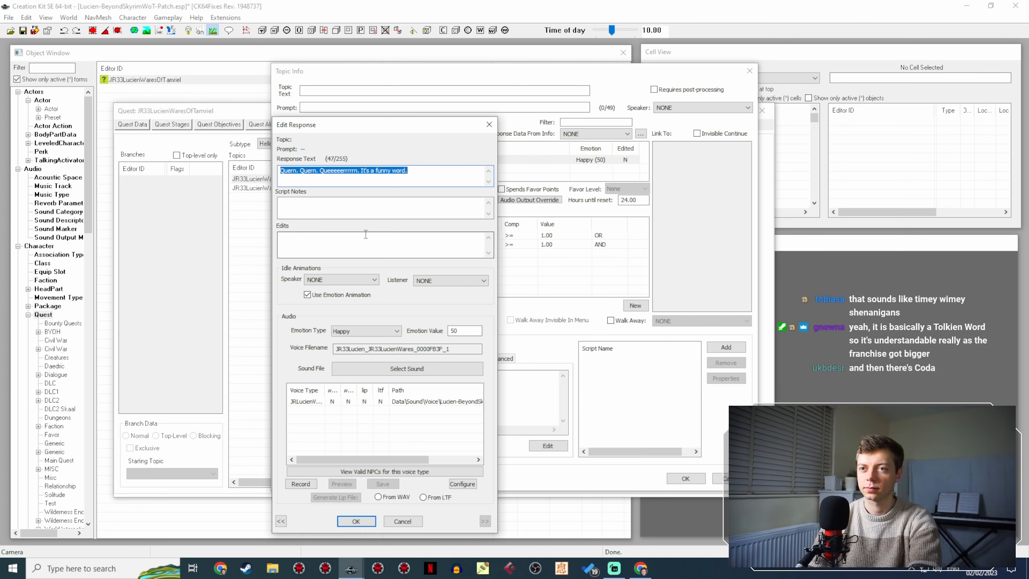
text(S)
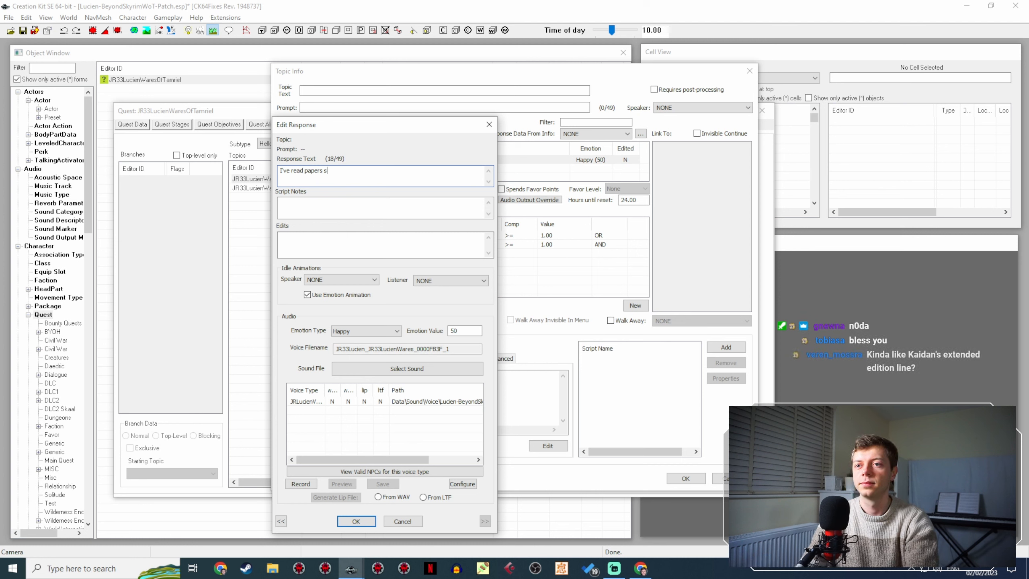
text(=)
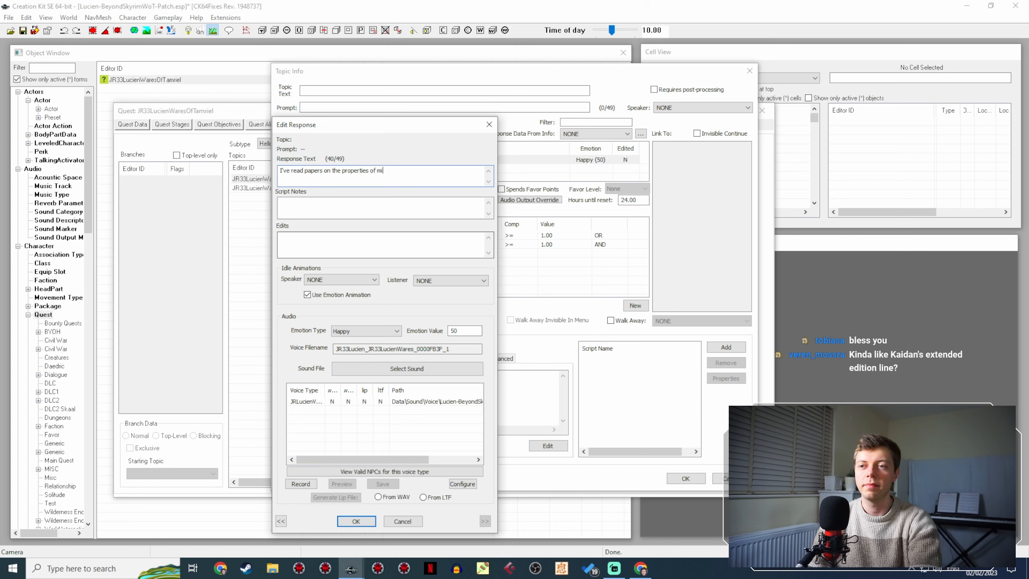
text(il, and also papers saying i)
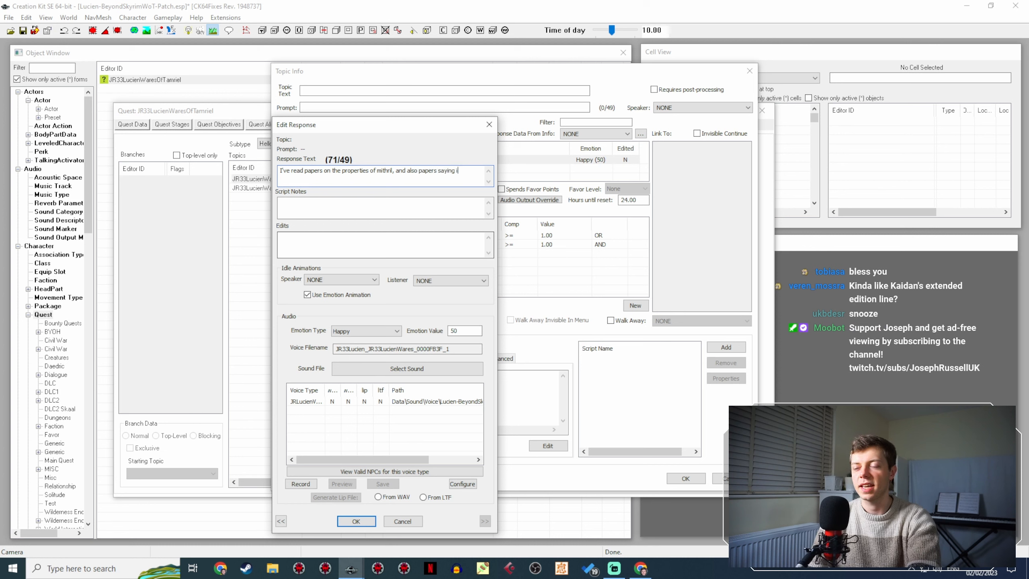
text(s)
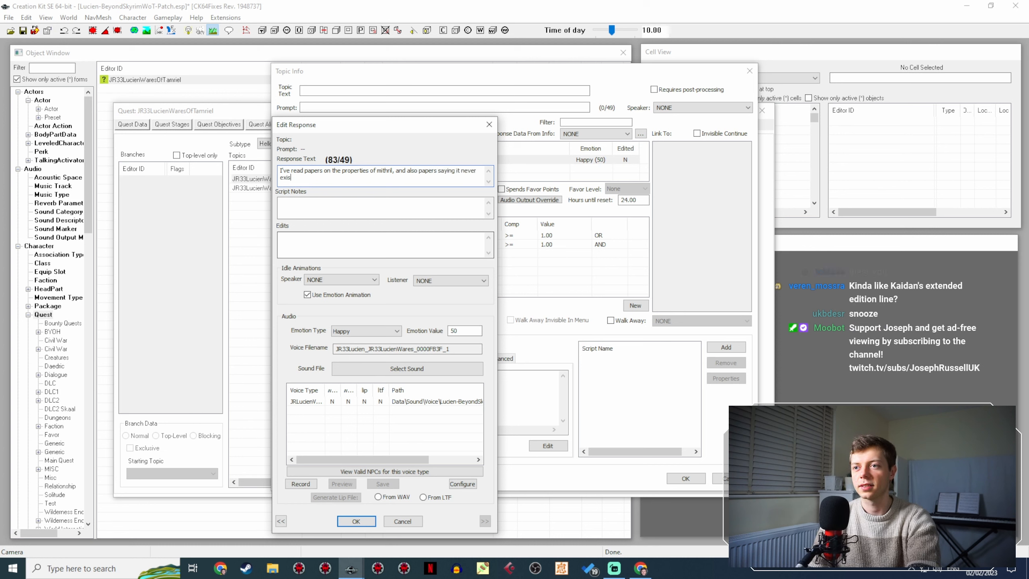
text(ted)
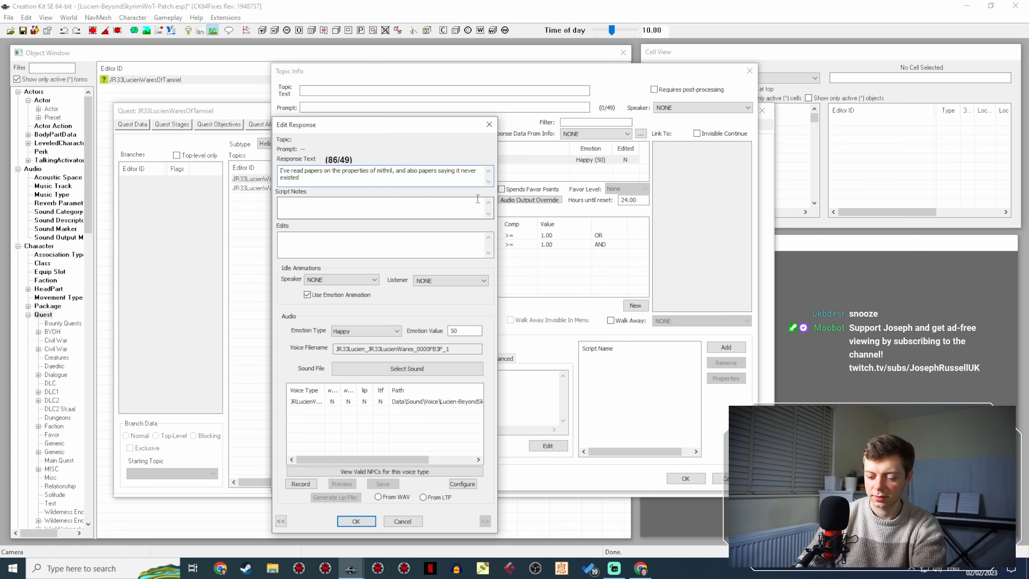
Insert "doesn't exist anymore, and yet more claiming it" before "never existed" in the response text and end the sentence with "at all!".
text(doesn't exist )
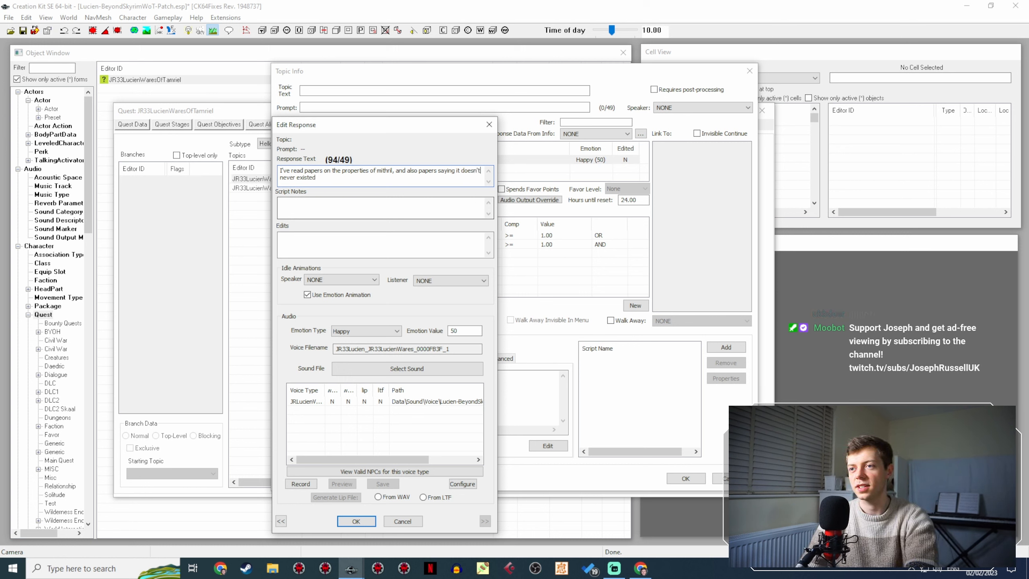
text(anymore, and yet )
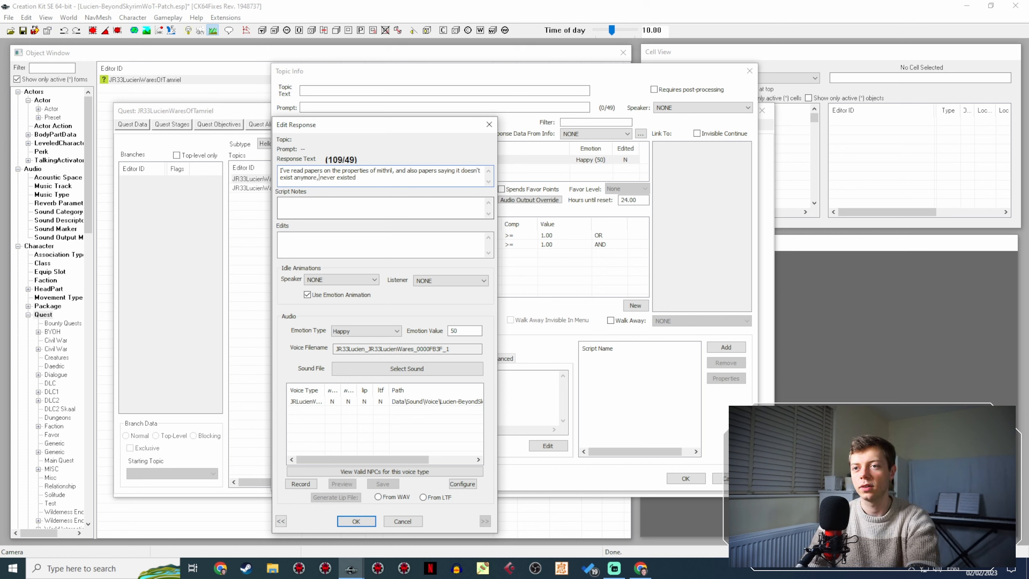
text(more claiming i)
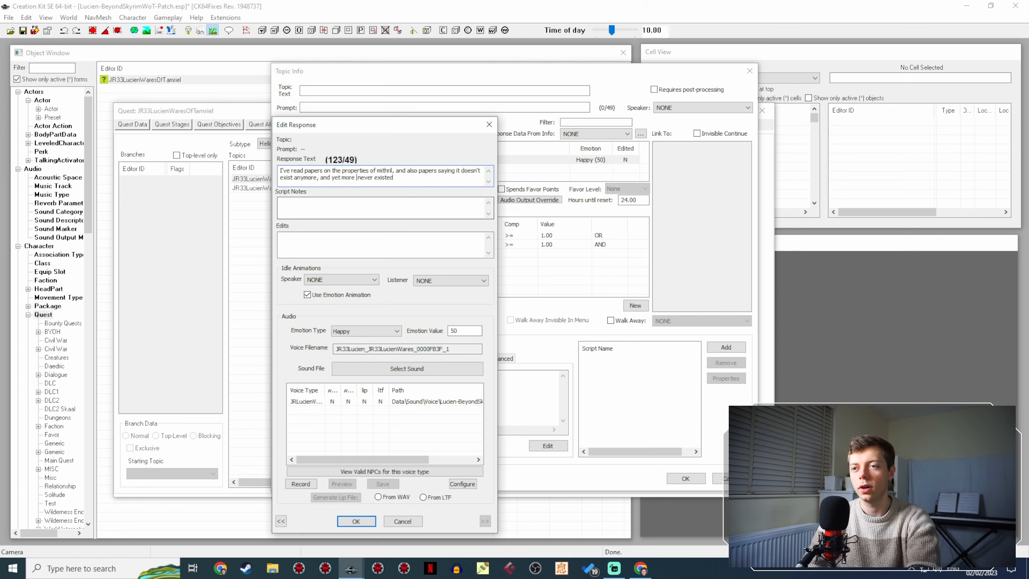
text(t)
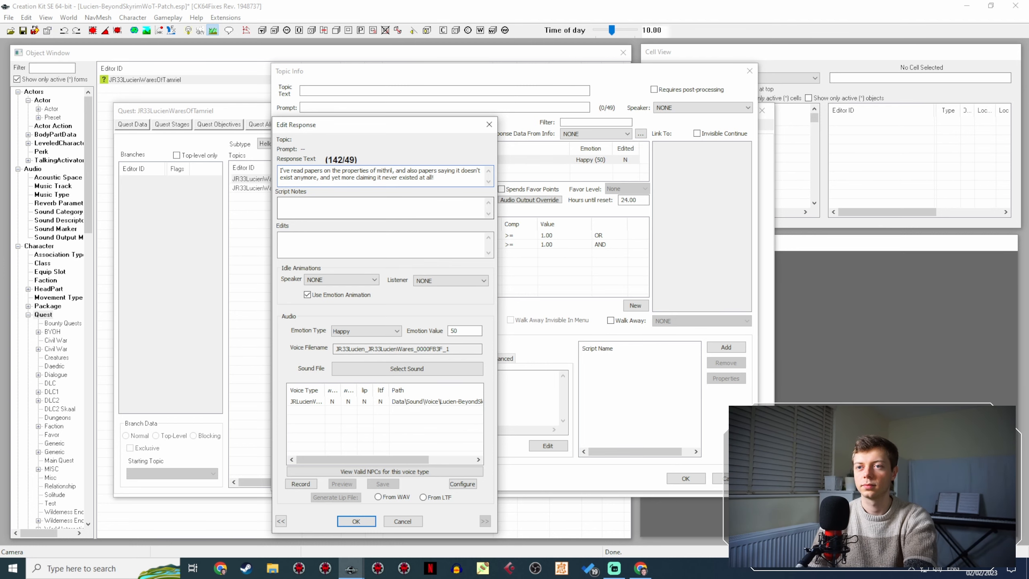
Consult the Lore:Mithril article in the browser, and back in Creation Kit append "But that axe has to be made of something!" to the response text.
key(alt+Tab)
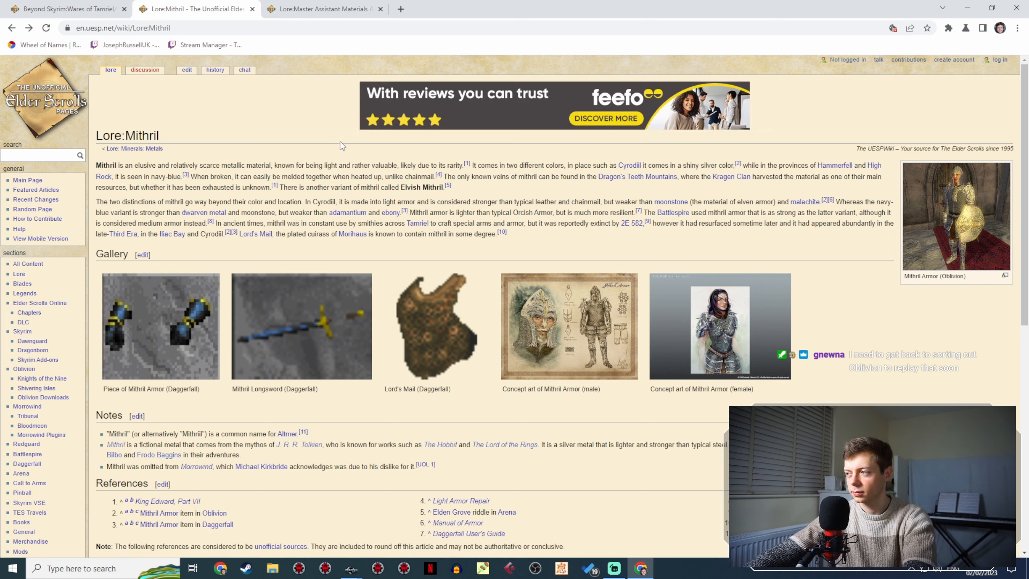
key(alt+Tab)
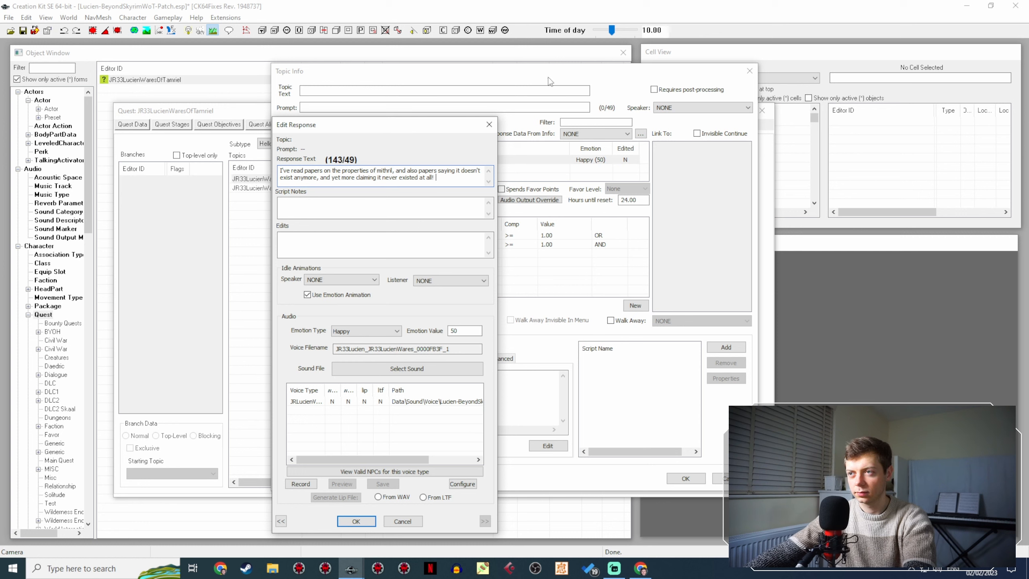
text(But)
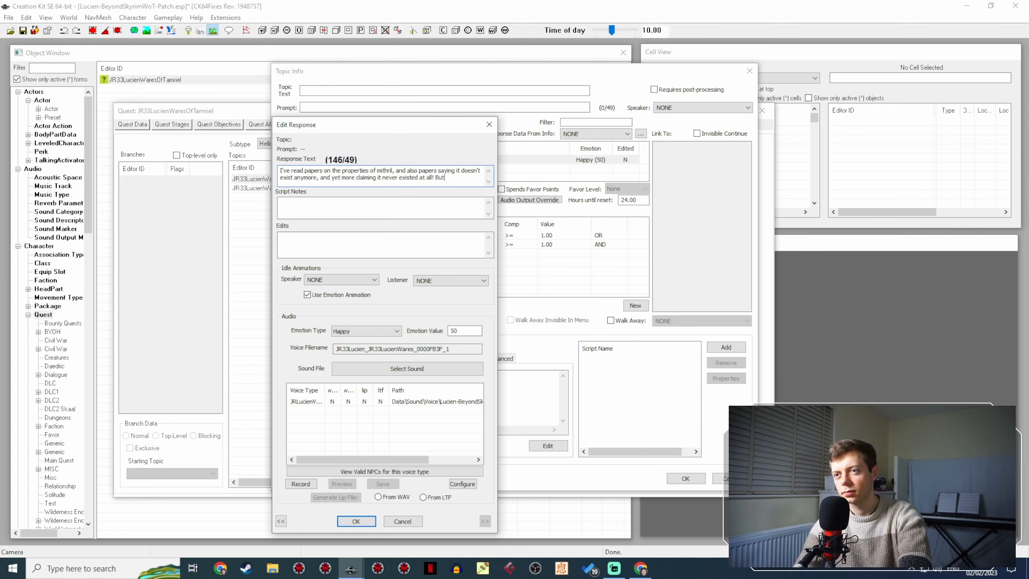
text( that axe )
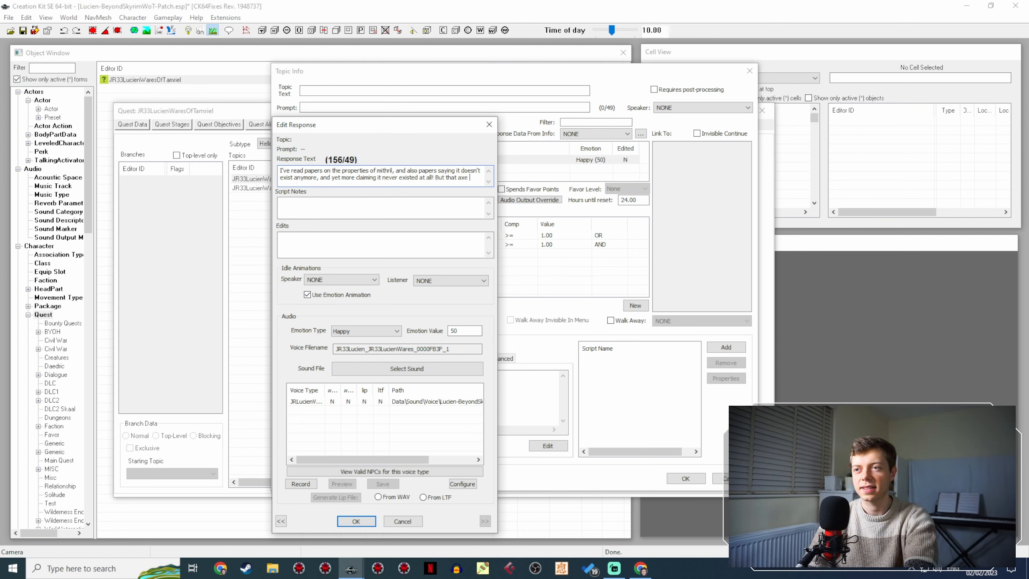
text(has t)
text(o be made )
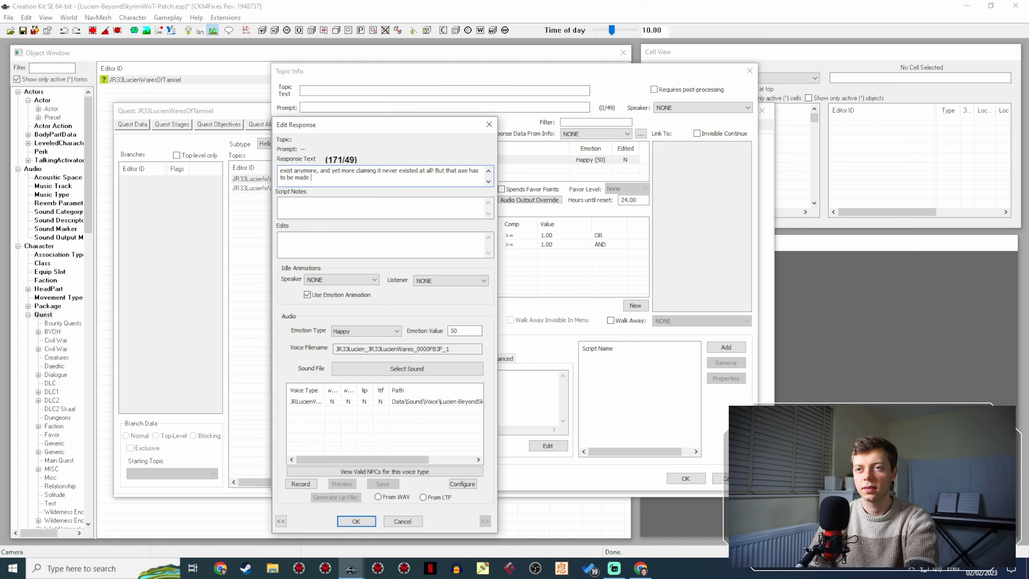
text(of something!)
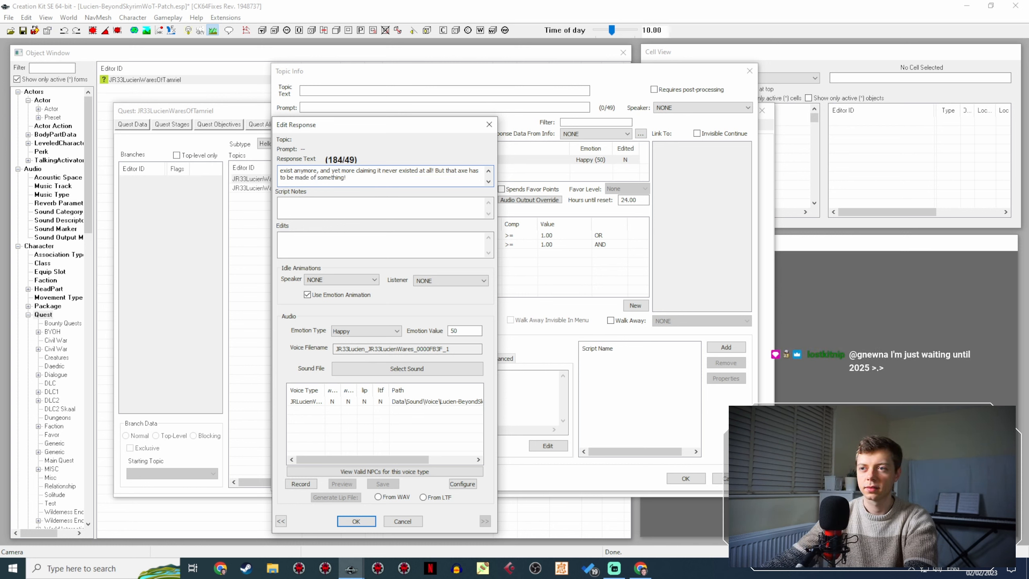
Review and accept the edited response text, recheck the Lore:Mithril article in the browser, and return to Creation Kit.
scroll(387, 174, up, 1)
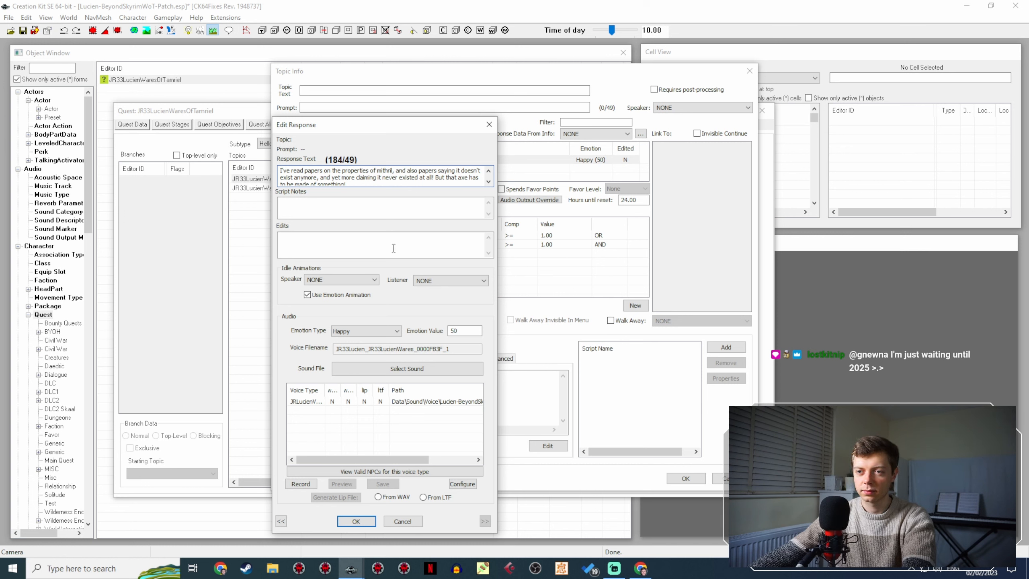
click(356, 521)
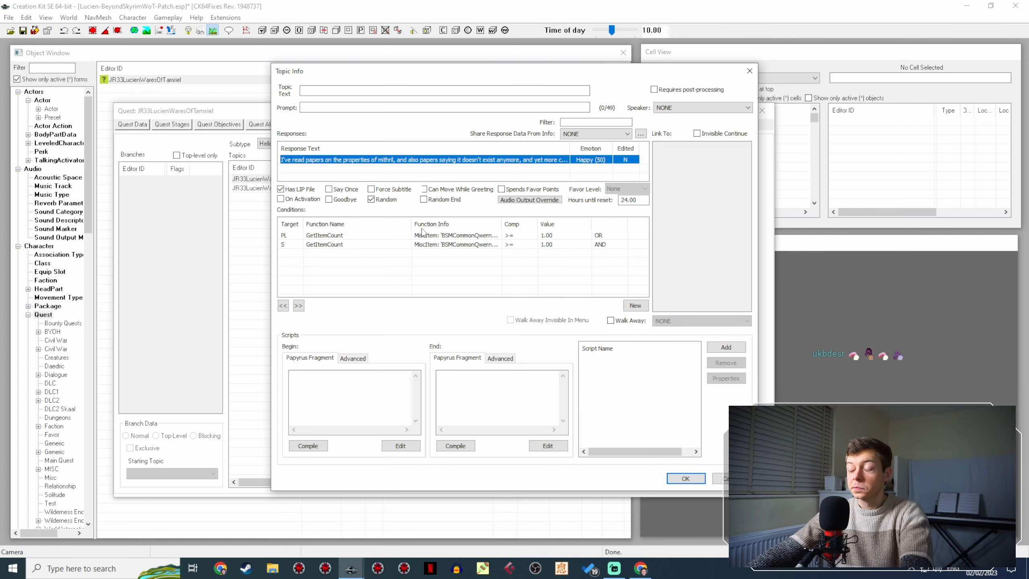
key(alt+Tab)
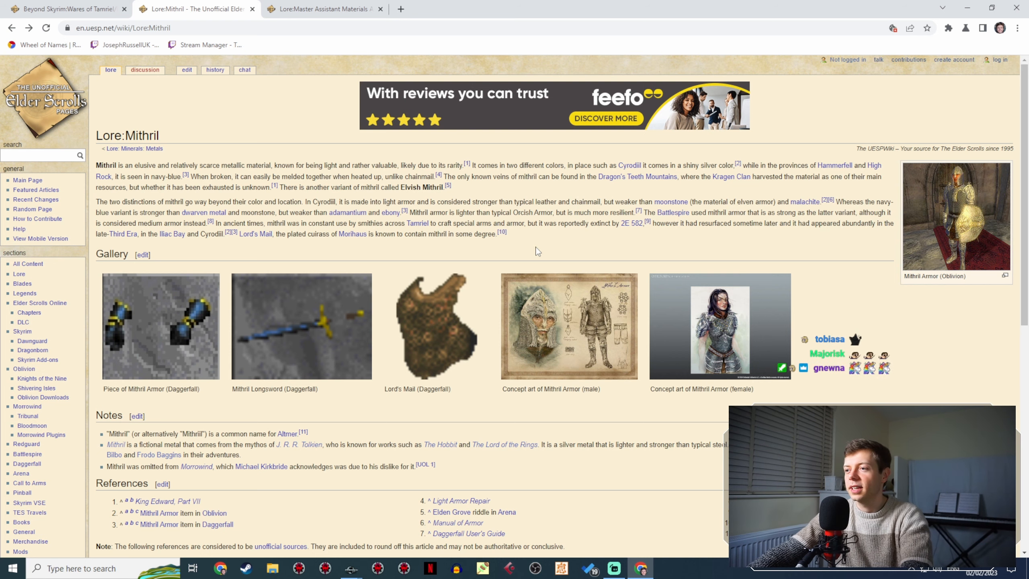
key(alt+Tab)
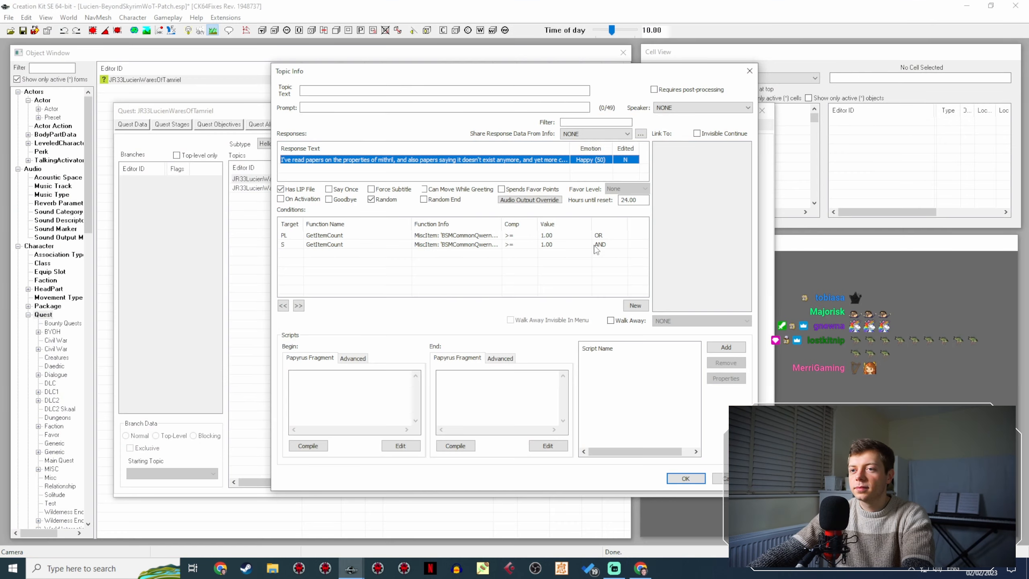
Change the player's GetItemCount condition to the GetEquipped function and open its parameter selection.
click(440, 235)
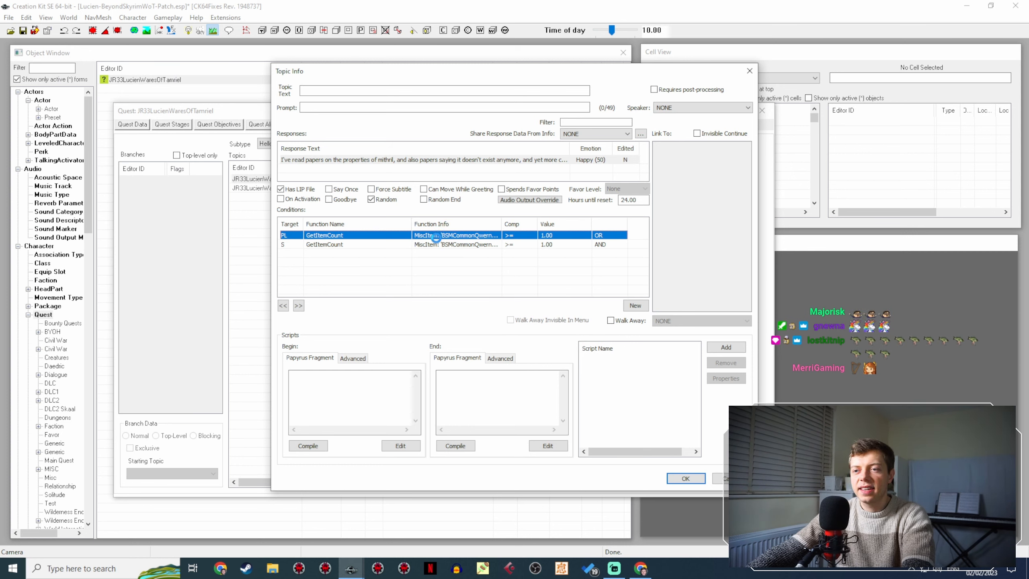
double_click(435, 236)
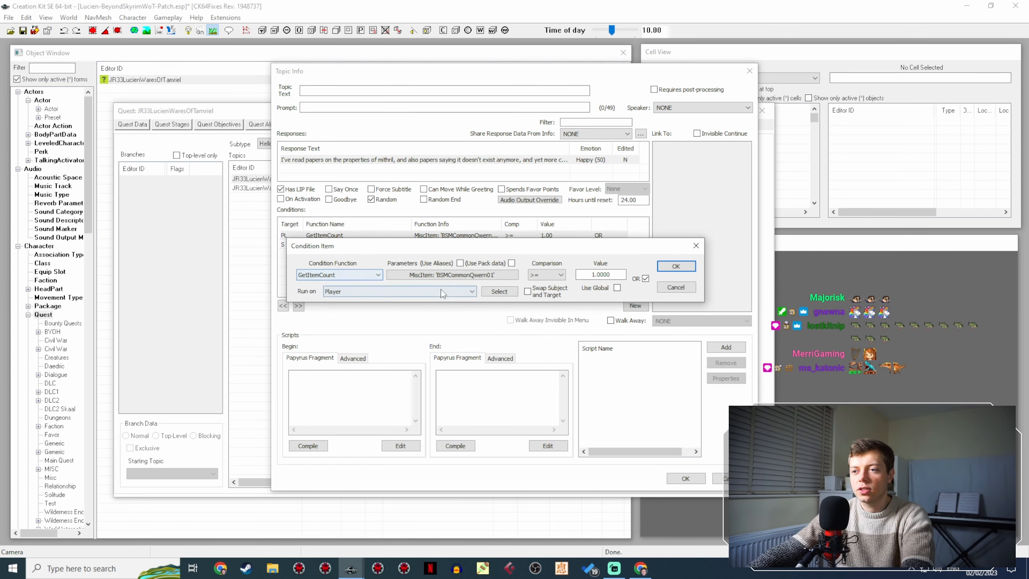
click(412, 275)
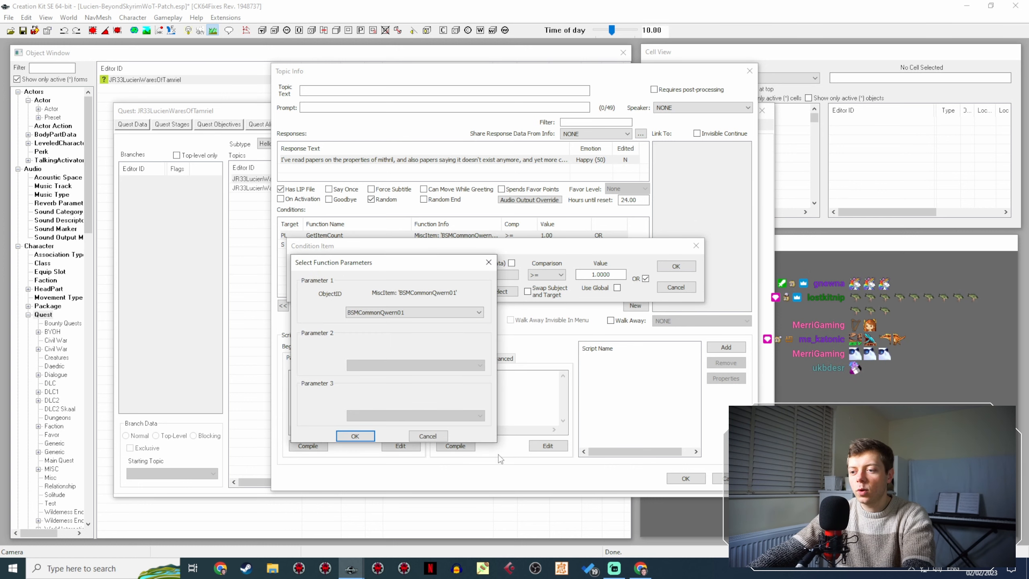
click(442, 434)
click(347, 275)
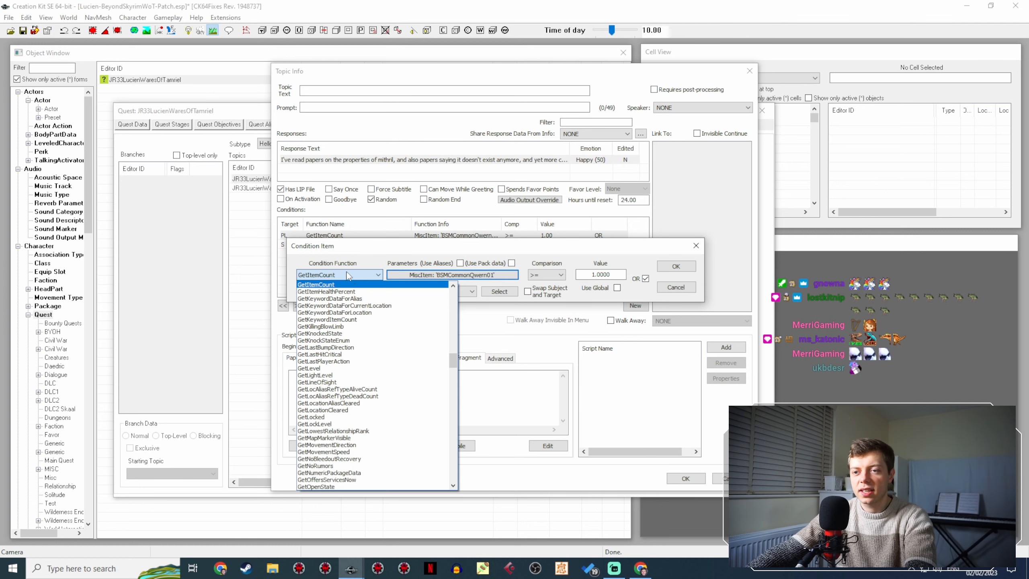
text(get)
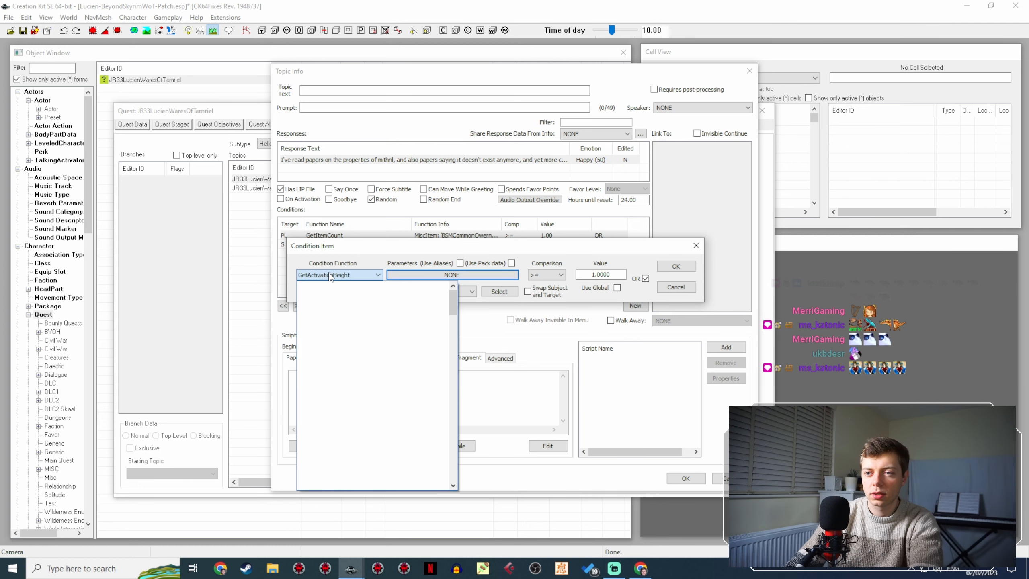
text(equipped)
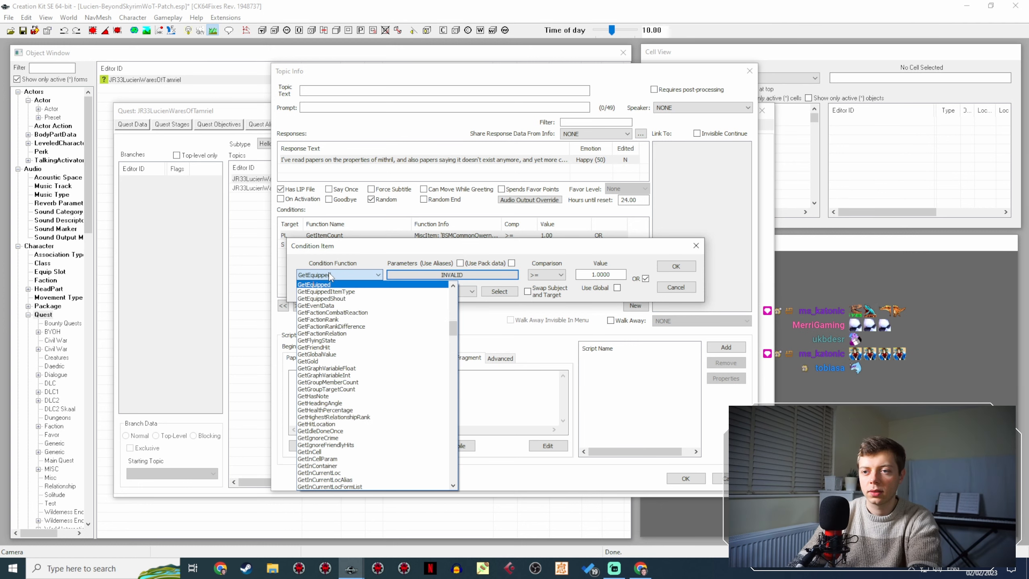
key(Return)
click(449, 276)
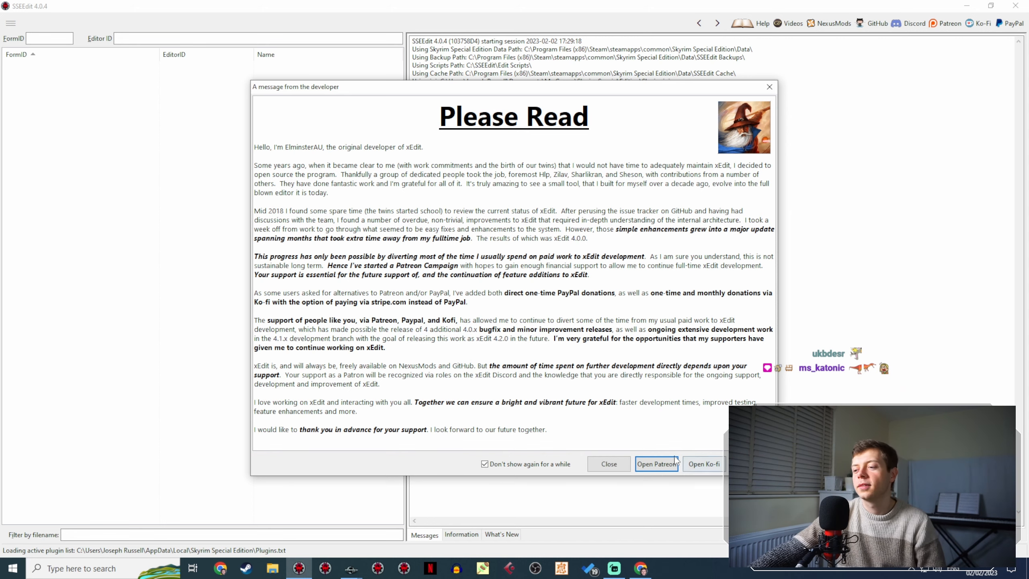
Switch to SSEEdit, deselect all modules, filter for "wot", and load only Lucien-BeyondSkyrimWoT-Patch.esp.
click(623, 463)
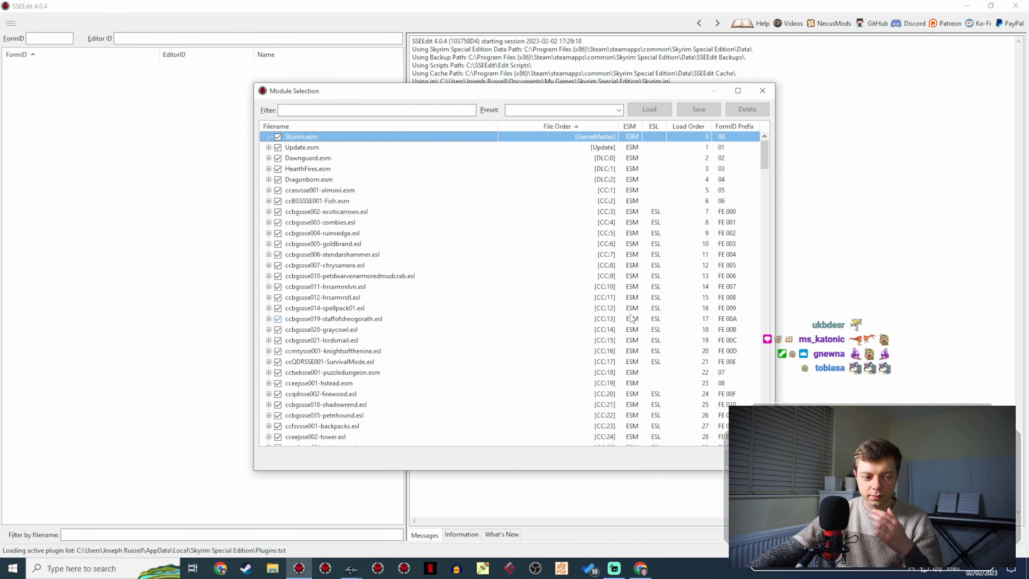
right_click(395, 161)
click(415, 182)
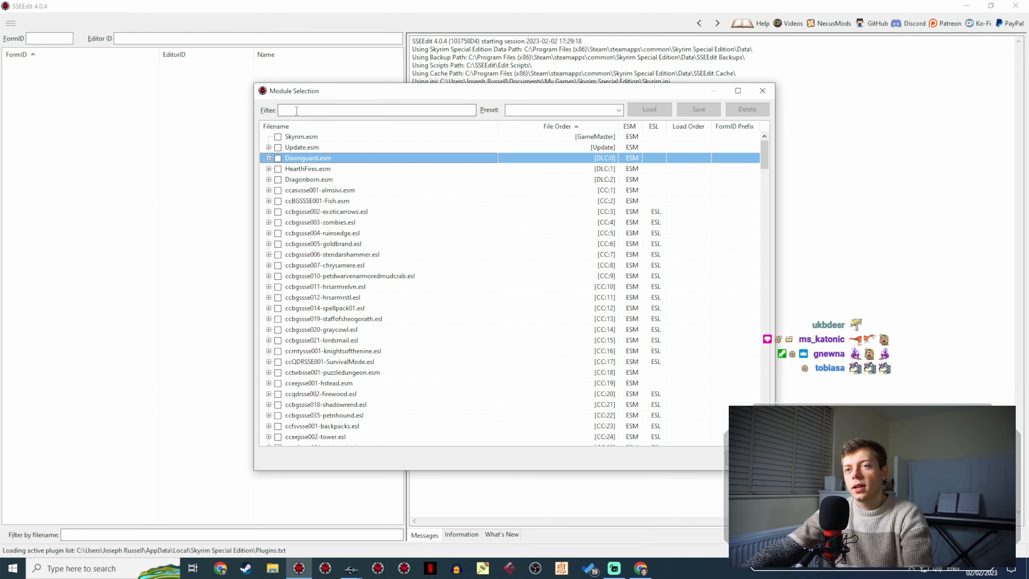
click(296, 110)
text(wot)
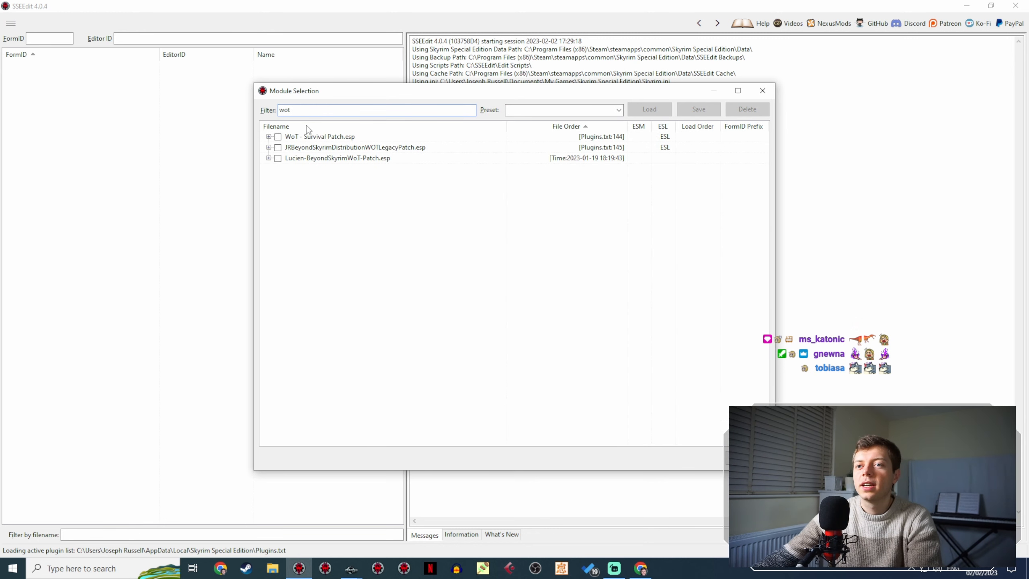
click(278, 157)
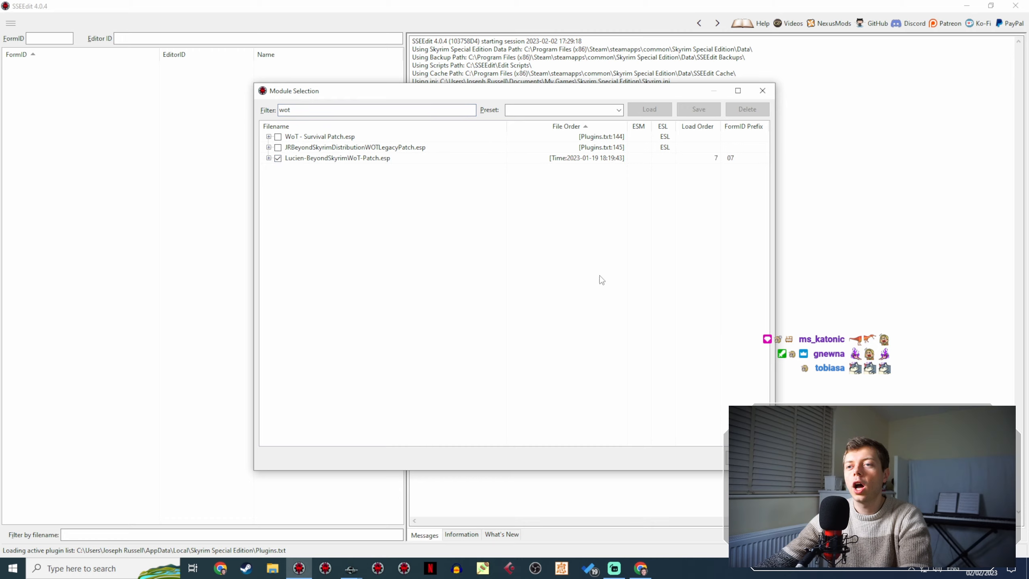
click(745, 457)
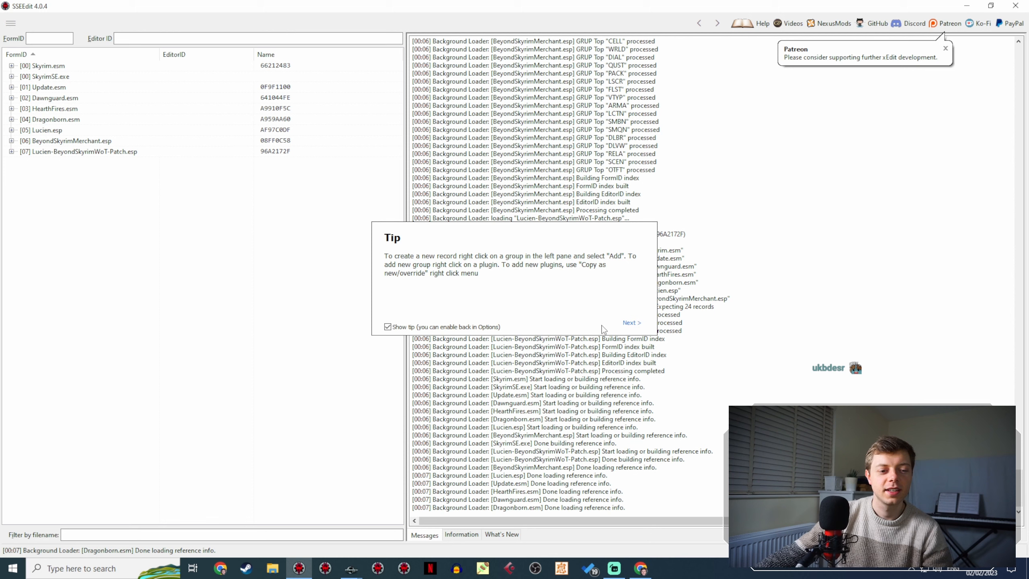
click(604, 328)
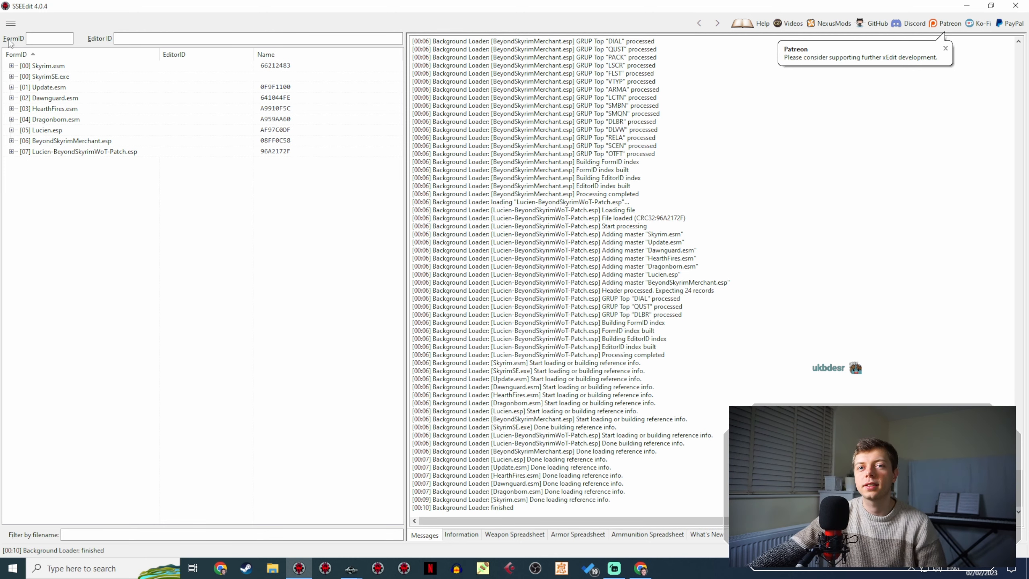
Examine the patch's JR33LucienWaresOfTamrielHello dialogue topic and the BeyondSkyrimMerchant.esp record groups, and close SSEEdit.
click(11, 151)
click(22, 173)
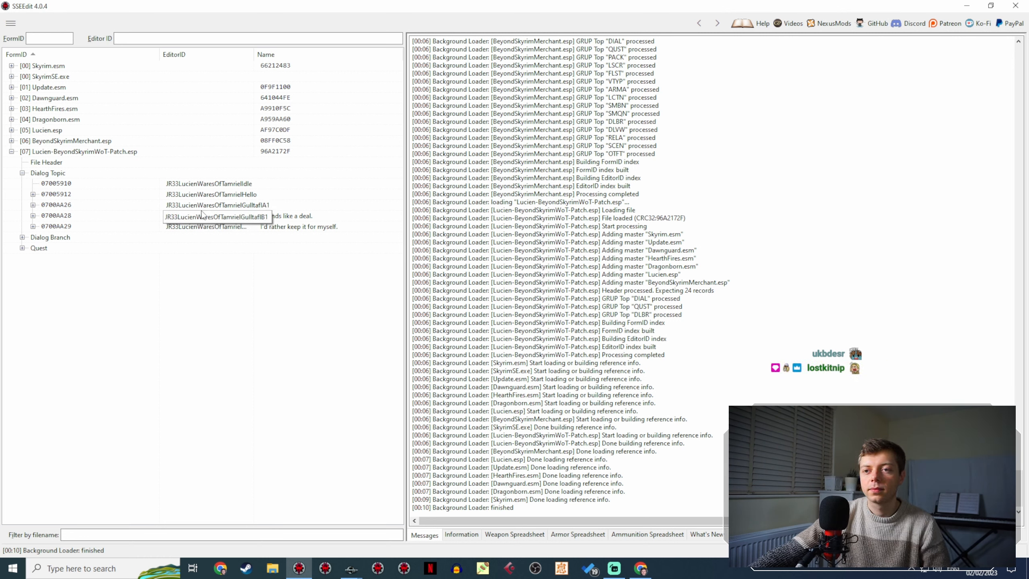
click(213, 193)
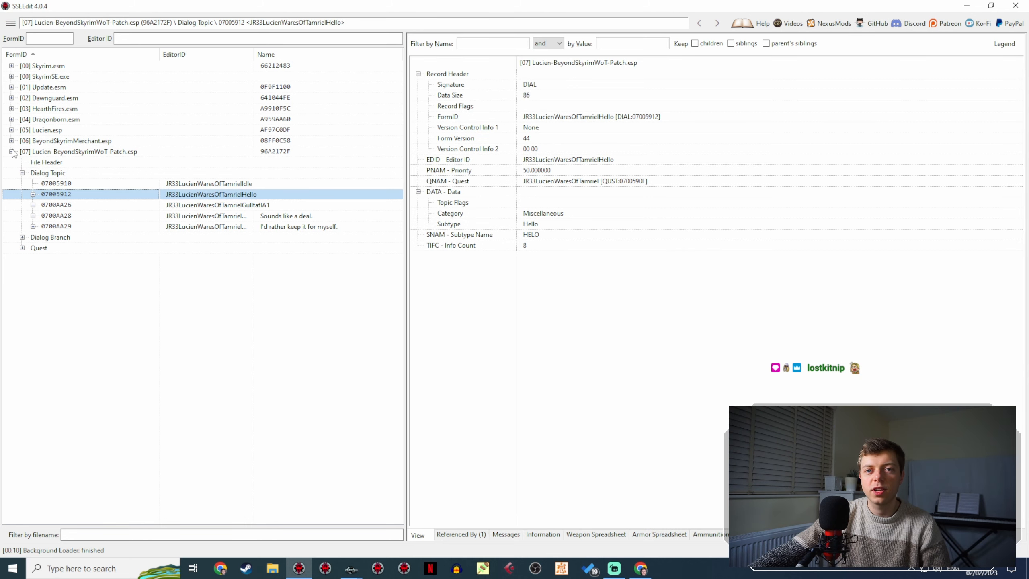
click(11, 151)
click(11, 140)
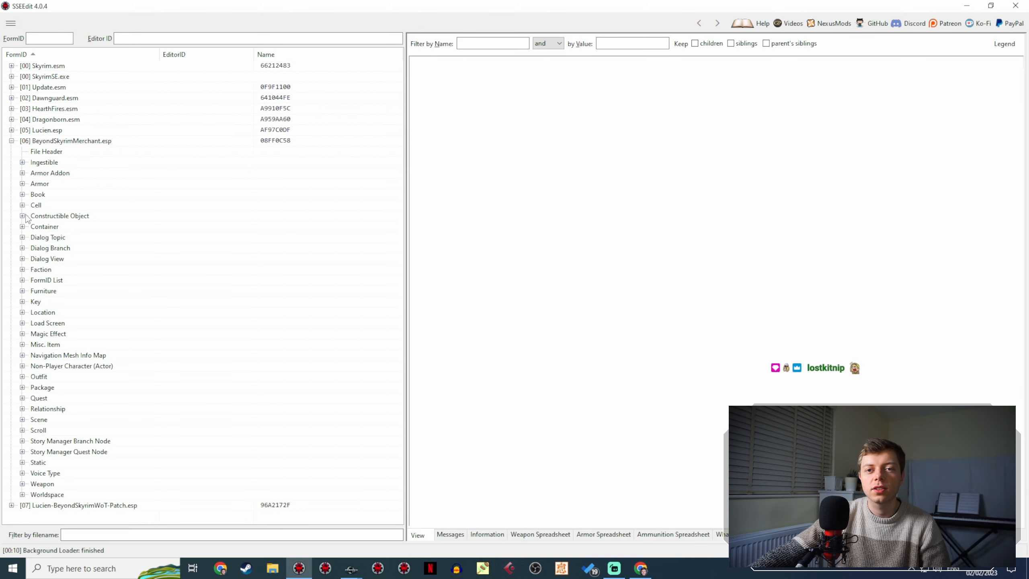
click(1015, 6)
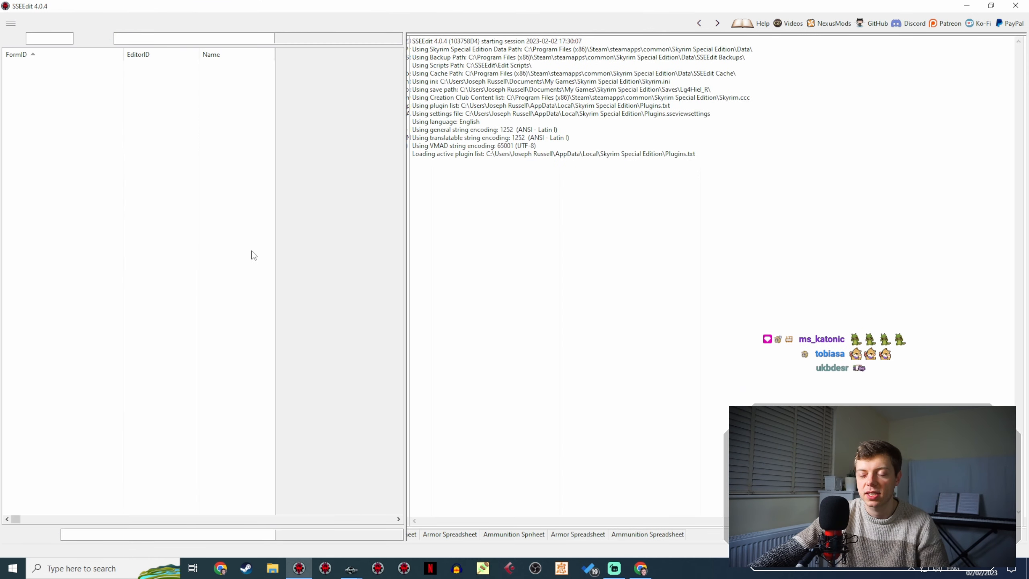
Reopen SSEEdit and deselect every plugin in the module selection.
right_click(355, 193)
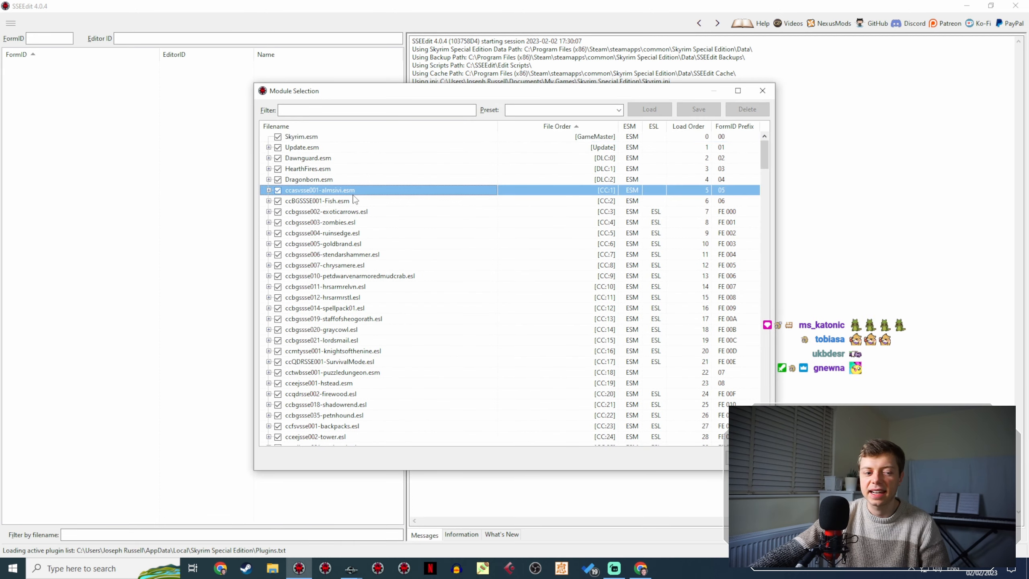
click(365, 213)
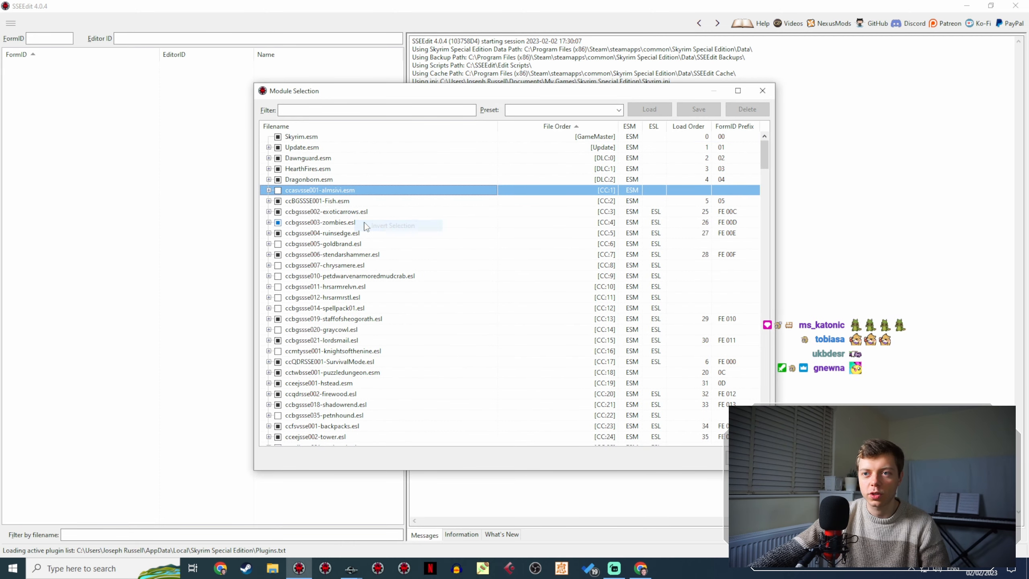
right_click(356, 193)
click(381, 208)
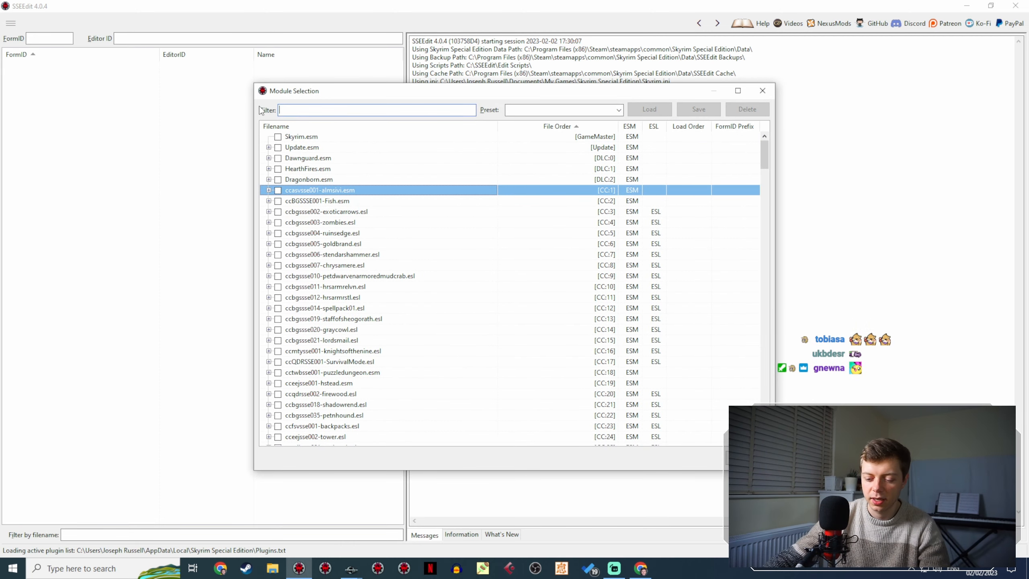
text(wares)
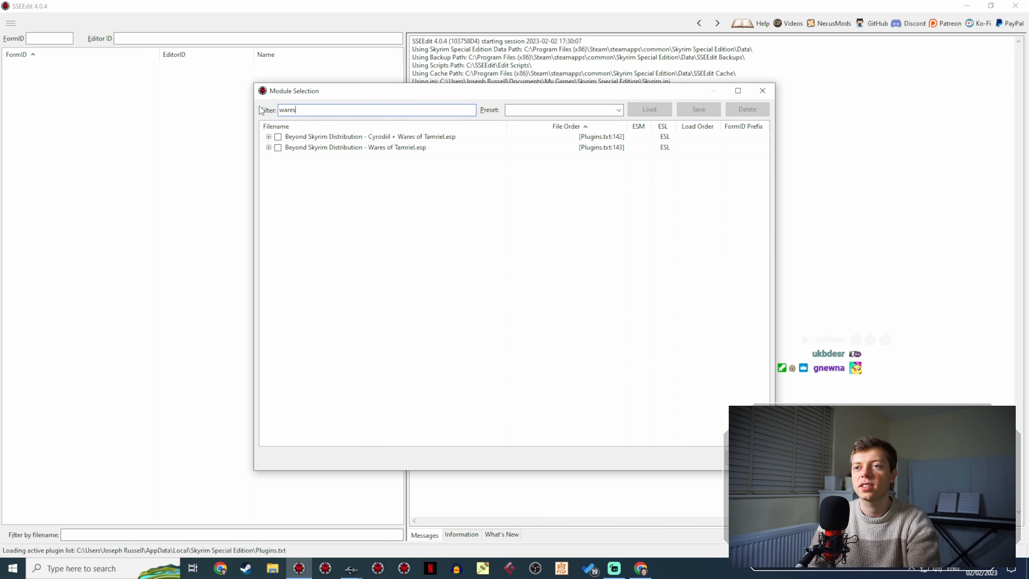
key(BackSpace)
key(BackSpace)
key(BackSpace)
key(BackSpace)
key(BackSpace)
Filter the modules for "bey", load only BeyondSkyrimMerchant.esp, and dismiss the startup tip.
text(b)
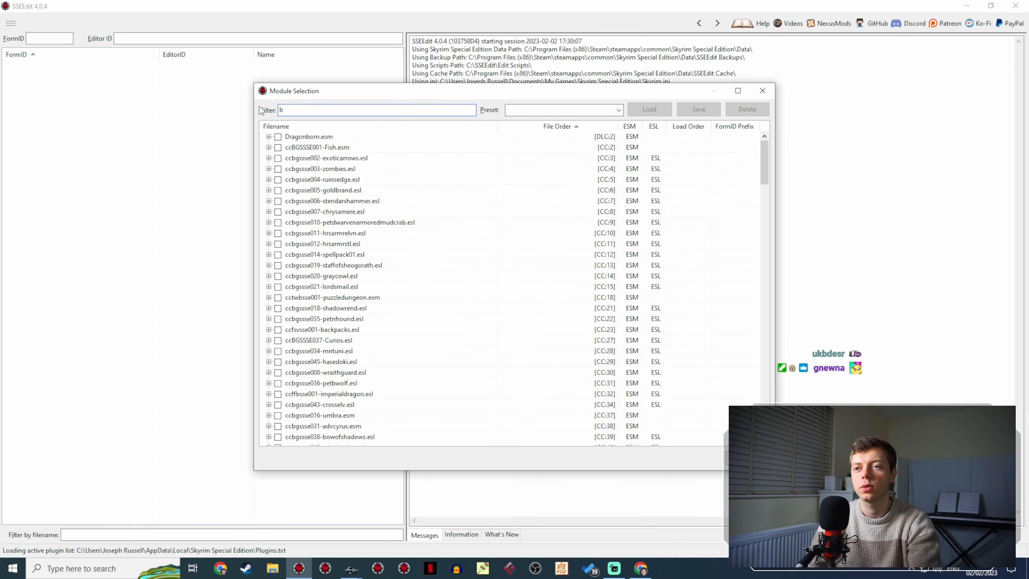
text(ey)
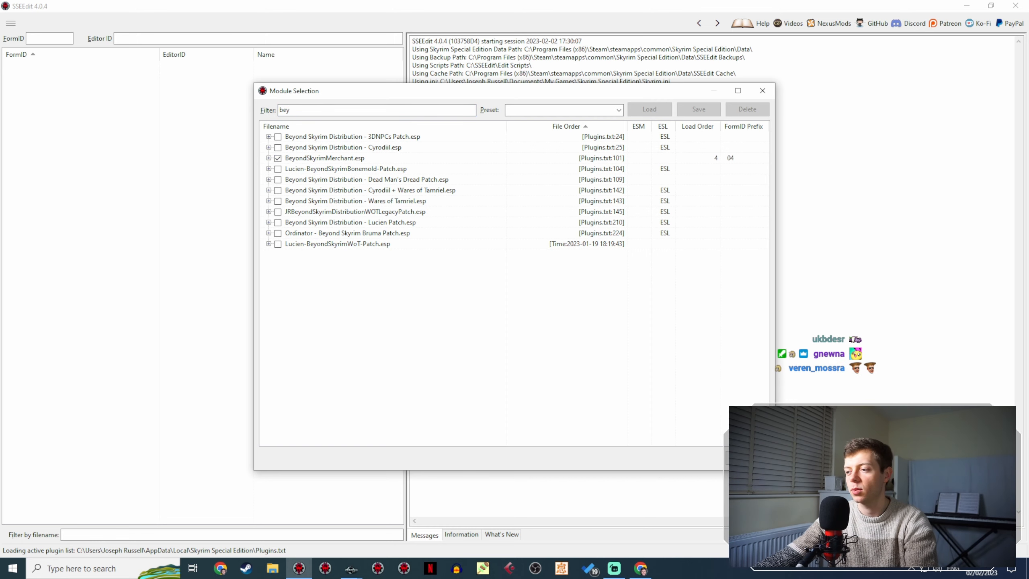
key(Return)
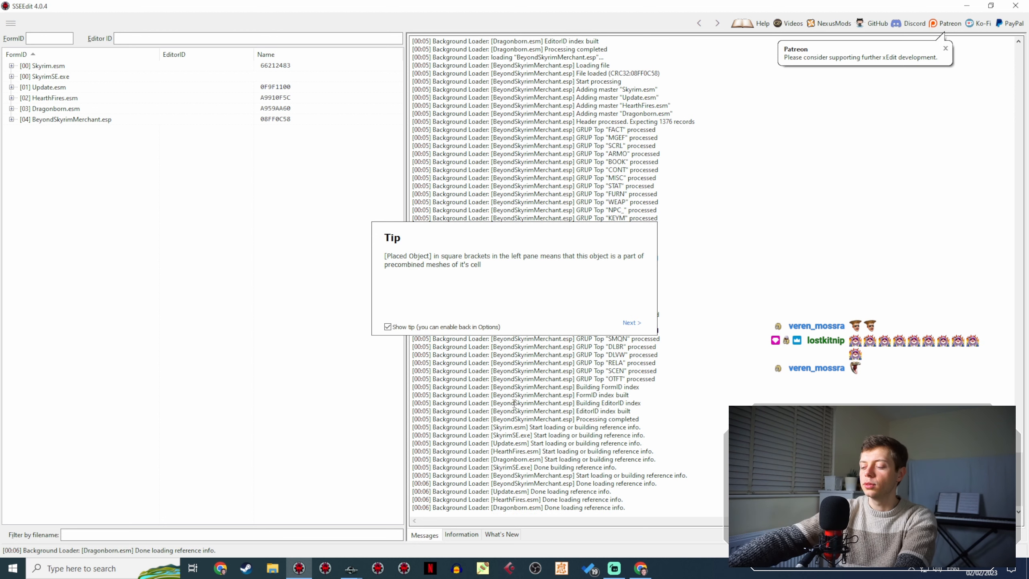
click(512, 402)
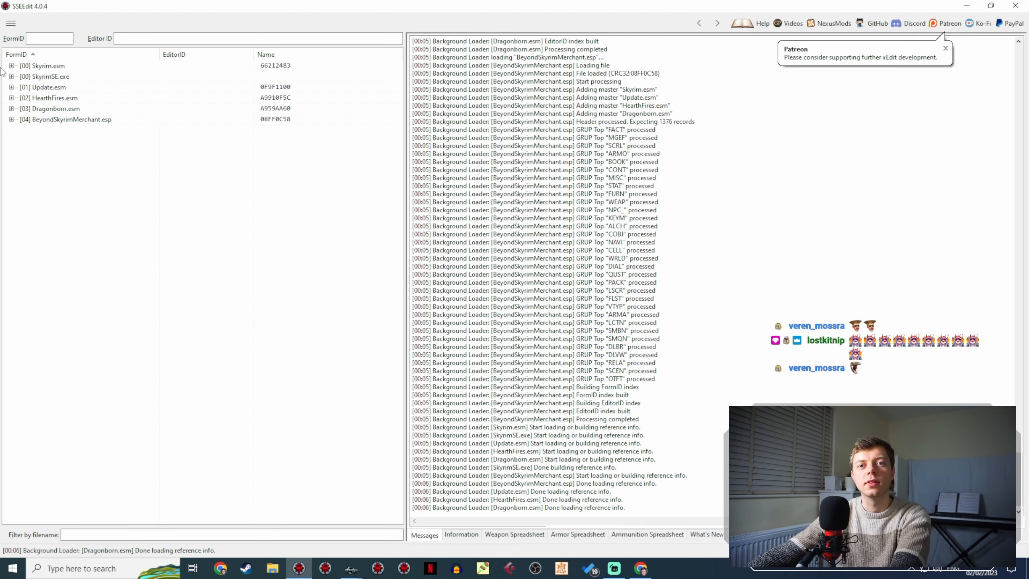
Look through the Weapon records of BeyondSkyrimMerchant.esp for the Mithril Battleaxe's editor ID.
click(11, 119)
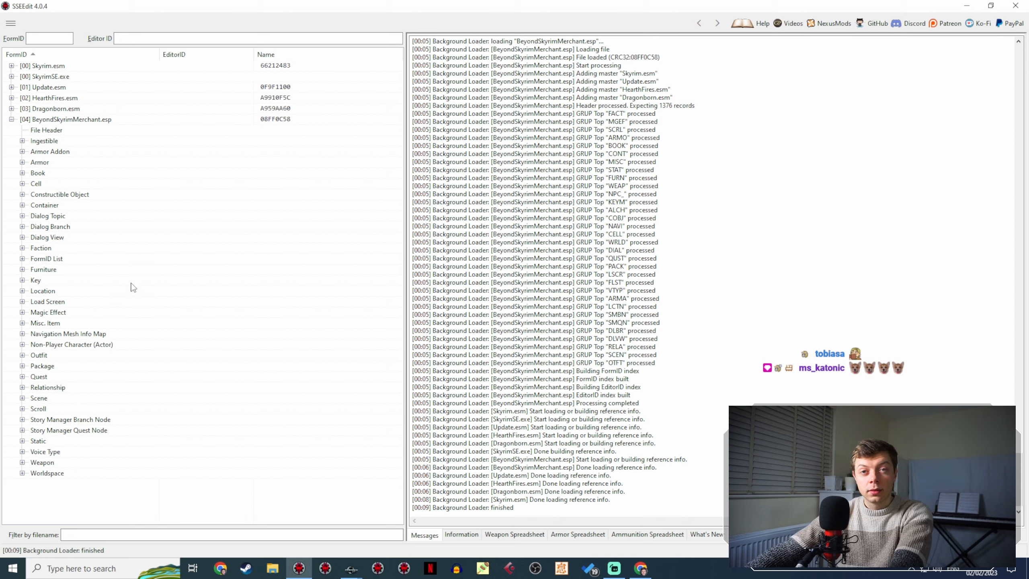
click(22, 462)
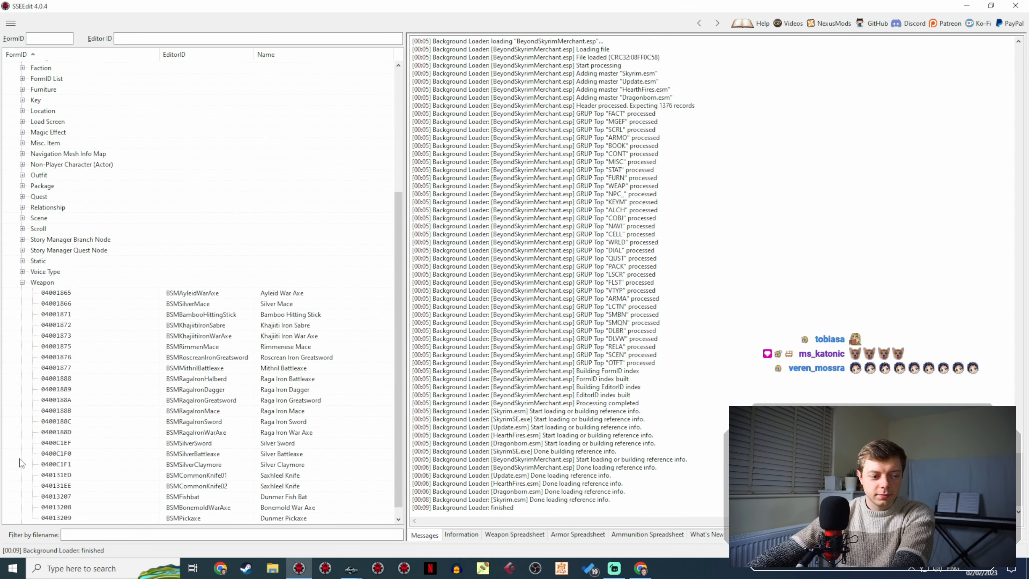
scroll(235, 280, down, 1)
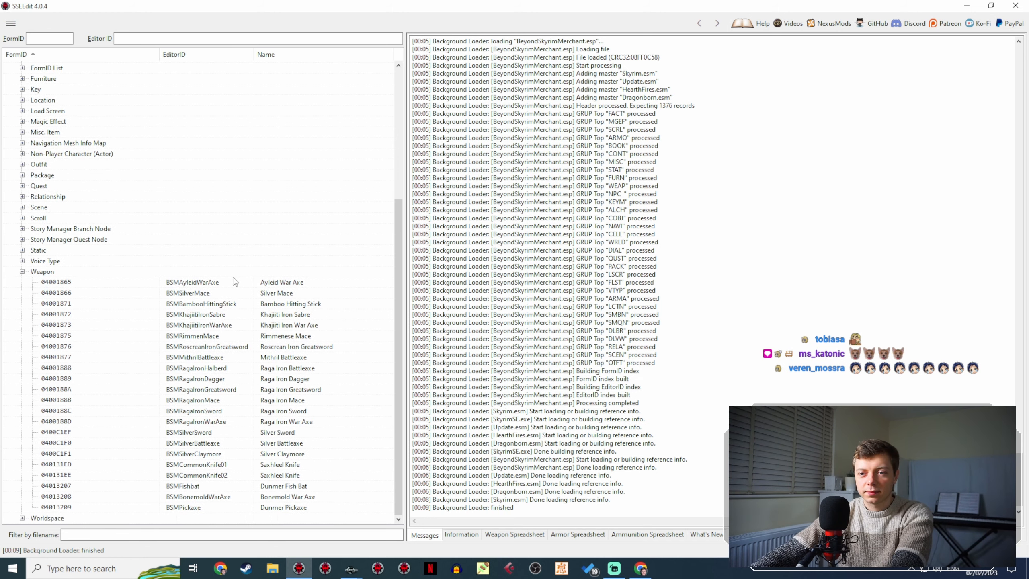
click(282, 358)
Switch back to Creation Kit and set the GetEquipped condition's parameter to the weapon BSMMithrilBattleaxe.
key(alt+Tab)
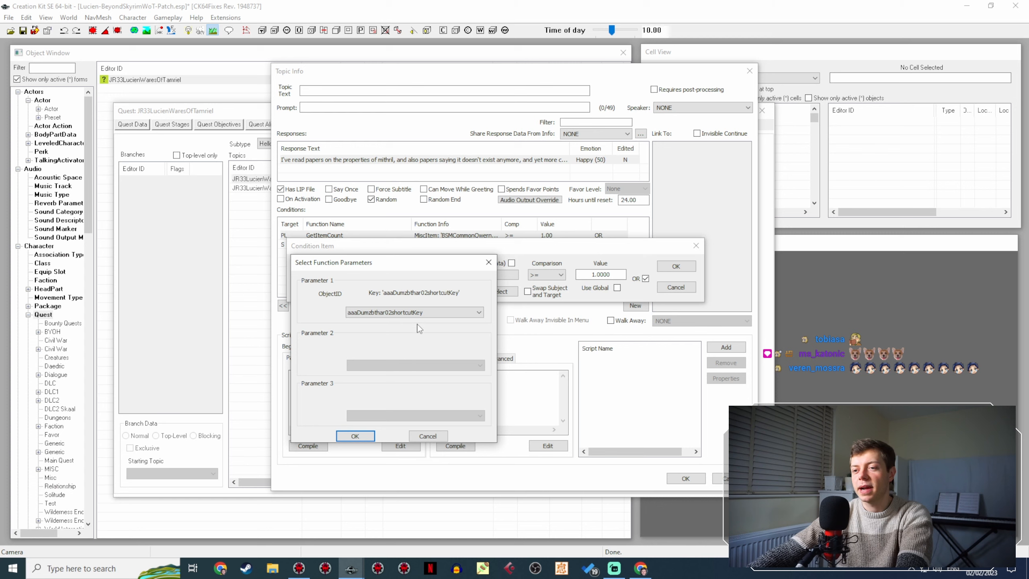
click(430, 315)
text(busForkNonEquip)
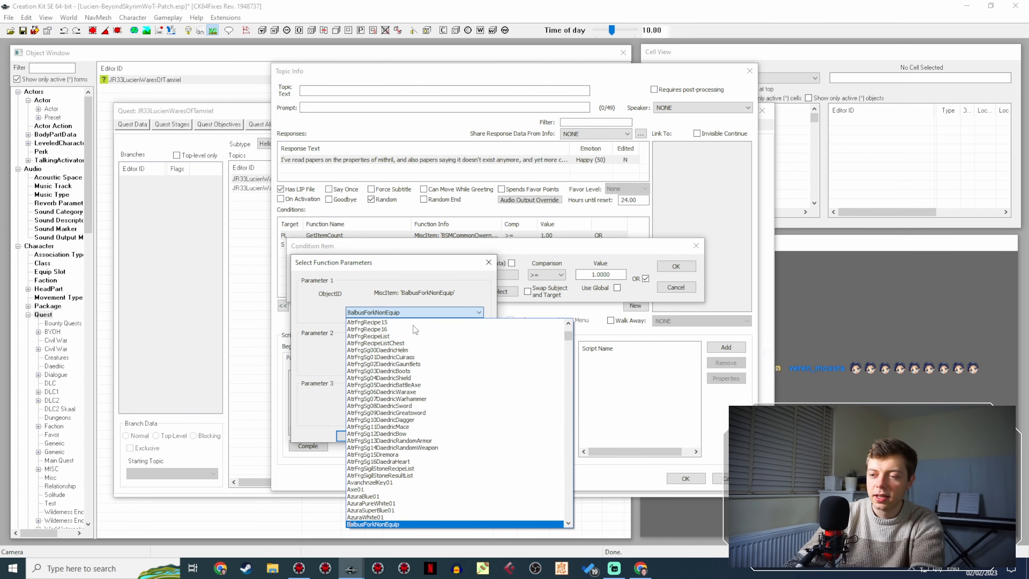
text(smmi)
key(Return)
key(Return)
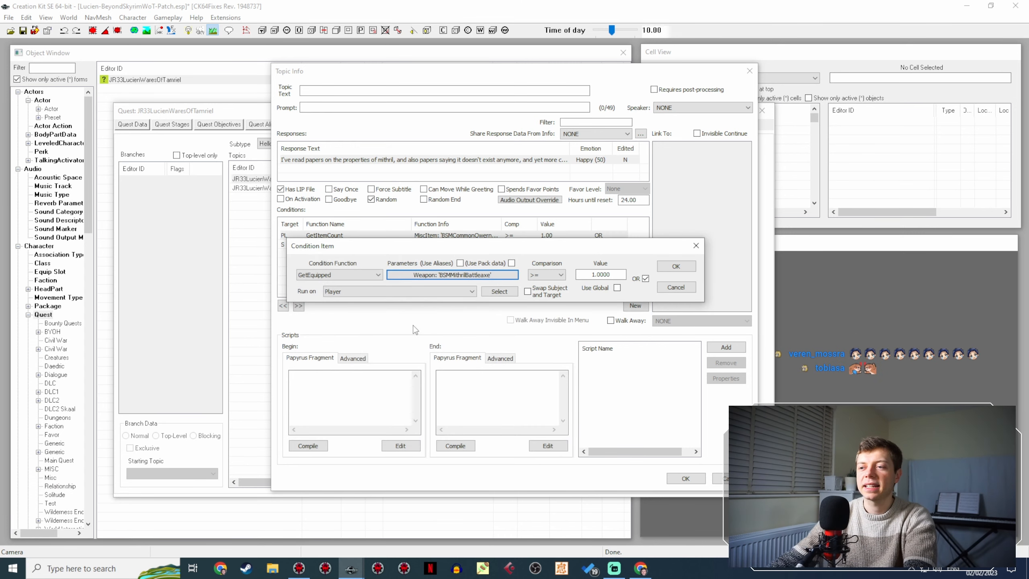
Set the GetEquipped condition's comparison to == and delete the leftover GetItemCount condition.
click(551, 274)
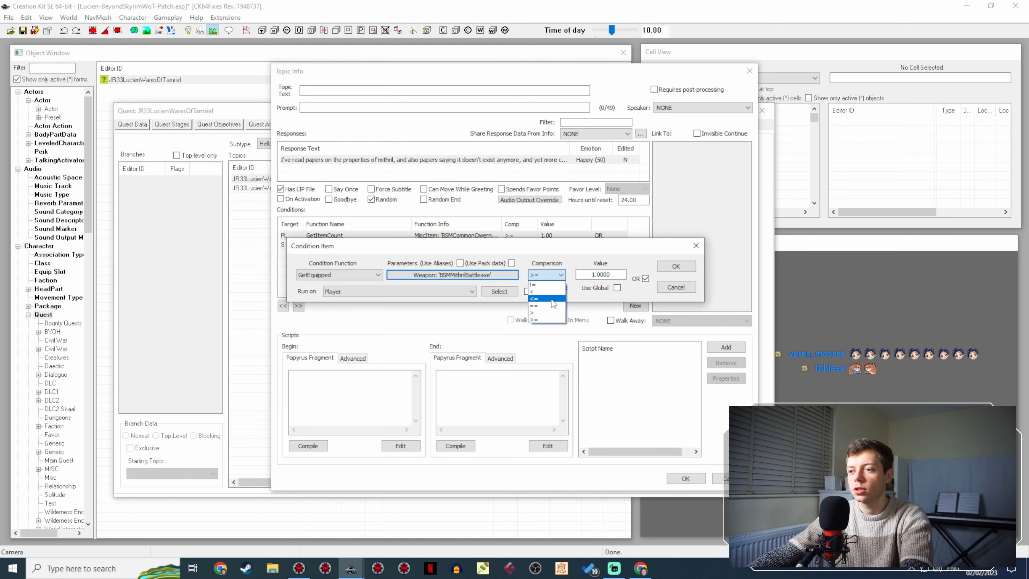
click(554, 305)
click(676, 266)
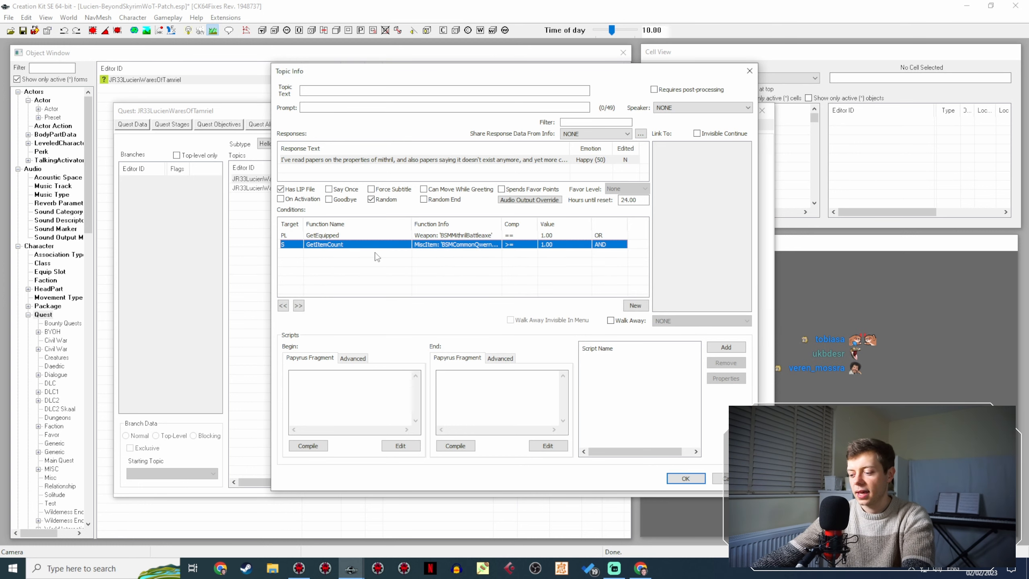
key(Delete)
Start a new condition that runs on Player and uses the IsWeaponOut function.
right_click(368, 263)
click(381, 267)
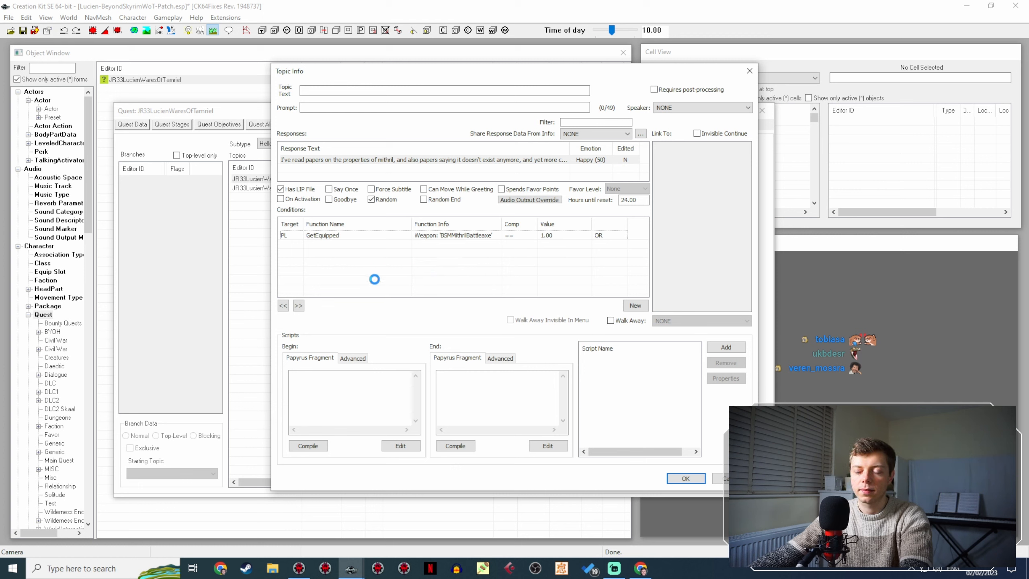
click(350, 326)
click(340, 392)
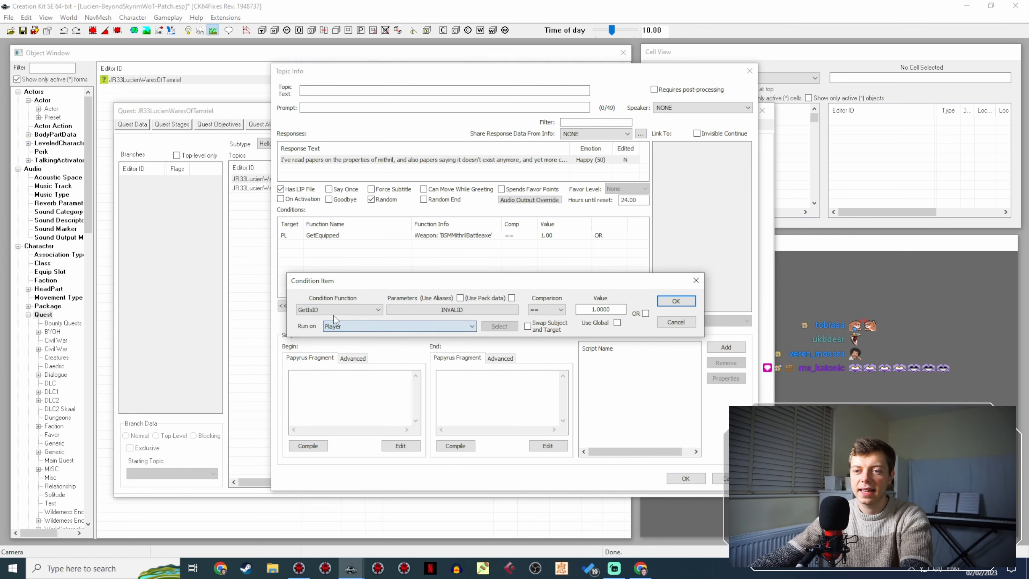
click(330, 309)
text(is)
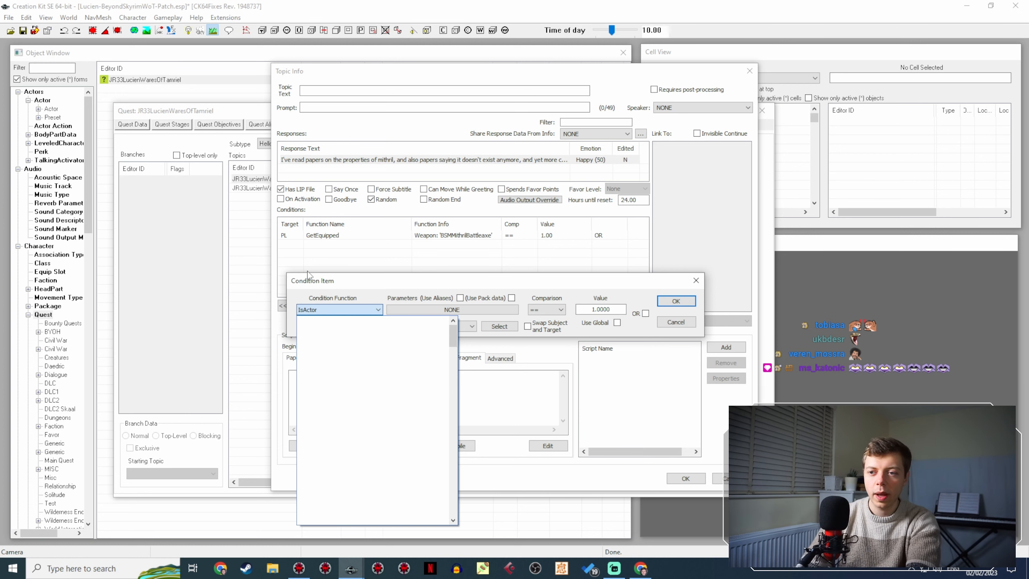
text(we)
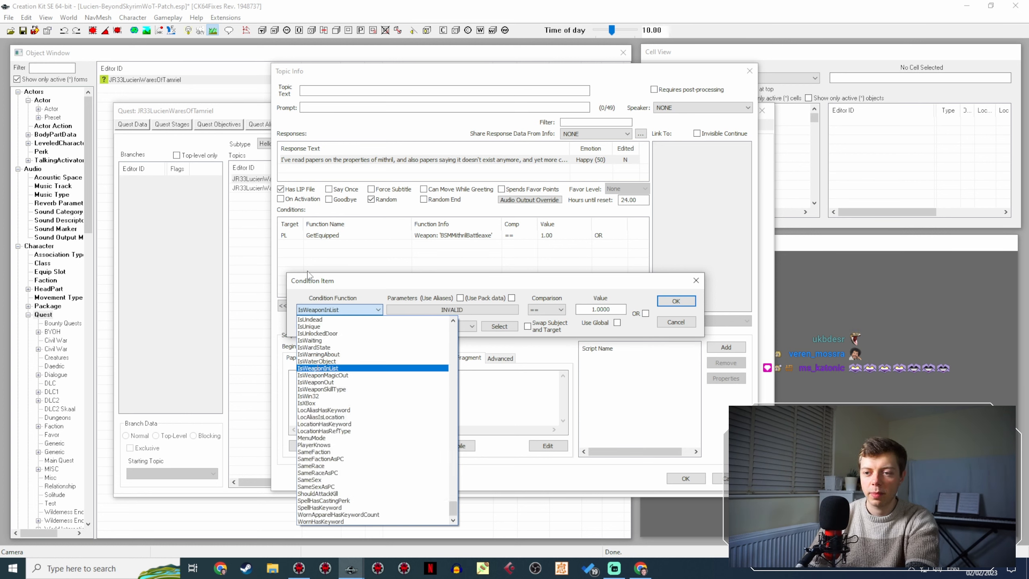
key(Down)
key(Down)
key(Return)
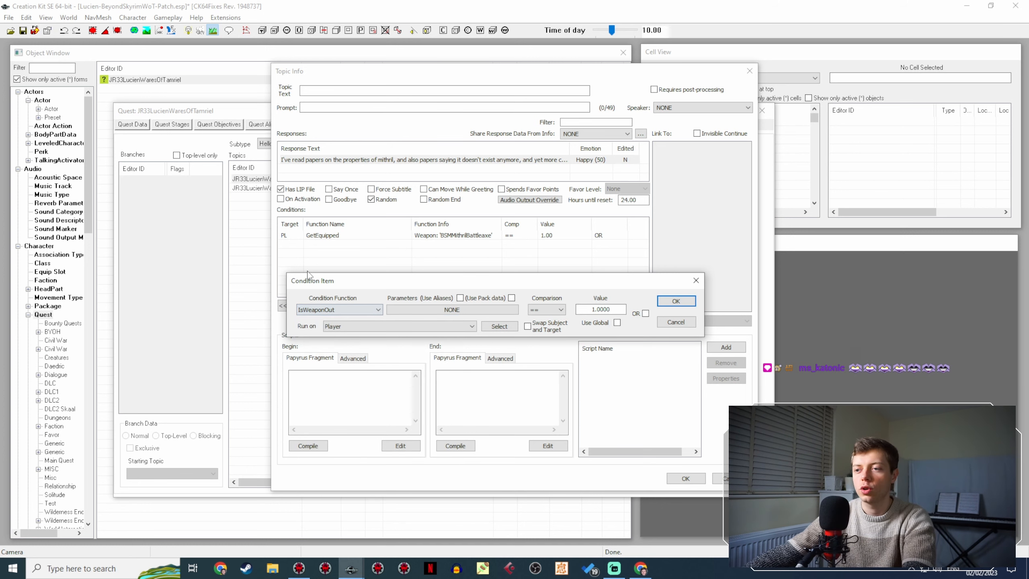
Set the IsWeaponOut condition's value to 2, place it below the GetEquipped condition, and accept the topic info.
drag(595, 309, 590, 309)
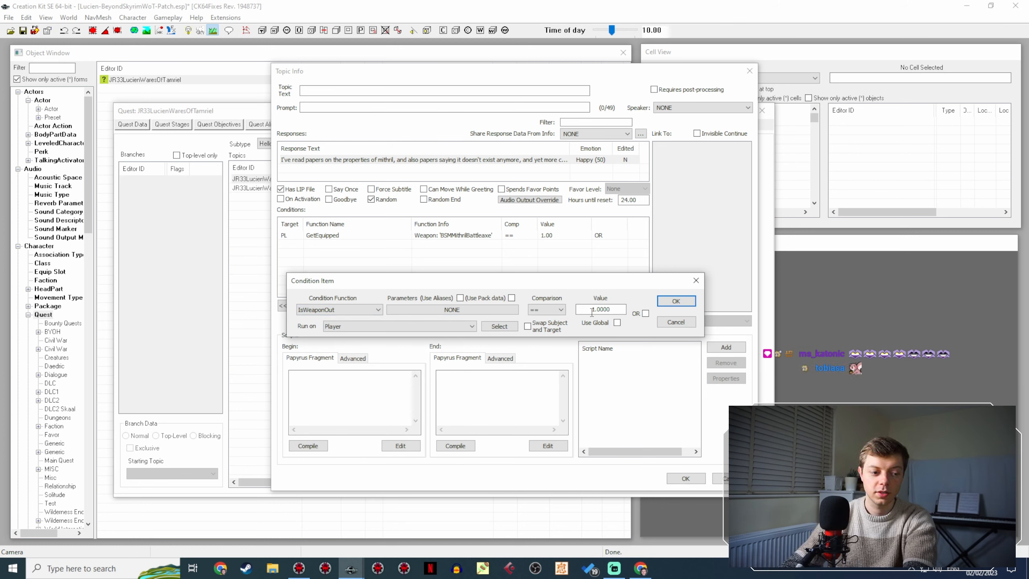
text(2)
key(Return)
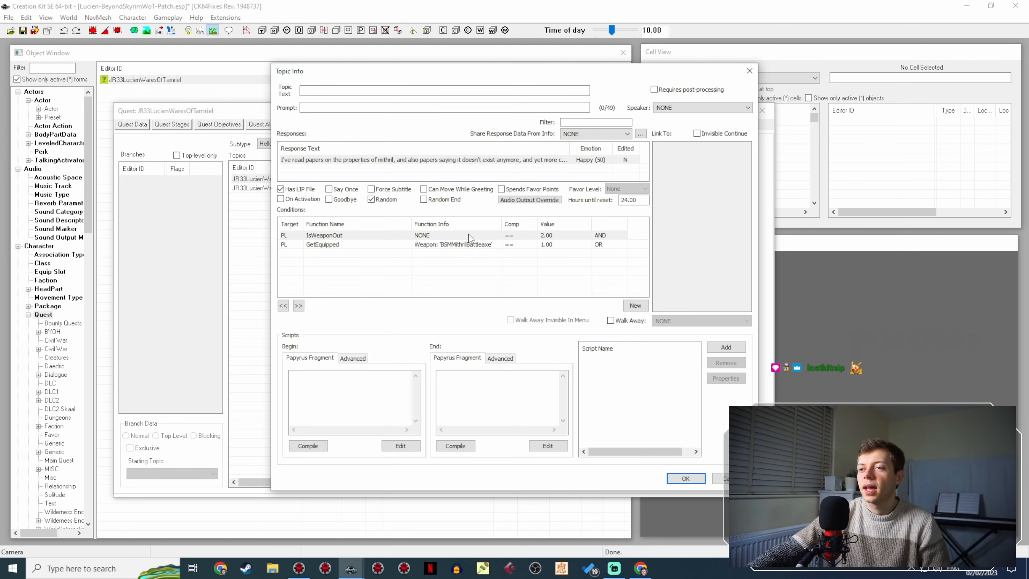
click(512, 238)
drag(512, 243, 512, 255)
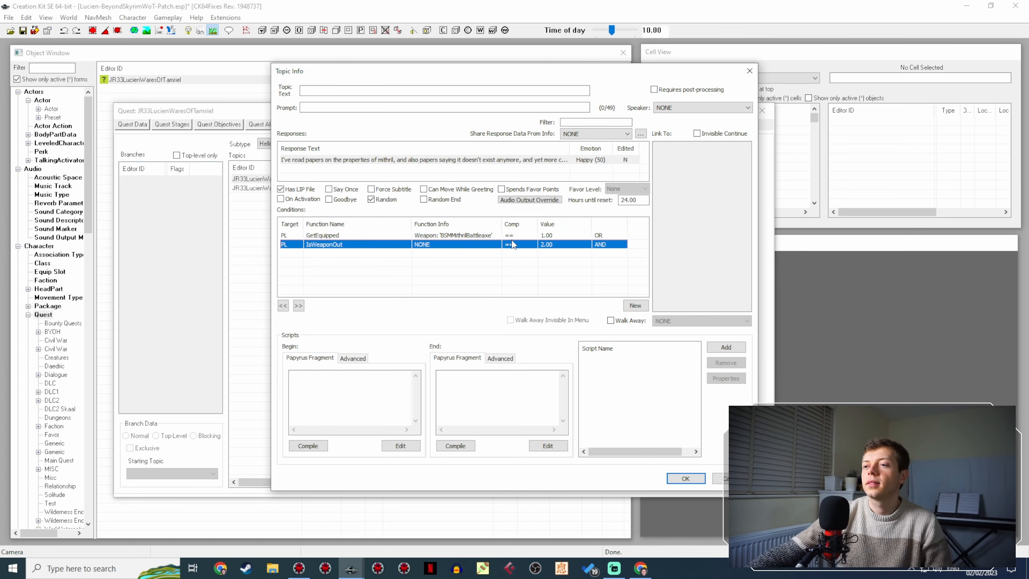
click(685, 478)
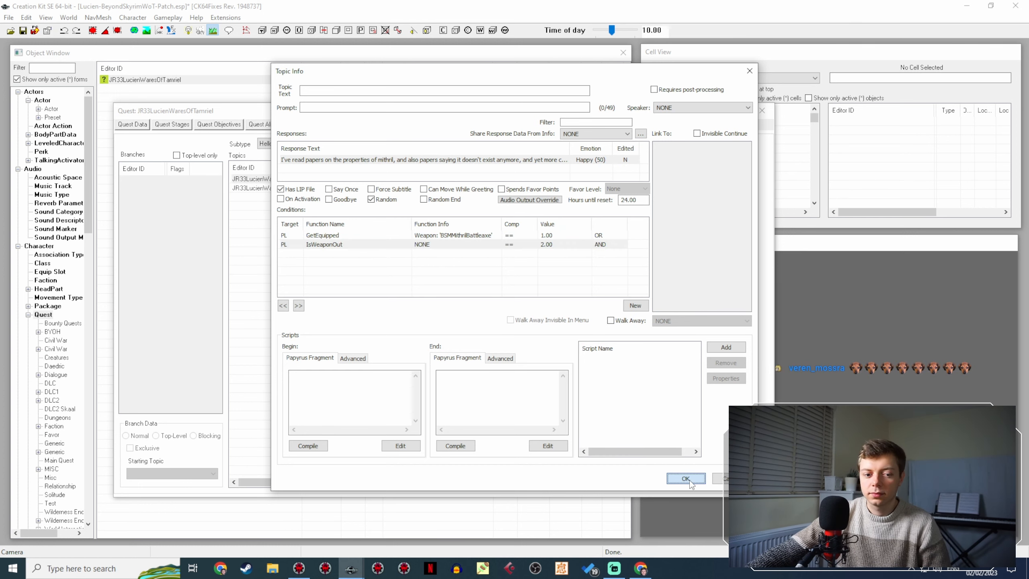
Duplicate the mithril line and make the copy's GetEquipped condition run on Subject.
right_click(482, 239)
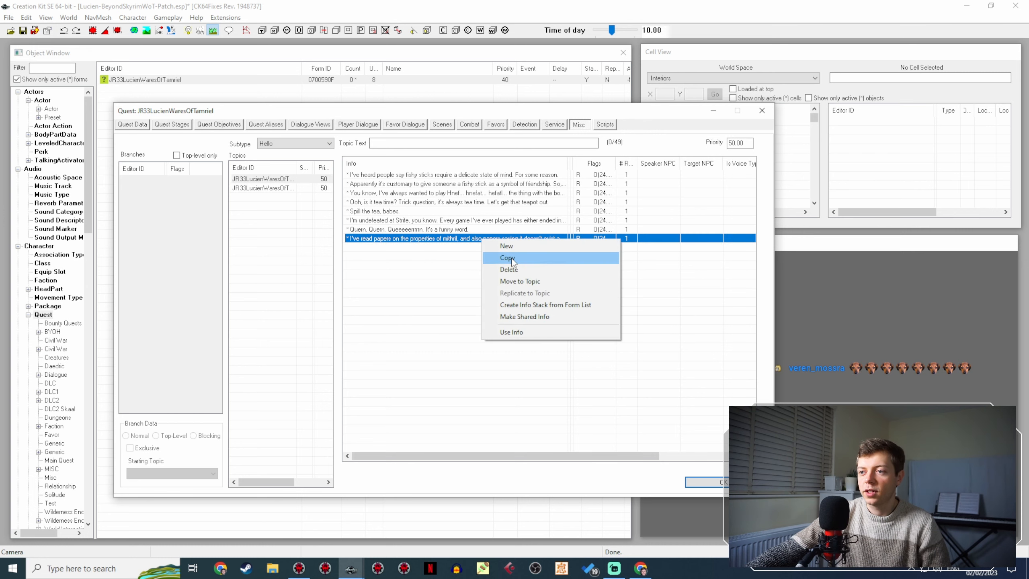
click(505, 259)
click(503, 246)
double_click(503, 246)
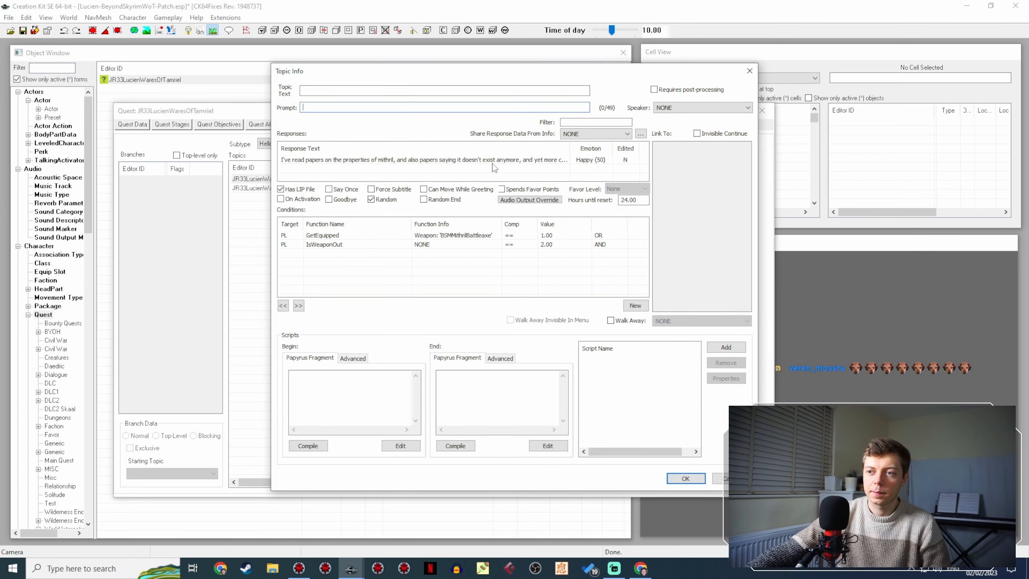
double_click(469, 236)
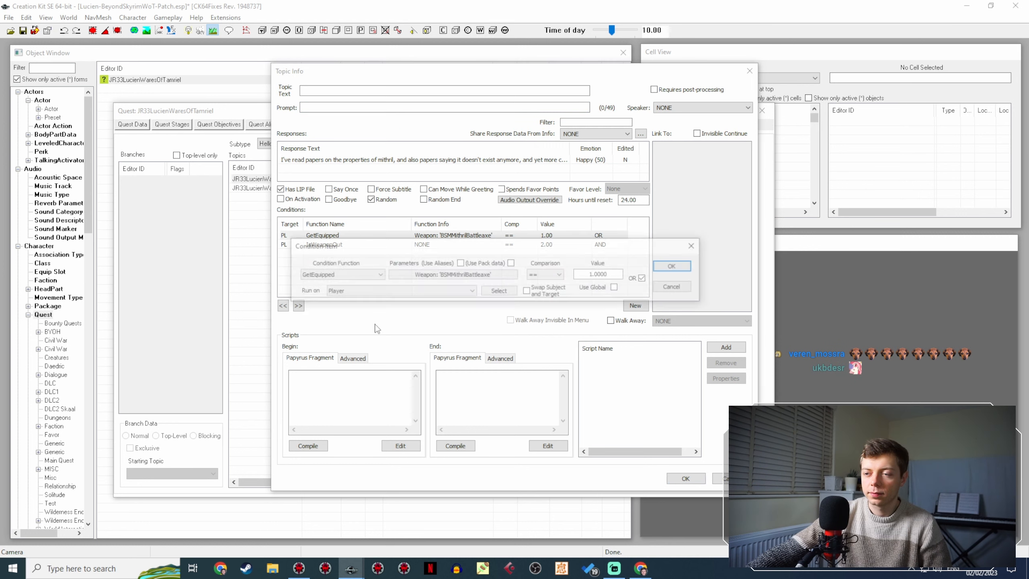
click(379, 292)
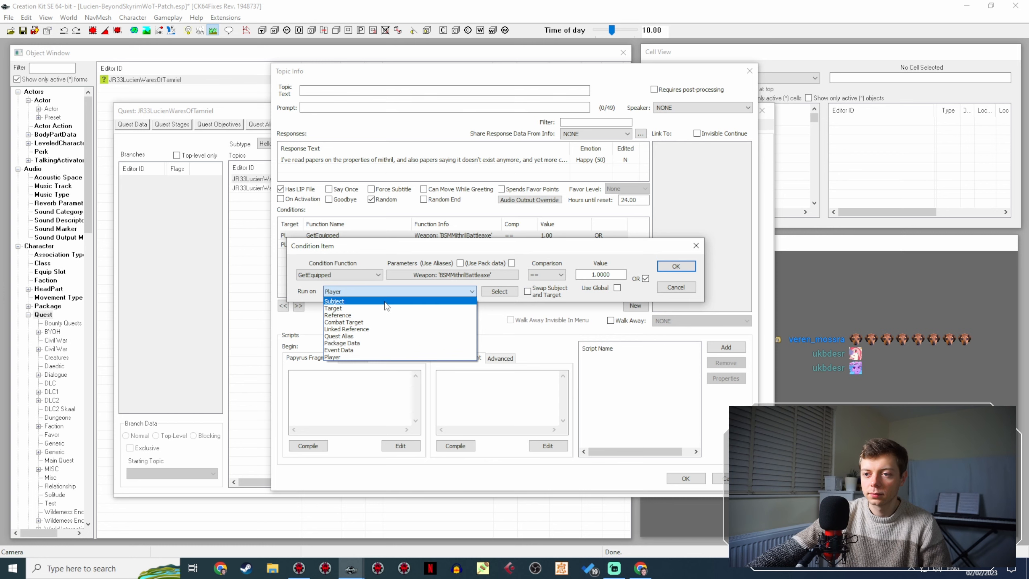
click(345, 301)
click(675, 266)
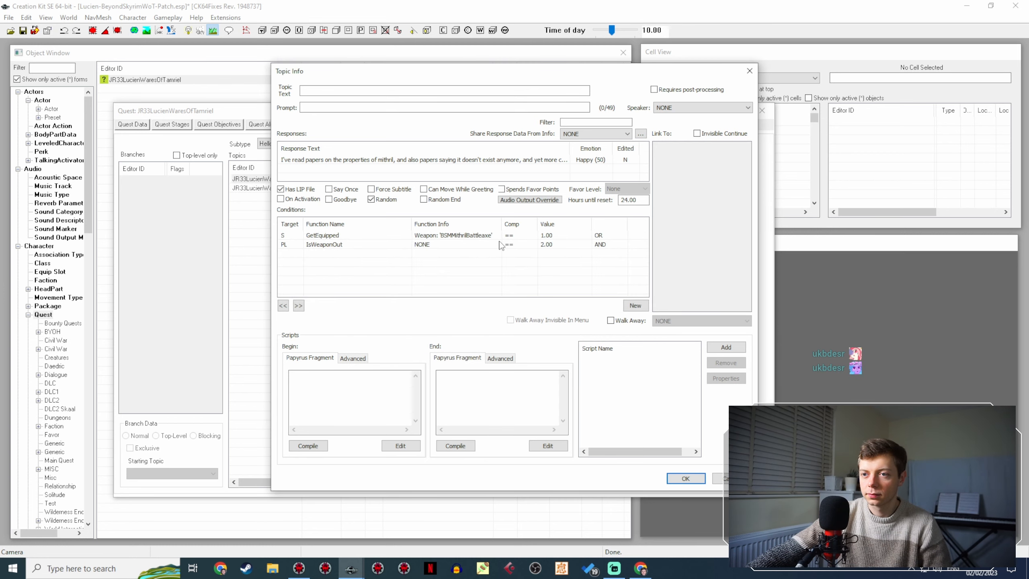
click(685, 479)
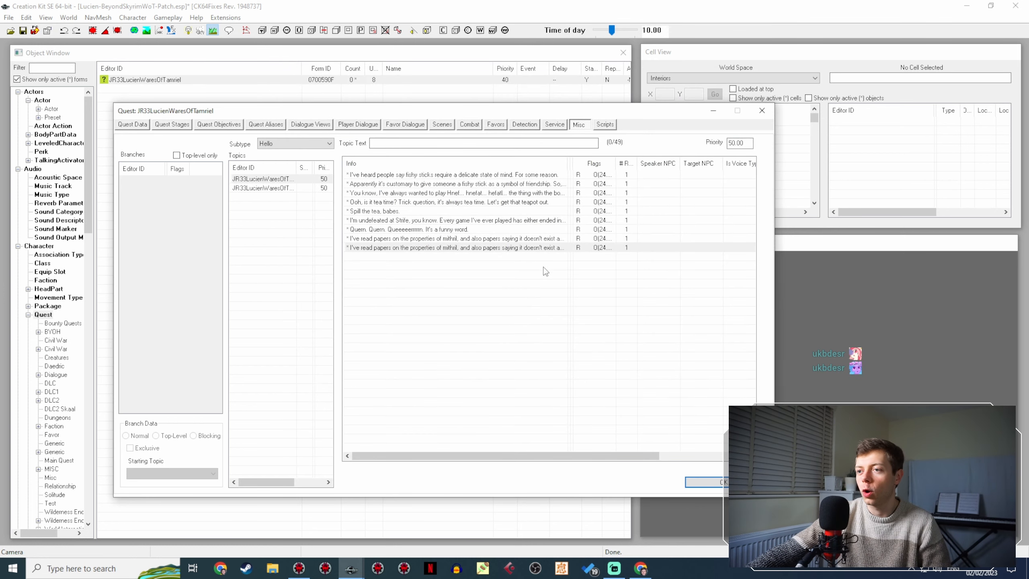
Turn off OR for the GetEquipped condition of the first mithril line, which runs on Player.
double_click(545, 238)
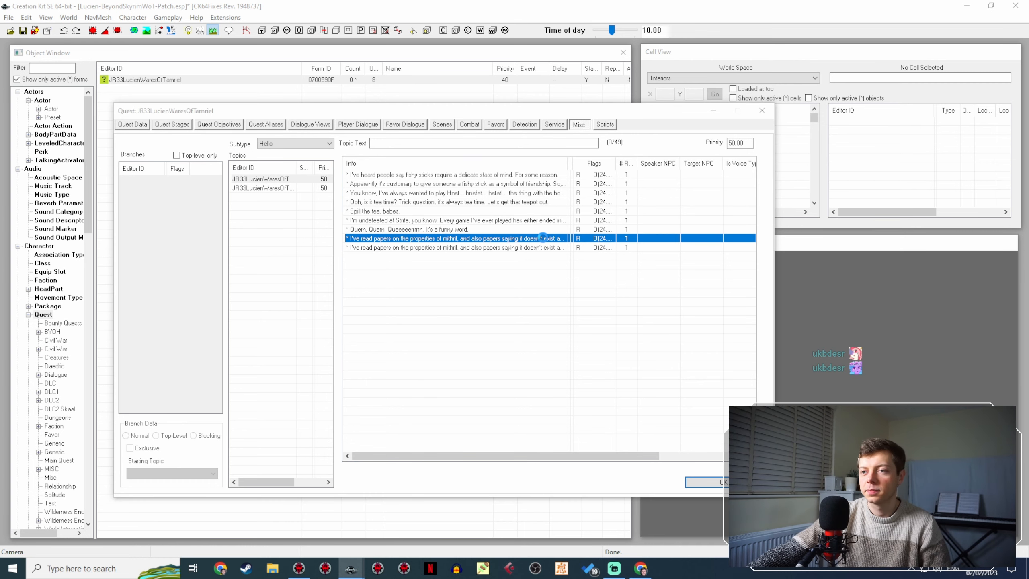
double_click(564, 235)
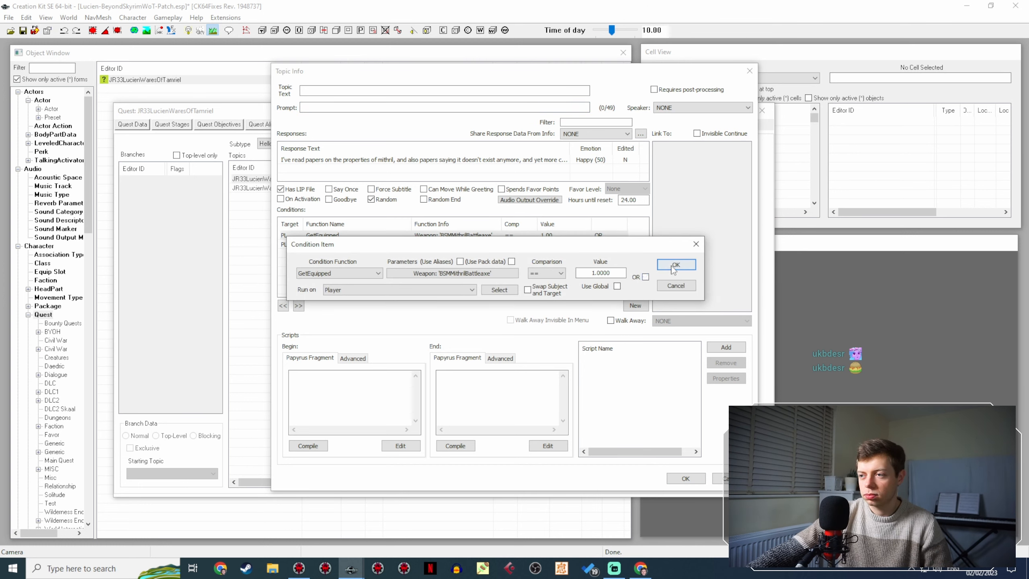
click(674, 265)
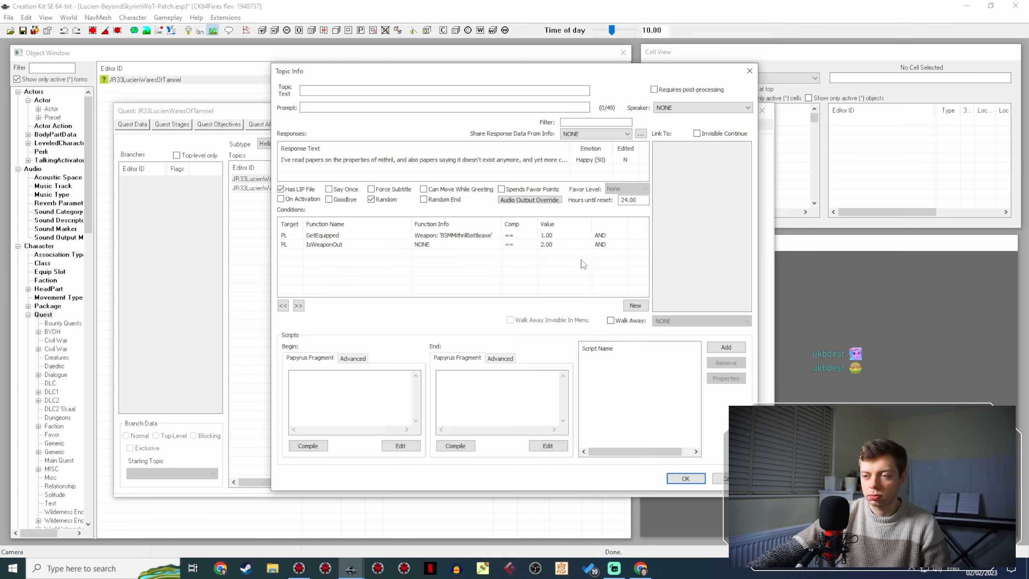
click(685, 478)
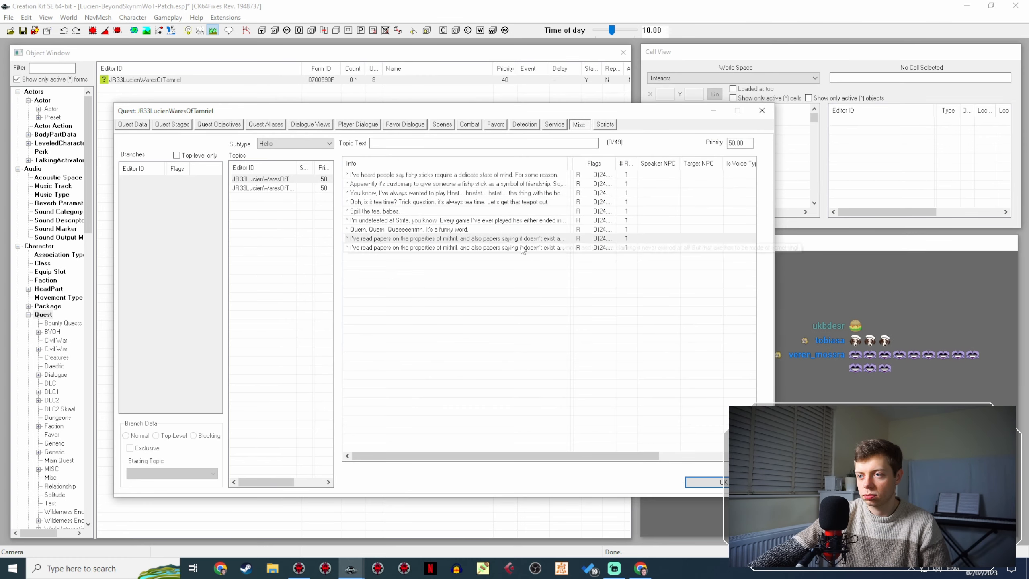
Turn off OR for the GetEquipped condition of the second mithril line, which runs on Subject.
double_click(523, 248)
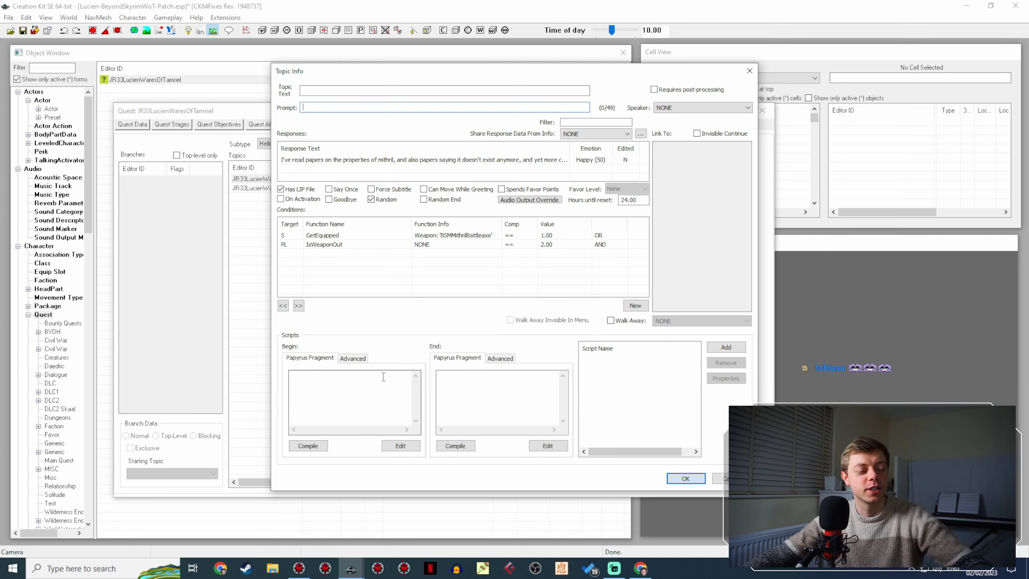
click(472, 234)
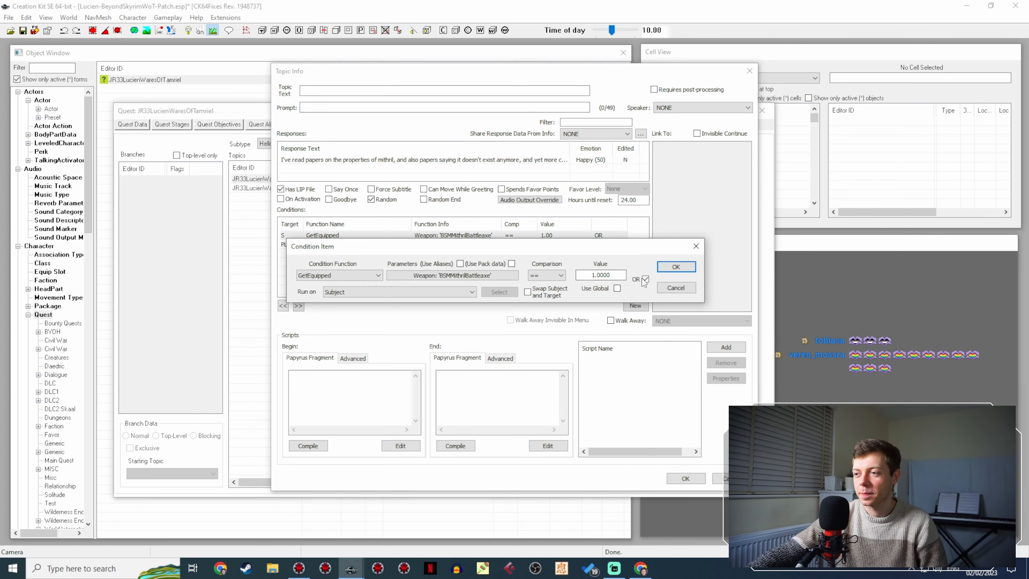
click(646, 279)
click(676, 267)
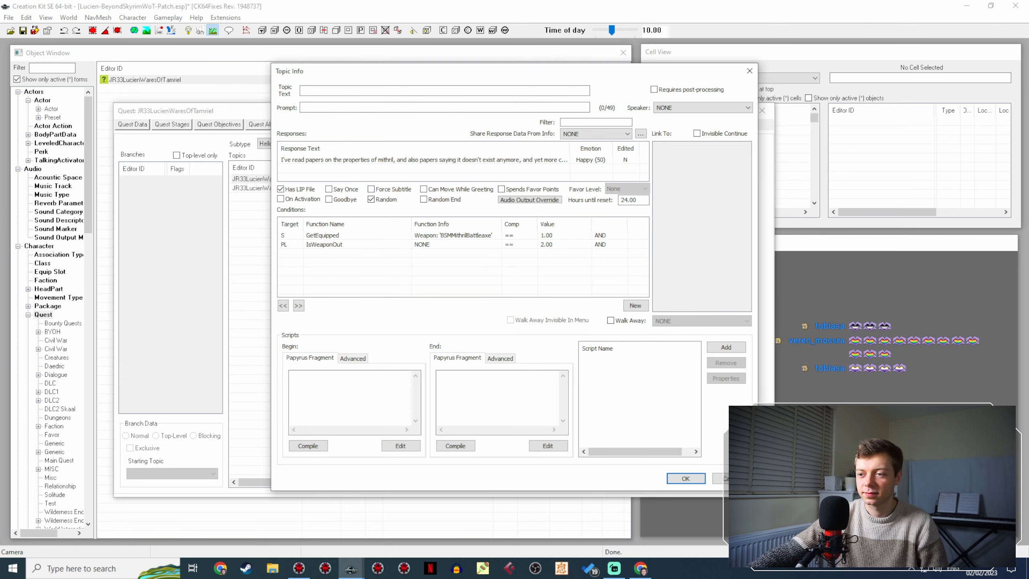
click(683, 479)
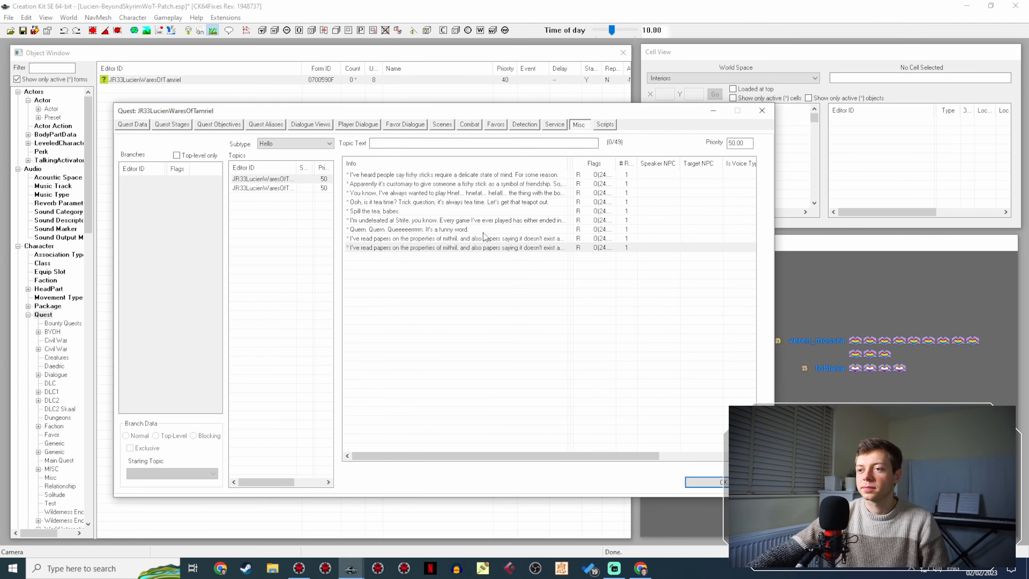
Switch to Chrome, look over the UESP Lore:Mithril page, and search Google in a new tab for "mithril lord of the rings".
click(494, 248)
click(640, 568)
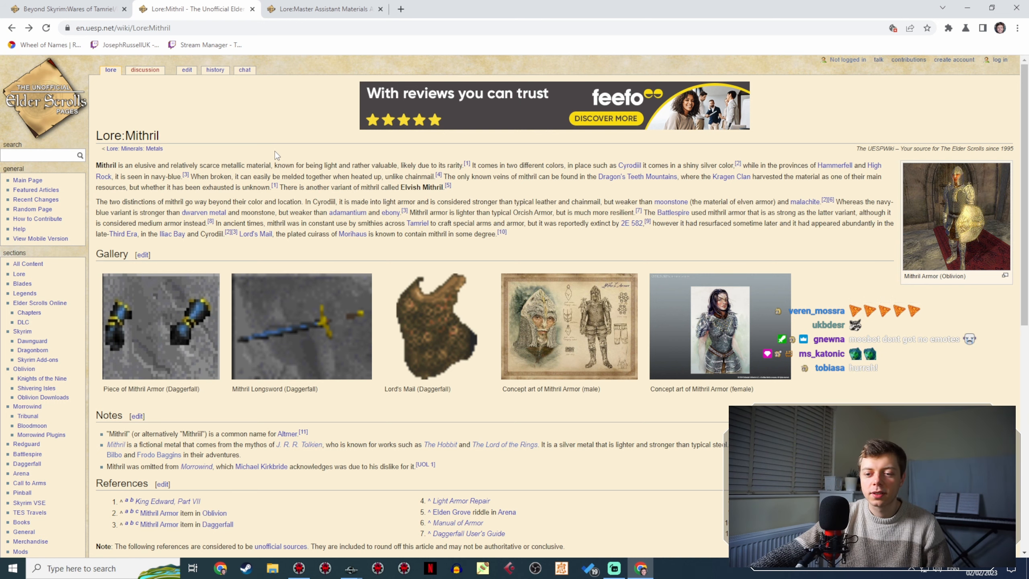
scroll(275, 151, down, 2)
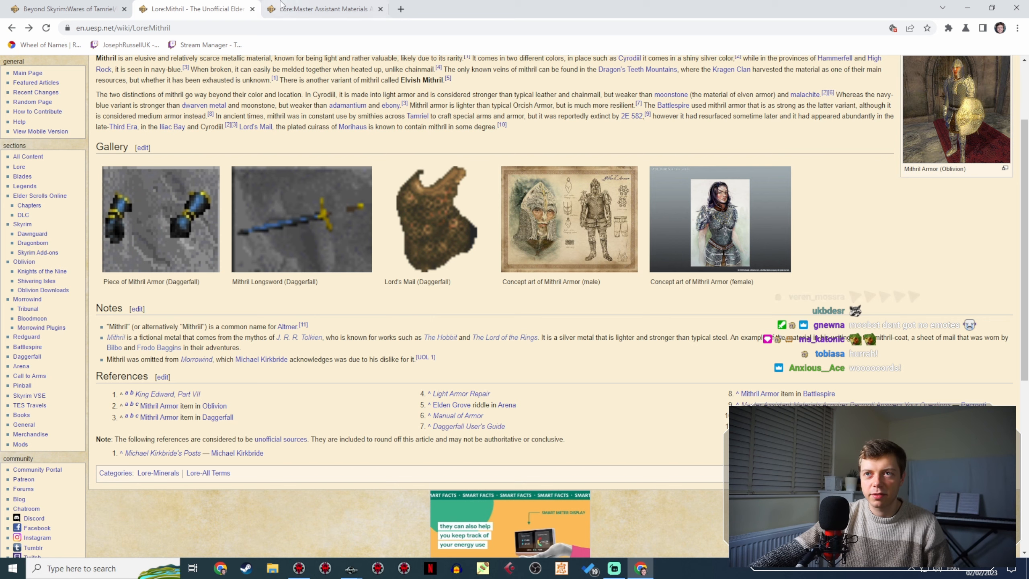
click(367, 9)
key(ctrl+t)
text(mi)
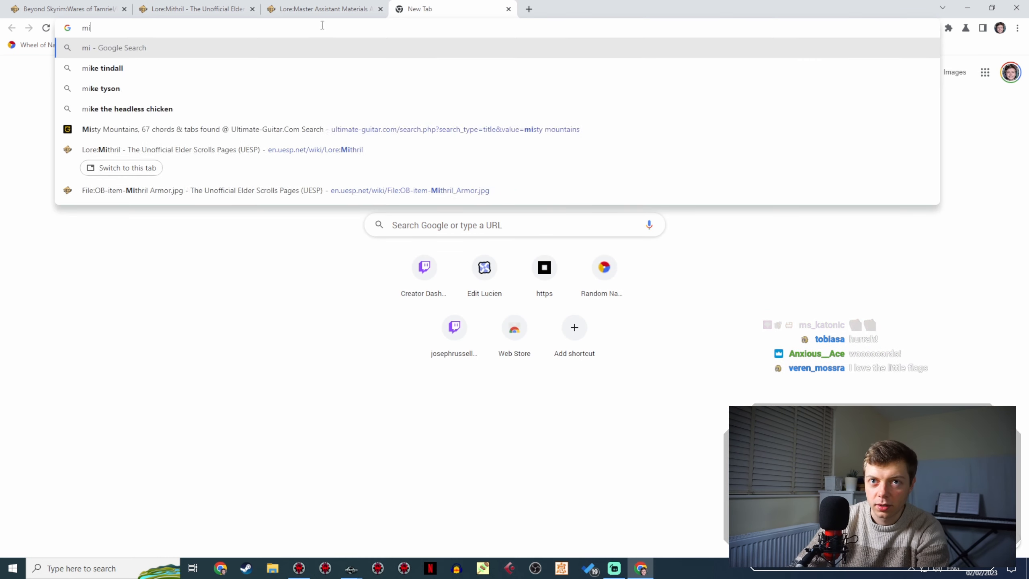
text(thril lord of the rings)
key(Return)
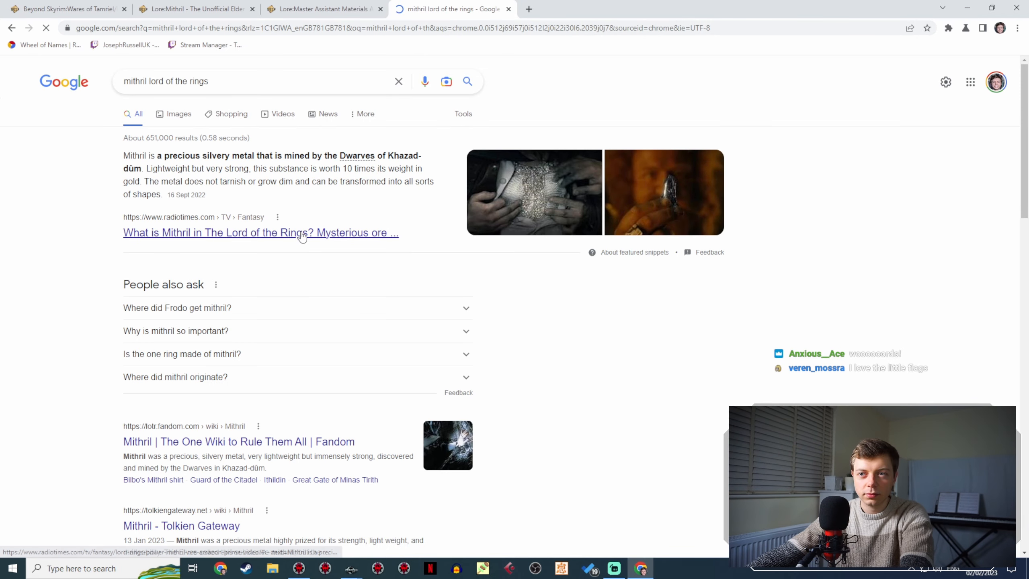
Open the Radio Times article on what mithril is, accept its privacy notice, and skim the article.
click(303, 236)
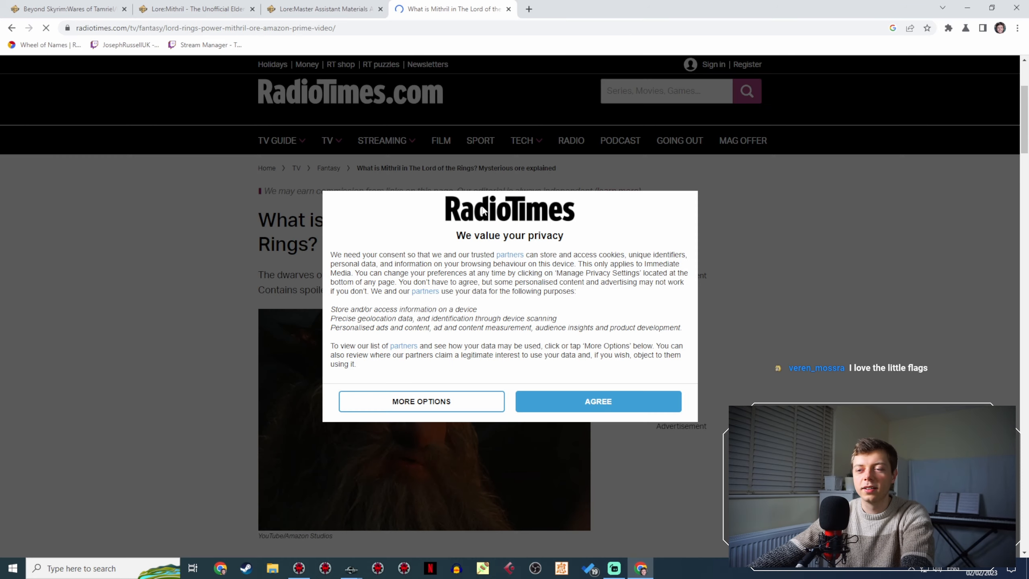
click(635, 399)
scroll(515, 302, down, 1)
scroll(514, 299, down, 2)
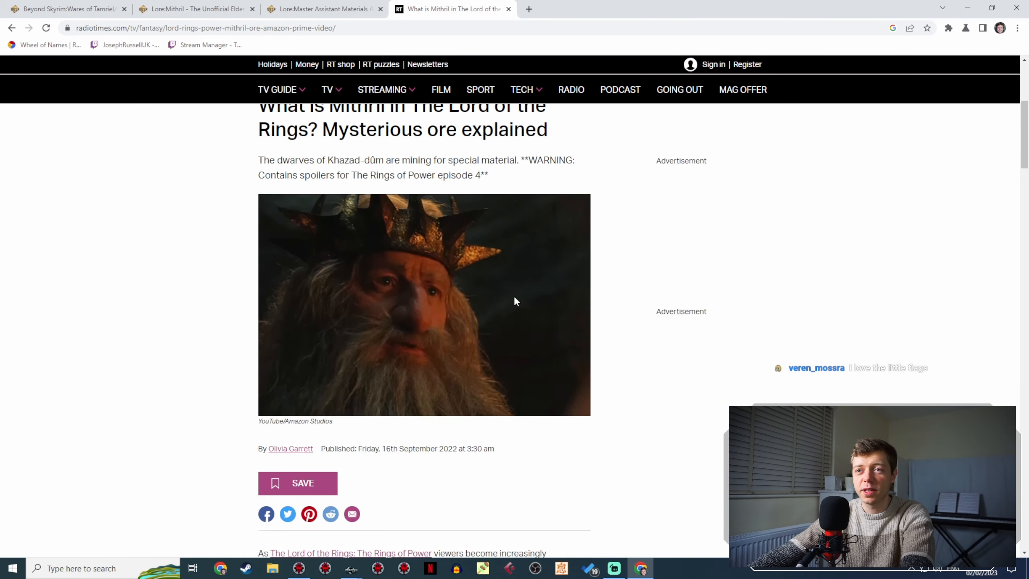
scroll(533, 278, up, 3)
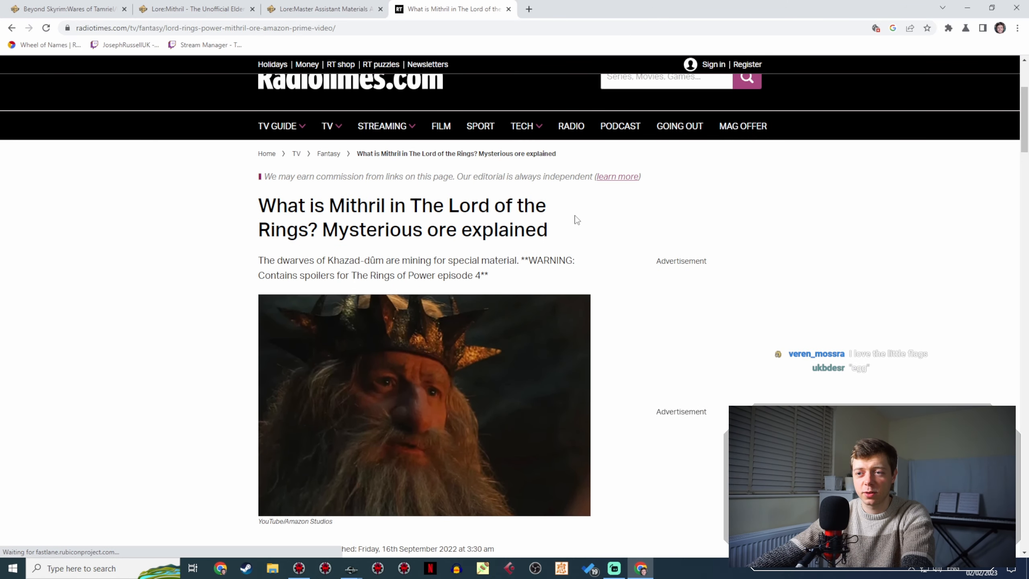
scroll(575, 217, down, 3)
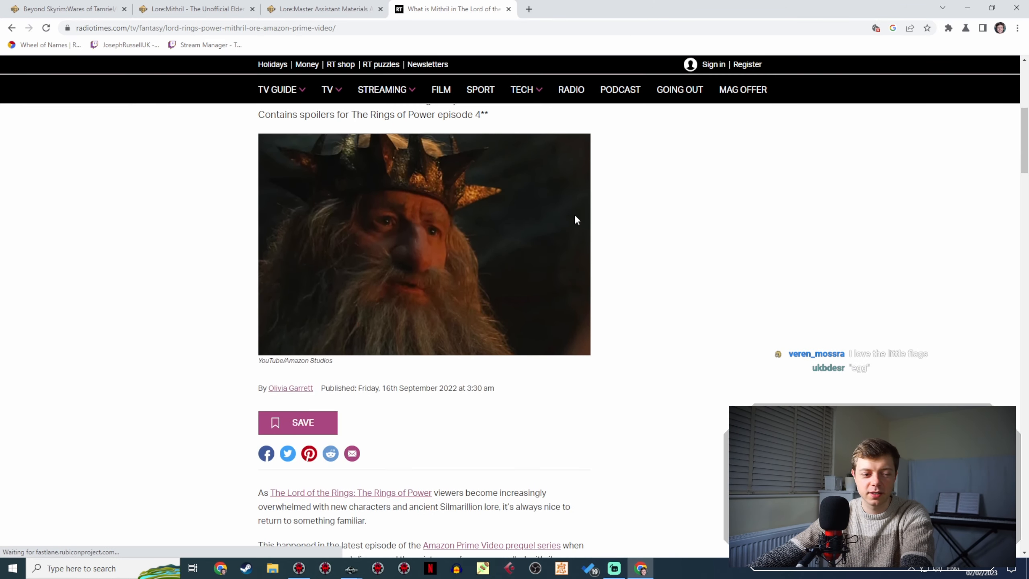
Return to the search results and open the Mithril page of The One Wiki to Rule Them All.
click(16, 27)
scroll(354, 239, down, 5)
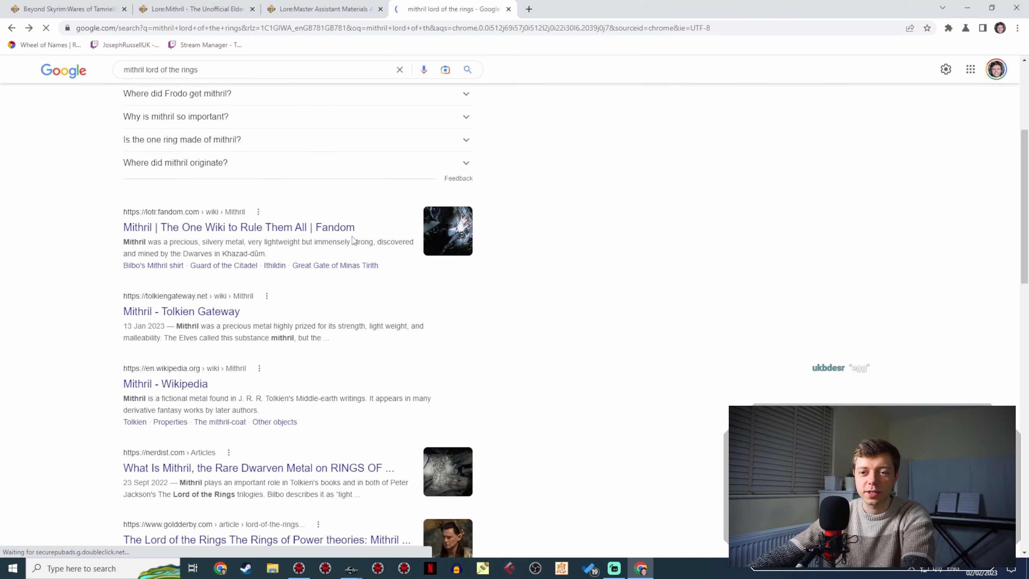
click(336, 228)
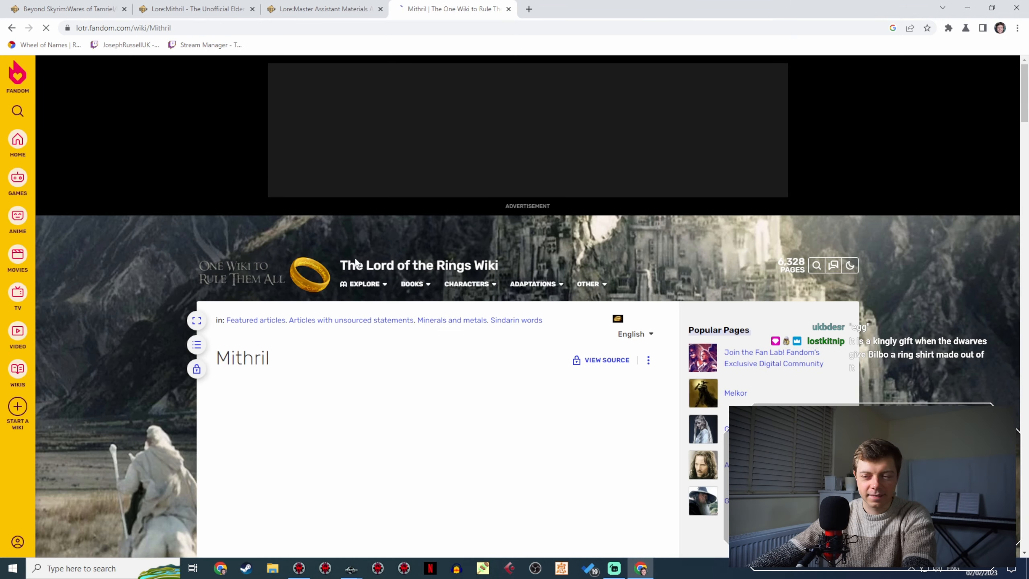
Read through the Mithril wiki page from the description and history to the portrayal in adaptations, looking for quotable lines about mithril.
scroll(413, 282, down, 10)
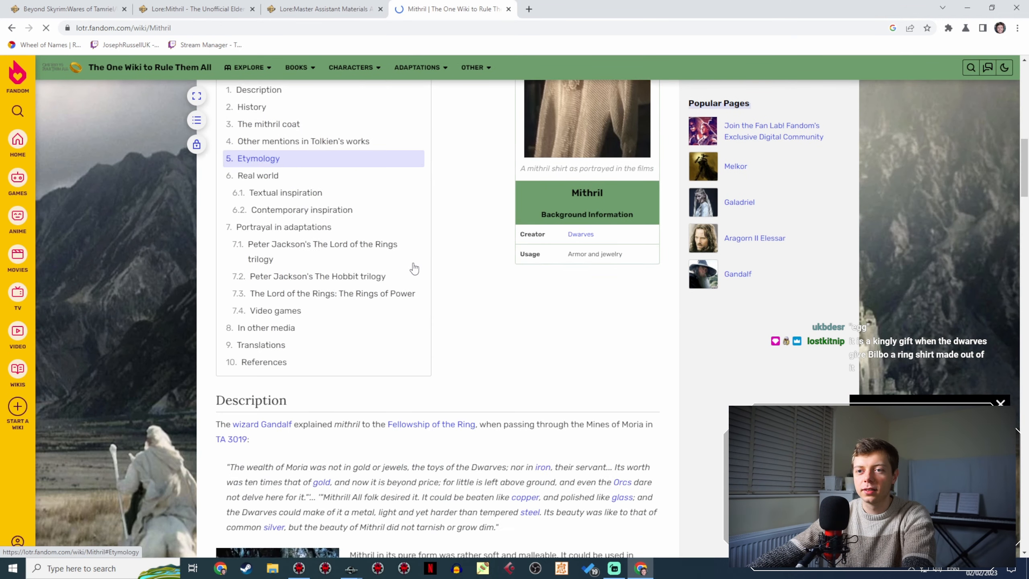
scroll(413, 268, down, 5)
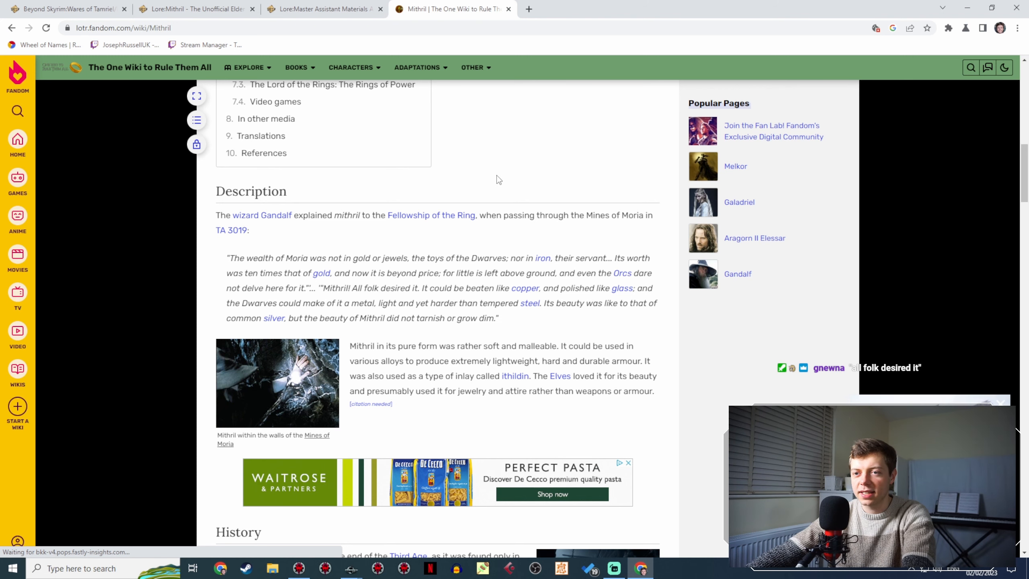
scroll(498, 181, down, 1)
scroll(498, 180, down, 6)
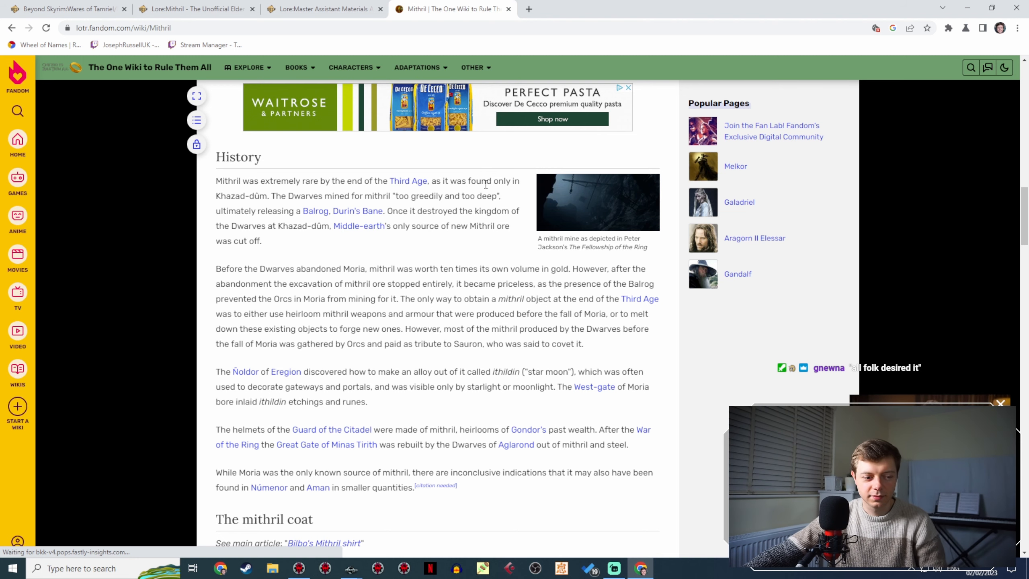
scroll(465, 220, down, 5)
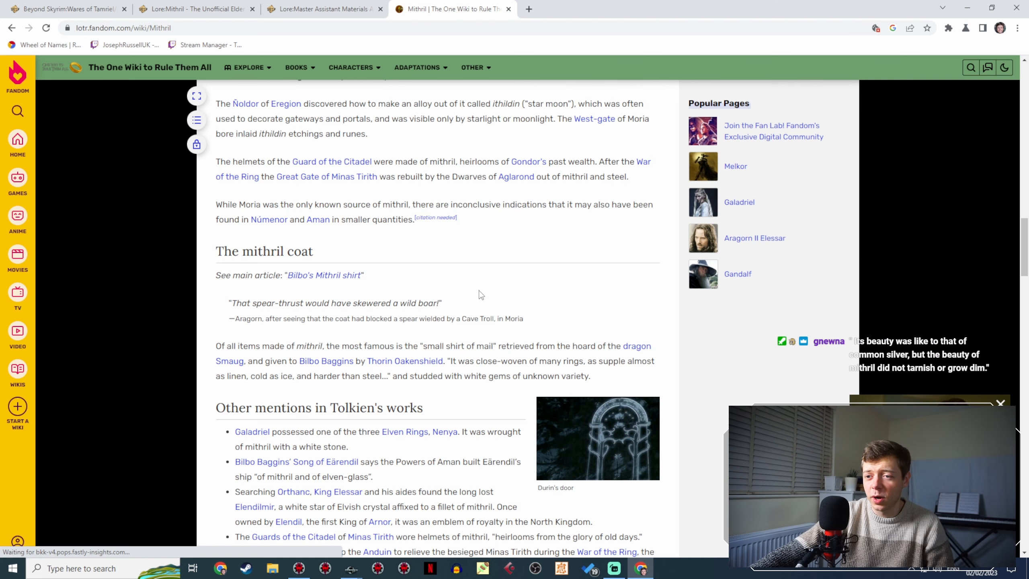
scroll(510, 276, down, 2)
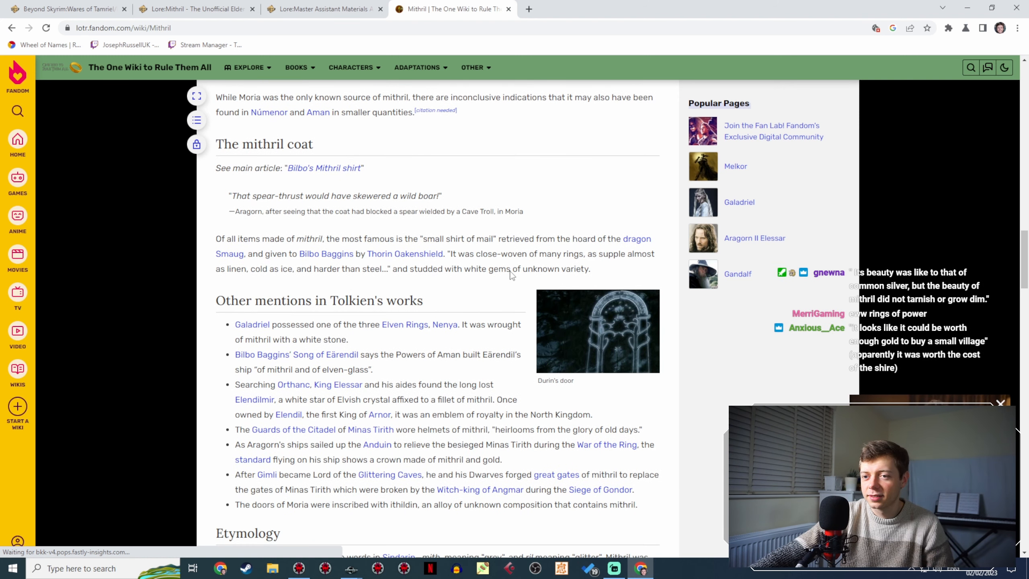
scroll(510, 275, down, 2)
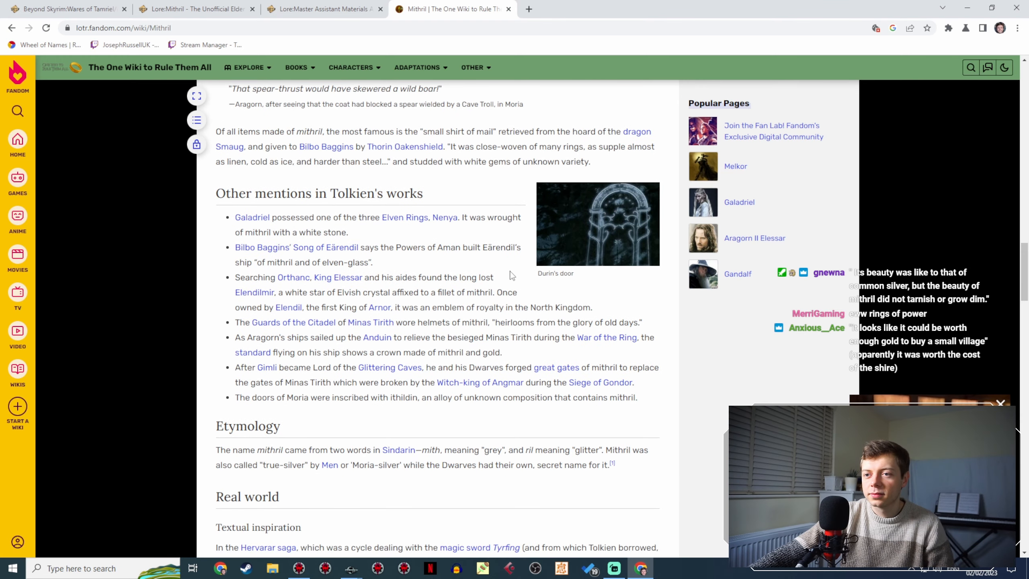
scroll(511, 276, down, 3)
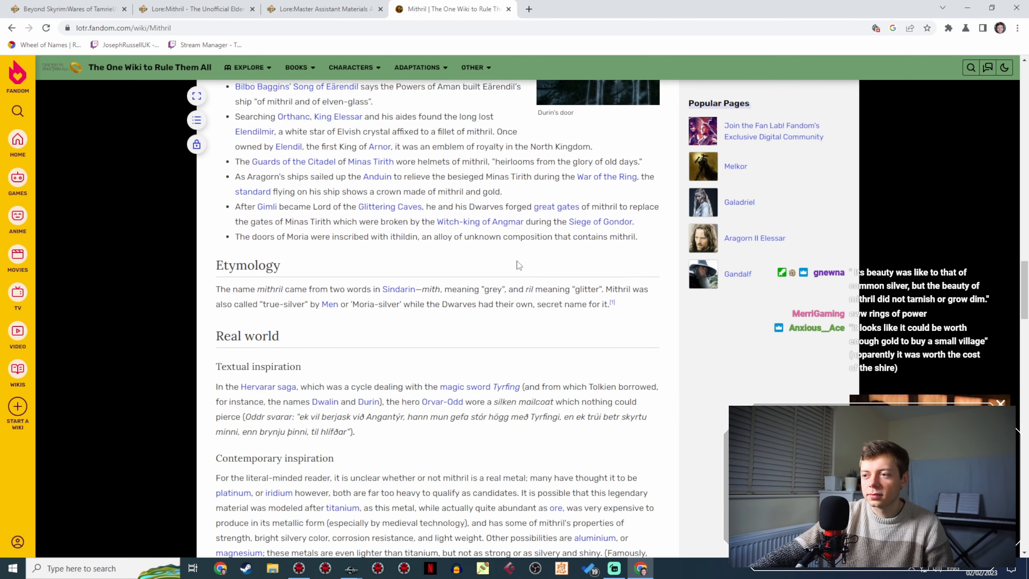
scroll(519, 266, down, 3)
scroll(535, 203, down, 5)
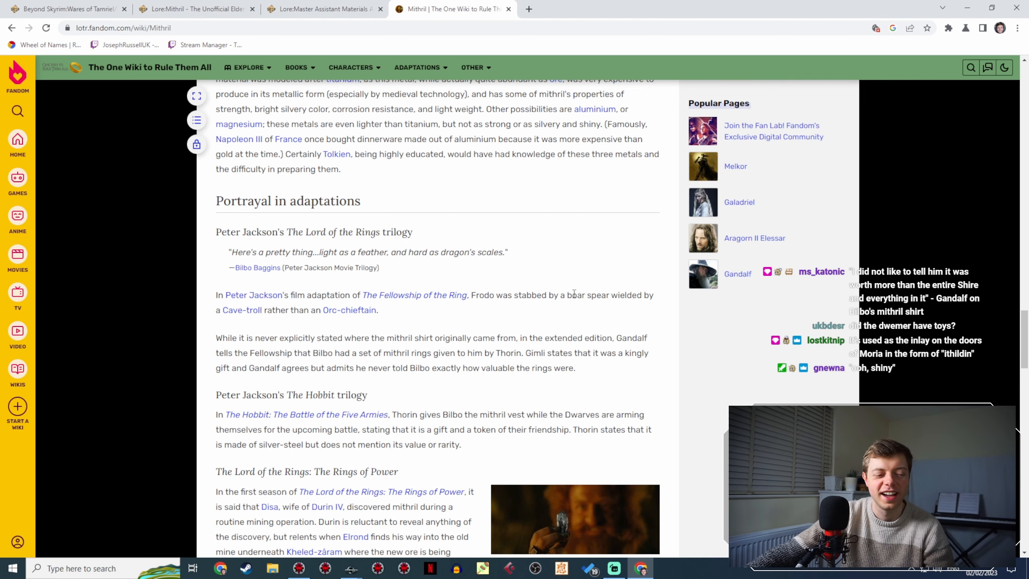
scroll(505, 231, up, 1)
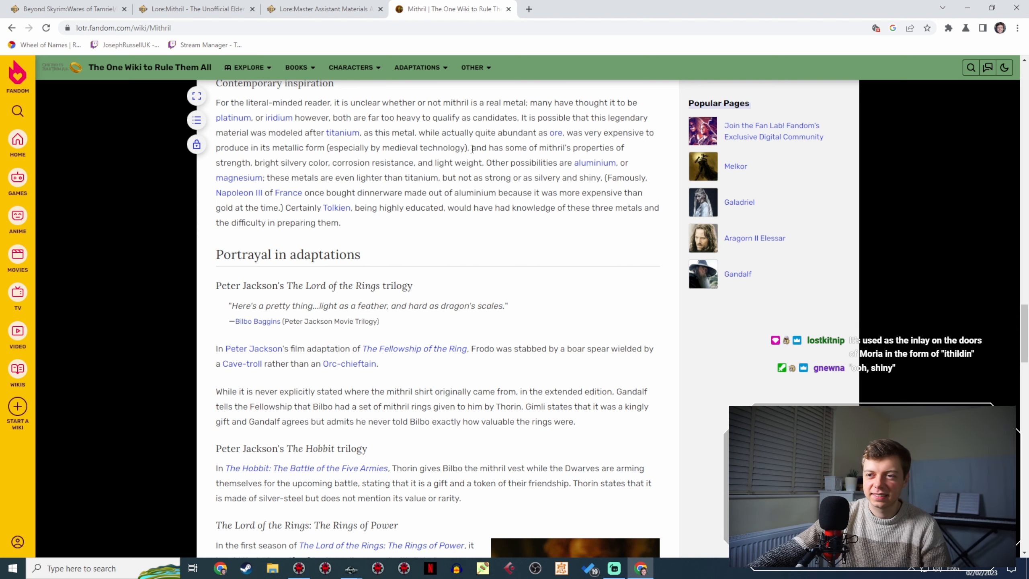
Place the browser on half the screen and rewrite the mithril battleaxe response in Creation Kit as "This battleaxe is a pretty thing... light as a feather".
drag(567, 9, 2, 138)
click(394, 159)
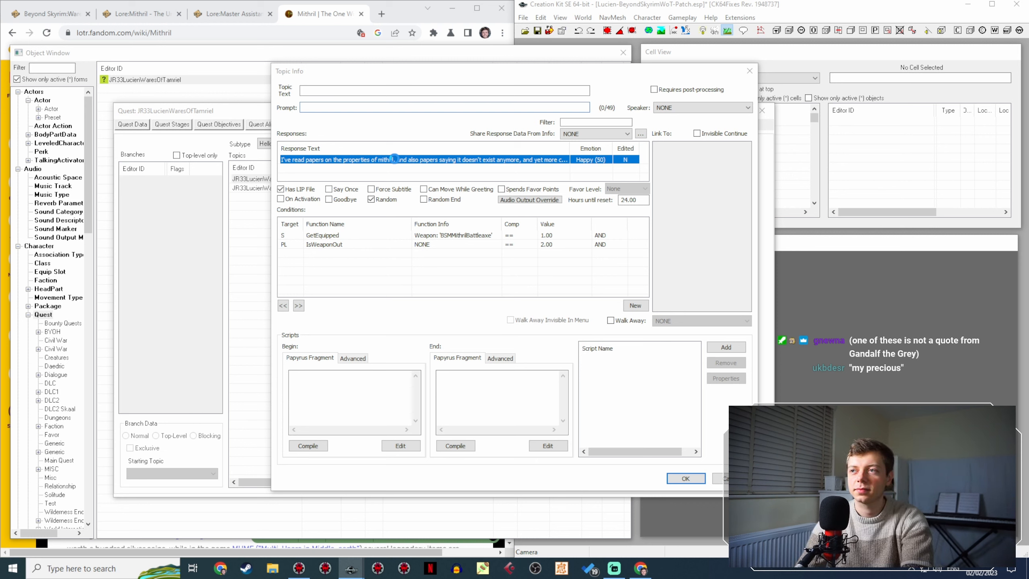
text(This battleaxe is a pretty thing... I)
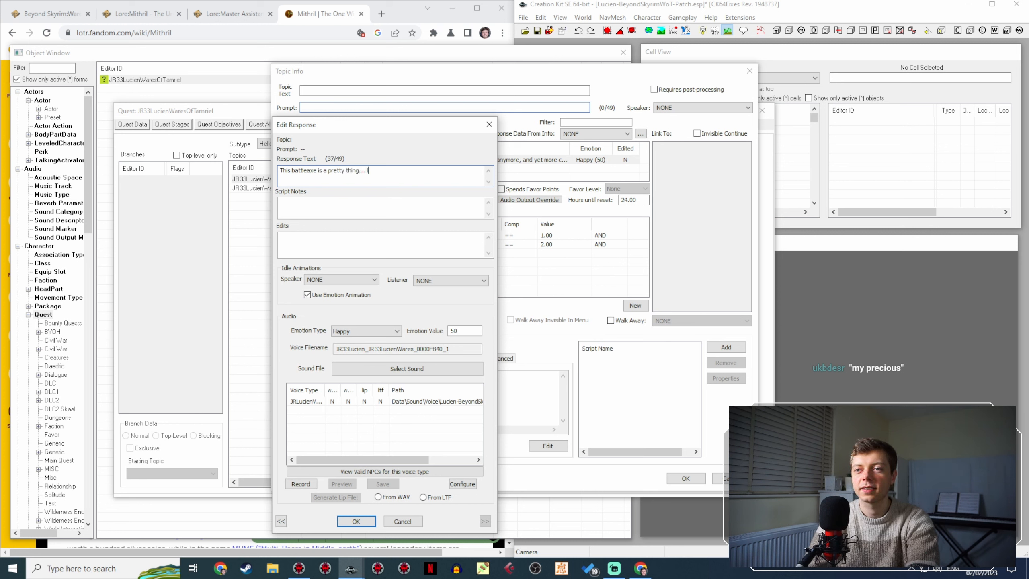
key(BackSpace)
key(BackSpace)
text(ight as a feather)
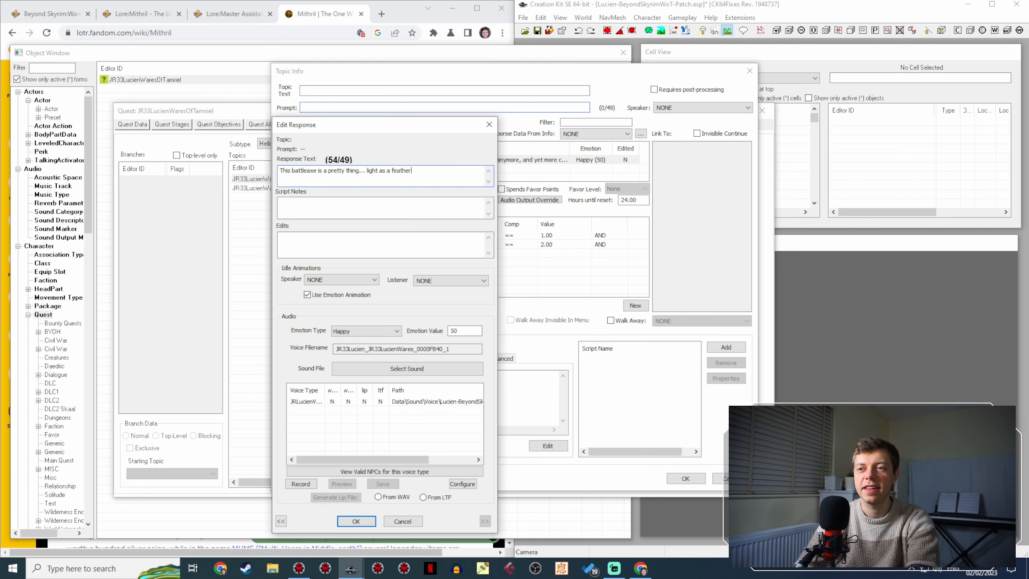
Check the Bilbo Baggins quote on the wiki page and extend the battleaxe response with ", and as hard as dragons' scales!".
click(315, 20)
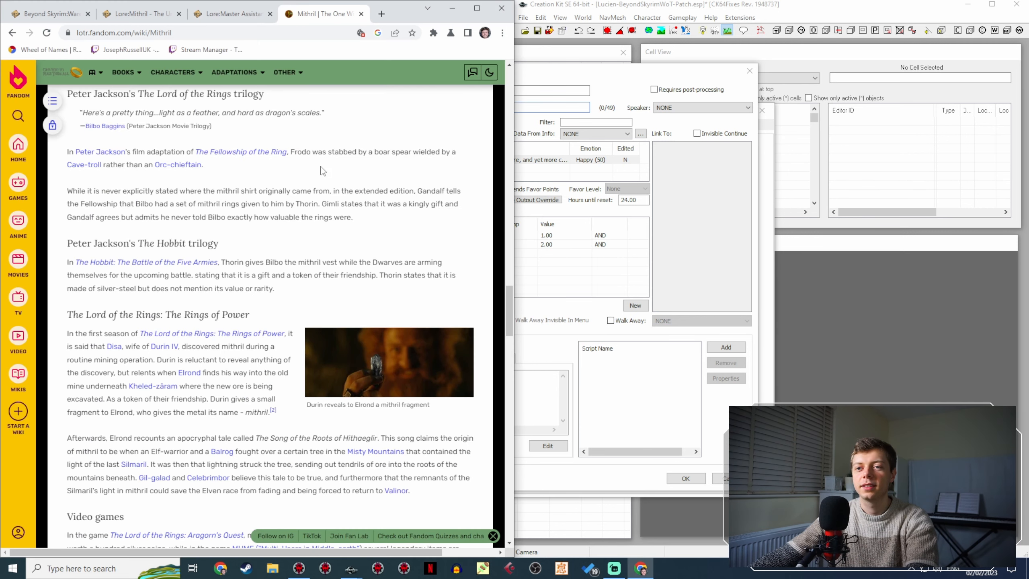
scroll(367, 204, up, 2)
scroll(369, 260, down, 1)
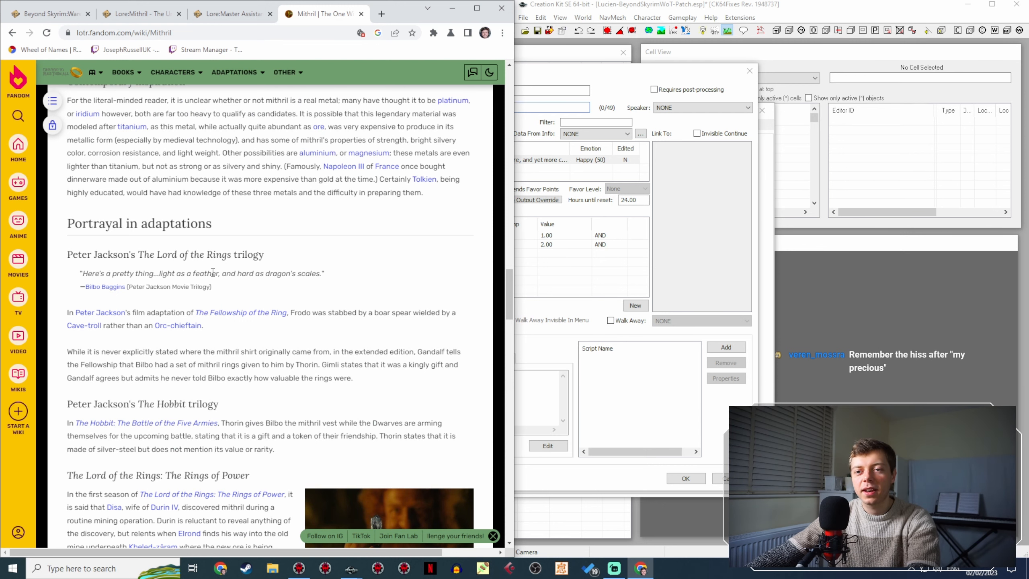
click(586, 75)
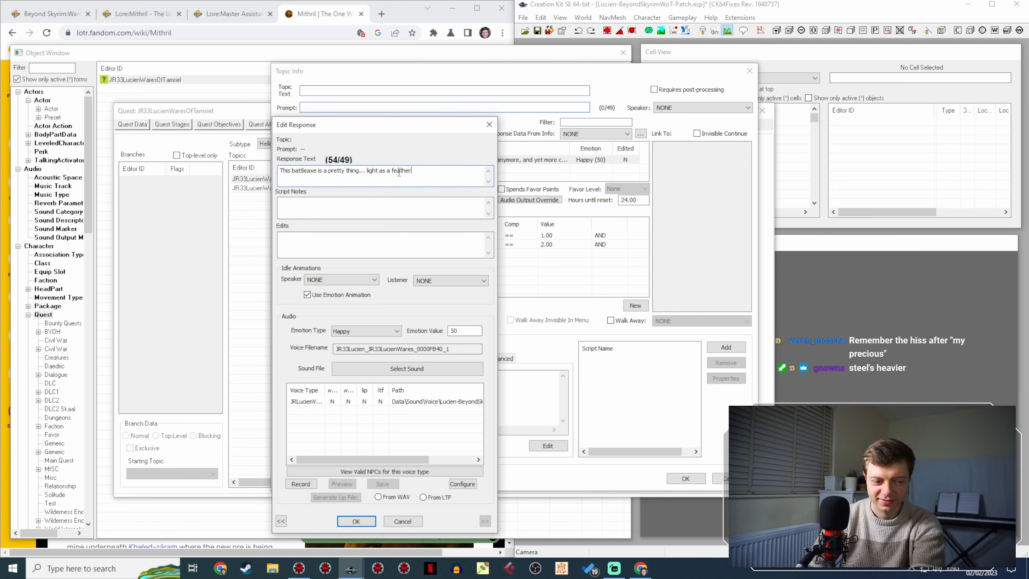
key(BackSpace)
key(BackSpace)
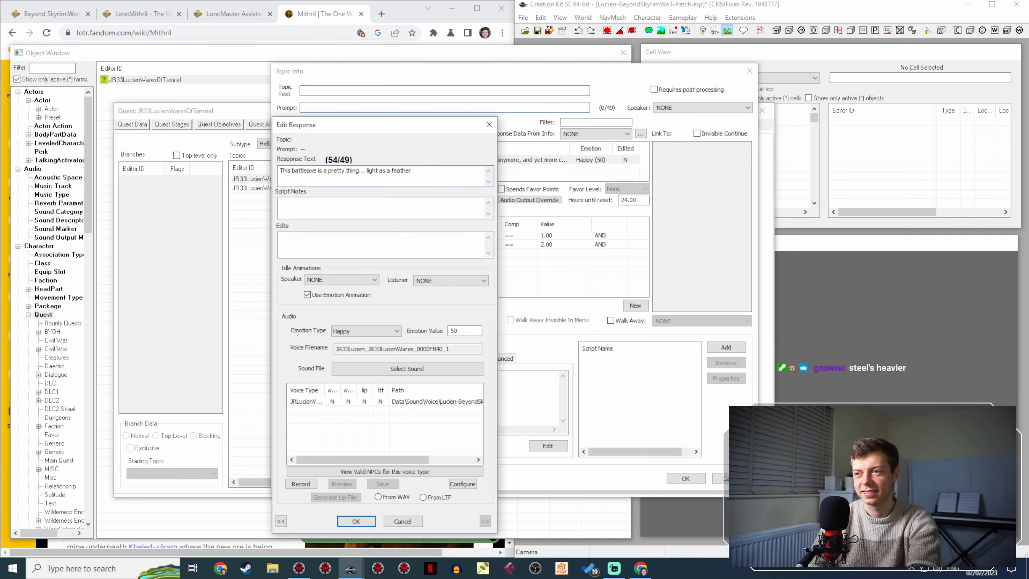
text(, and as hard as dragon)
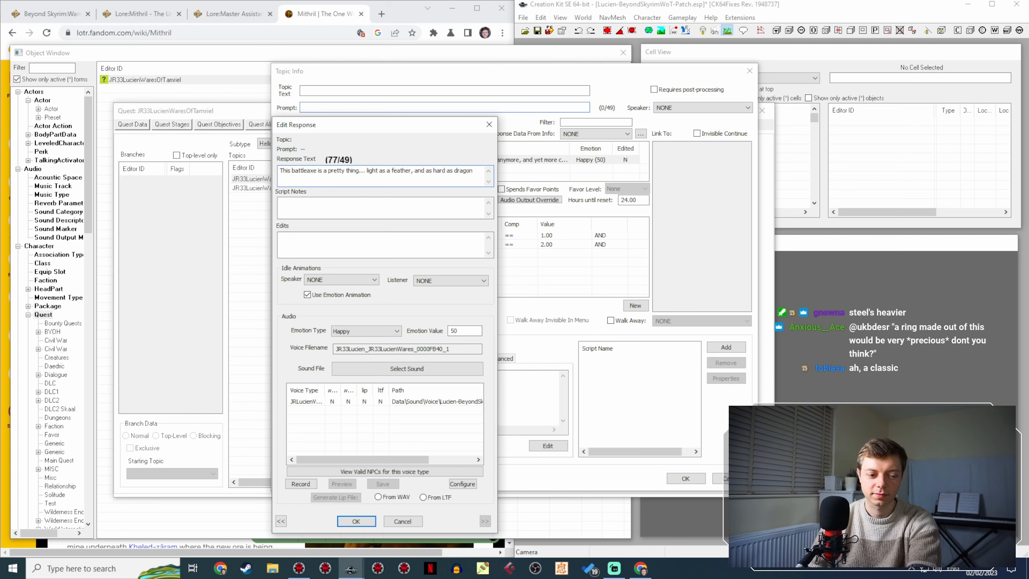
text(es!)
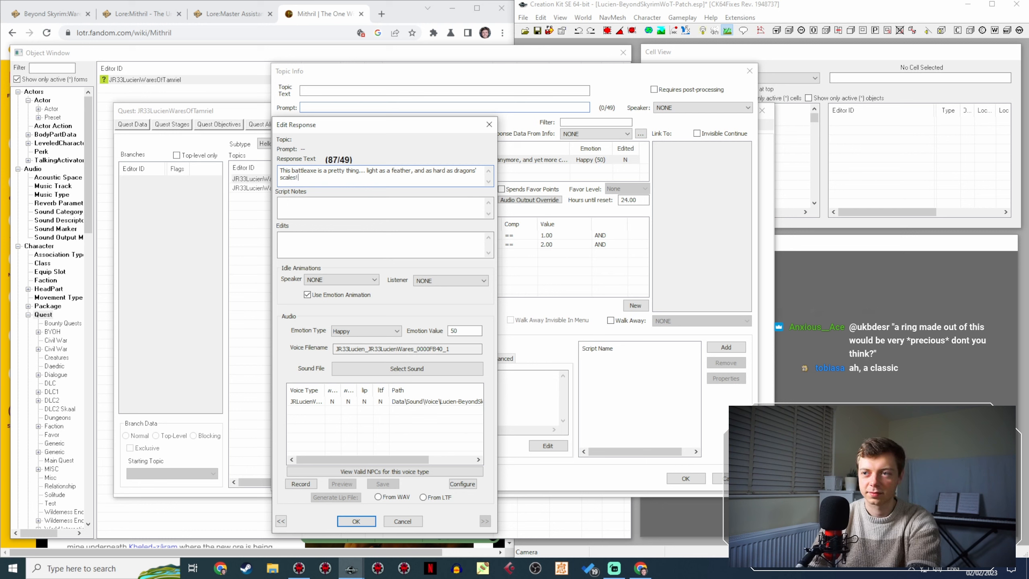
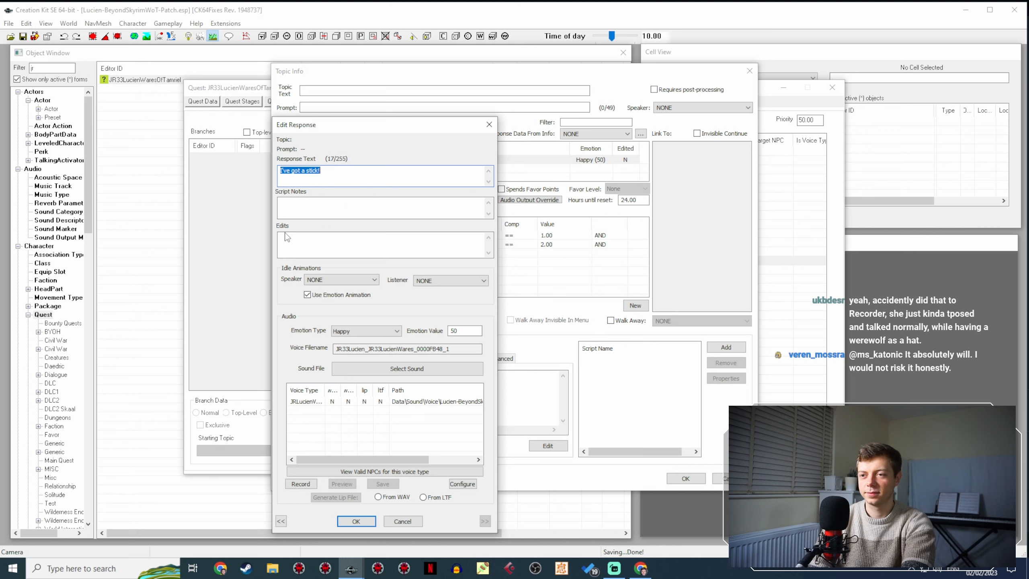
Replace the stick response text with "What's that? Do you want this stick? Should I throw it? No. It is mine. Not for you.".
text(Wha)
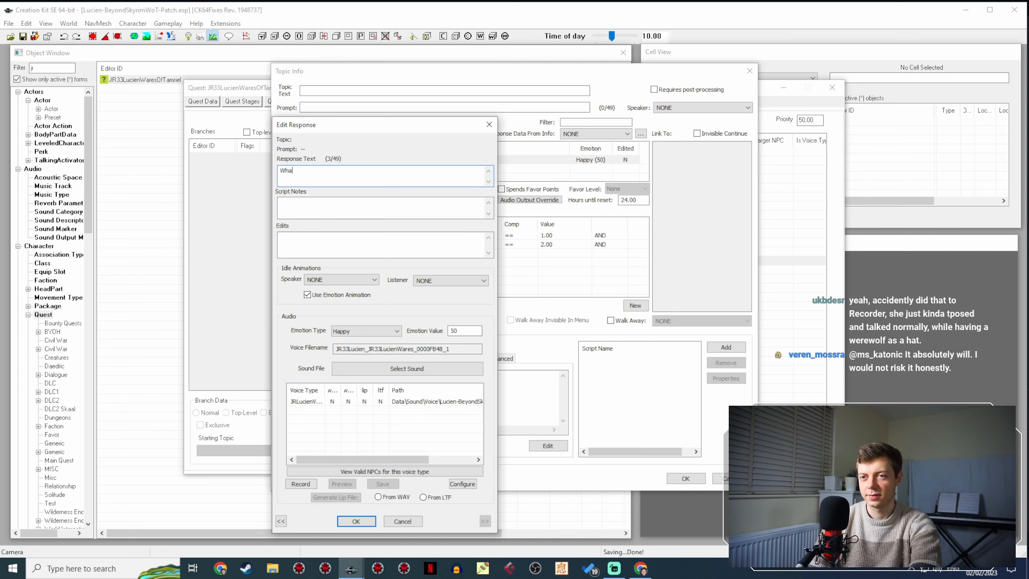
text(t's that? Do you want this stick? S)
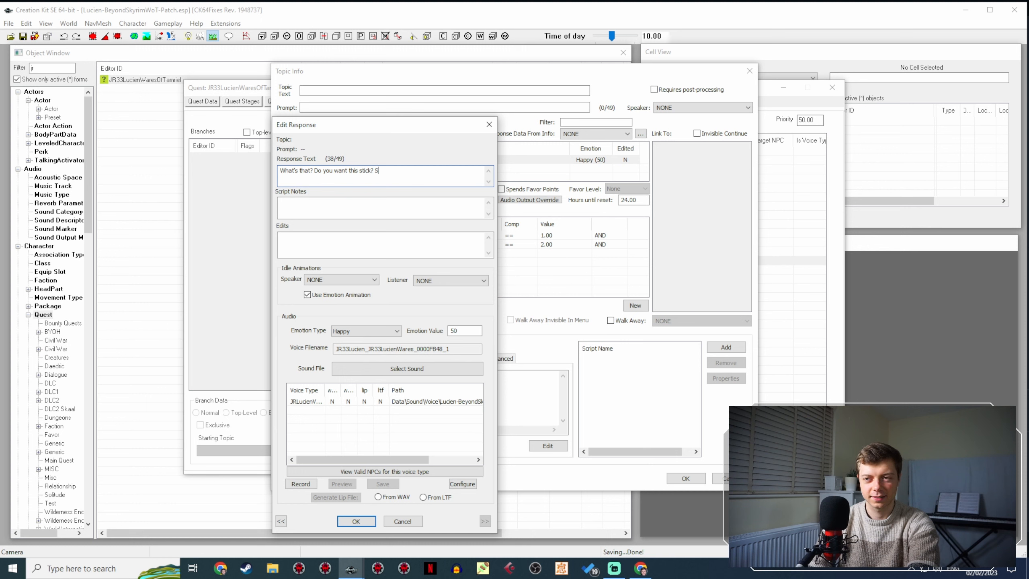
text(hould I throw it? No. It is mine.)
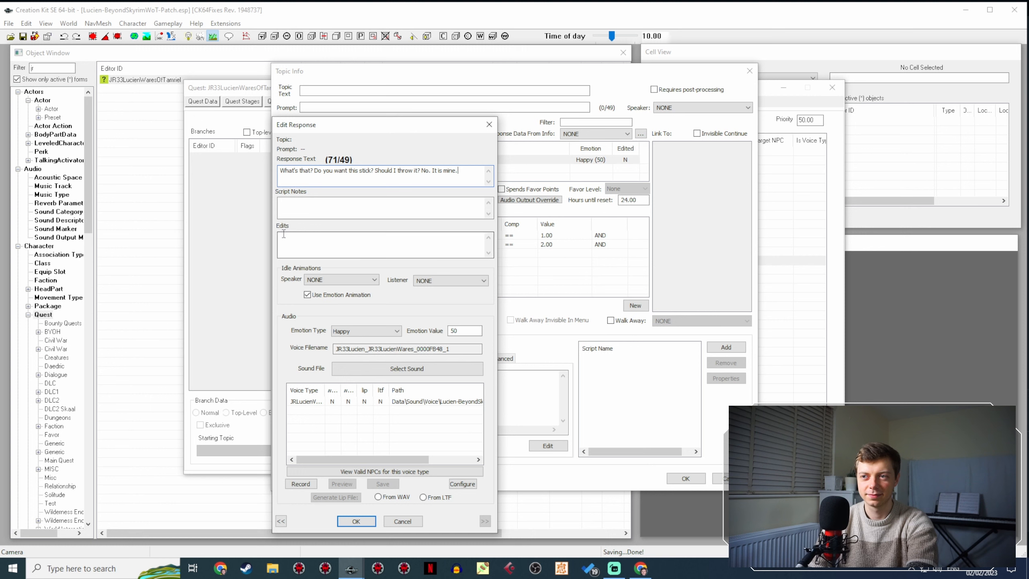
text(for you.)
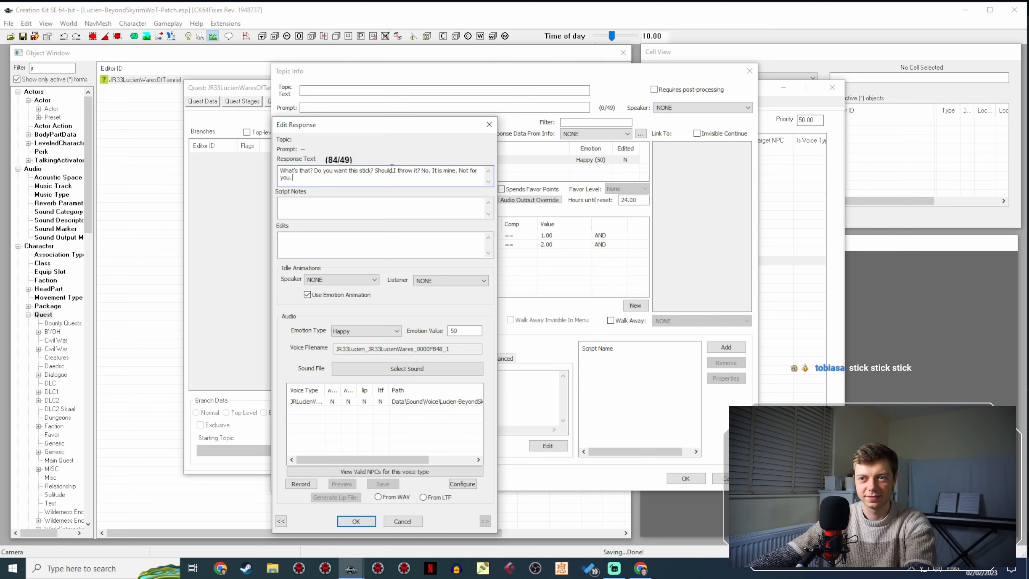
click(356, 521)
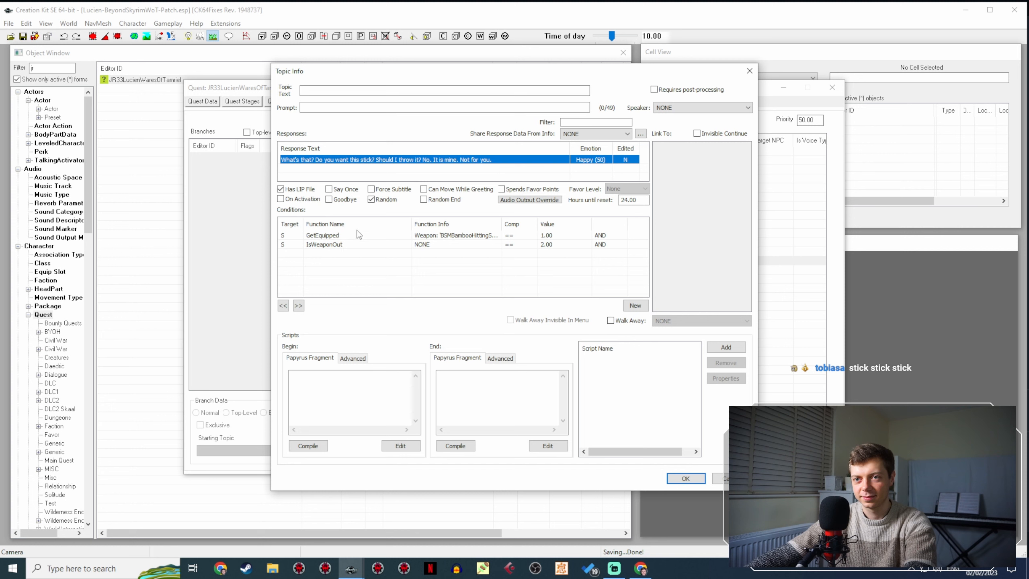
Add a GetIsRace condition that runs on Player to the stick response's conditions.
click(344, 235)
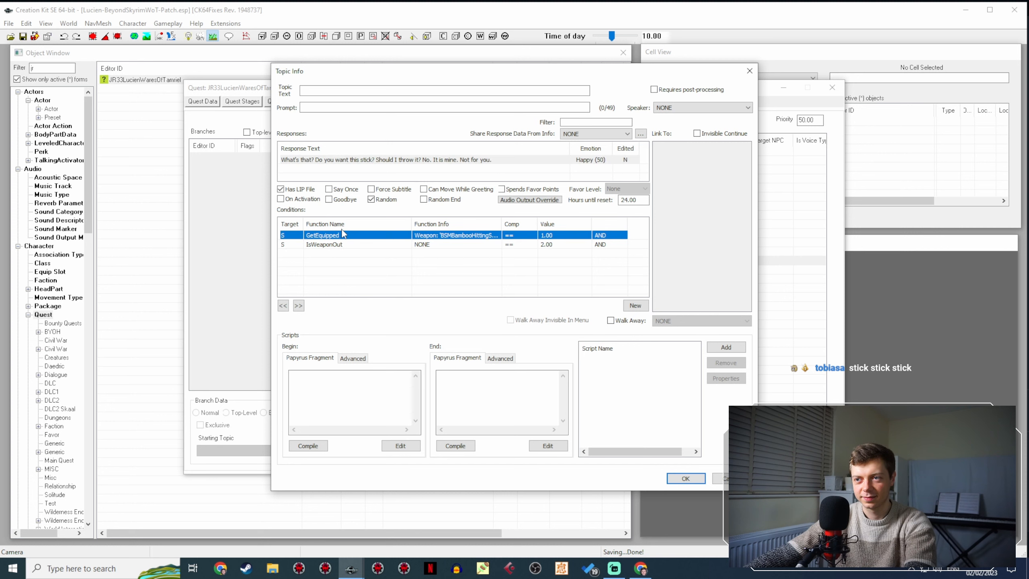
right_click(325, 252)
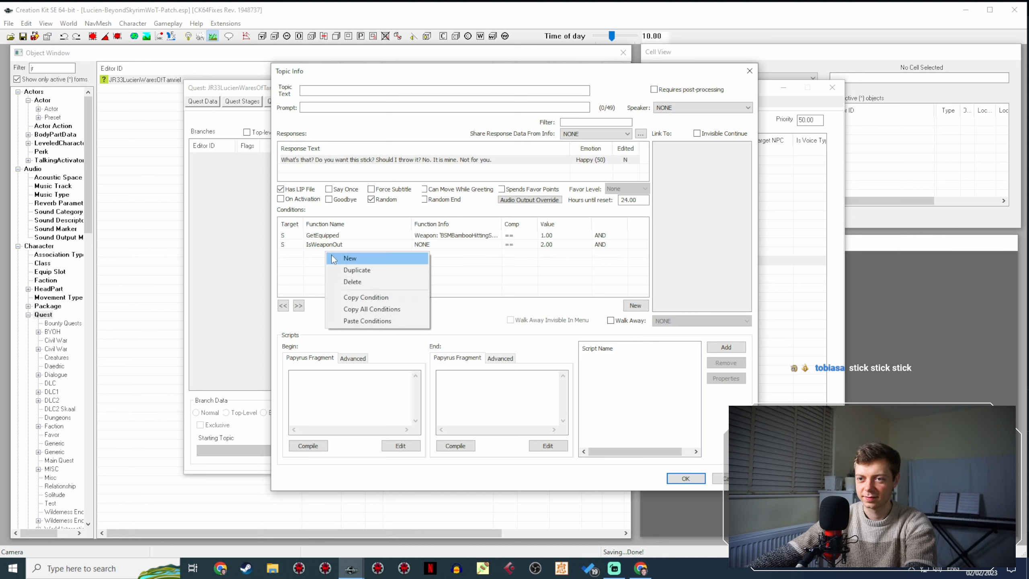
click(336, 256)
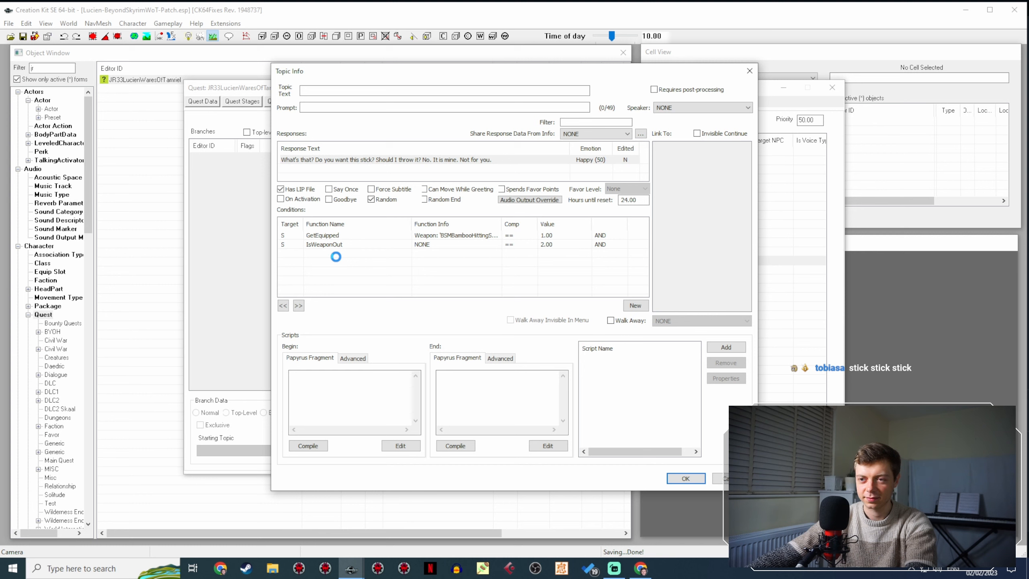
click(367, 299)
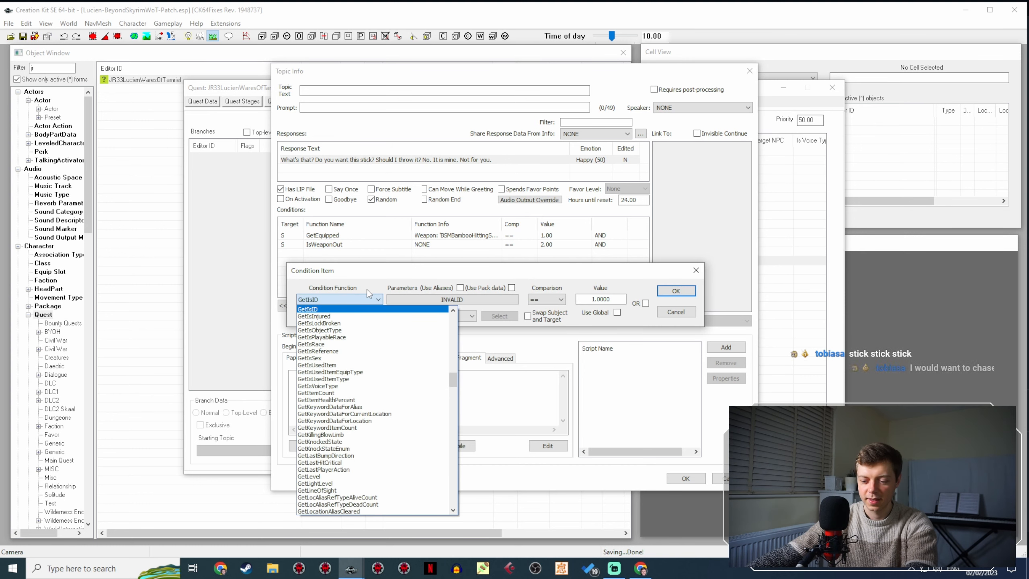
text(eti)
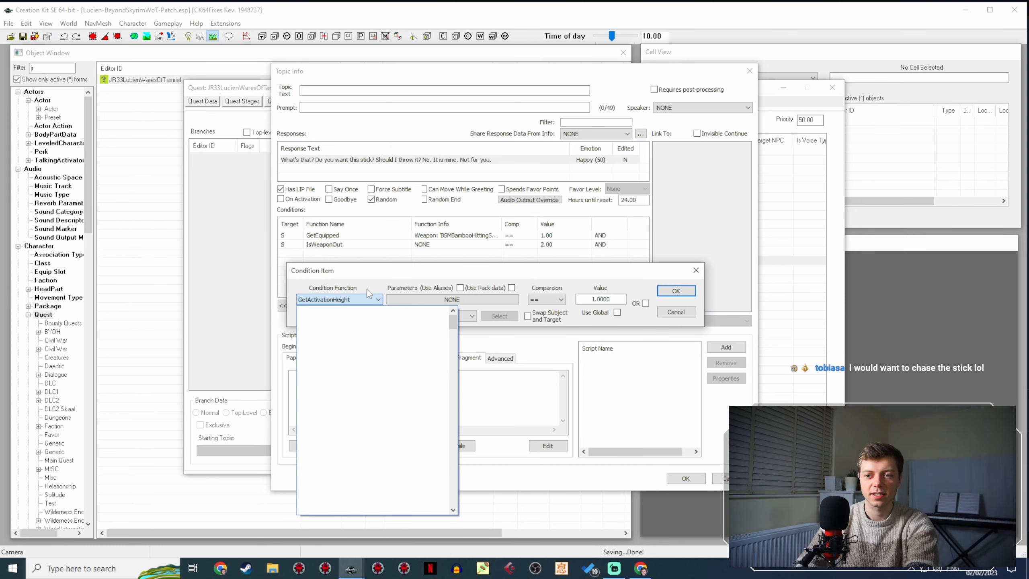
text(sr)
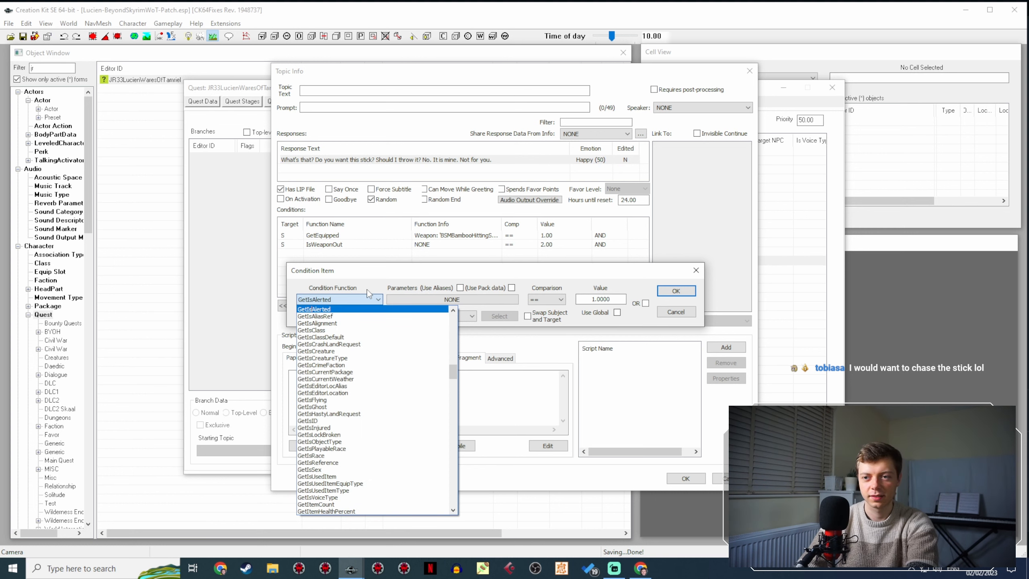
key(Return)
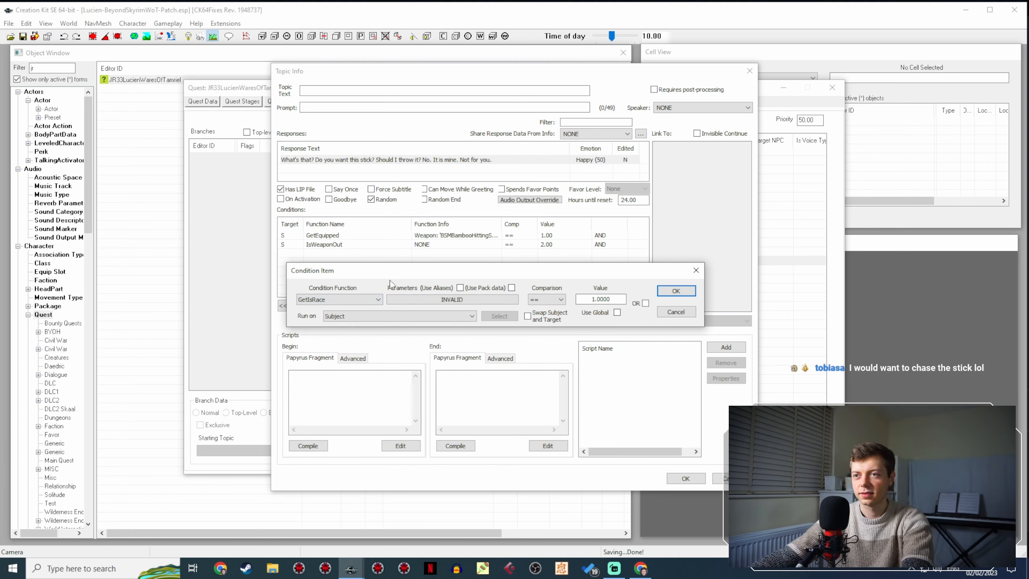
click(461, 320)
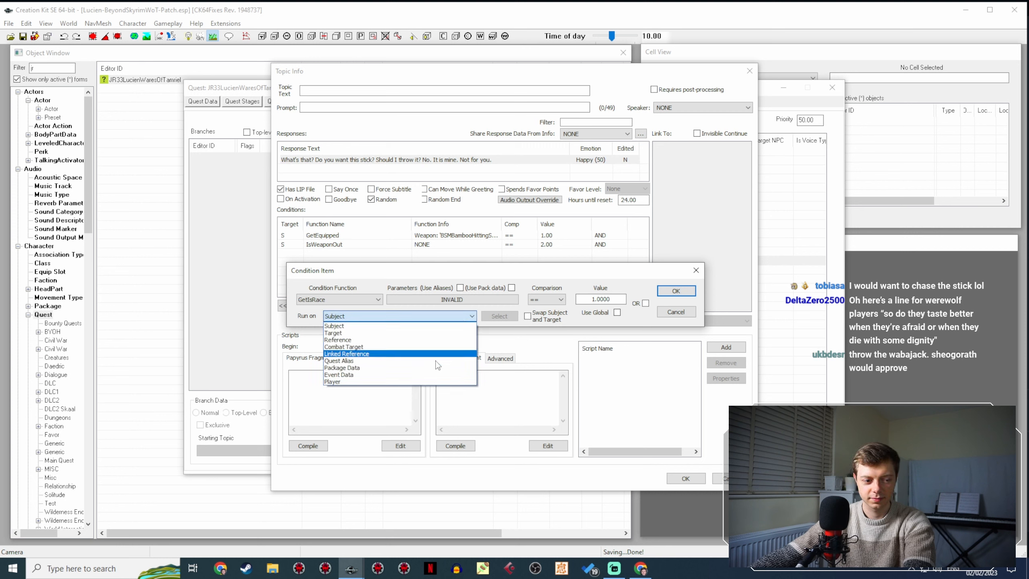
click(403, 382)
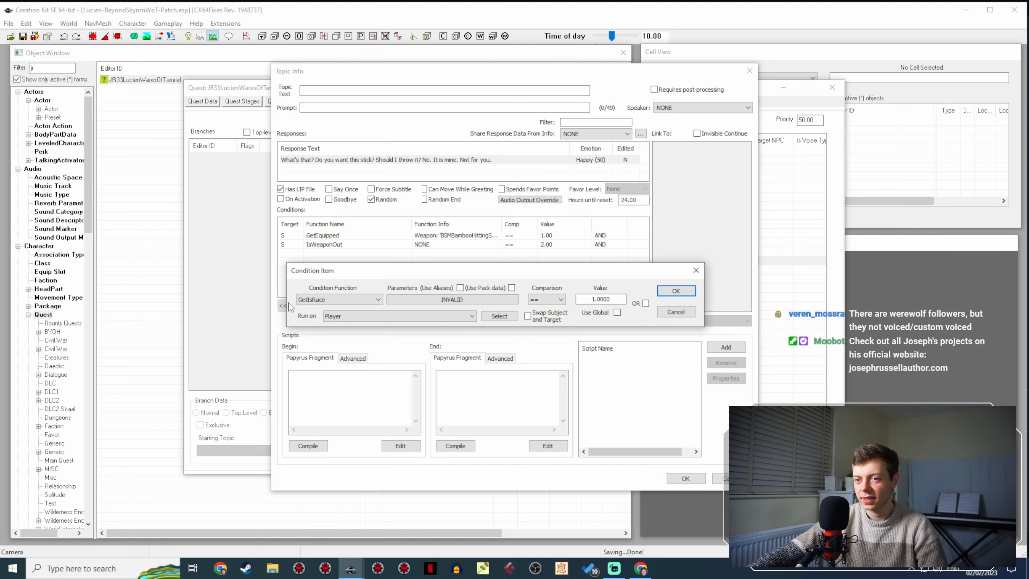
click(676, 290)
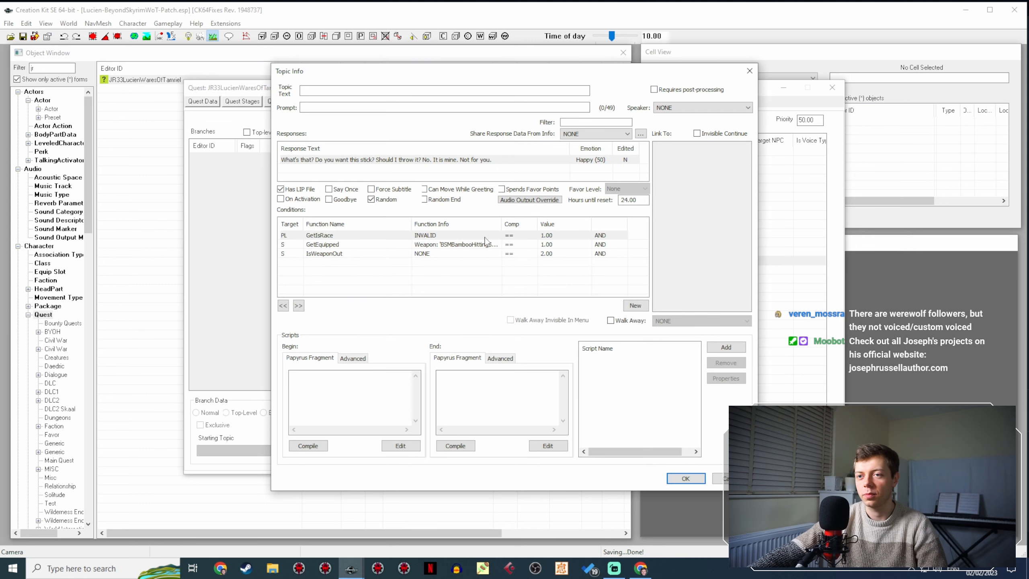
Set the GetIsRace condition's race parameter to WerewolfBeastRace.
double_click(467, 235)
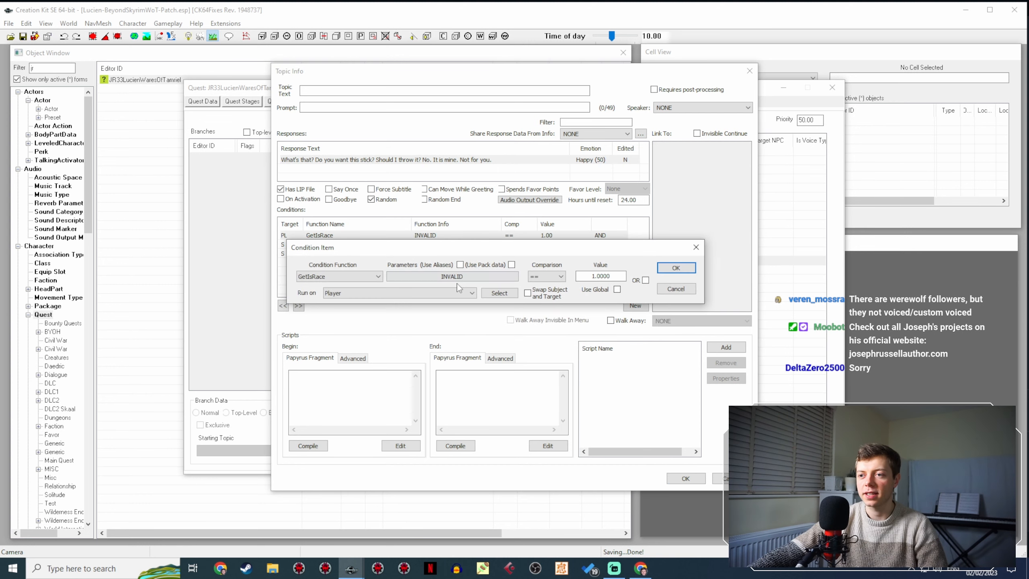
click(461, 280)
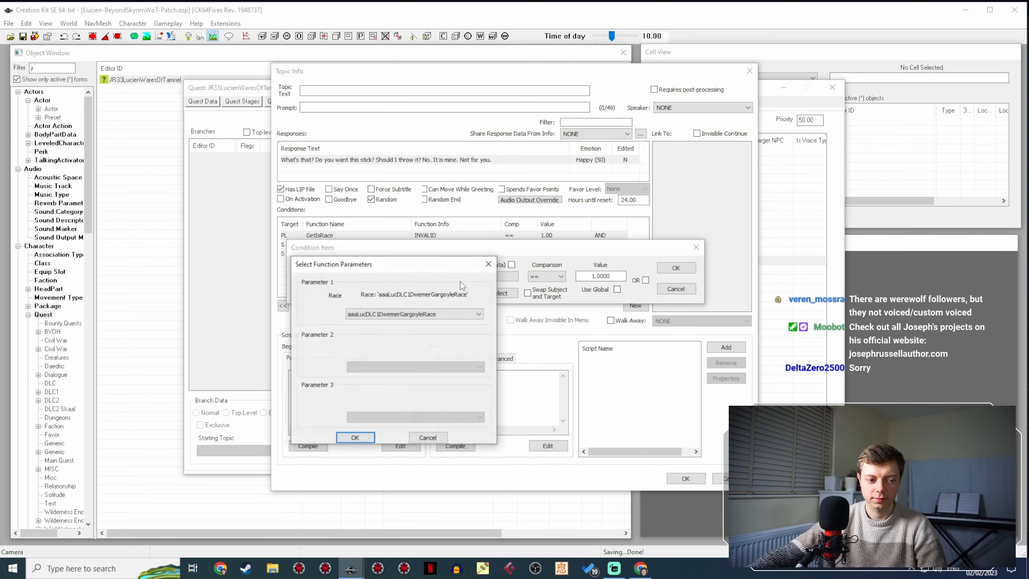
click(384, 317)
text(we)
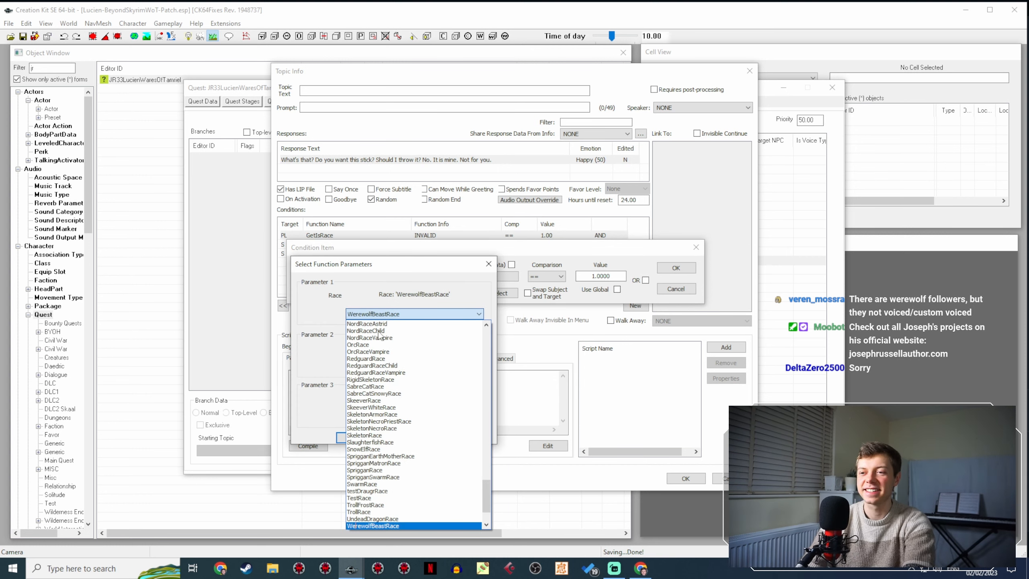
key(Return)
key(Return)
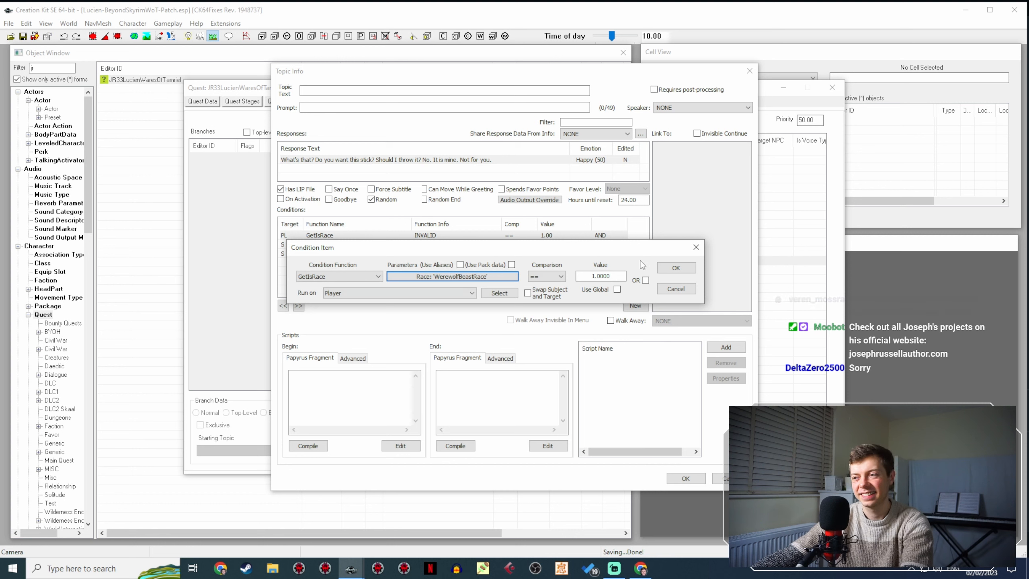
click(673, 268)
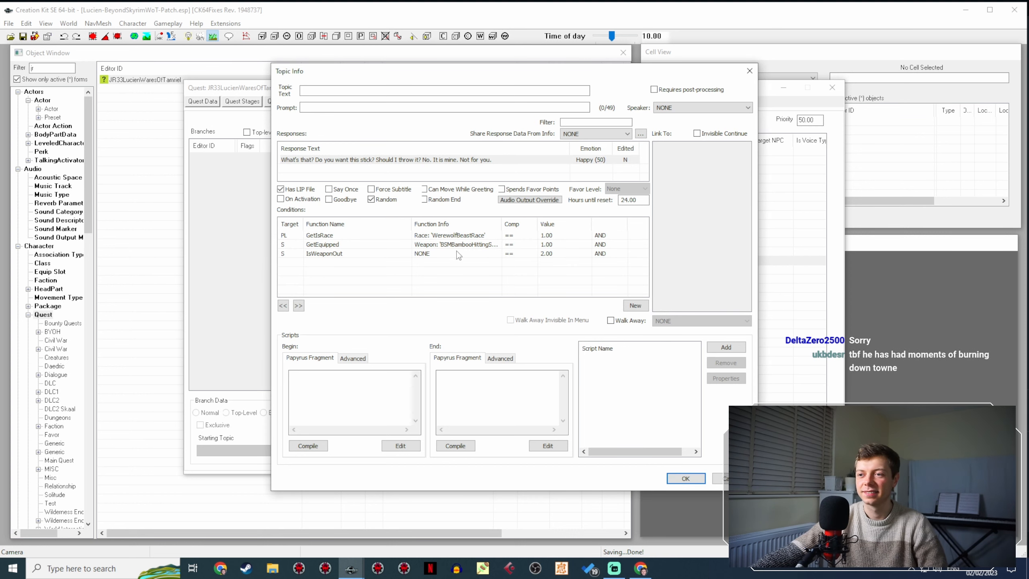
Widen the Function Info column to check the full weapon name in the GetEquipped condition, and accept the topic info changes.
click(468, 237)
click(468, 237)
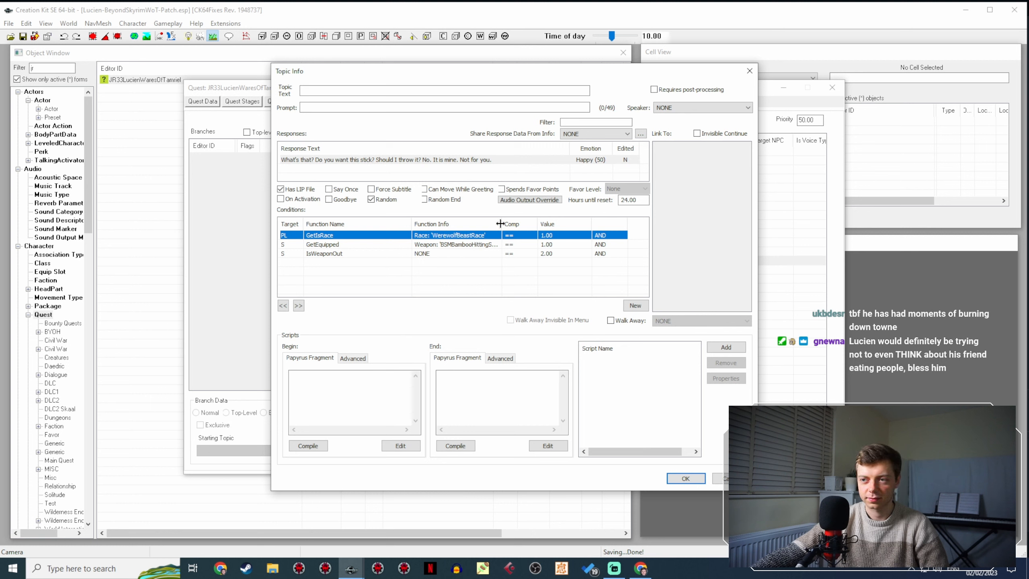
drag(499, 224, 508, 223)
click(478, 246)
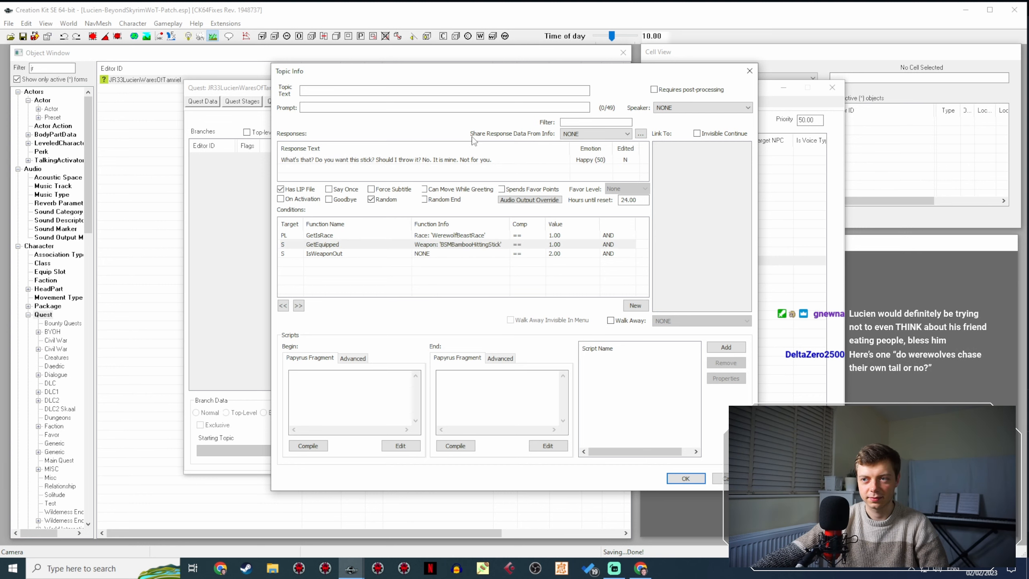
click(685, 478)
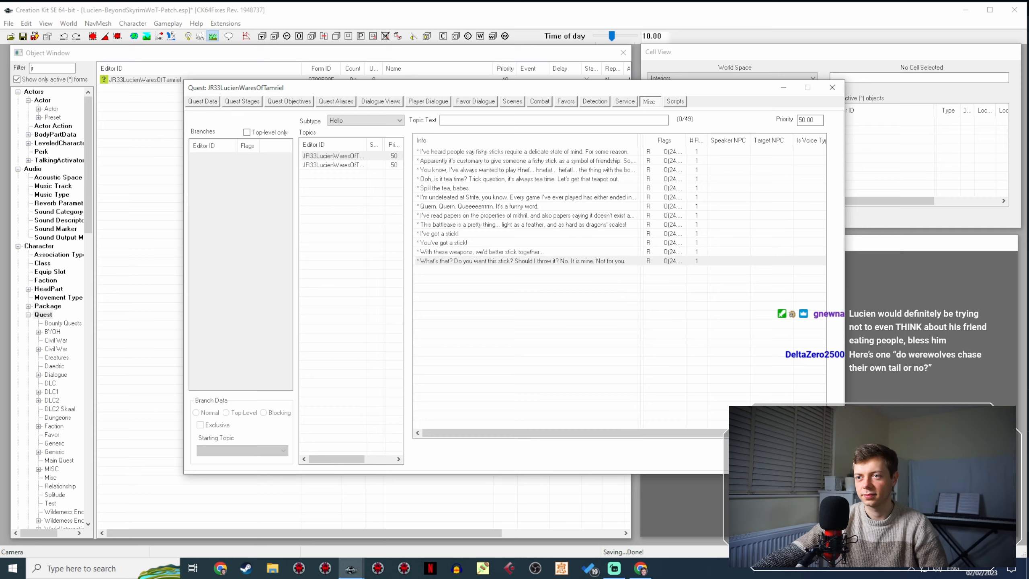
Close the quest, save the plugin, and reopen the JR33LucienWaresOfTamriel quest on its Hello dialogue.
key(Escape)
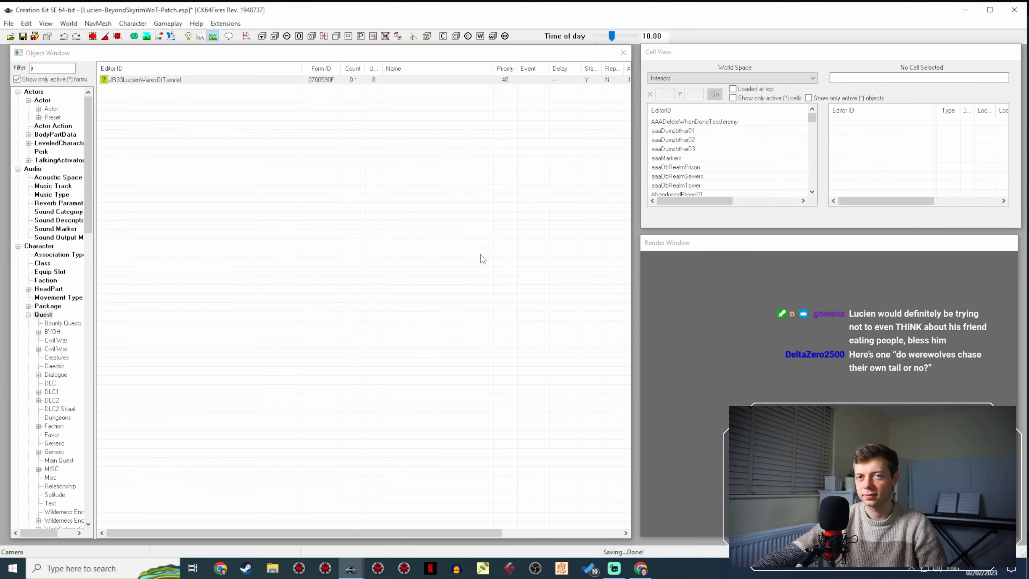
click(139, 79)
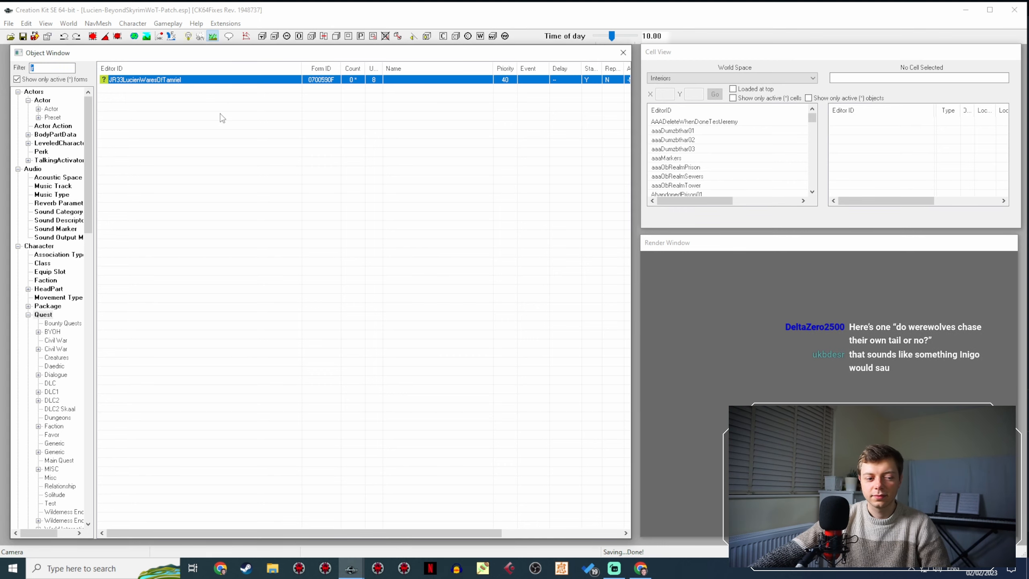
key(Return)
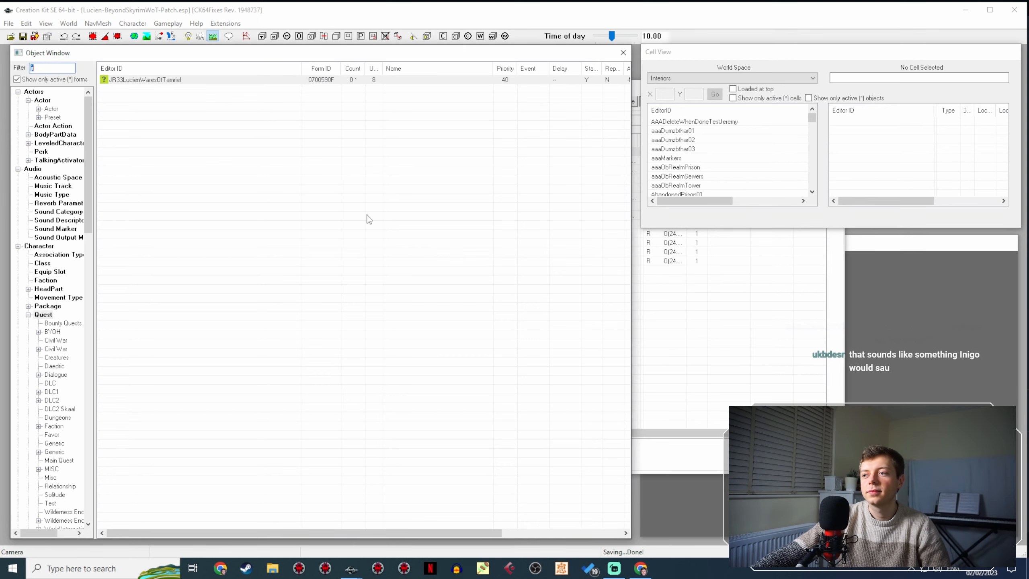
click(726, 319)
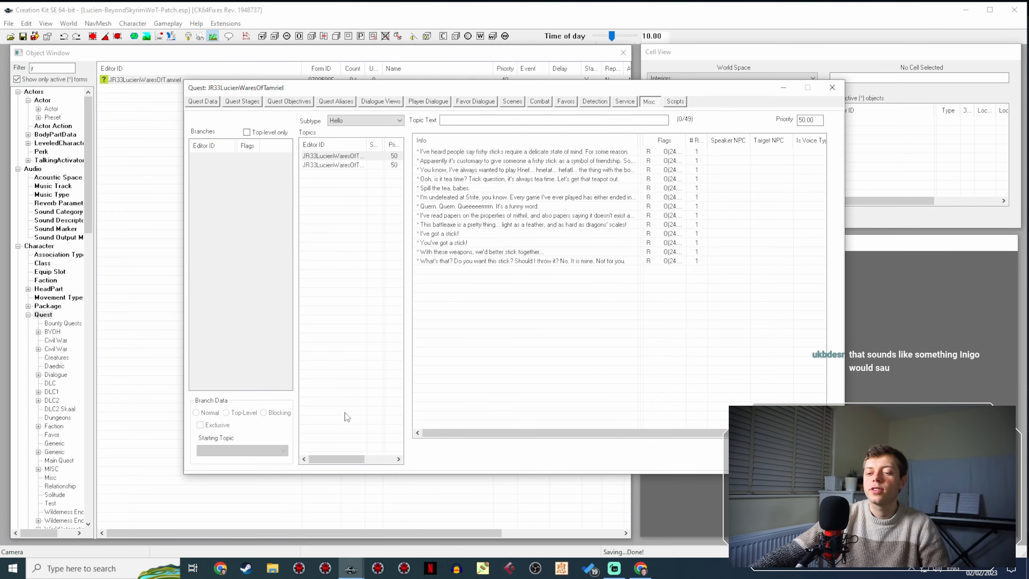
Switch to the browser and review the Wares of Tamriel weapons table, including the silver weapons, Saxhleel knives and Dunmer items.
click(642, 568)
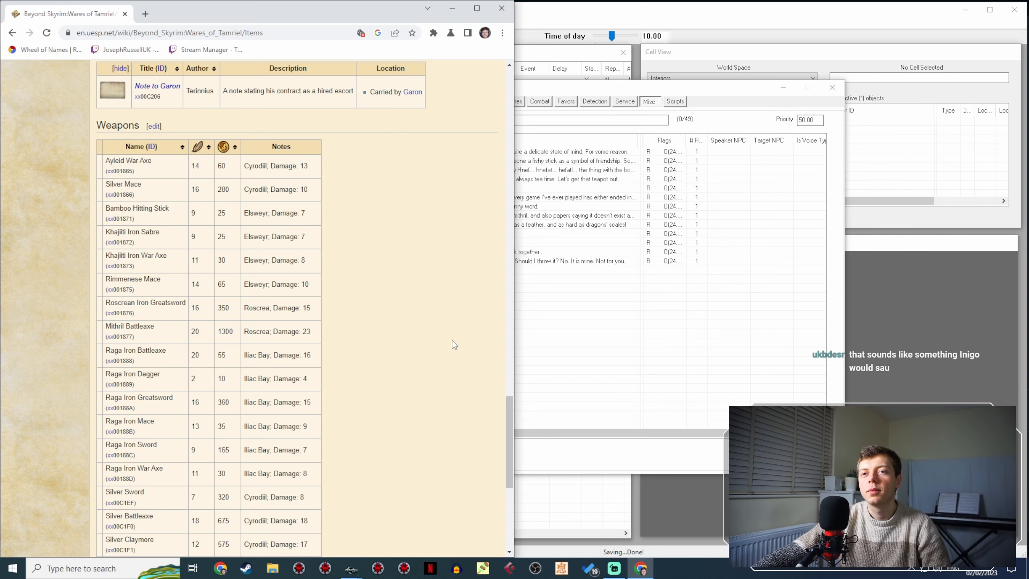
scroll(454, 344, down, 3)
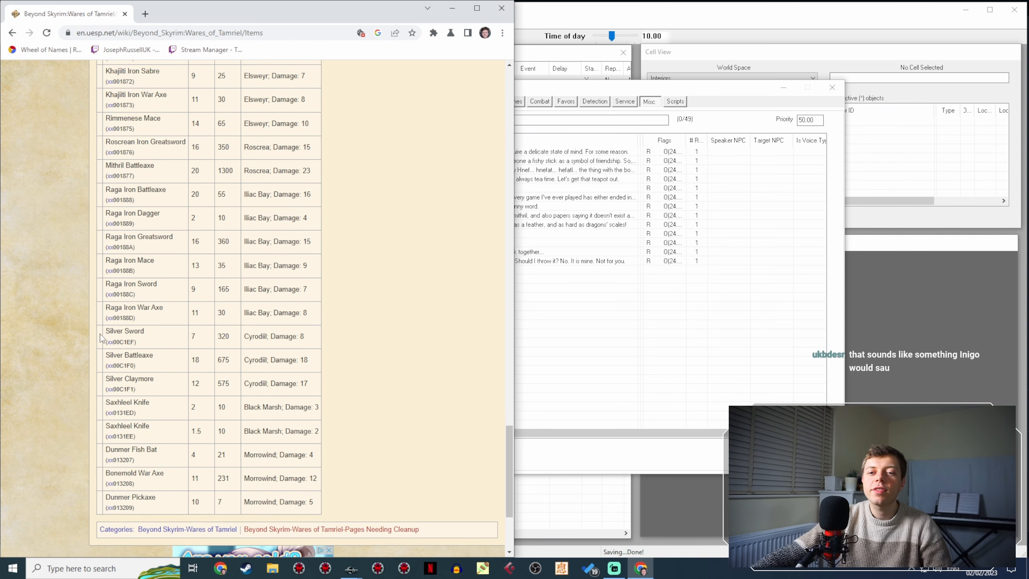
mouse_move(110, 330)
mouse_down()
mouse_move(121, 356)
mouse_move(179, 380)
mouse_move(89, 360)
mouse_move(102, 330)
mouse_up()
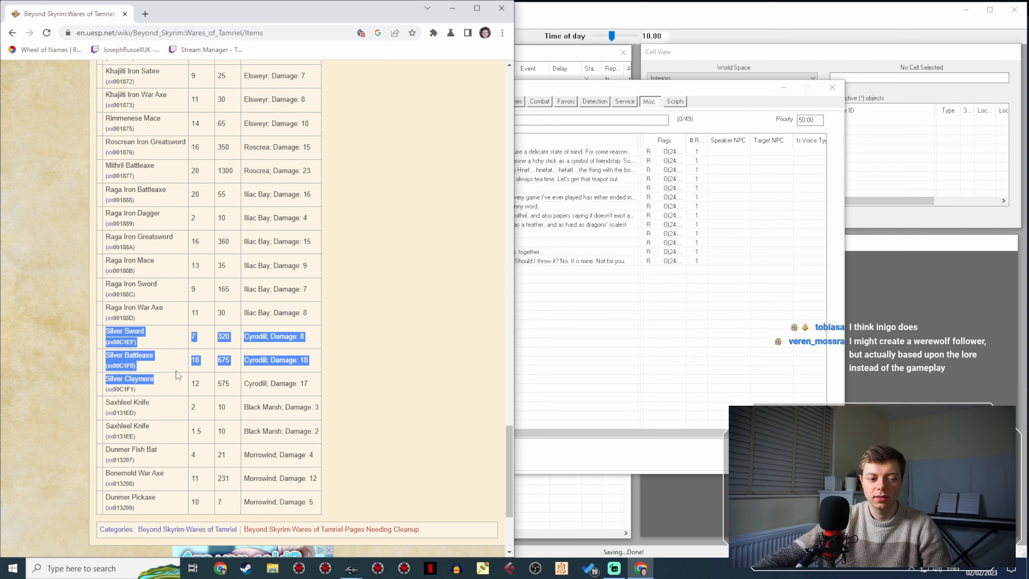
scroll(164, 379, down, 2)
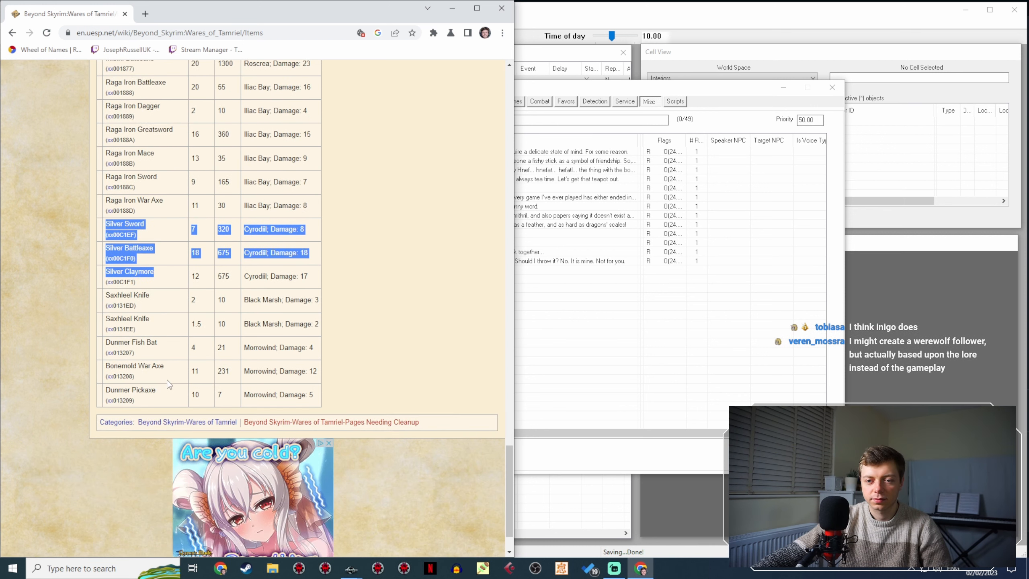
scroll(155, 311, up, 1)
click(150, 349)
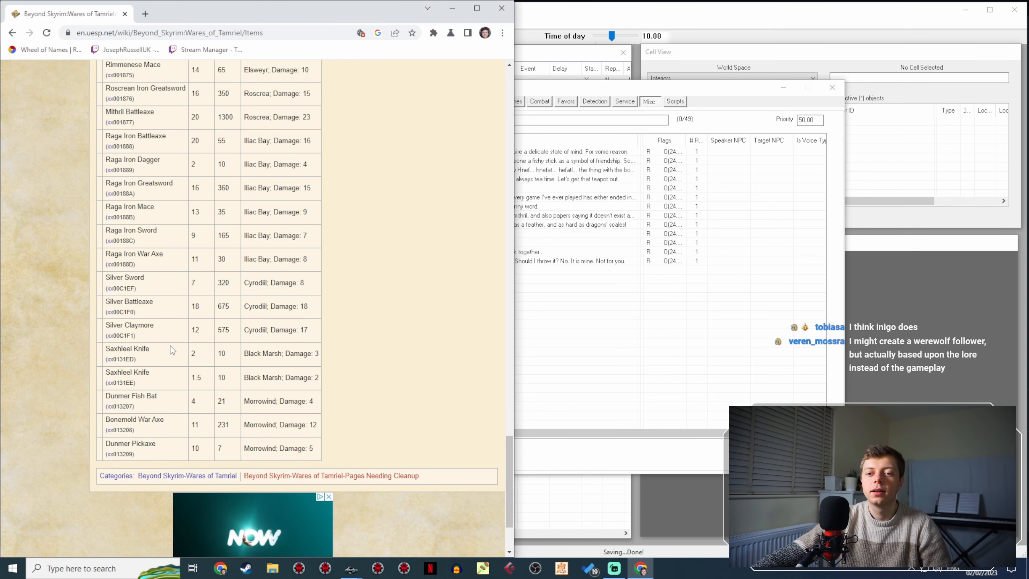
scroll(171, 349, up, 1)
scroll(170, 347, up, 2)
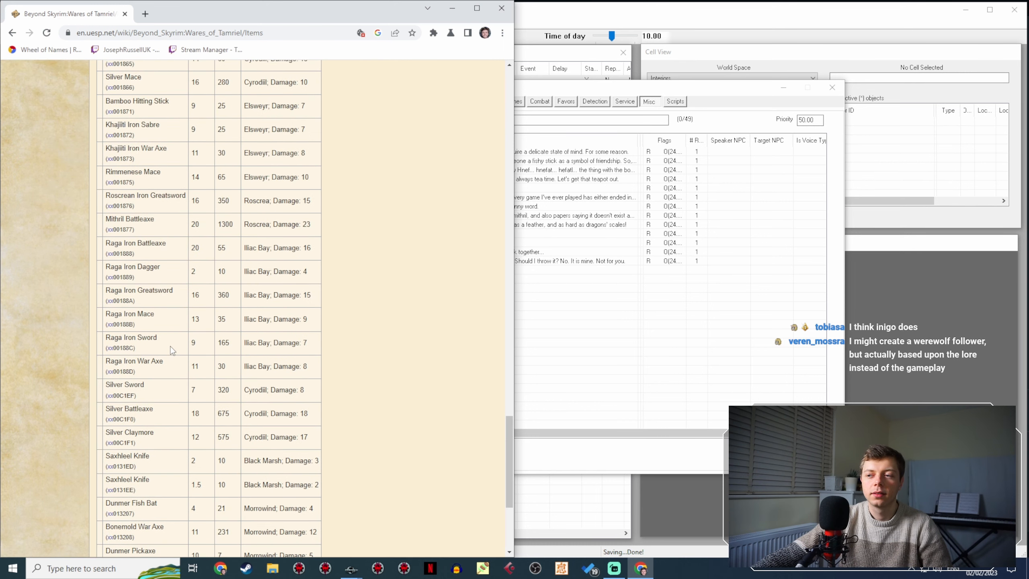
Search the web for "UESP SAXHLEEL" in a new browser tab and open the Lore:Argonian article.
click(145, 14)
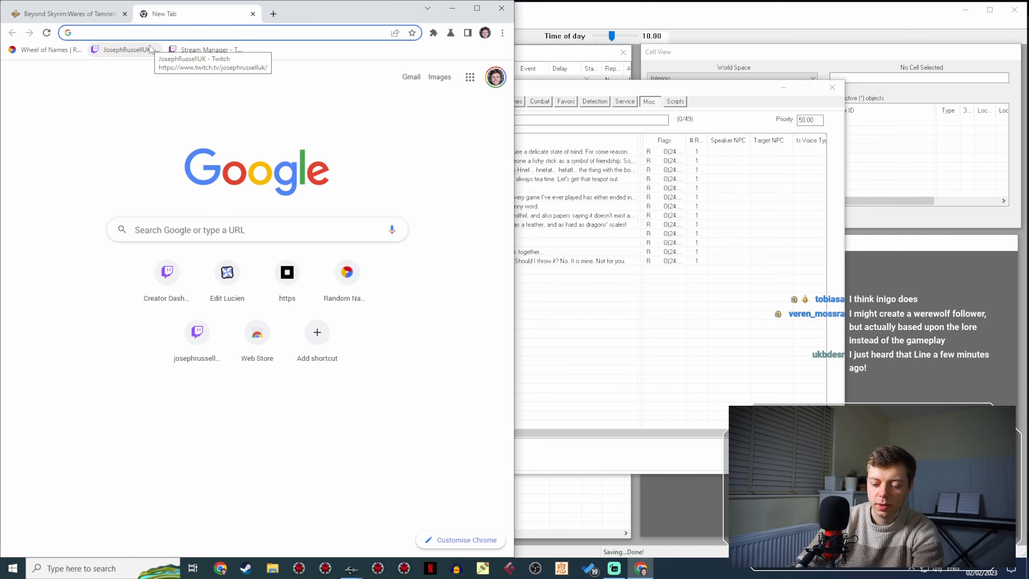
text(UESP SAXHLEEL)
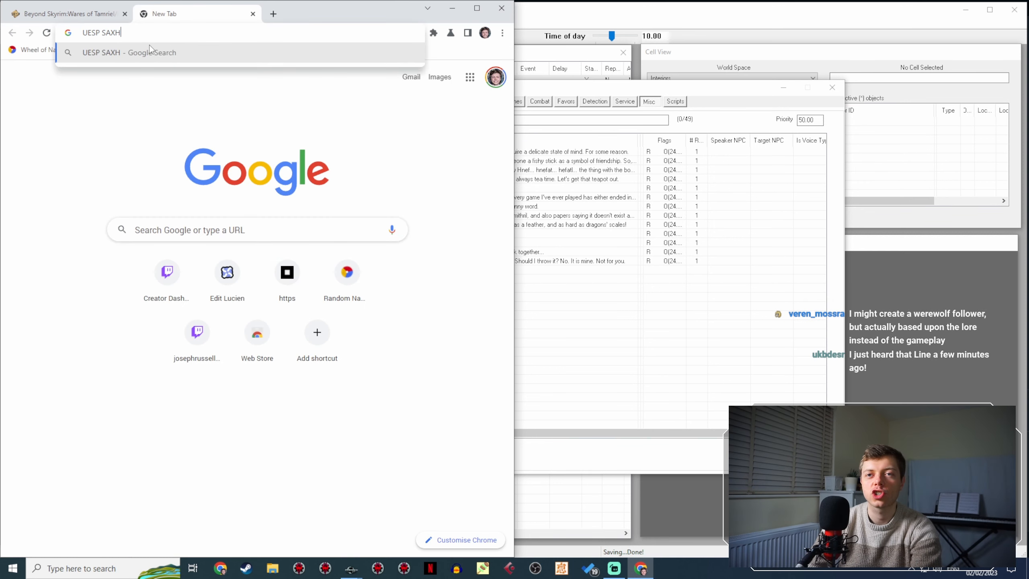
key(Return)
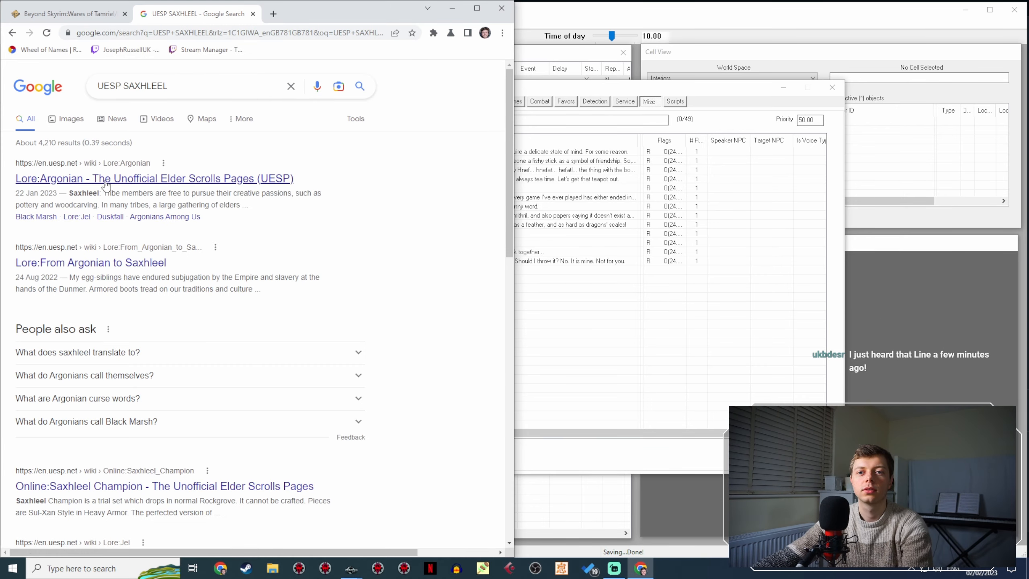
click(137, 184)
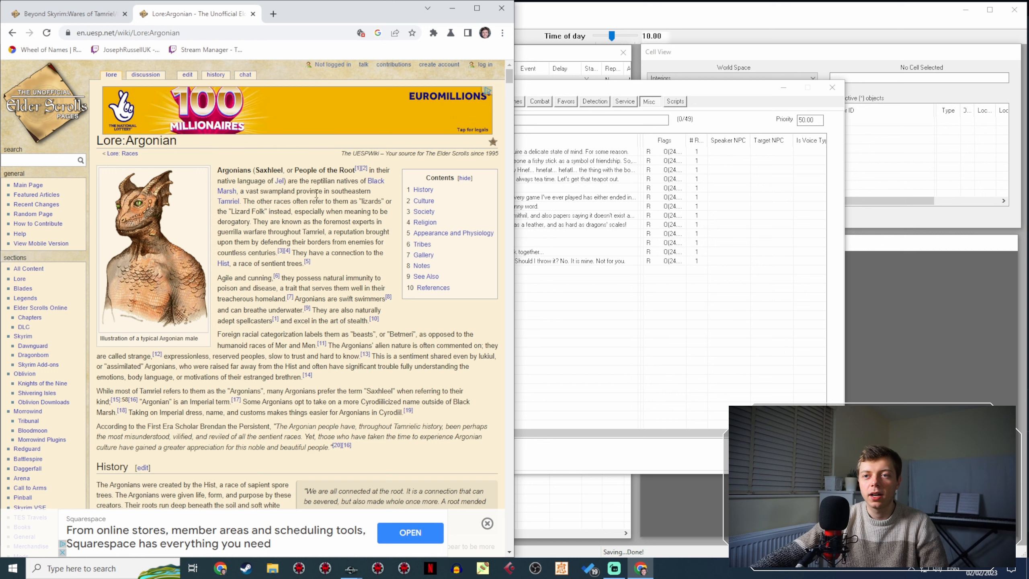
Recheck the Saxhleel Knife entries in the Wares of Tamriel weapons table, and return to the Lore:Argonian article.
click(59, 18)
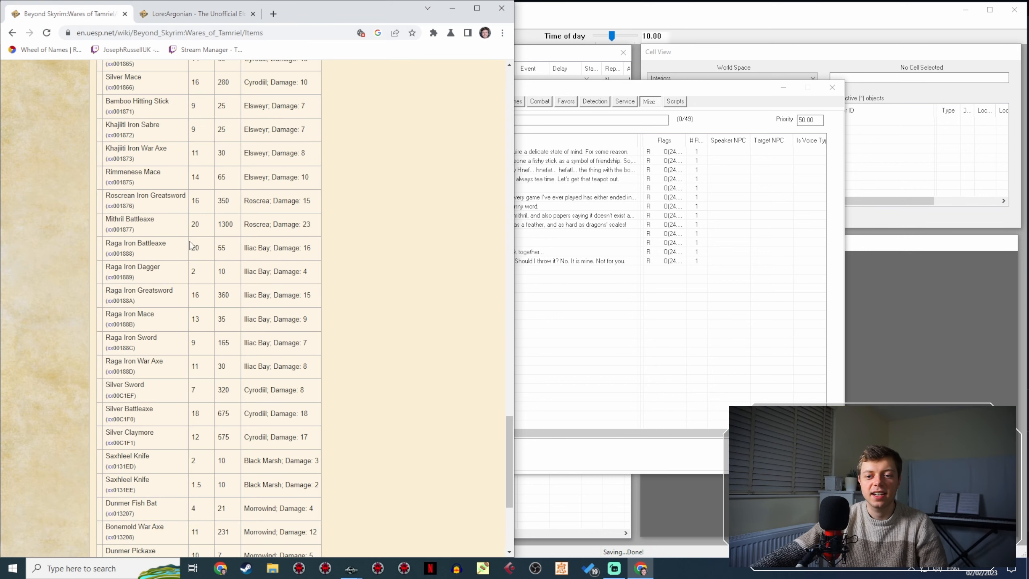
scroll(191, 243, down, 2)
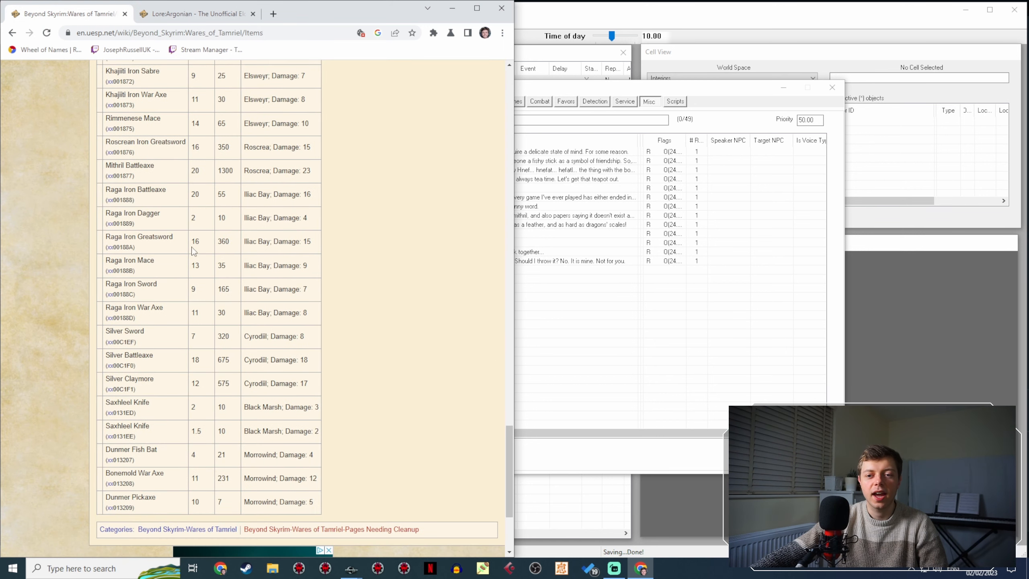
click(217, 12)
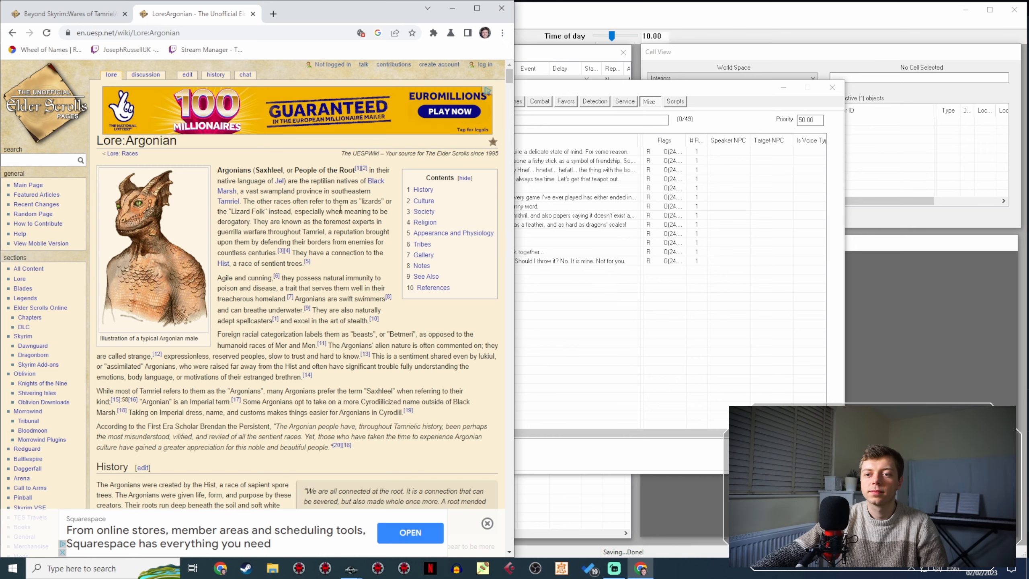
Read the History and Culture sections of the Lore:Argonian article, down to the Cultural Mindset passage.
scroll(348, 200, down, 5)
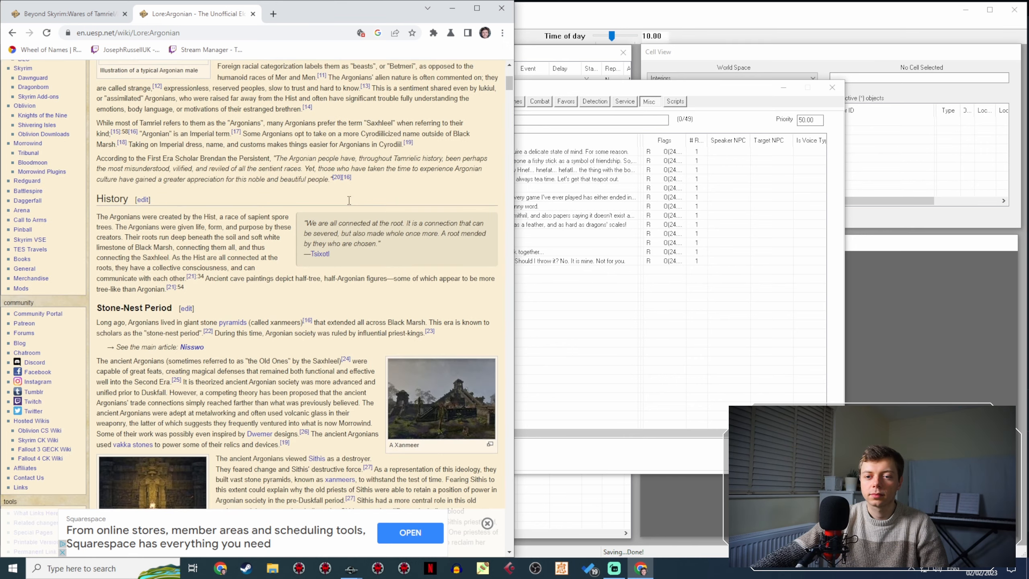
scroll(349, 203, down, 15)
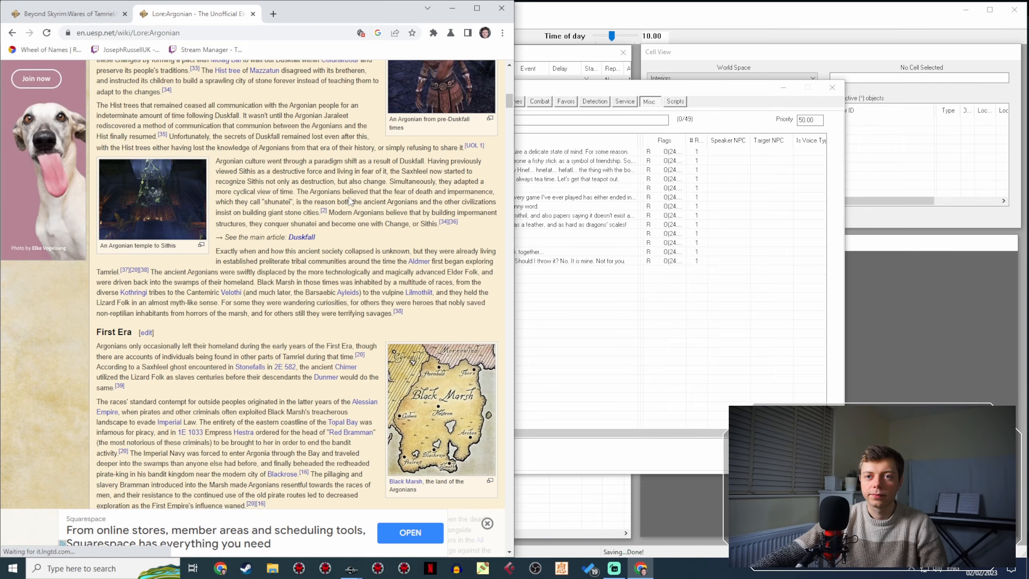
scroll(349, 200, down, 10)
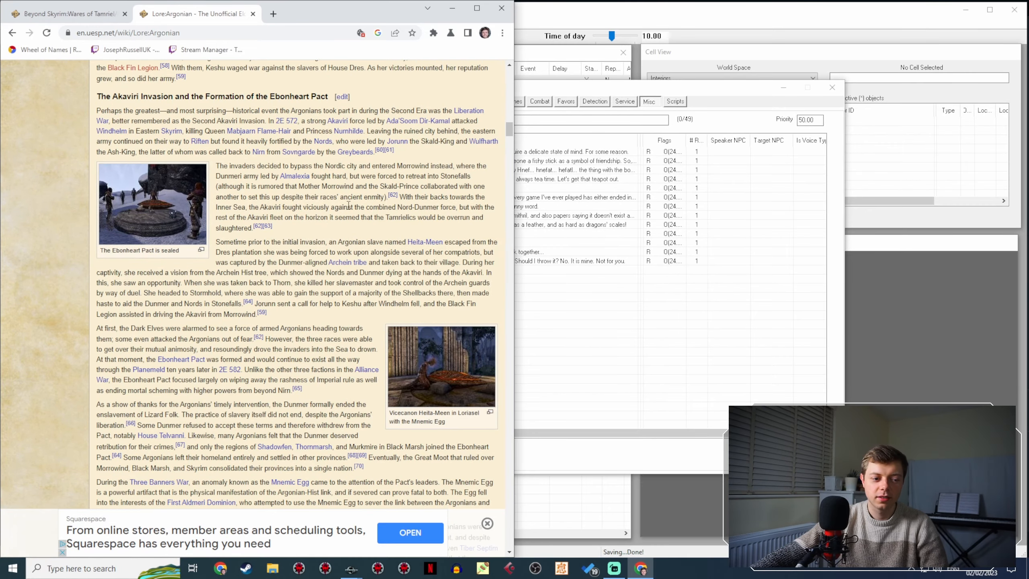
scroll(348, 205, down, 15)
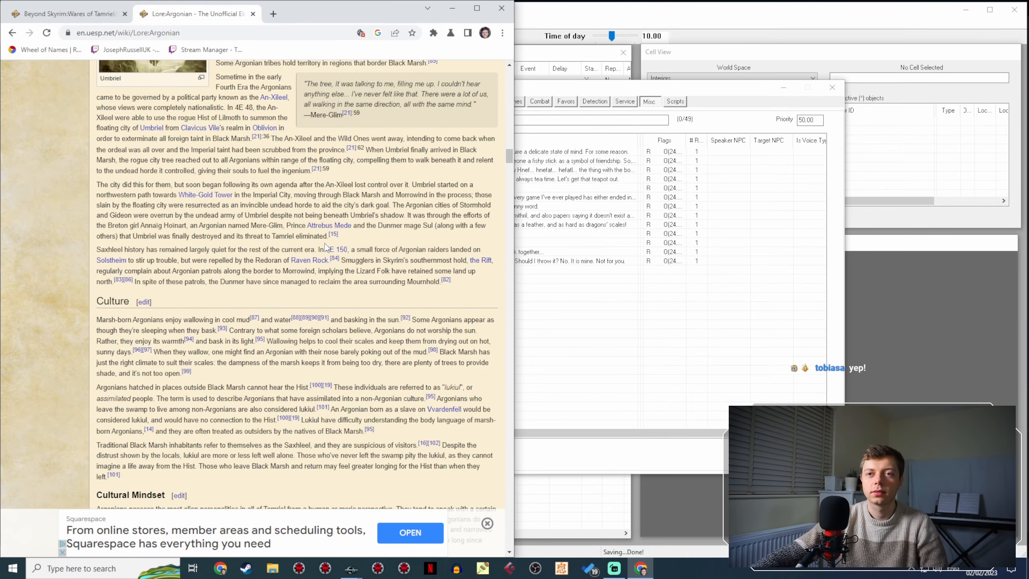
scroll(326, 246, down, 6)
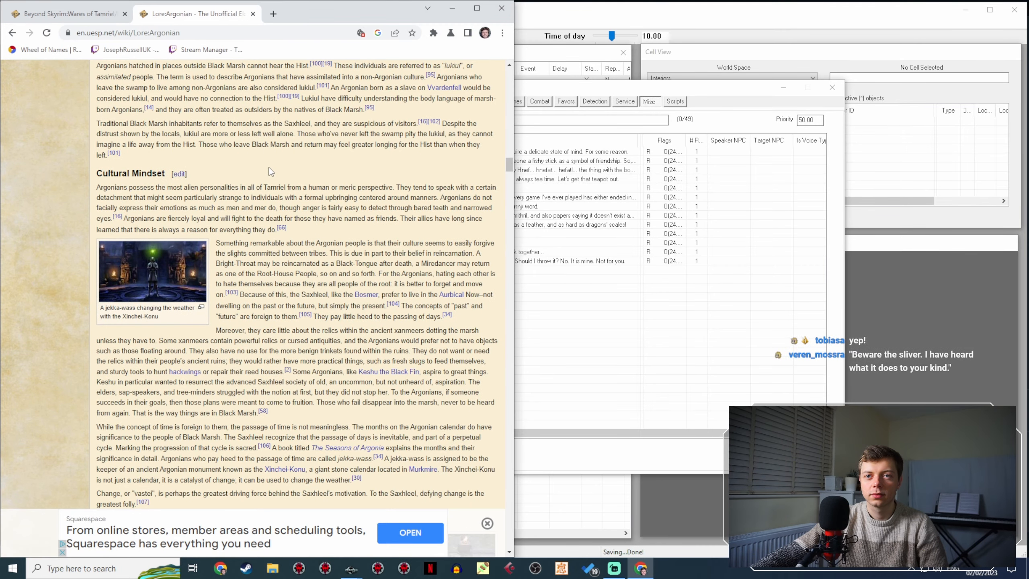
scroll(263, 195, up, 1)
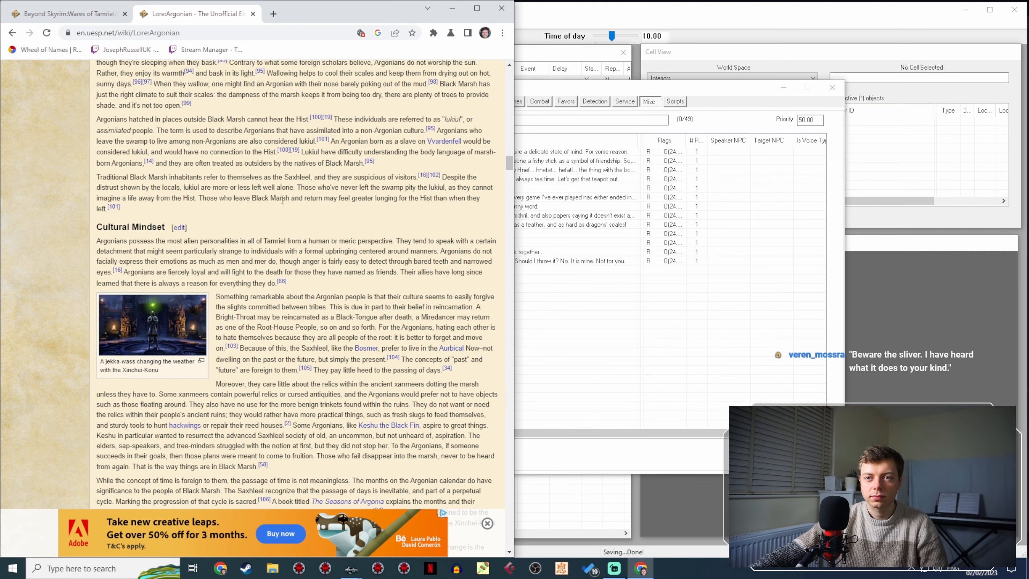
Examine the Lore:Argonian sections on death, art, food, warfare, religion and physical traits for Saxhleel knife dialogue ideas.
scroll(291, 211, down, 15)
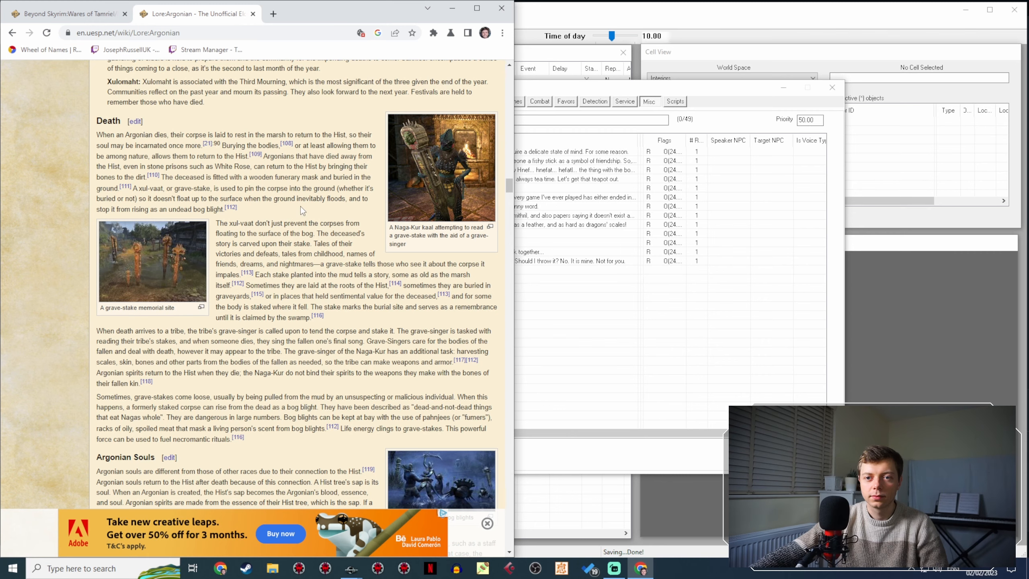
scroll(300, 206, down, 8)
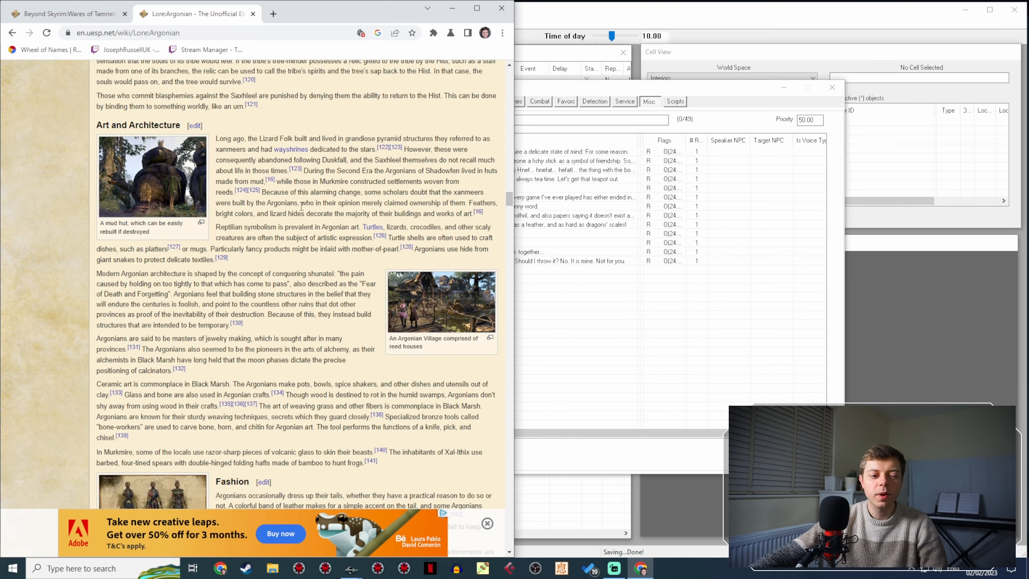
scroll(314, 199, down, 3)
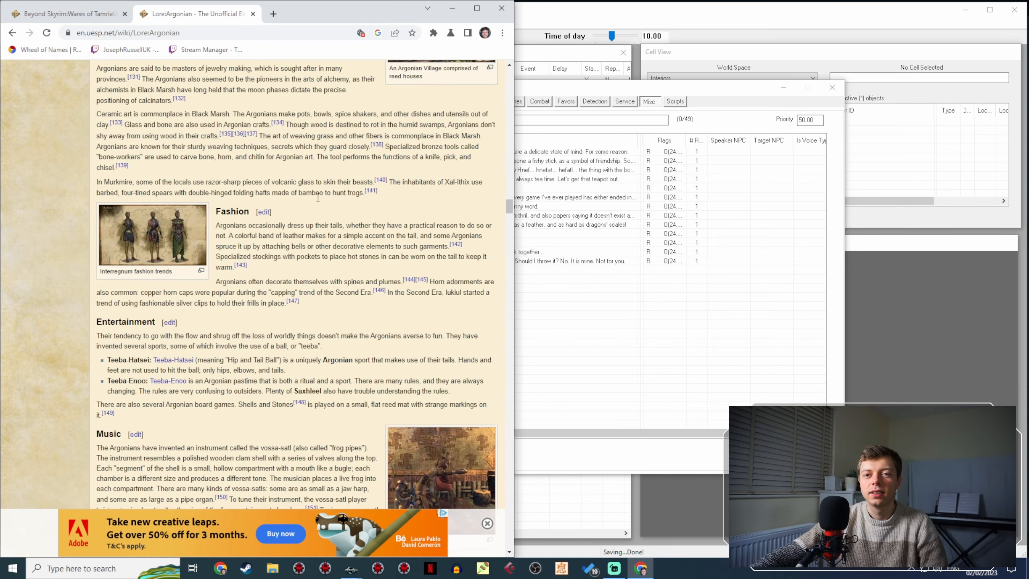
scroll(318, 197, down, 6)
scroll(318, 202, down, 20)
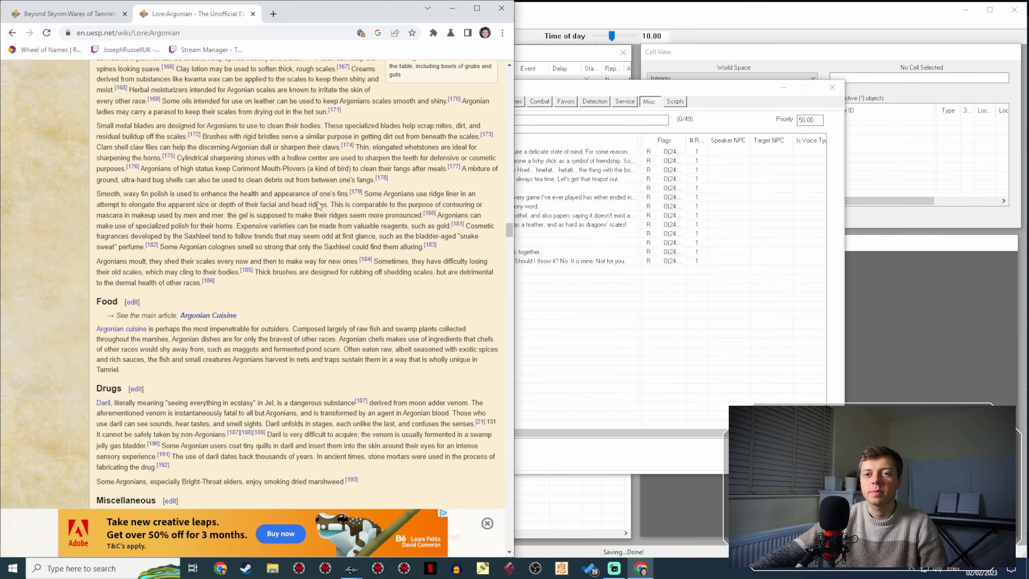
scroll(301, 219, down, 8)
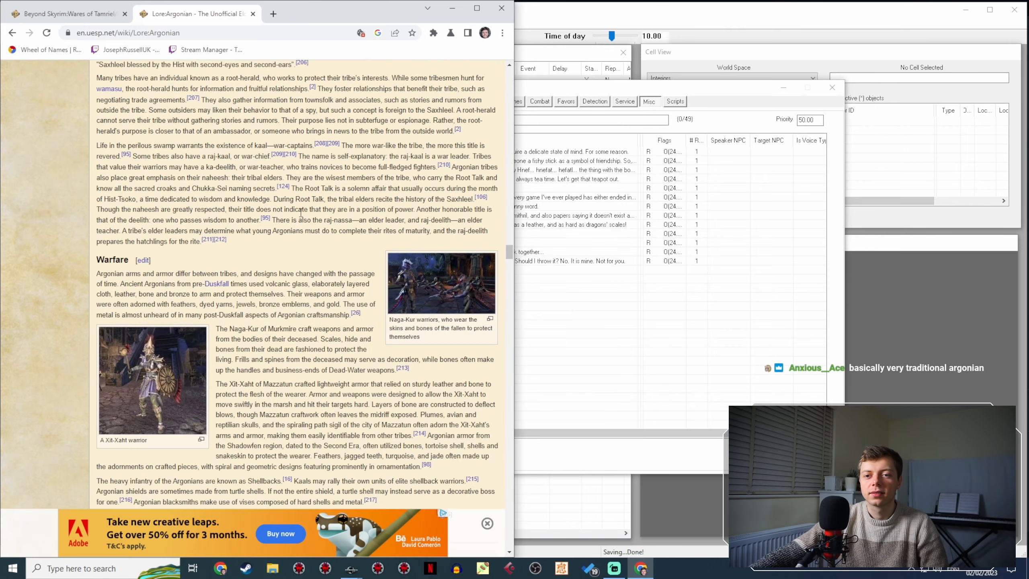
scroll(301, 211, down, 16)
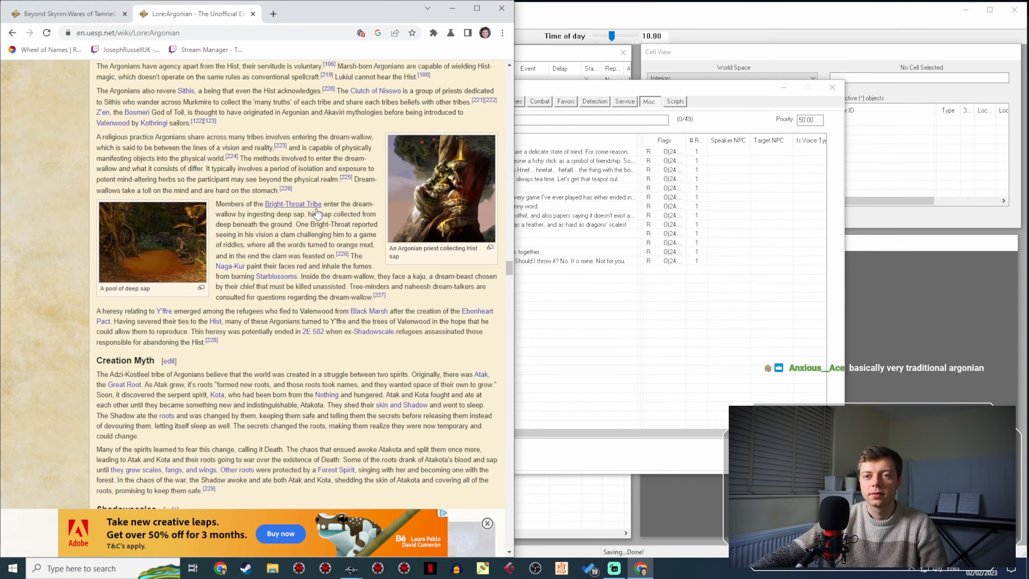
scroll(317, 208, up, 13)
scroll(317, 208, down, 20)
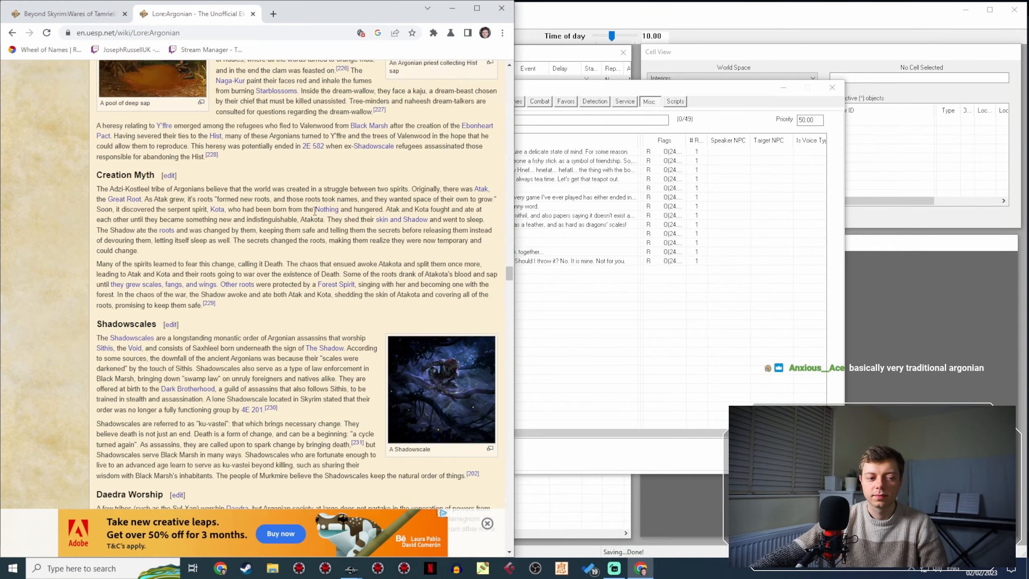
scroll(315, 216, down, 8)
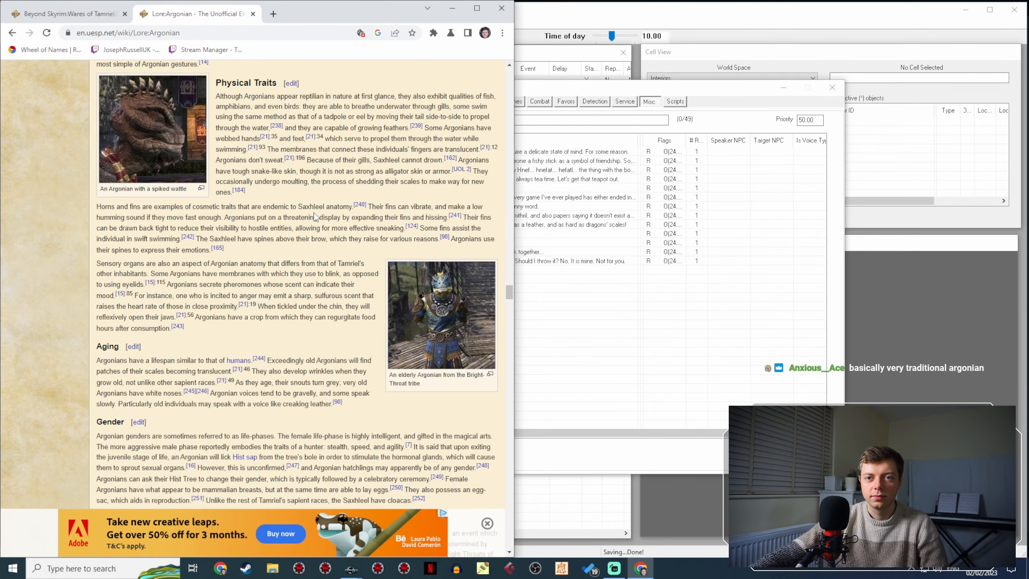
scroll(315, 216, down, 9)
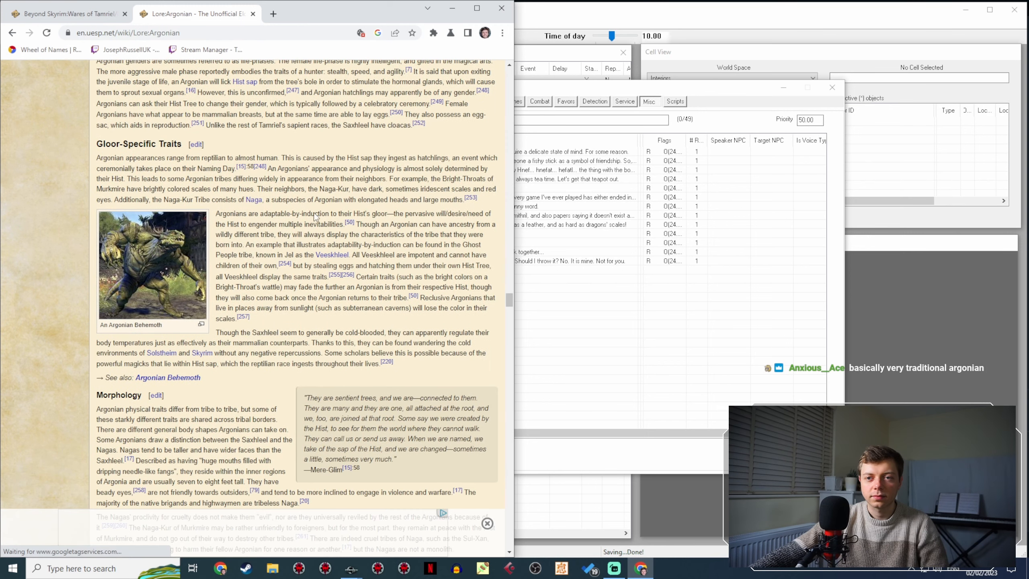
View the Argonian Behemoth image's file page, and return to the Lore:Argonian article.
click(161, 233)
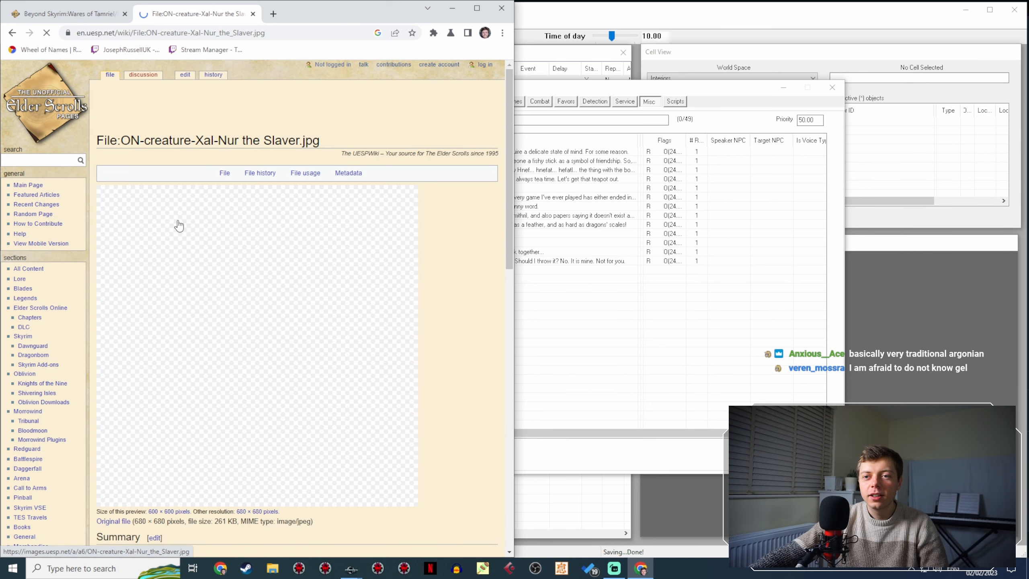
scroll(184, 225, down, 3)
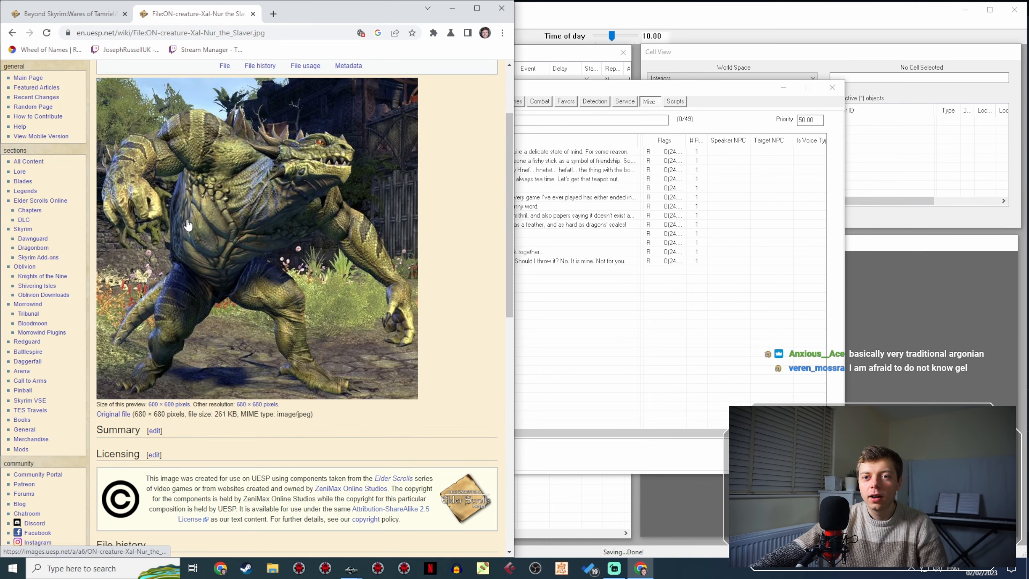
scroll(195, 217, up, 3)
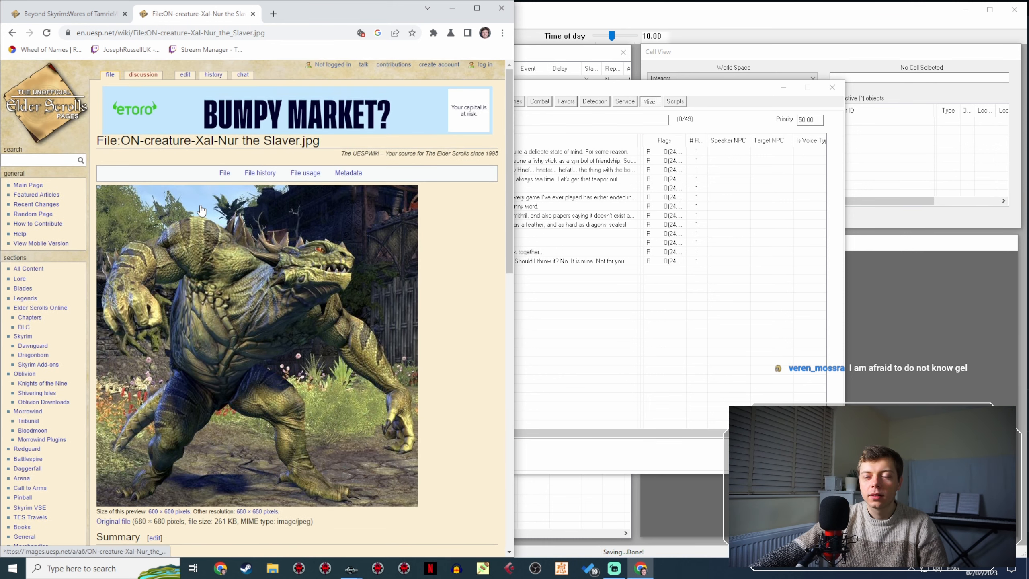
scroll(201, 210, down, 1)
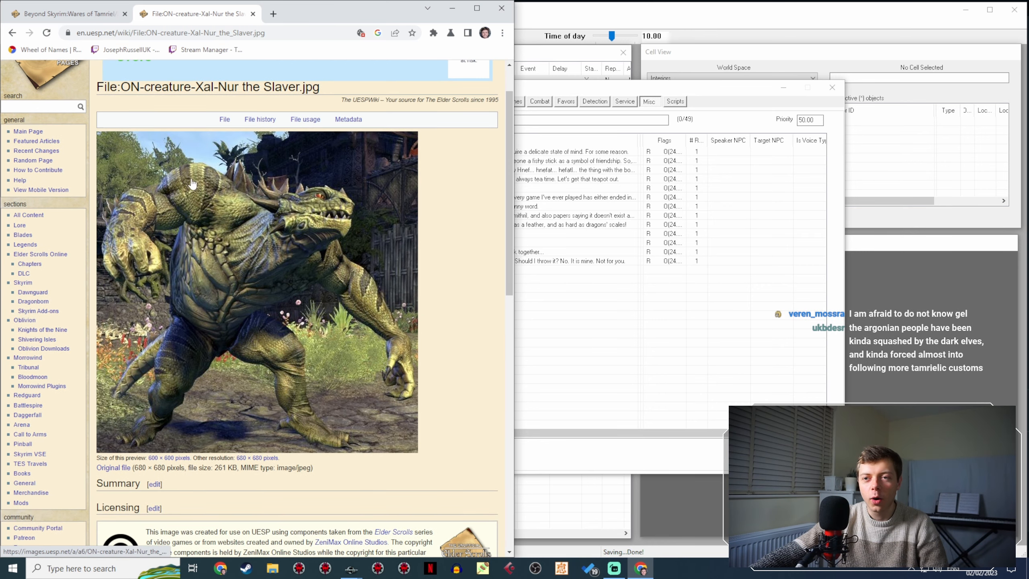
click(12, 33)
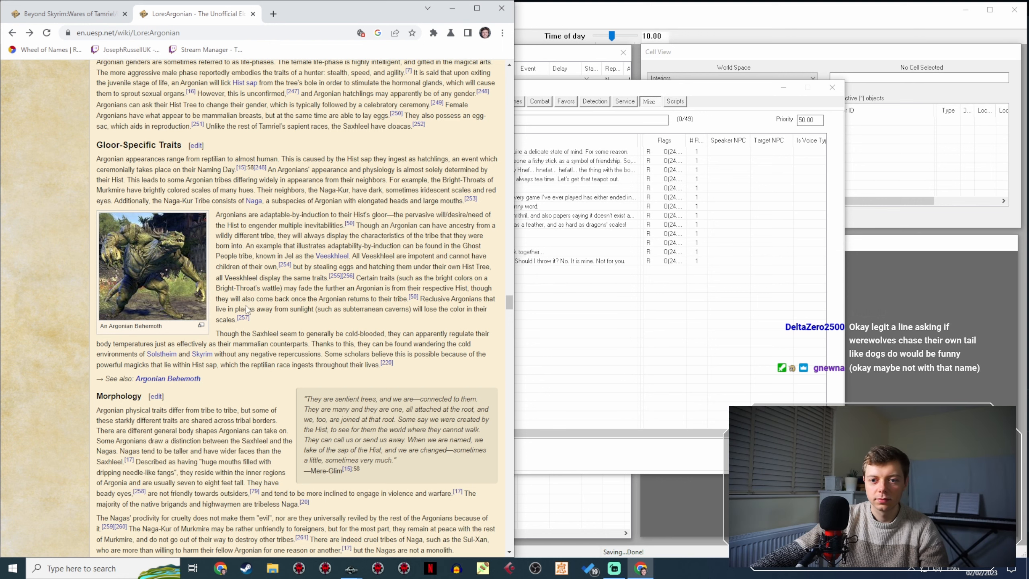
Look through the rest of the Lore:Argonian article, covering the tribes, gallery, game appearances, notes and related books.
scroll(247, 304, down, 5)
scroll(258, 308, down, 11)
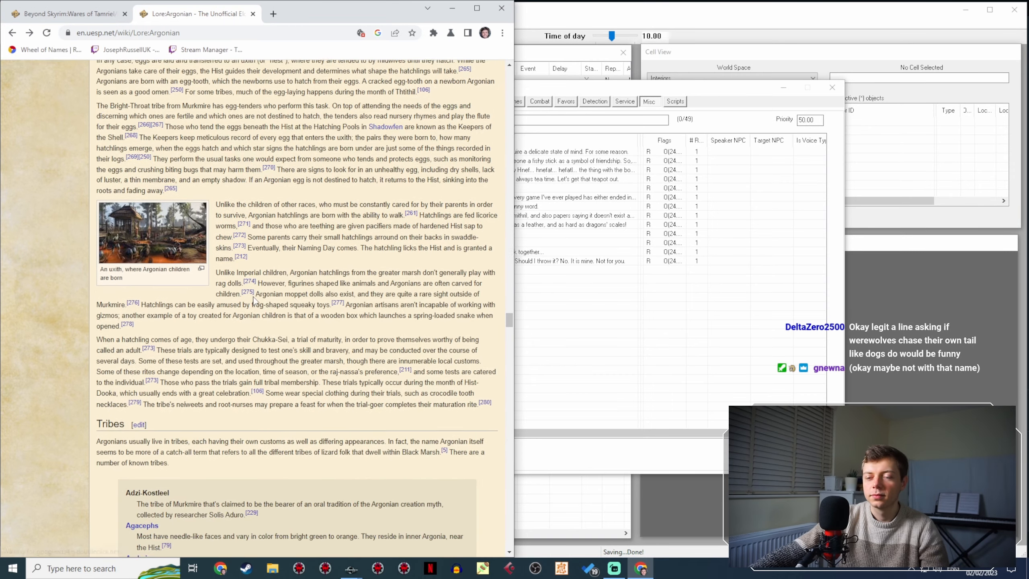
scroll(277, 286, down, 20)
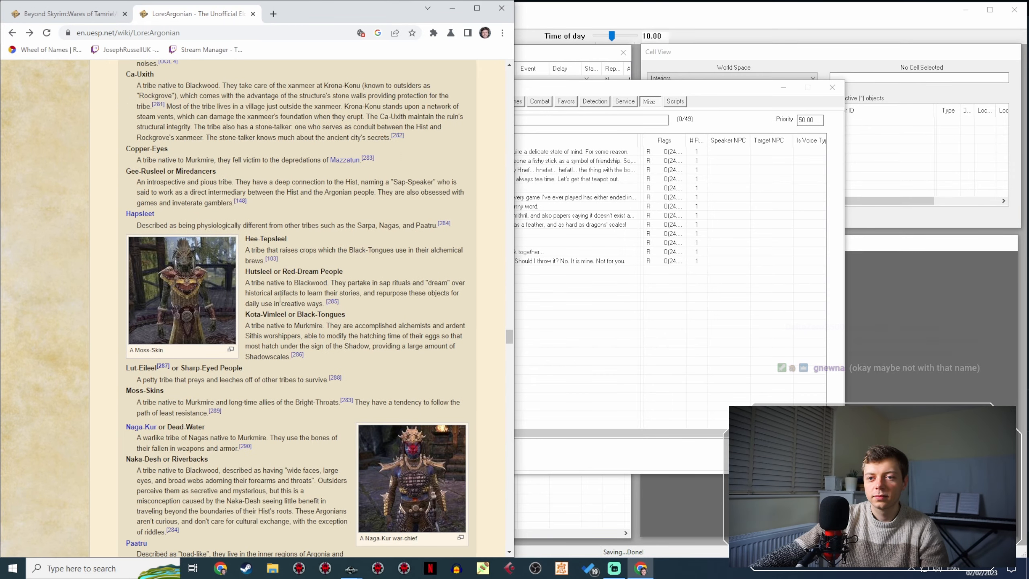
scroll(281, 302, down, 18)
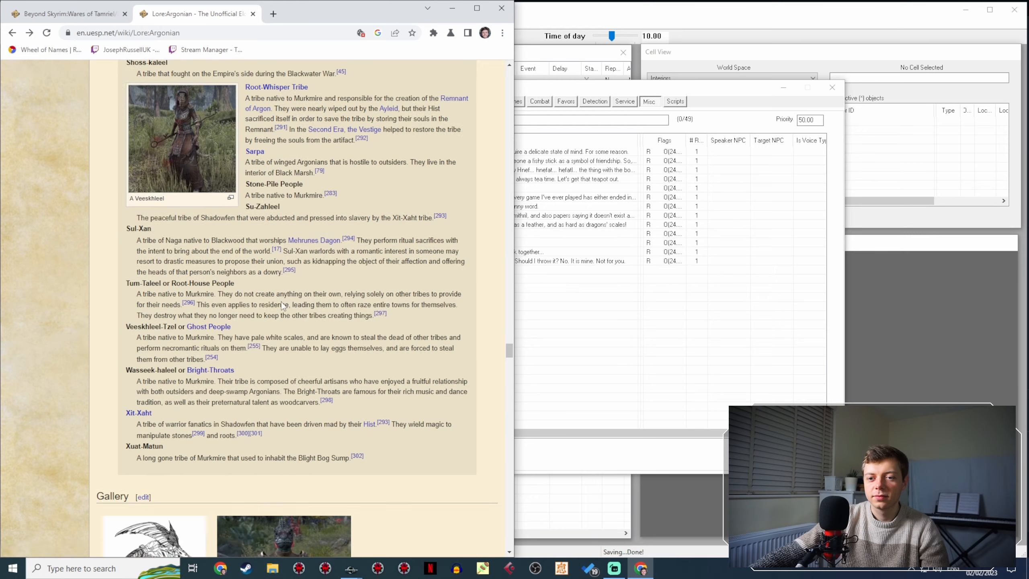
scroll(380, 249, down, 7)
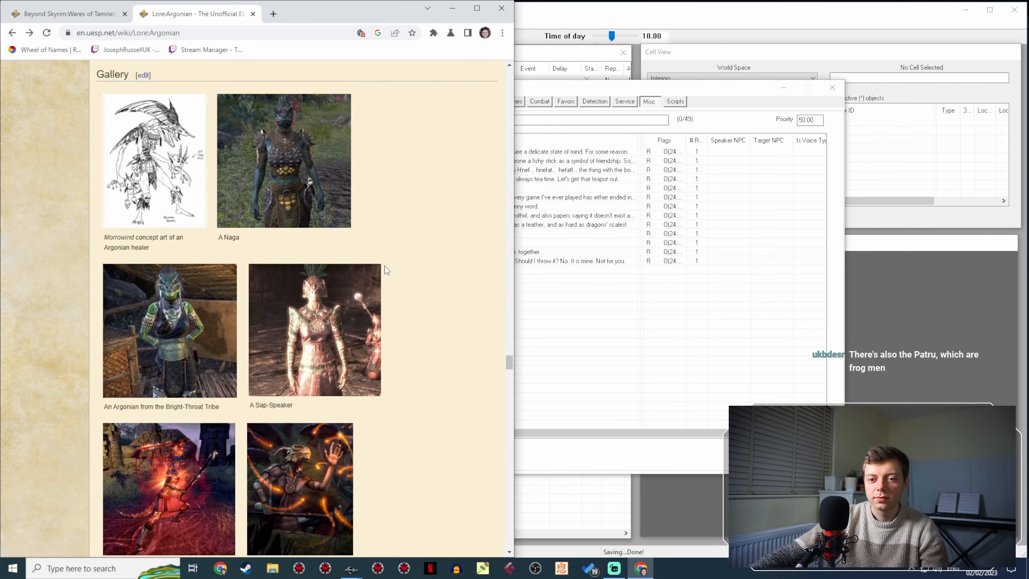
scroll(386, 275, down, 17)
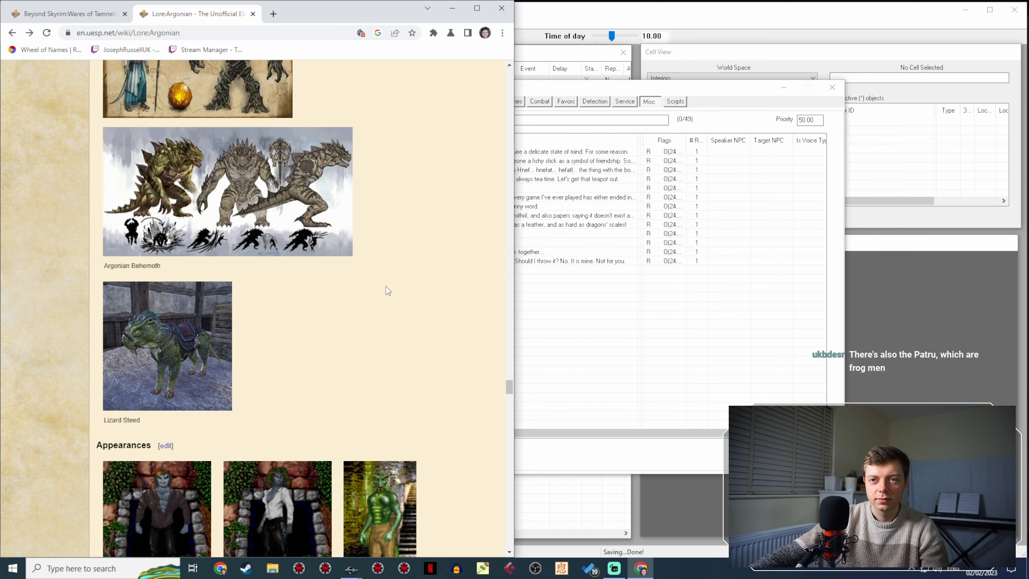
scroll(387, 289, down, 7)
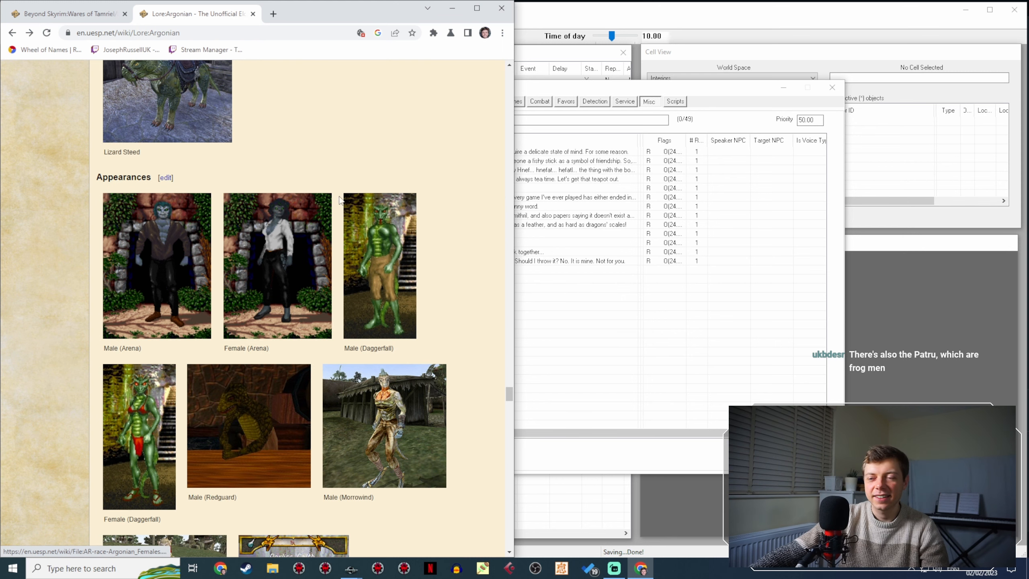
scroll(363, 197, down, 1)
scroll(363, 197, down, 5)
scroll(365, 210, down, 10)
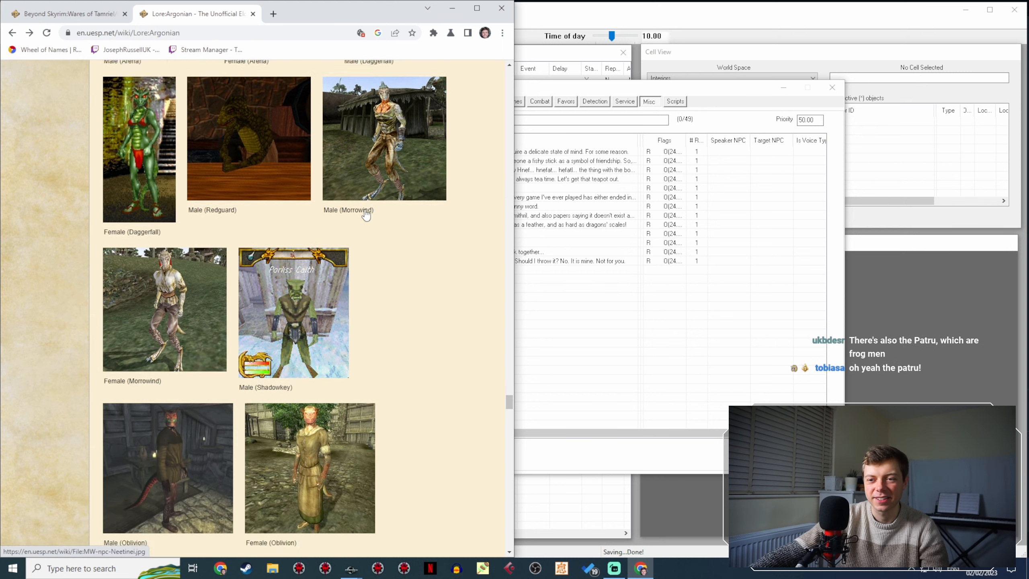
scroll(366, 224, down, 13)
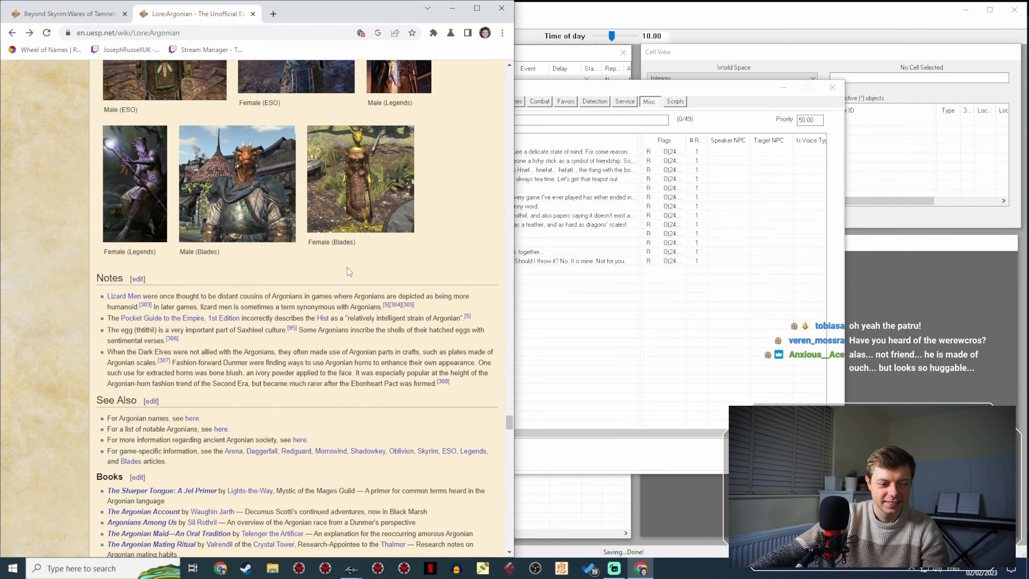
scroll(347, 267, down, 6)
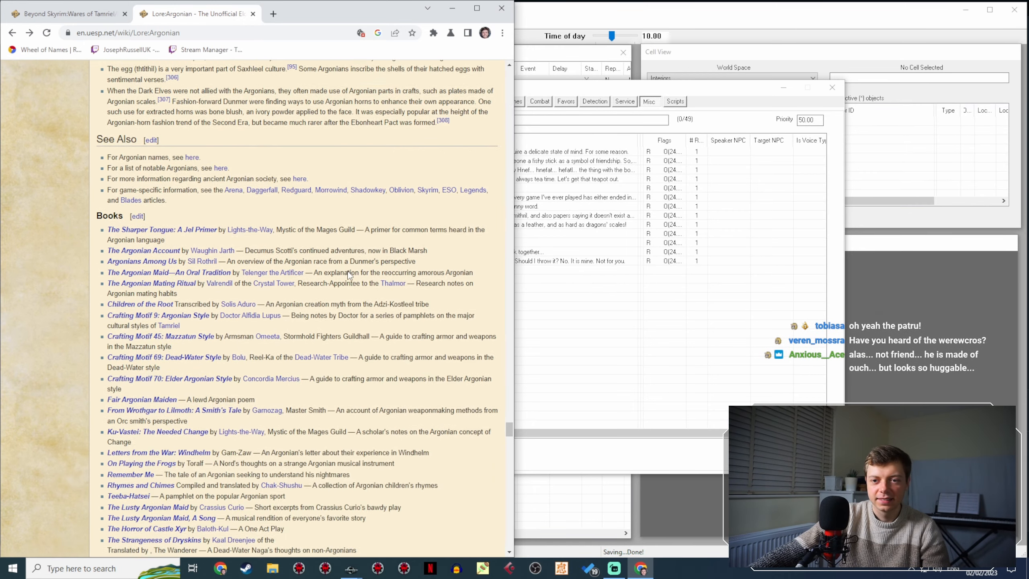
Recheck the Saxhleel Knife entries in the Wares of Tamriel table, and switch to the Creation Kit quest's Taunt combat topic.
click(69, 13)
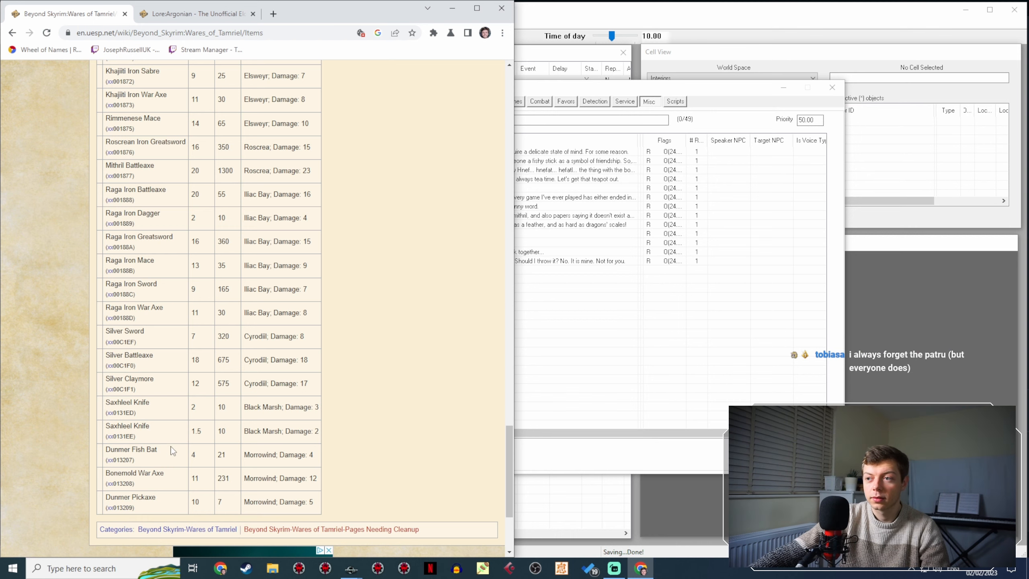
click(567, 305)
click(538, 102)
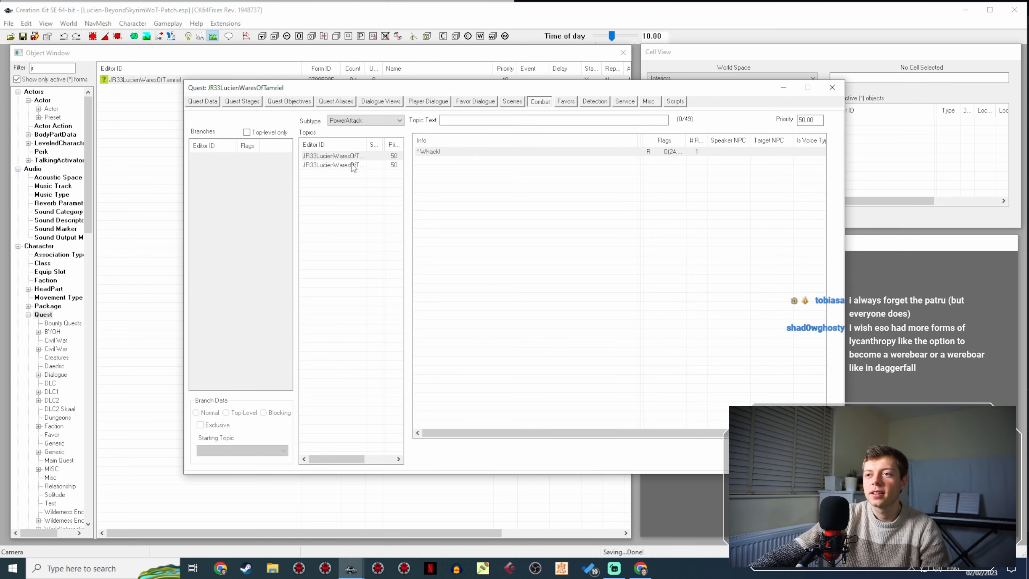
click(352, 165)
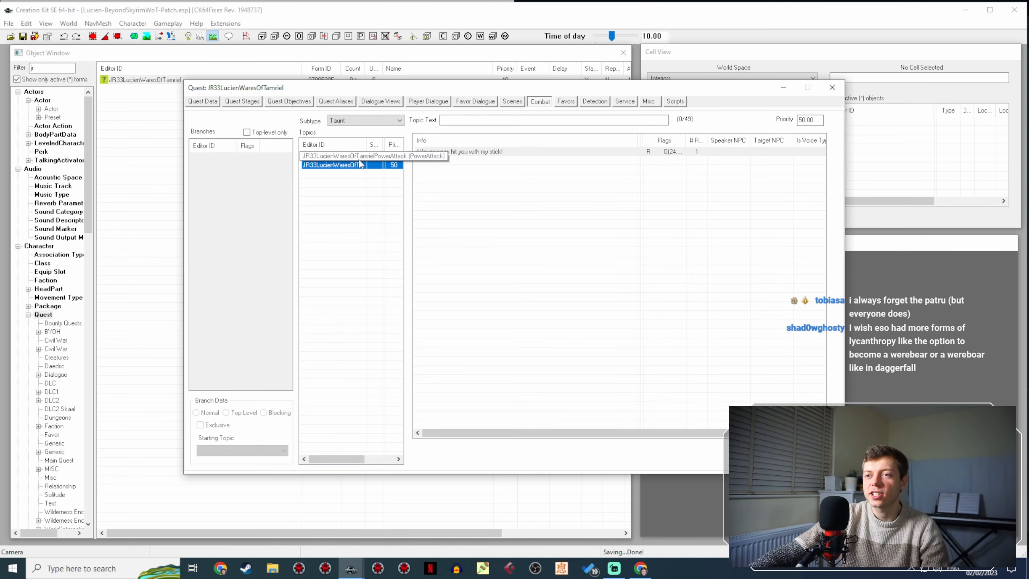
Duplicate the "I'm going to hit you with my stick!" taunt line and open the copy's topic info.
right_click(474, 153)
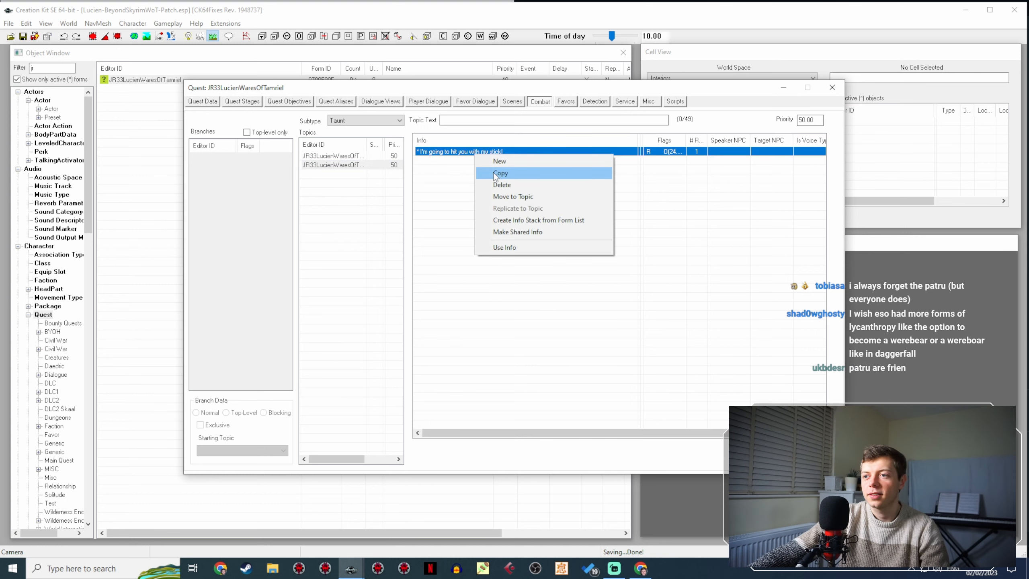
click(493, 175)
click(490, 161)
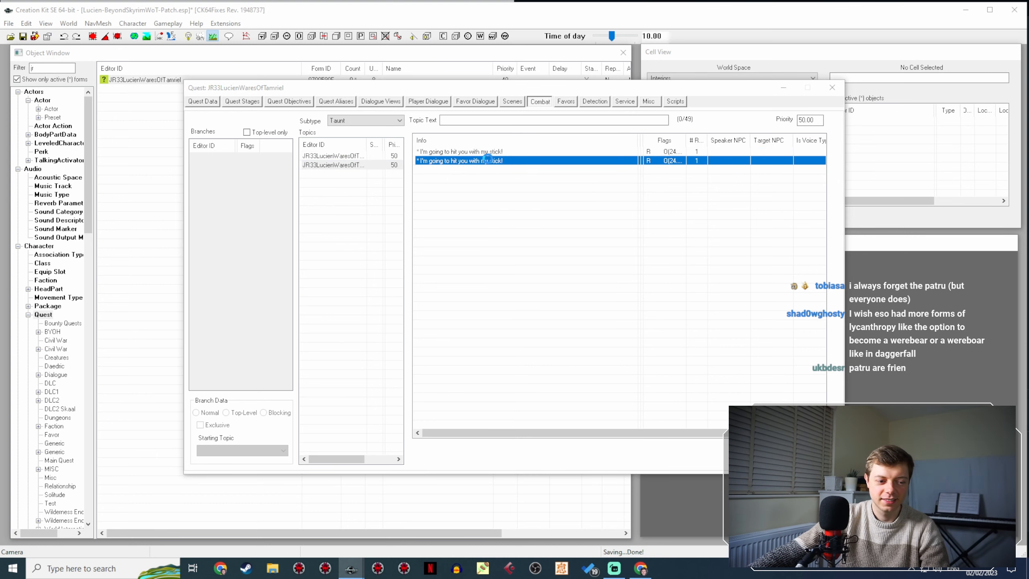
double_click(483, 161)
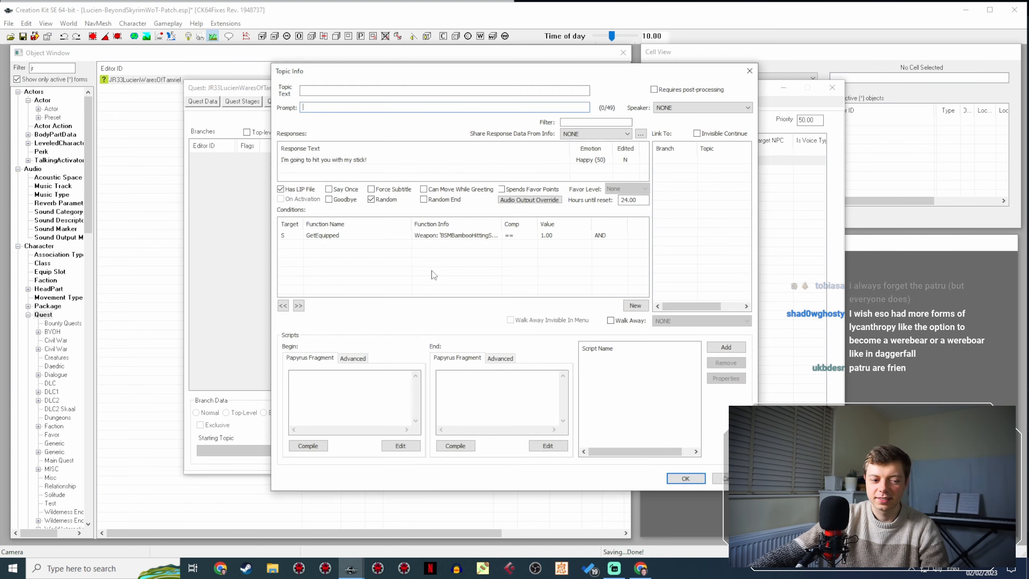
Change the weapon checked by the copied taunt's GetEquipped condition to BSMFishbat.
click(340, 234)
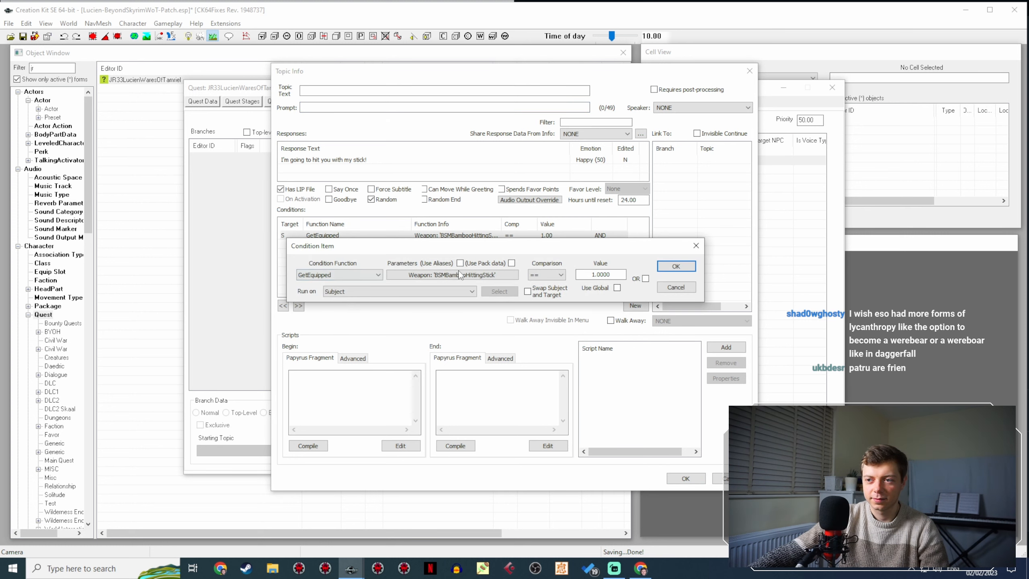
click(459, 273)
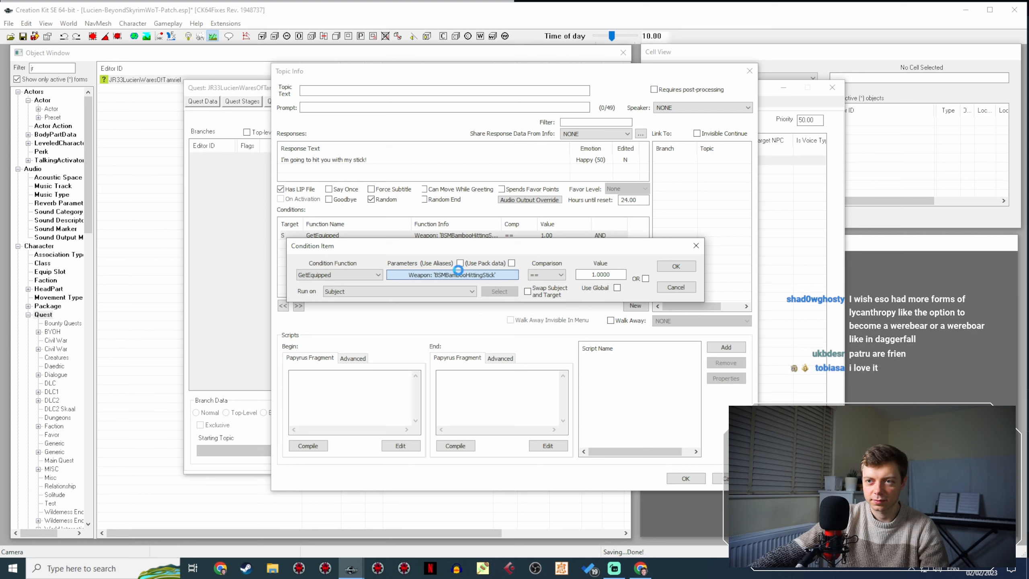
click(385, 310)
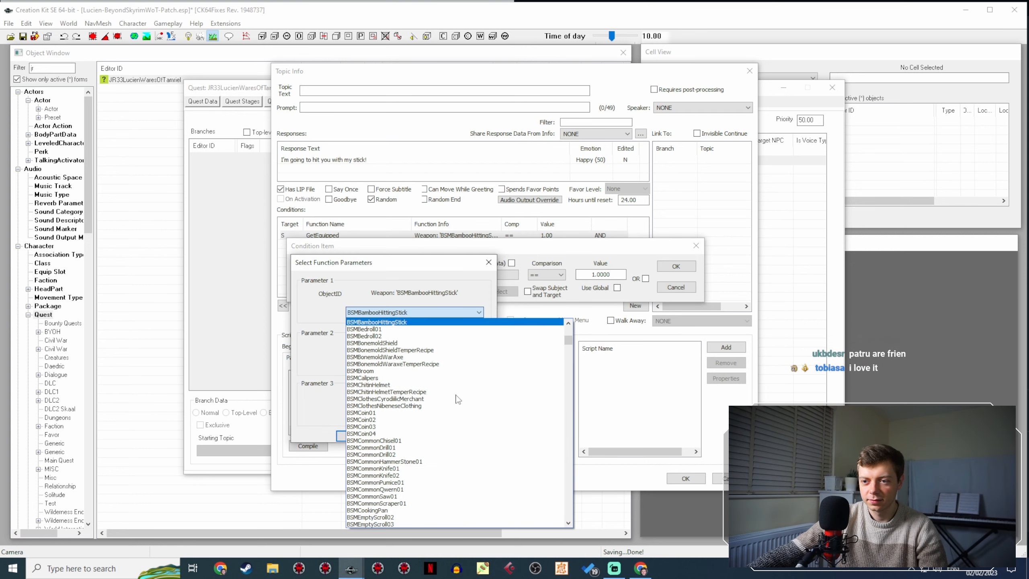
text(ba)
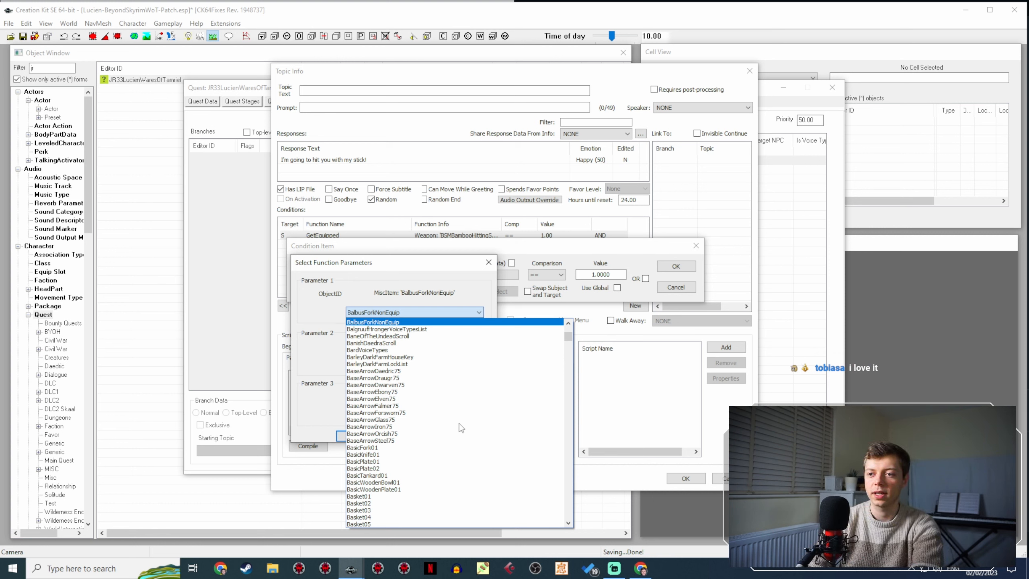
text(bsm)
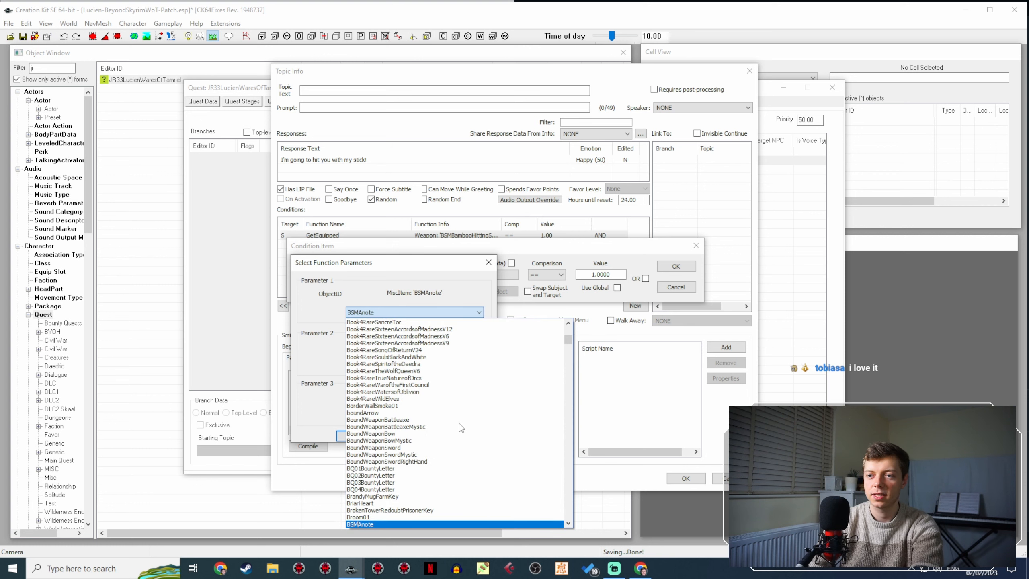
text(f)
key(Return)
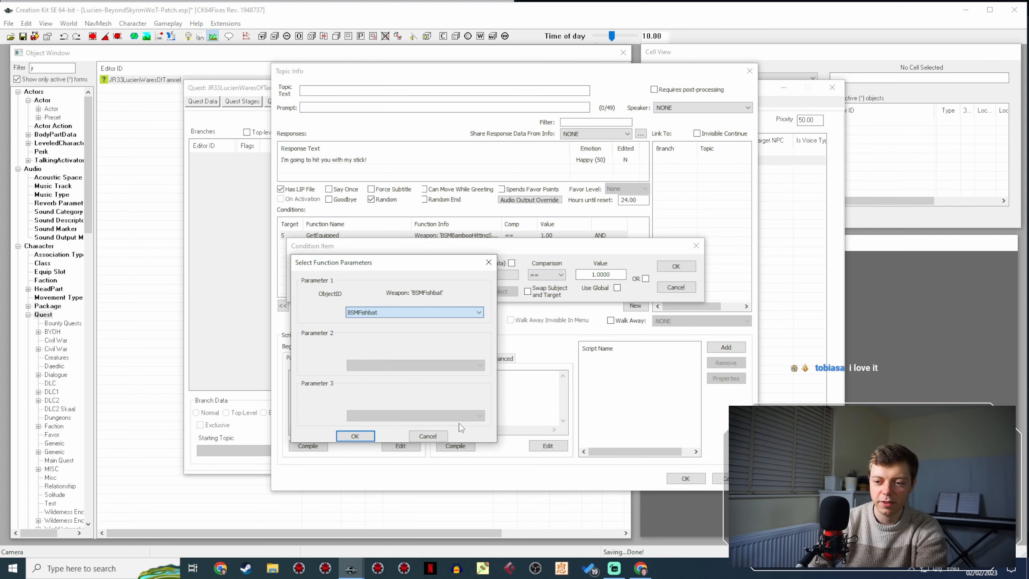
key(Return)
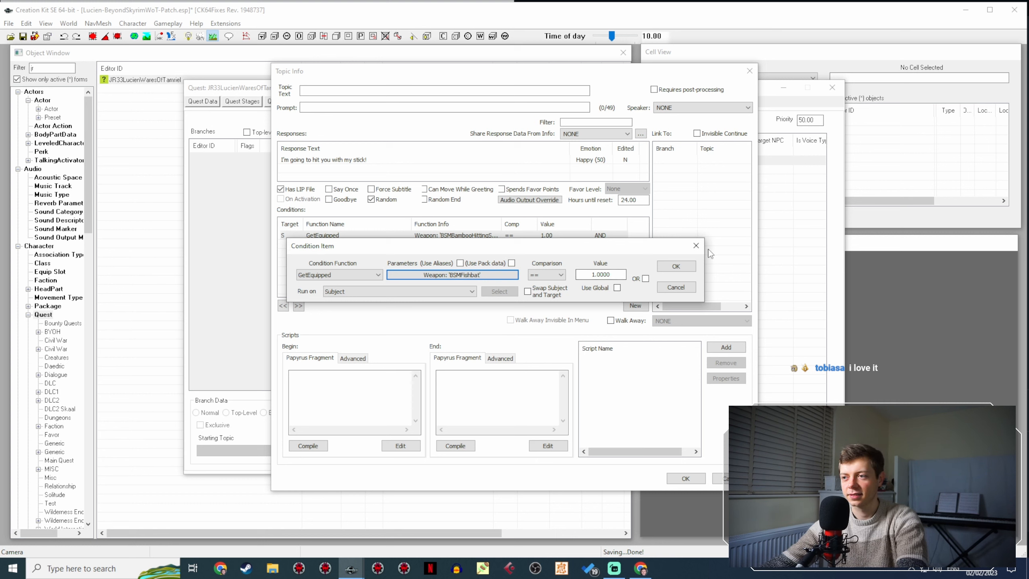
click(676, 266)
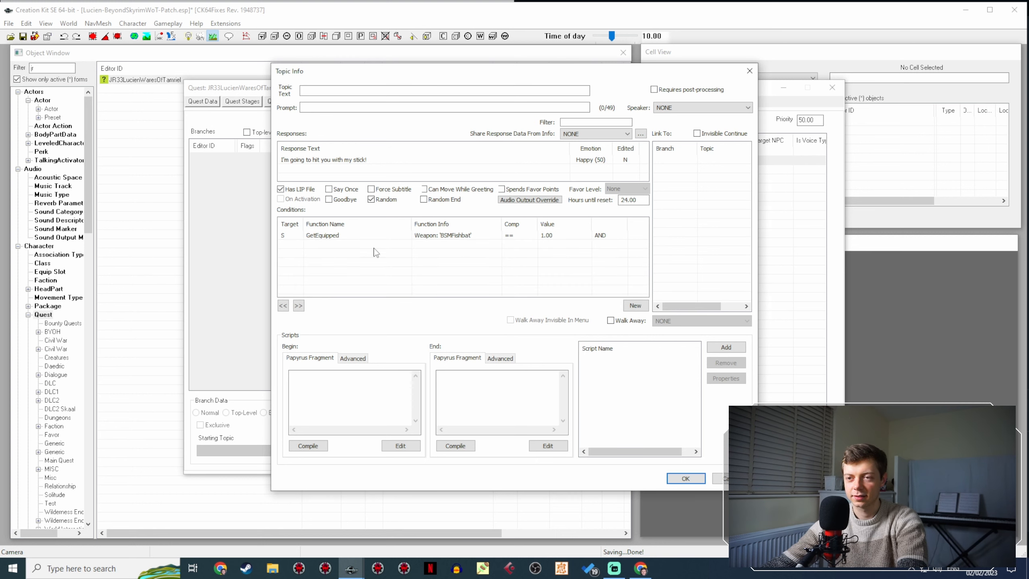
Duplicate the BSMFishbat condition and change the copy's condition function to GetIsRace.
right_click(449, 236)
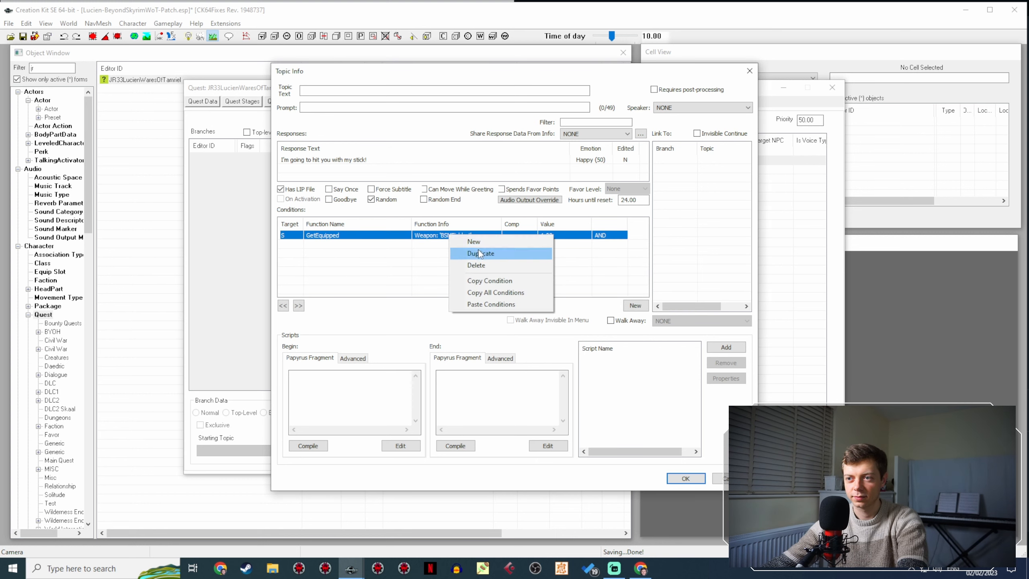
click(452, 254)
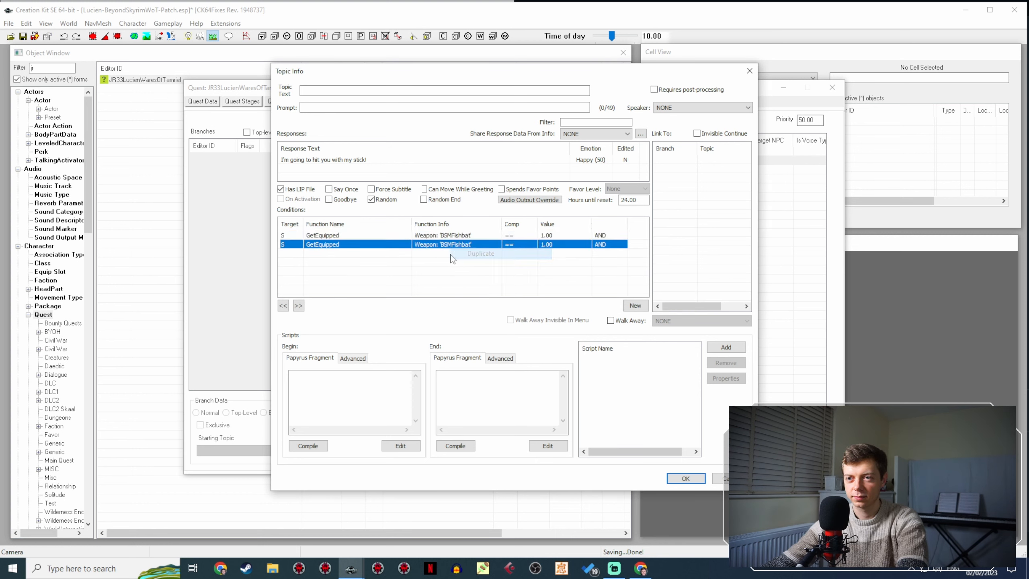
double_click(401, 244)
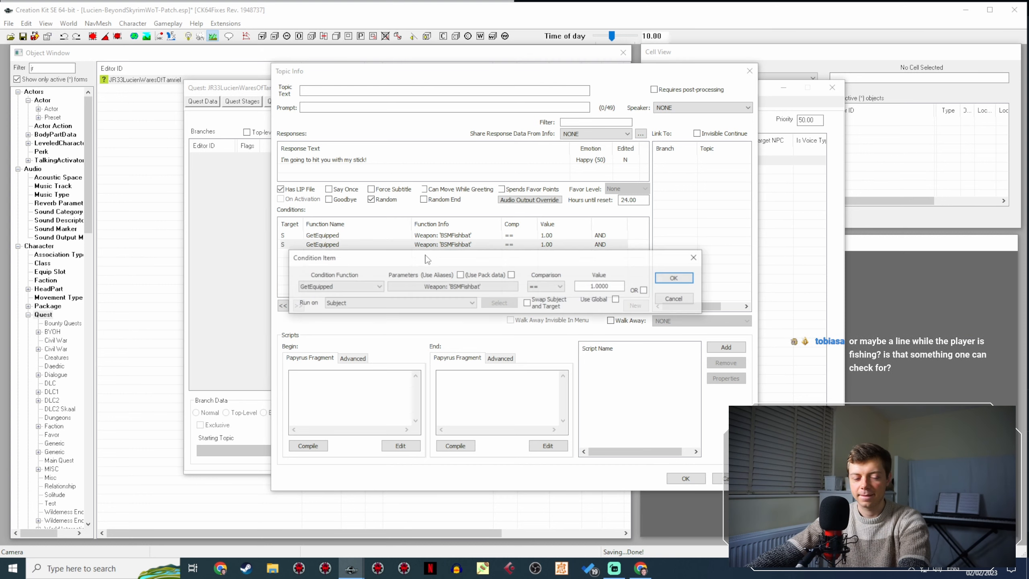
click(362, 286)
text(ght)
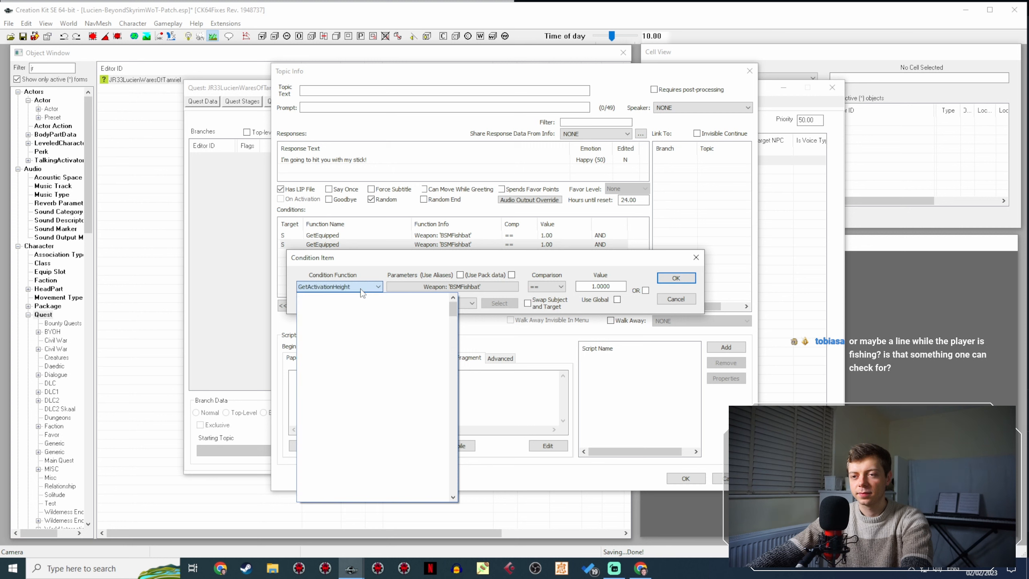
text(etrandompercent)
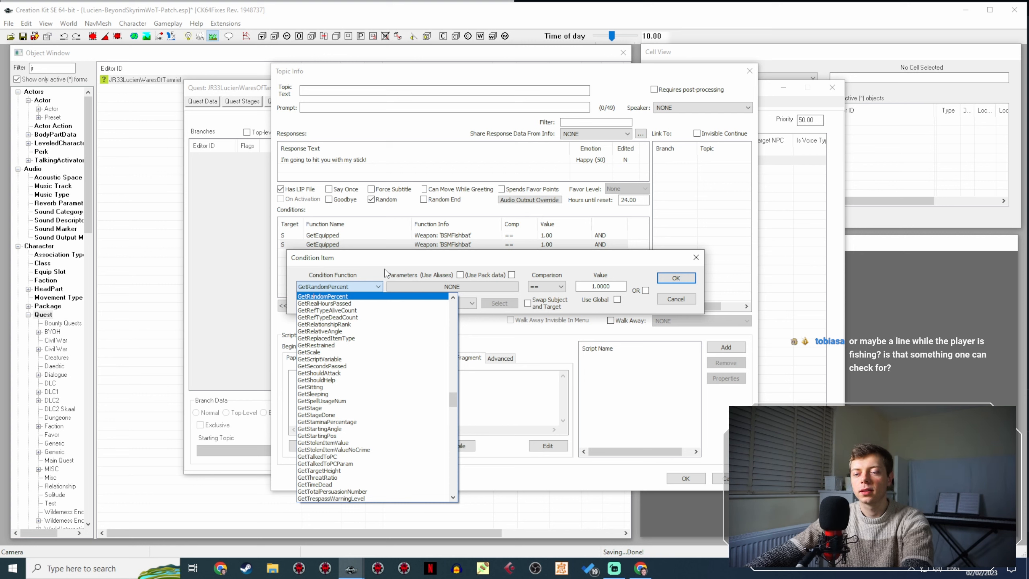
text(g)
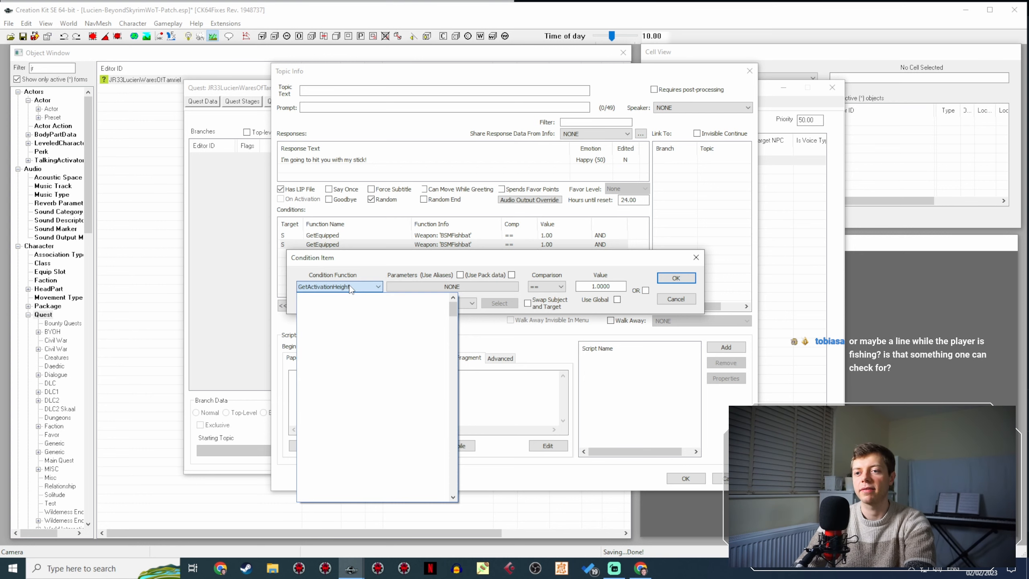
text(eti)
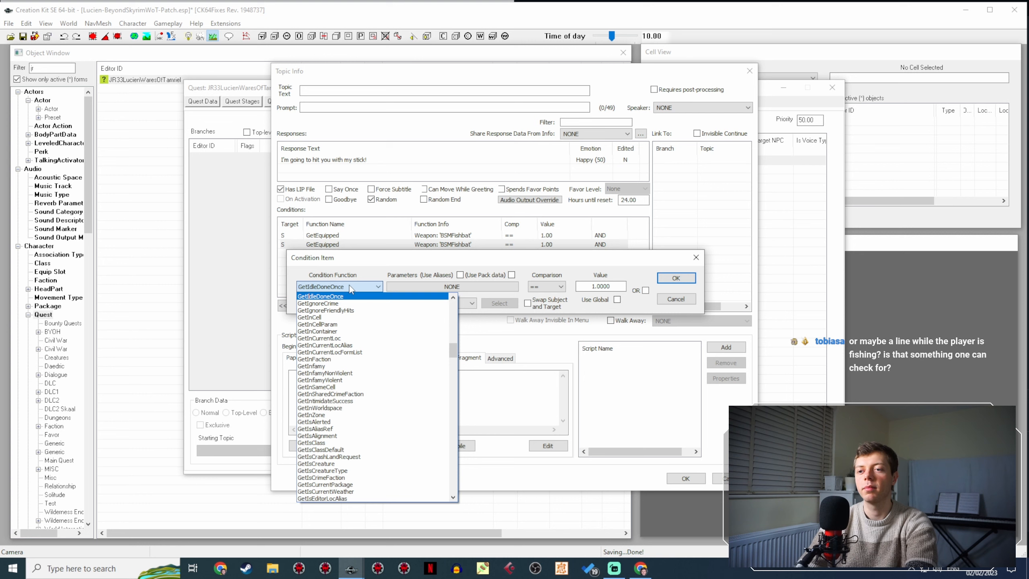
text(sr)
key(Return)
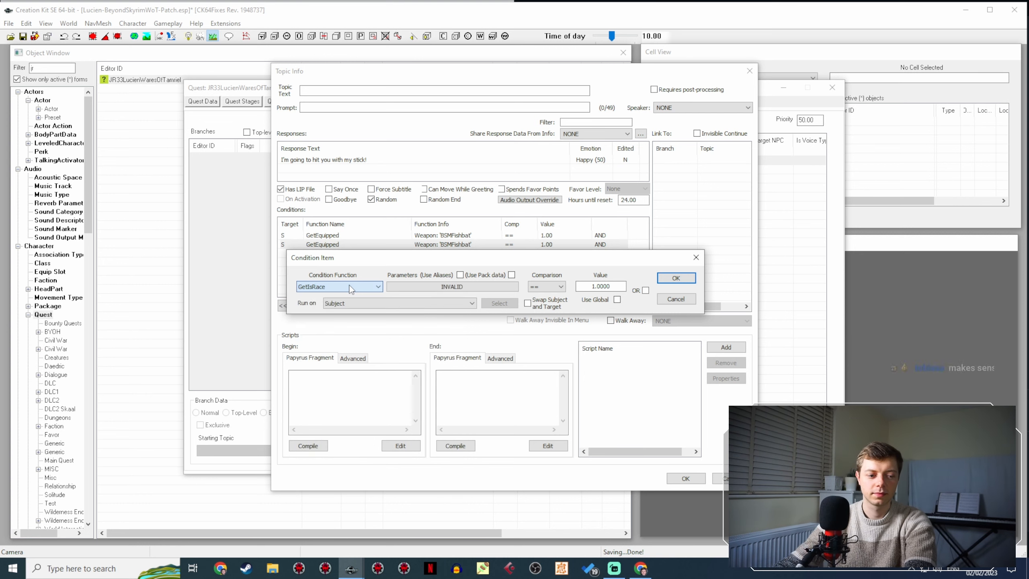
Run the GetIsRace condition on the Combat Target with SlaughterfishRace as its race, and accept the condition.
click(430, 303)
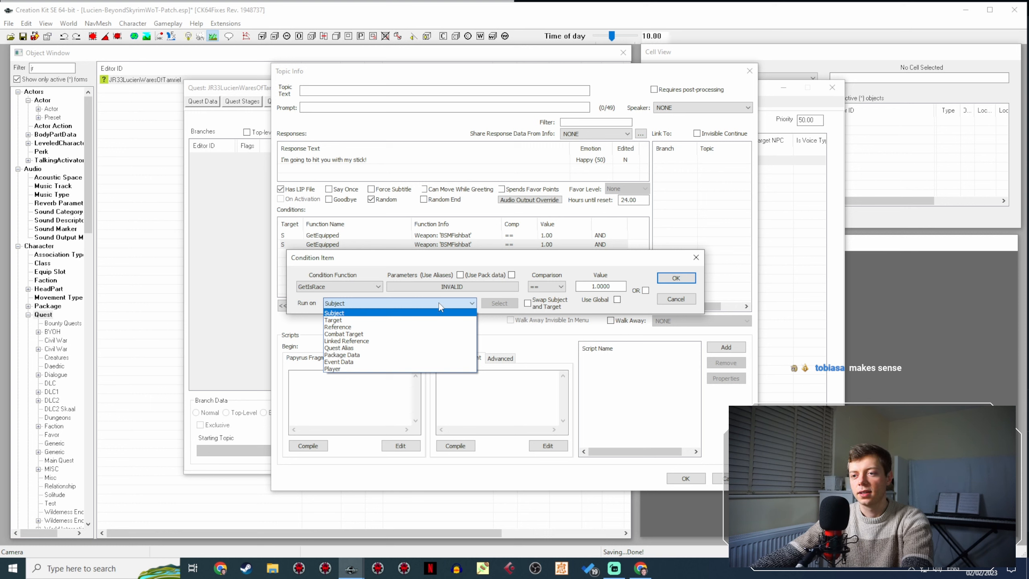
click(439, 302)
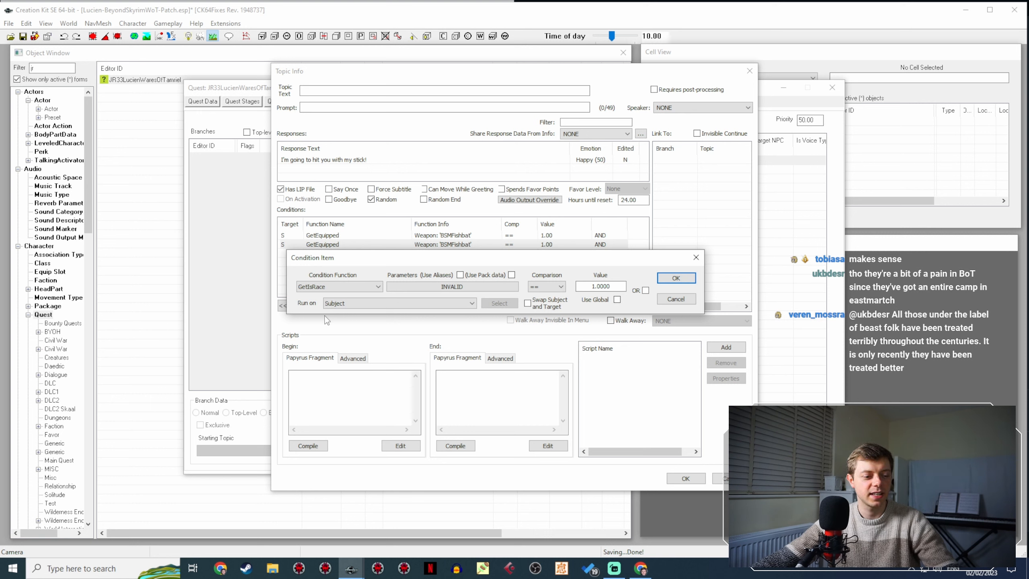
click(366, 304)
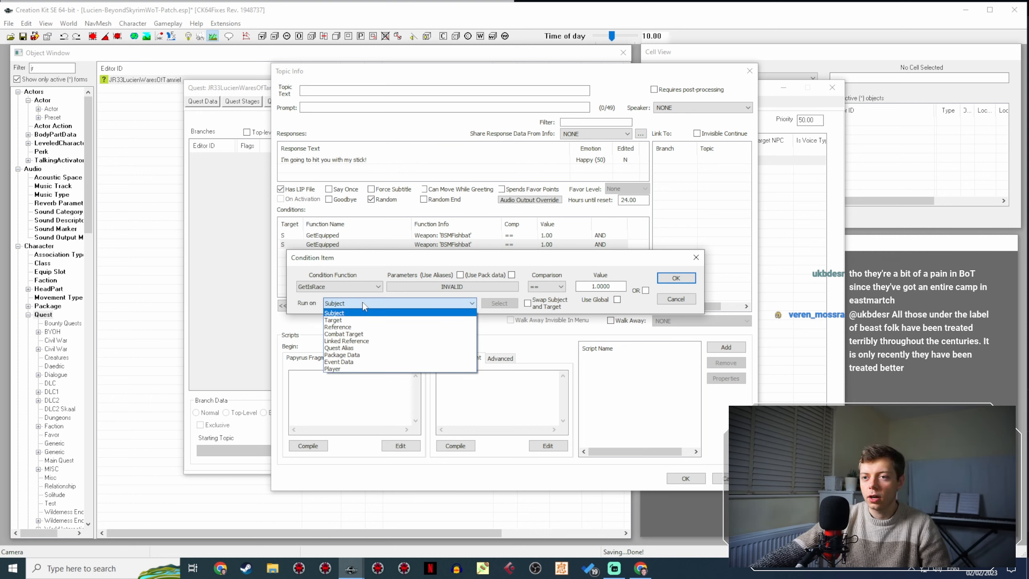
click(344, 333)
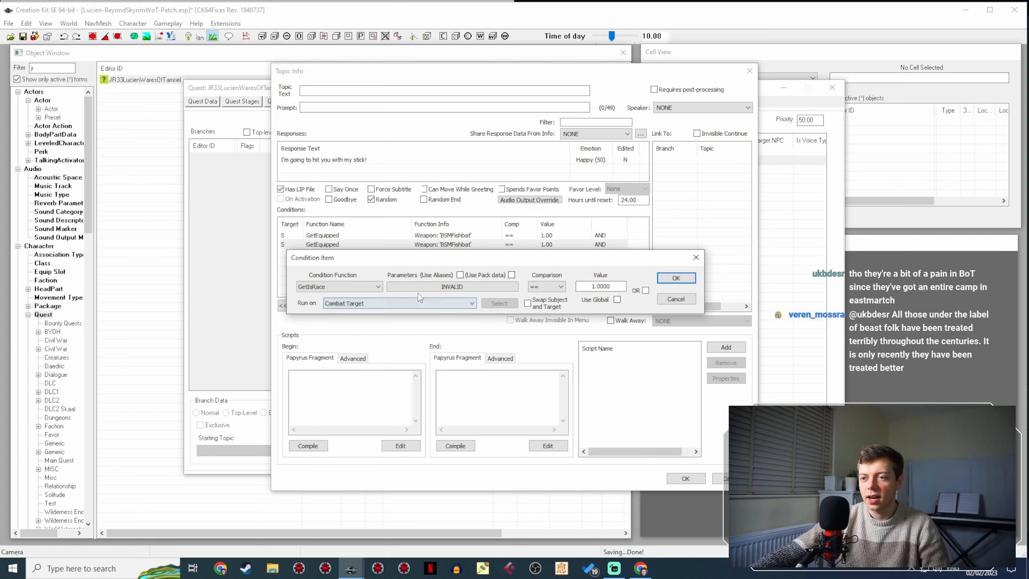
click(429, 286)
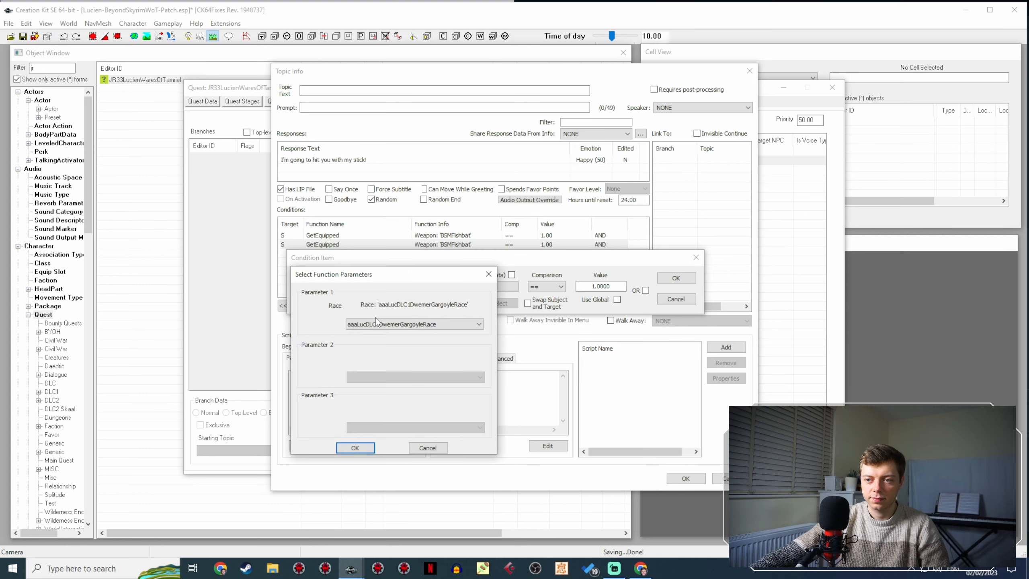
click(365, 325)
text(sl)
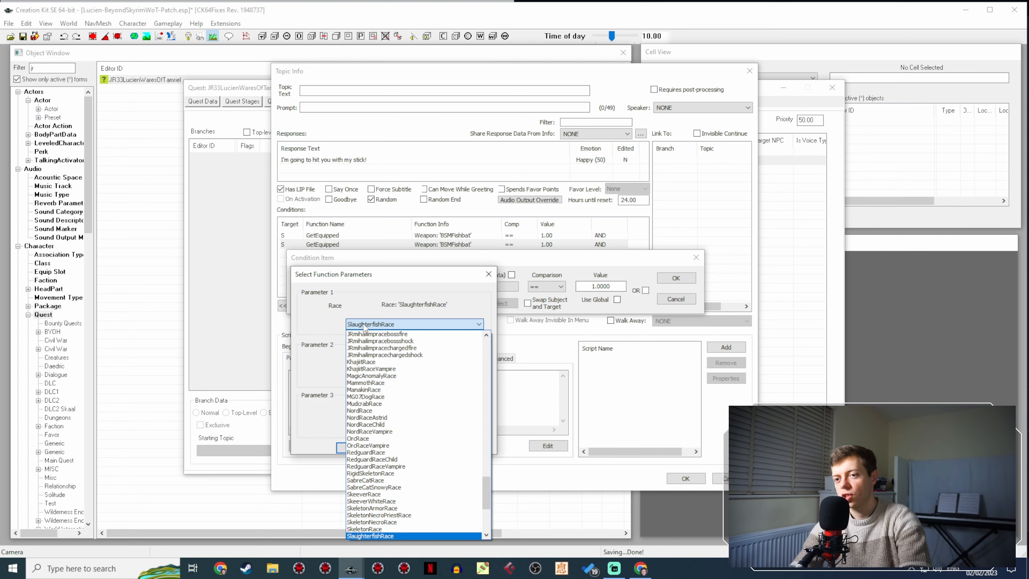
key(Return)
key(Return)
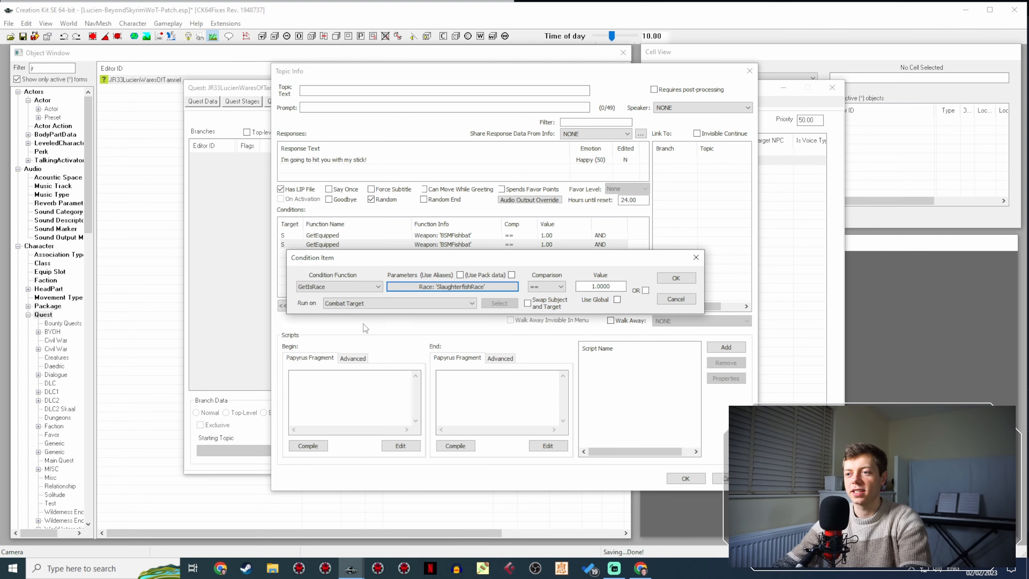
click(675, 278)
Replace the response text with "Hold still and let me whack you! I am holding the tool specifically designed for this exact purpose".
double_click(322, 160)
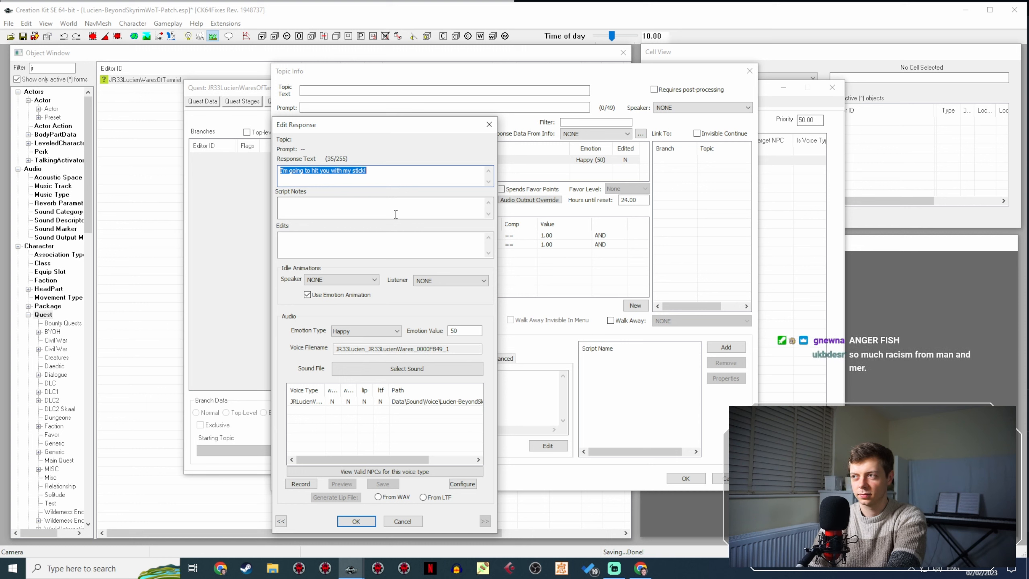
text(I)
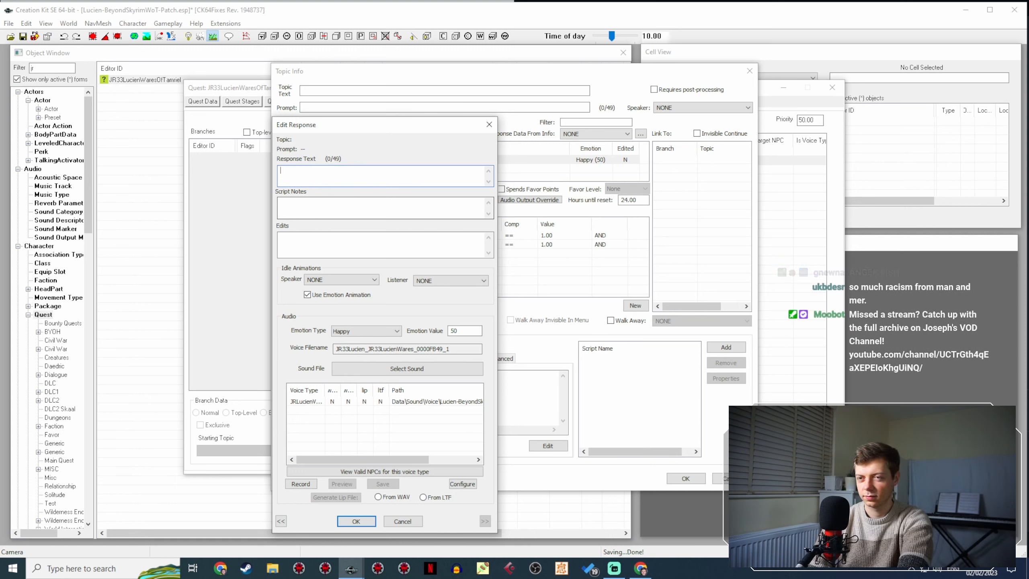
text(old st)
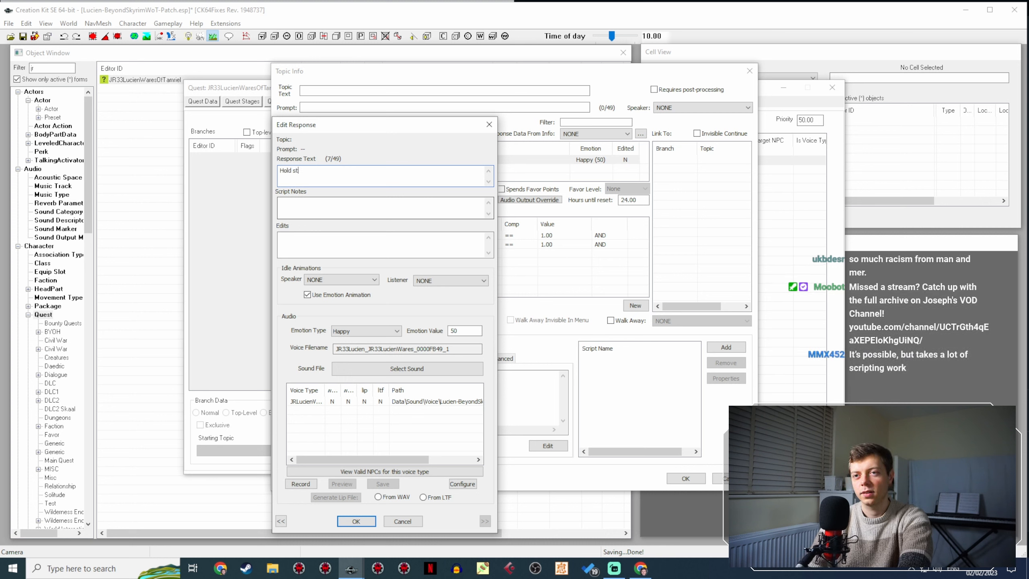
text(ill and let me whack you! I a)
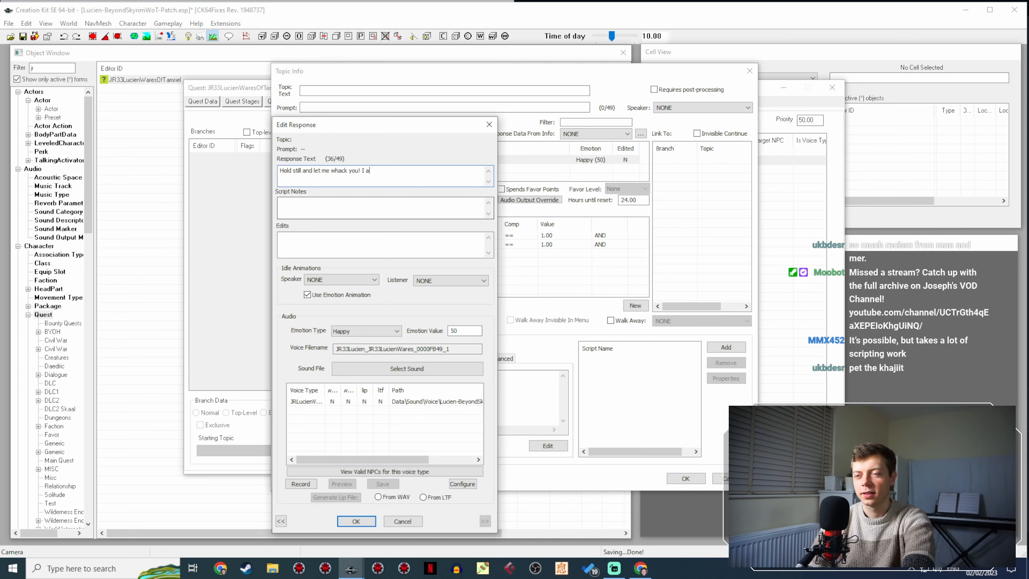
text(m holding the)
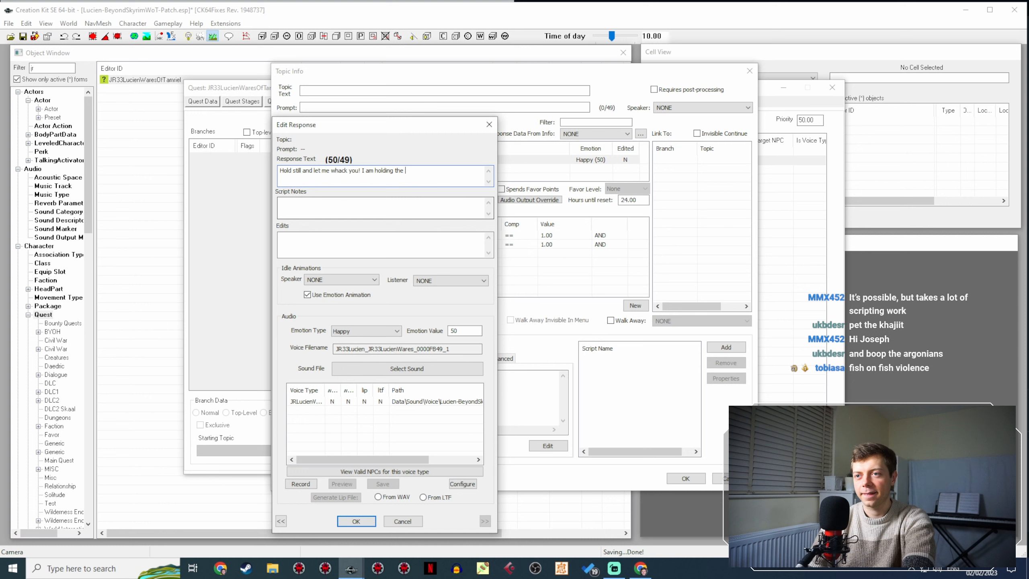
text(tool specif)
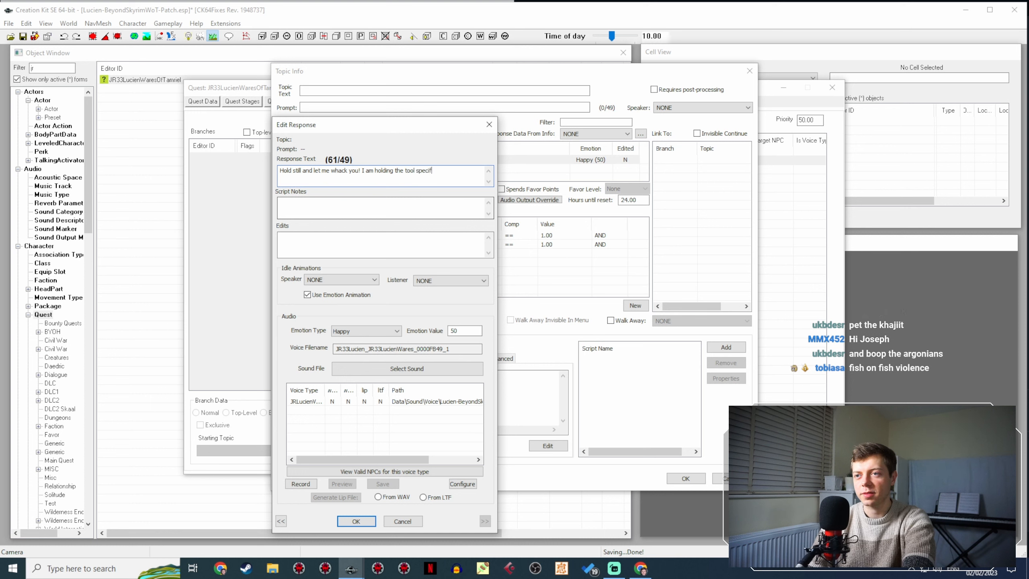
text(ically designed f)
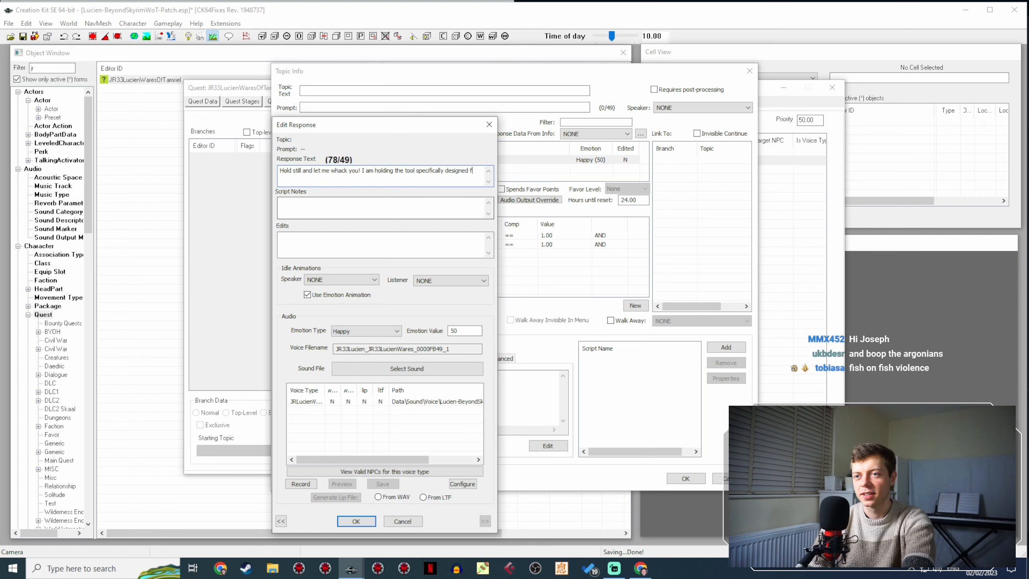
text(xac)
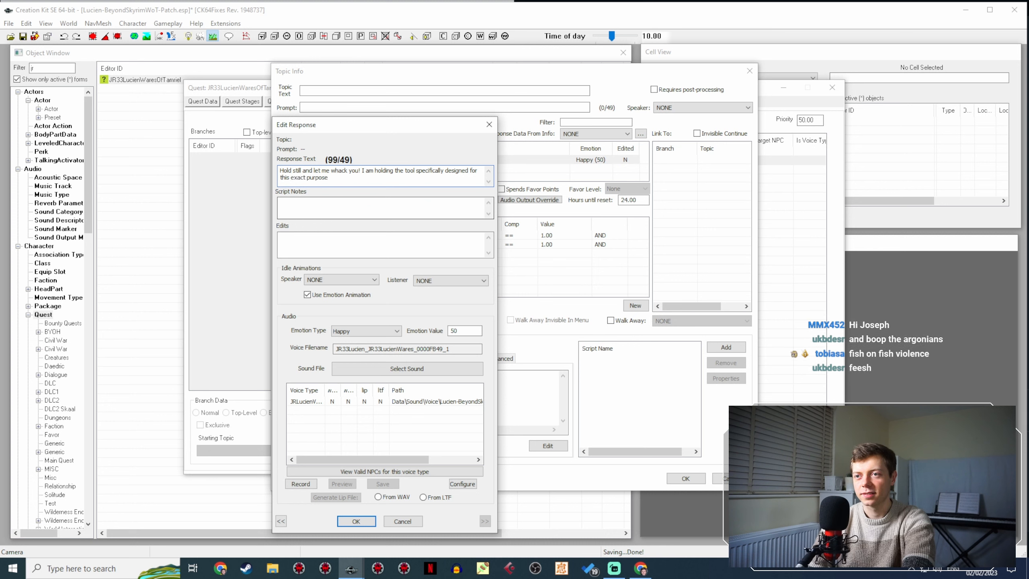
text(t purpose)
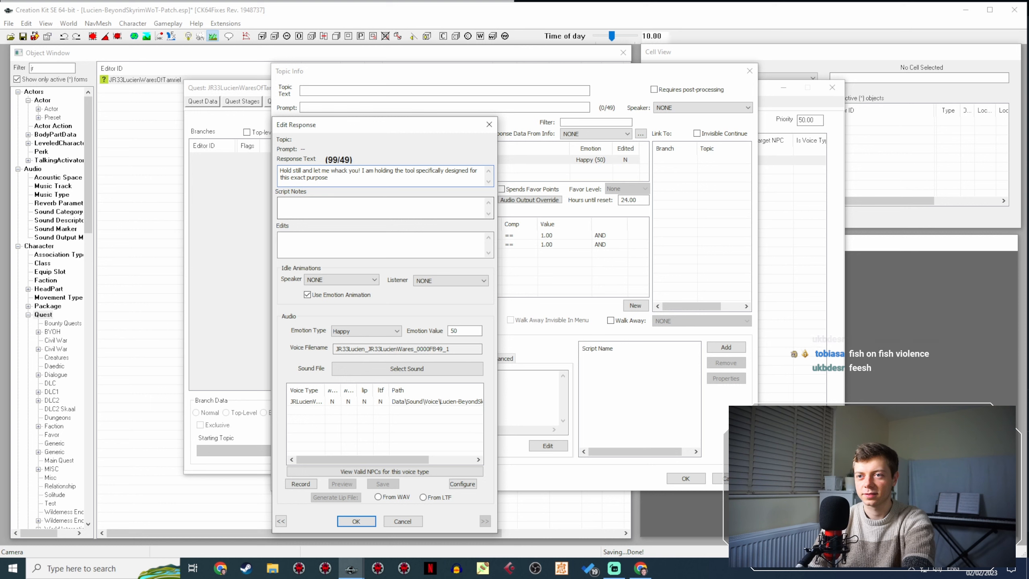
Finish the response's second sentence with ", the least you could do is cooperate!".
text(!)
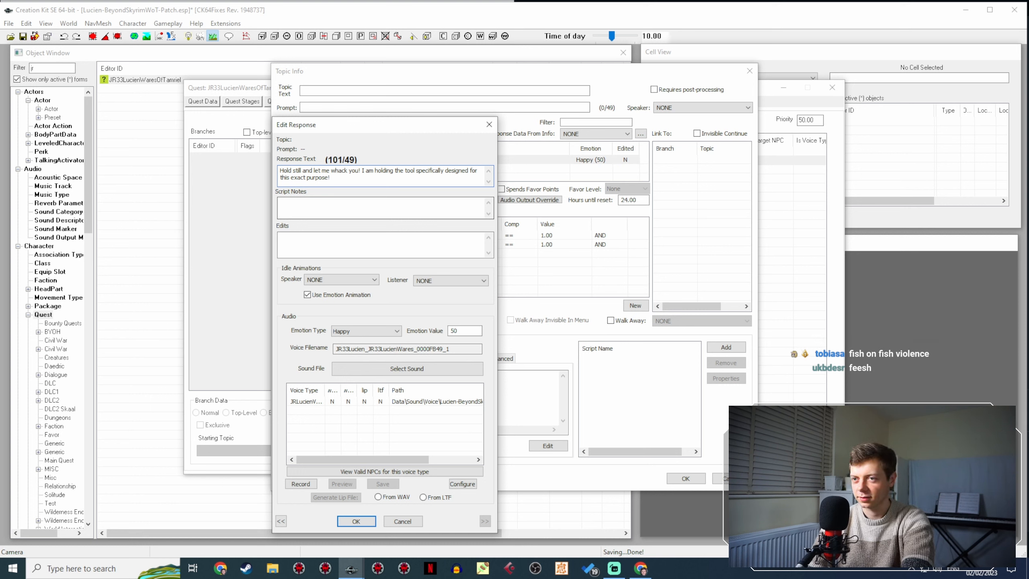
text( T)
key(BackSpace)
key(BackSpace)
key(BackSpace)
text(, th)
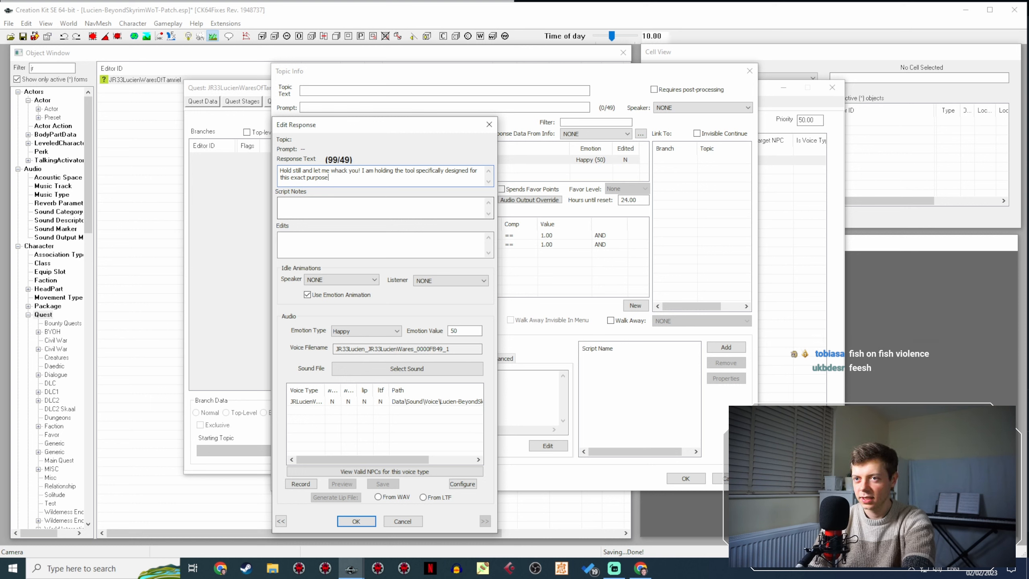
text(e least you could do is cooperate!)
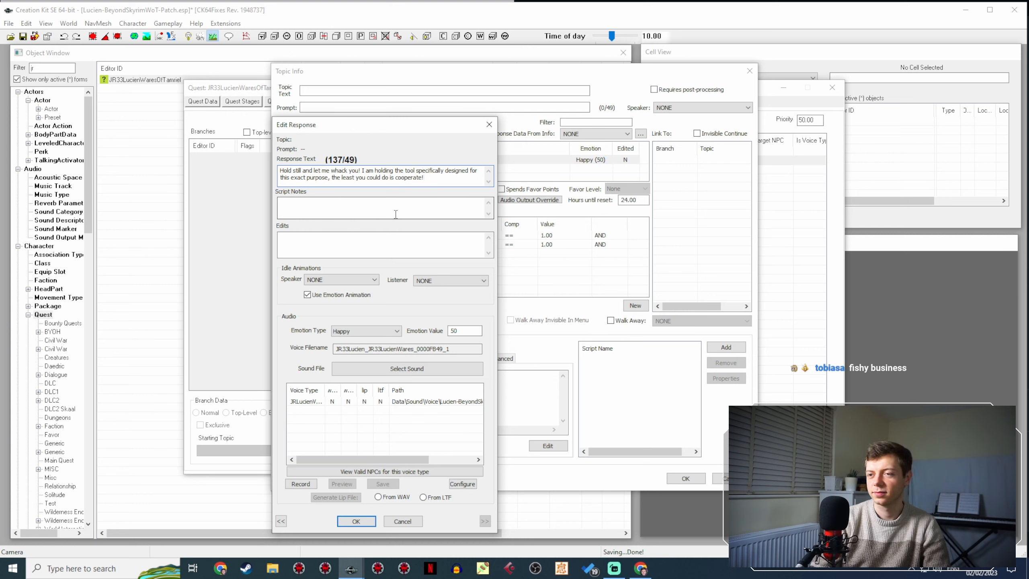
Set the slaughterfish taunt response's emotion type to Neutral and accept the response.
click(387, 331)
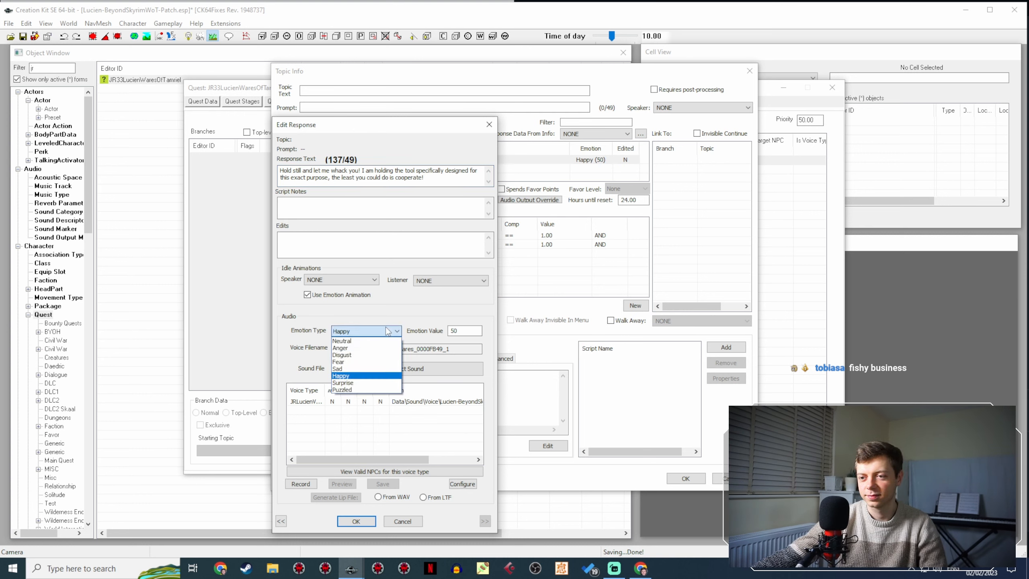
click(341, 341)
click(353, 520)
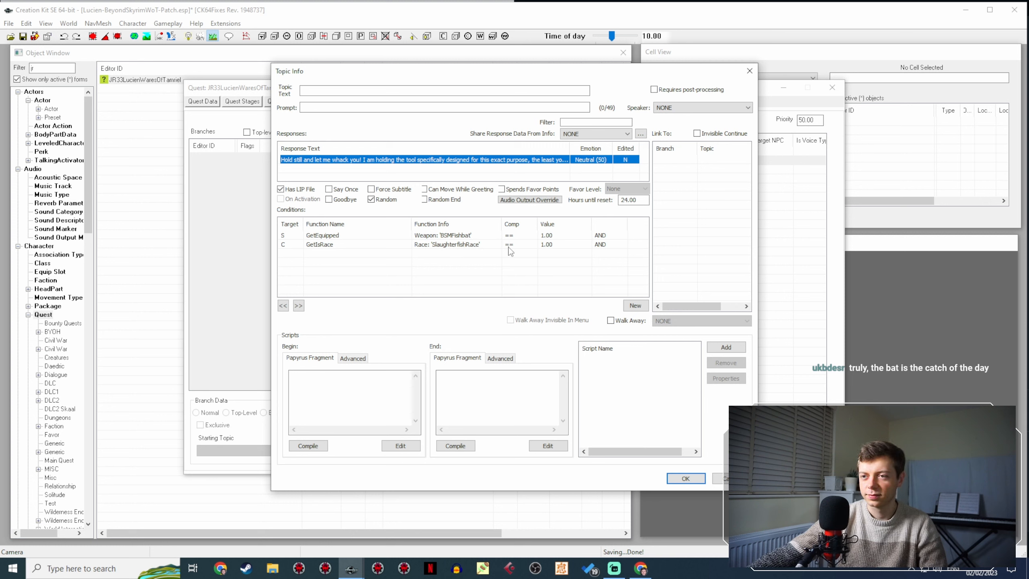
Accept the slaughterfish taunt's topic info, close the quest with its changes kept, and save the plugin.
click(485, 270)
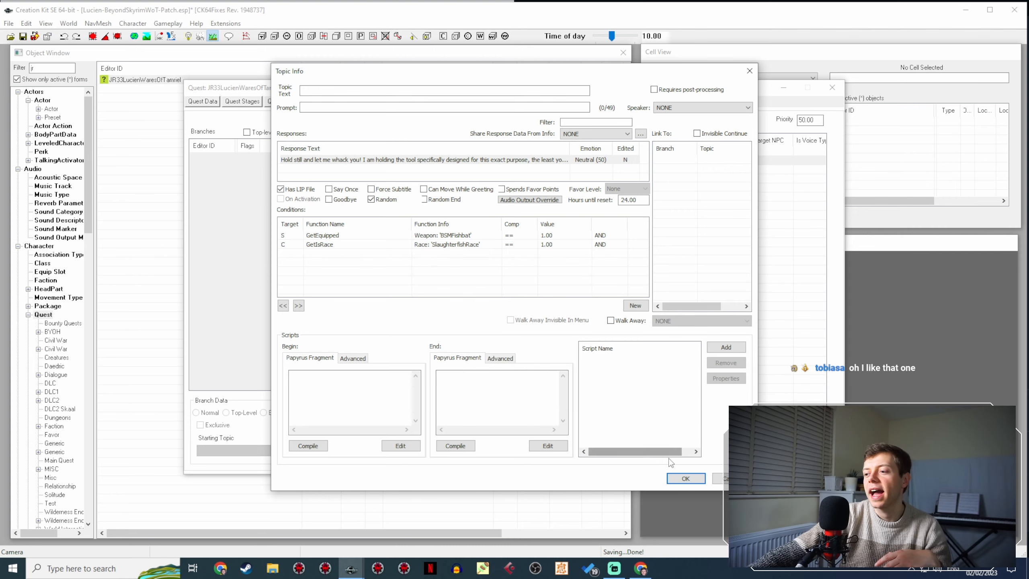
click(686, 478)
click(769, 462)
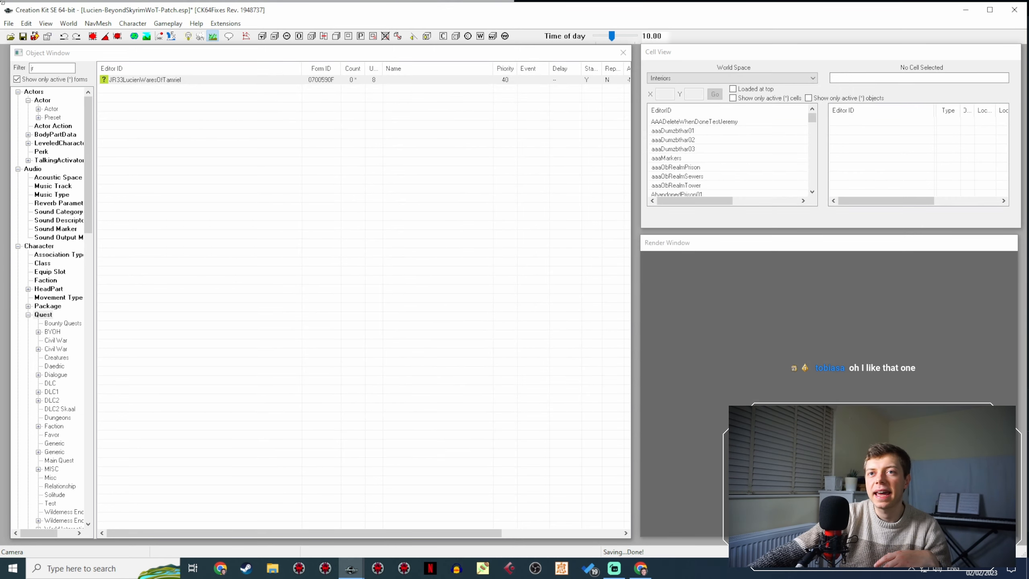
click(23, 37)
Reopen the JR33LucienWaresOfTamriel quest, review its combat taunt lines and miscellaneous Hello lines, and close it.
click(183, 80)
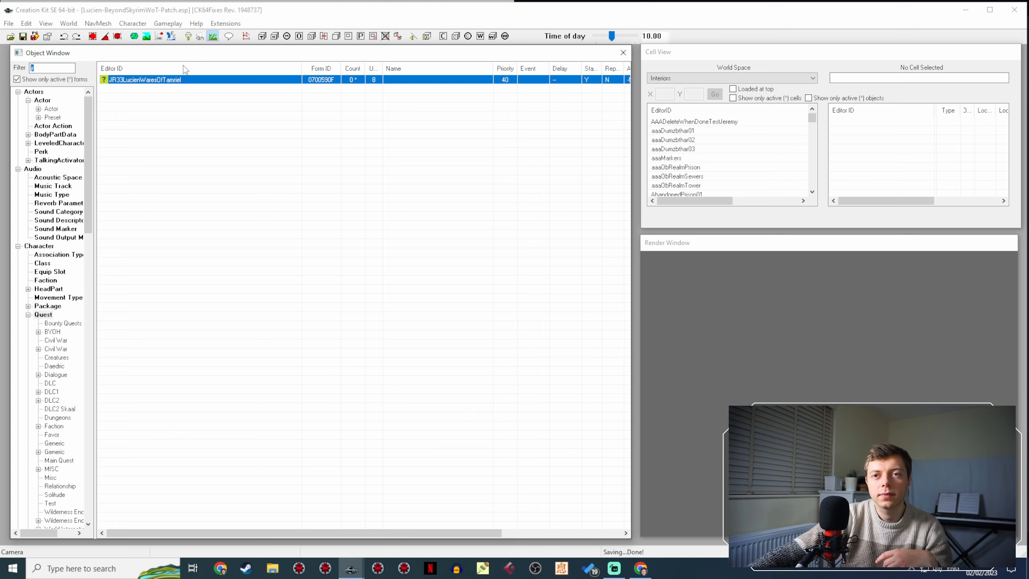
double_click(178, 79)
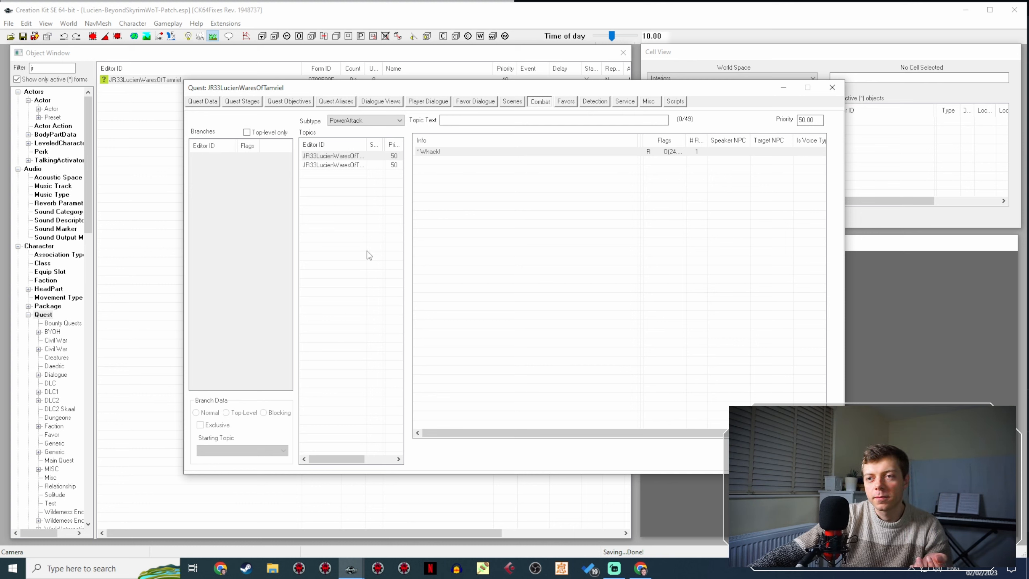
click(359, 168)
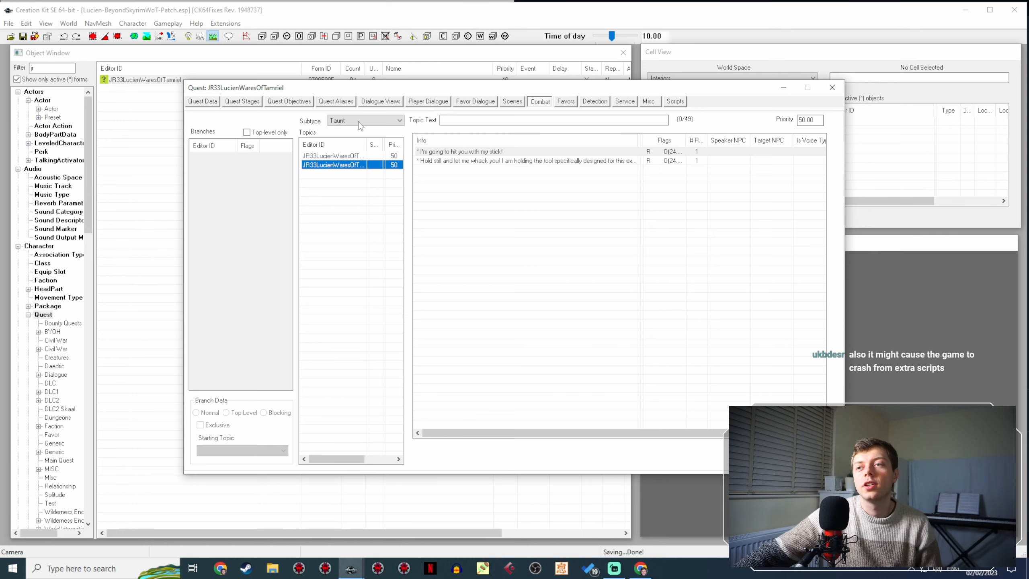
click(429, 102)
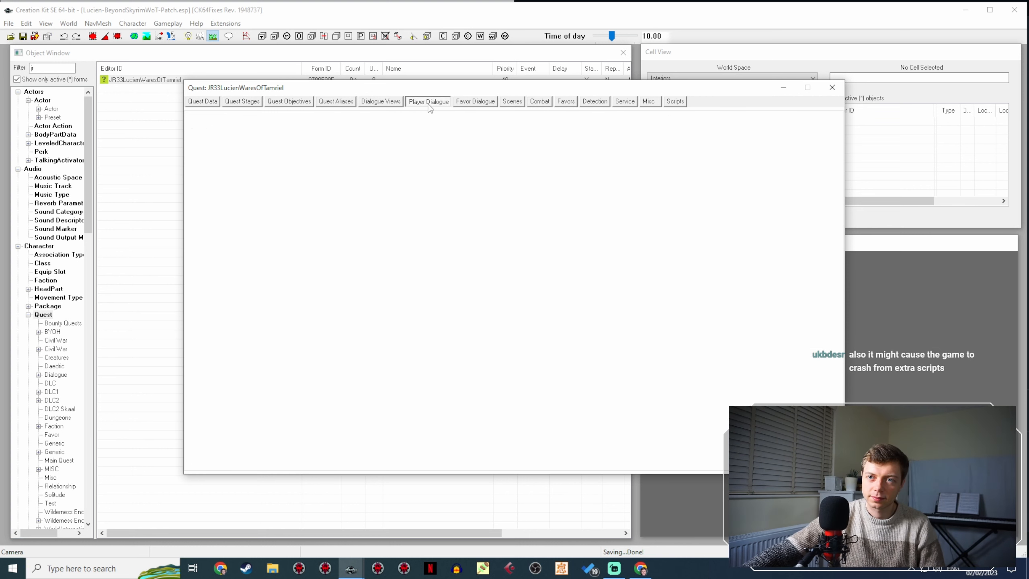
key(Right)
key(Right)
key(Right)
key(Right)
key(Right)
key(Right)
key(Right)
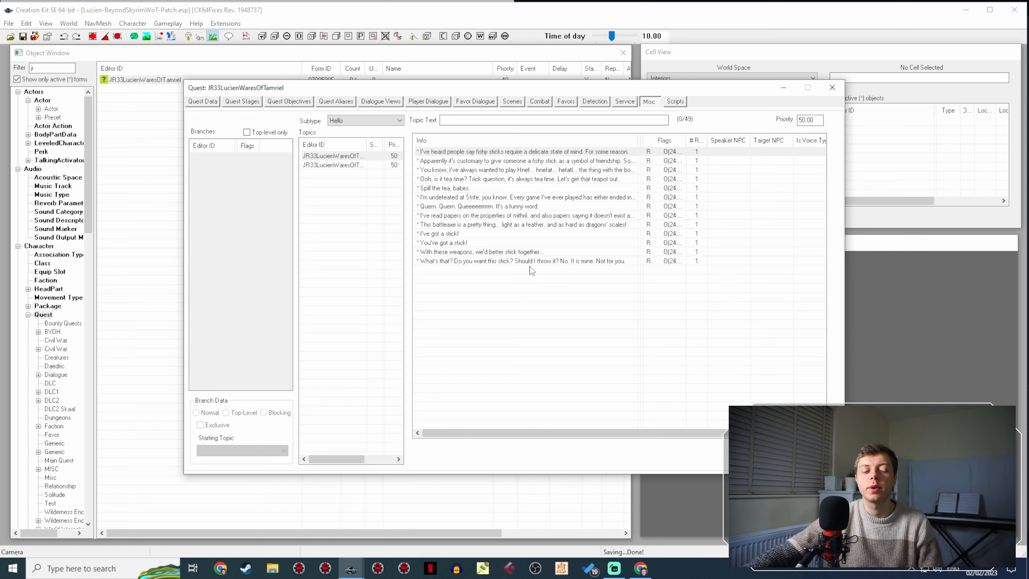
click(503, 261)
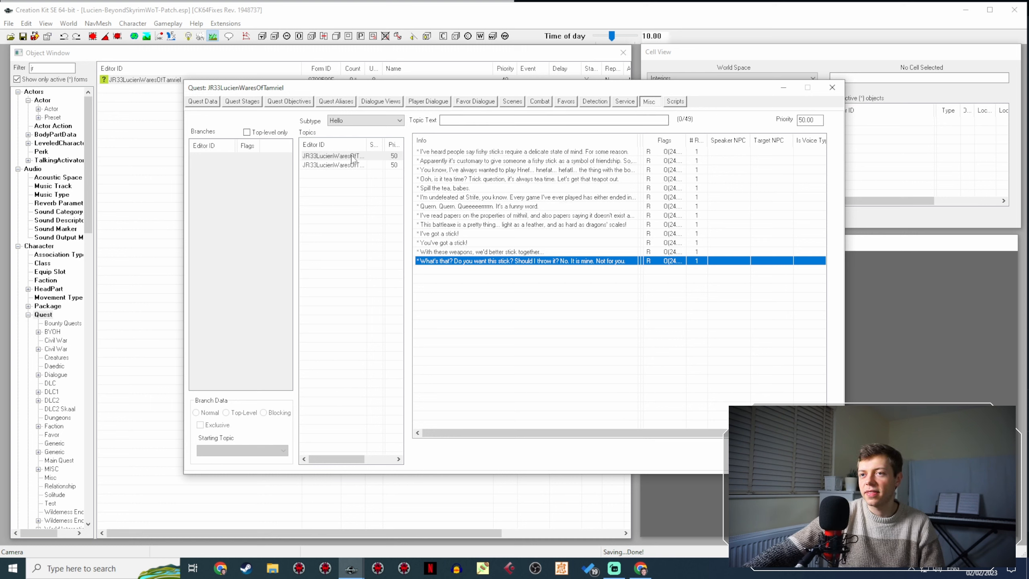
key(Escape)
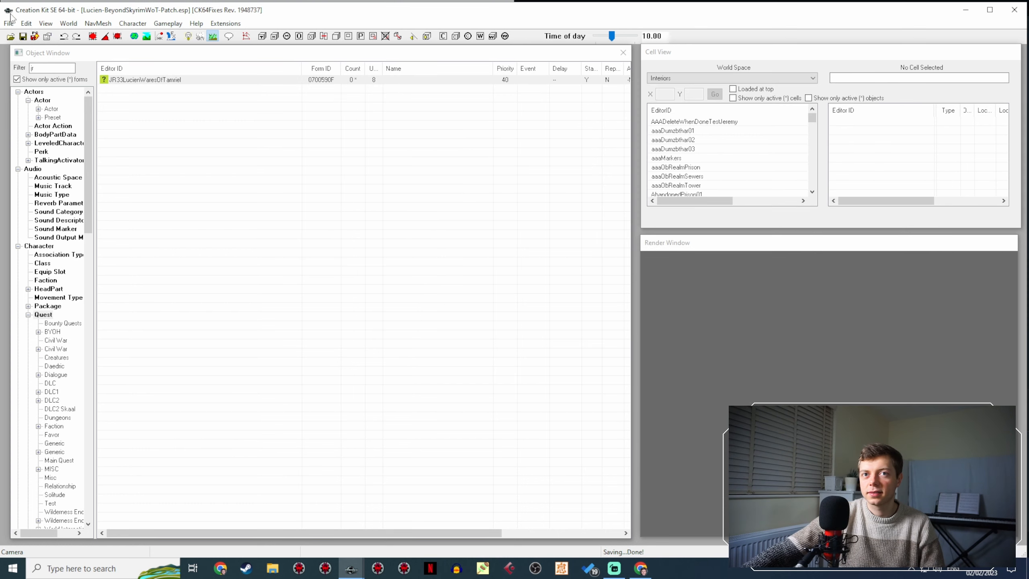
In the JR33LucienWaresOfTamriel quest's Hello topic, duplicate the "You've got a stick!" line and move the copy to the end of the list.
click(144, 80)
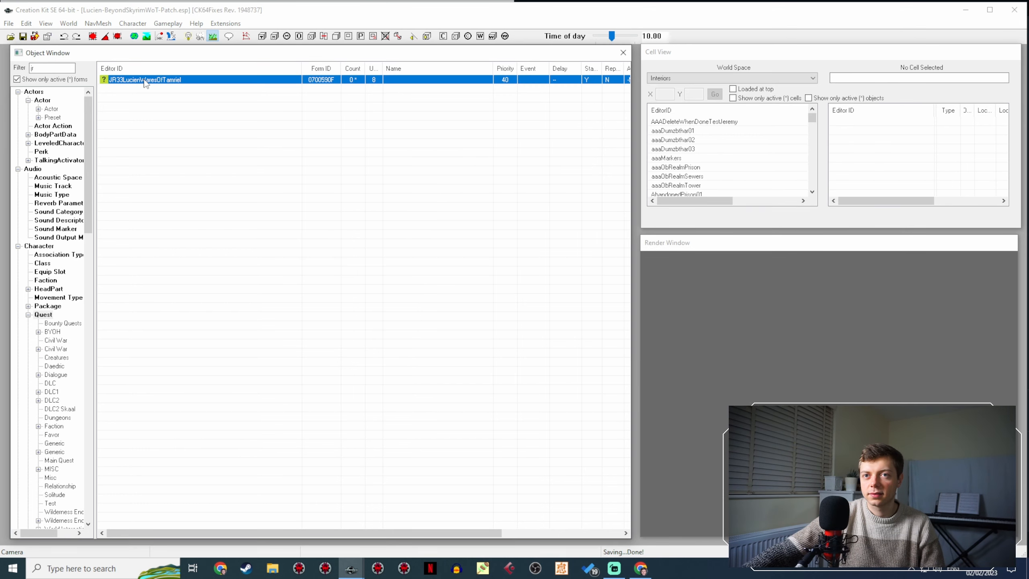
click(656, 569)
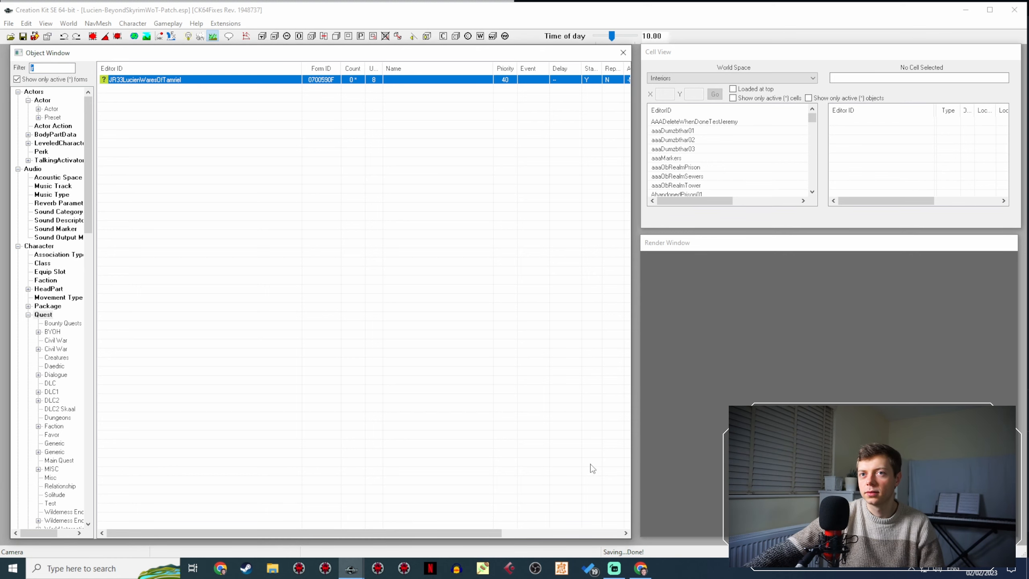
key(Return)
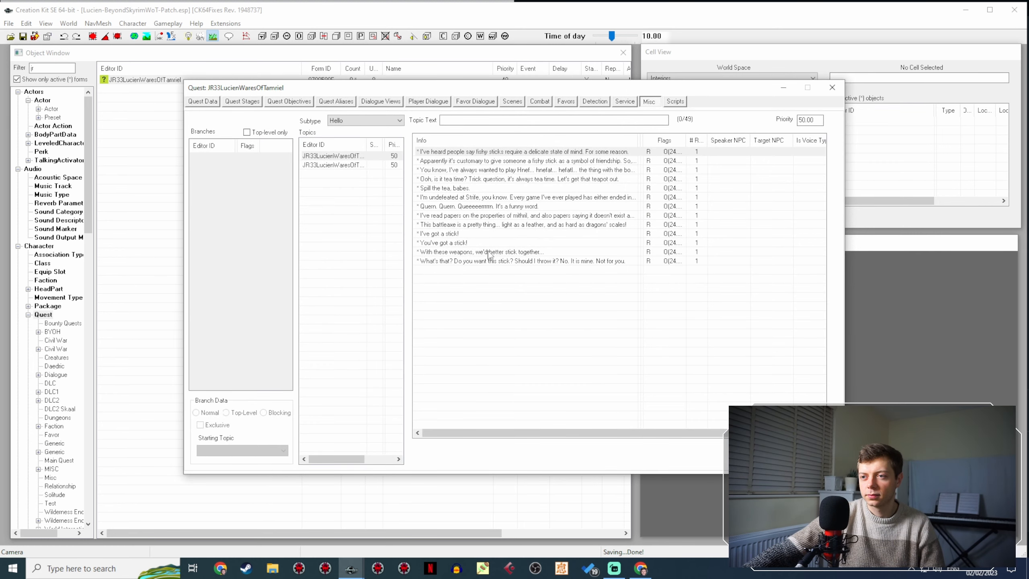
right_click(465, 242)
click(479, 259)
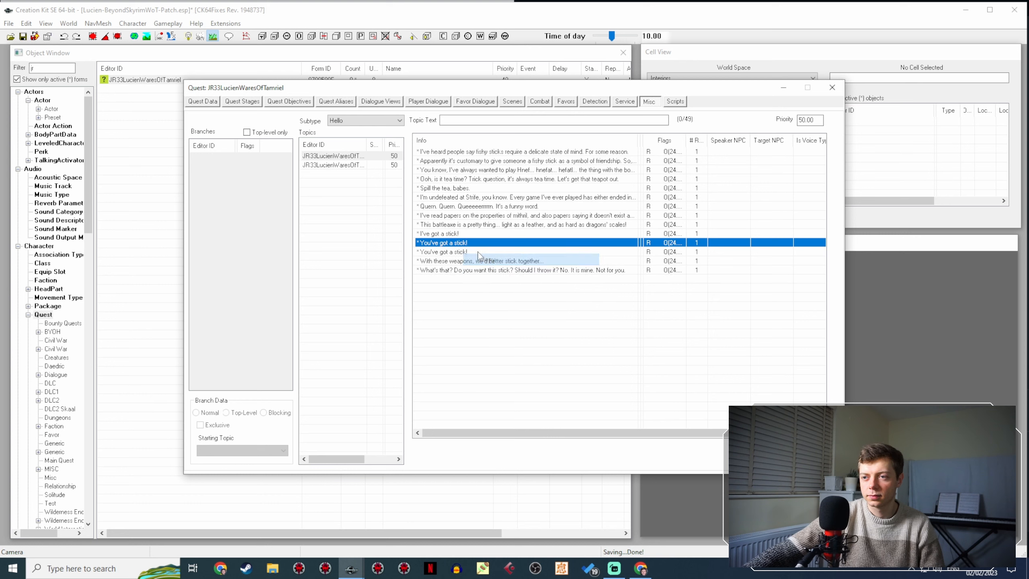
drag(479, 254, 461, 289)
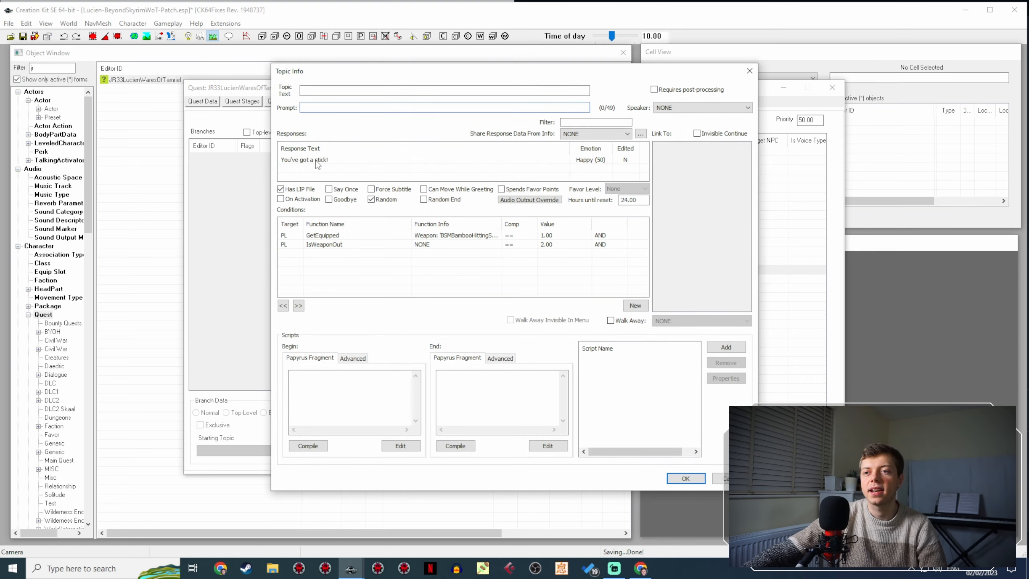
Change the weapon checked by the line's GetEquipped condition to BSMFishbat.
click(459, 236)
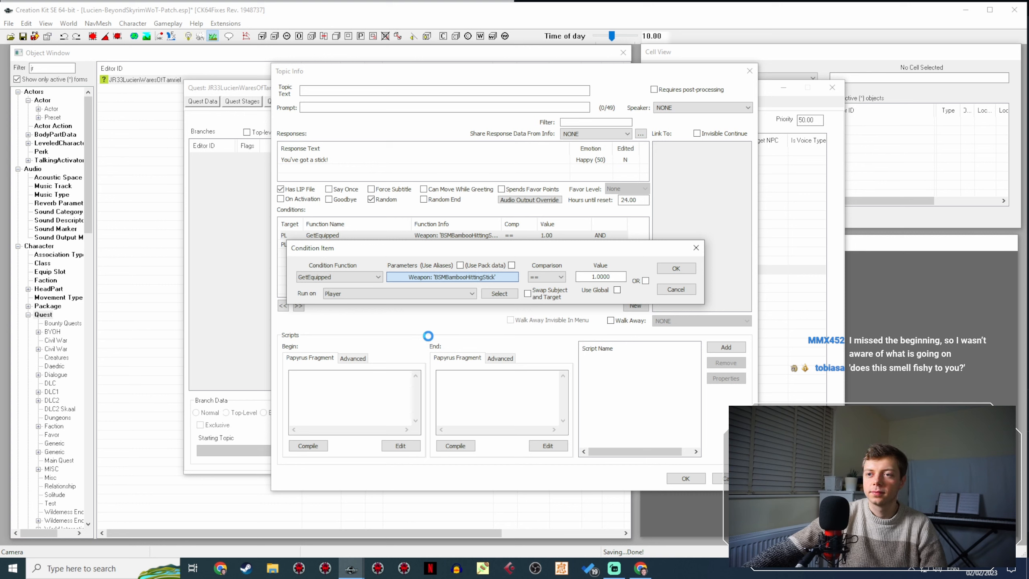
click(414, 315)
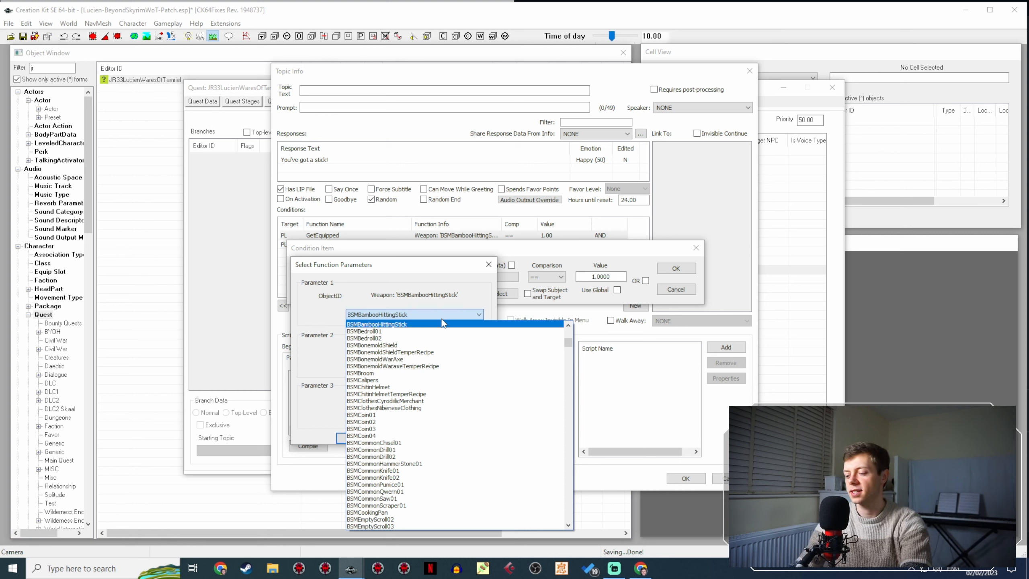
text(BSMFishbat)
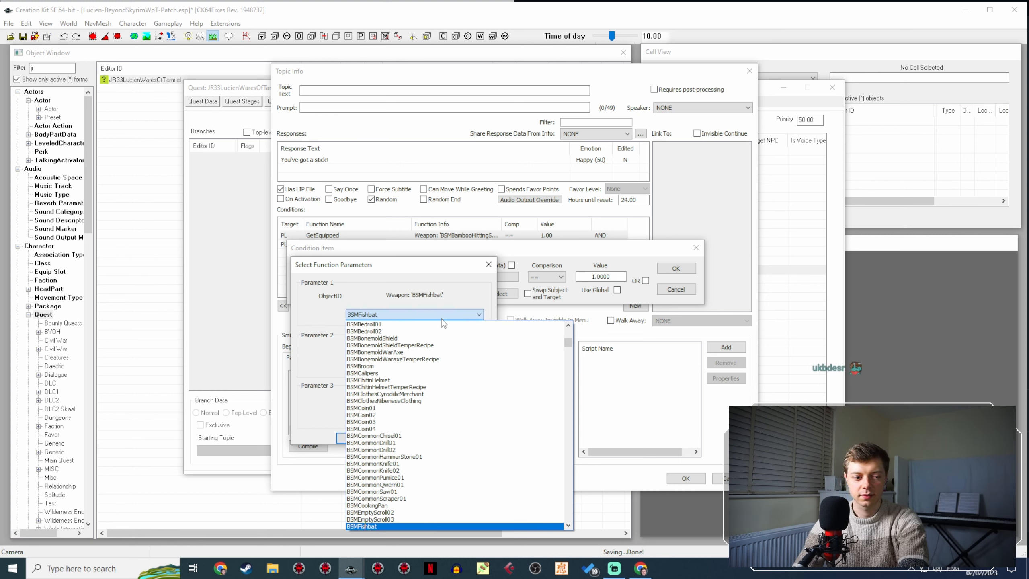
key(Return)
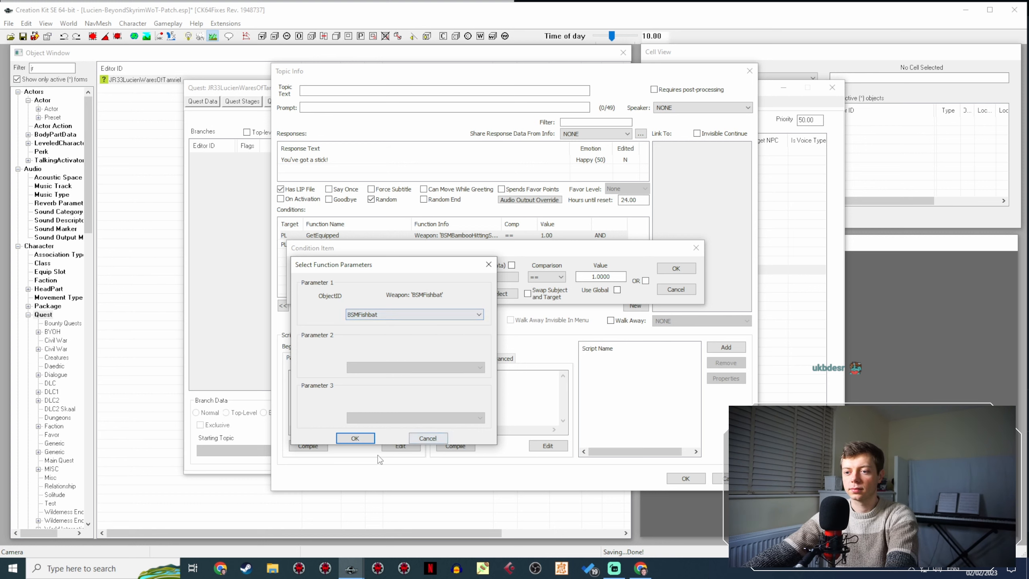
click(355, 438)
click(687, 268)
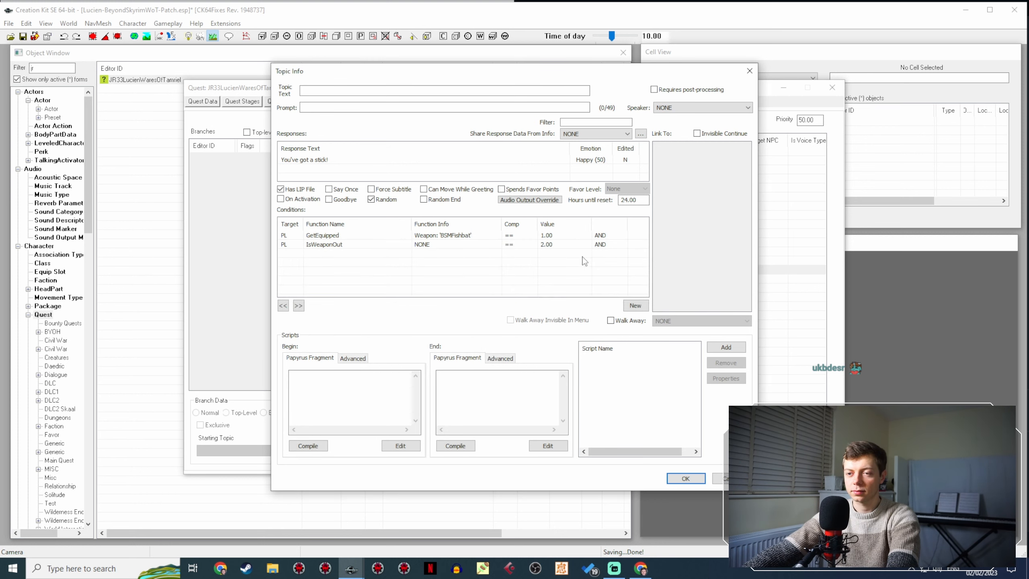
Replace the response text "You've got a stick!" with "I feel like that's a very specific weapon choice.".
double_click(312, 159)
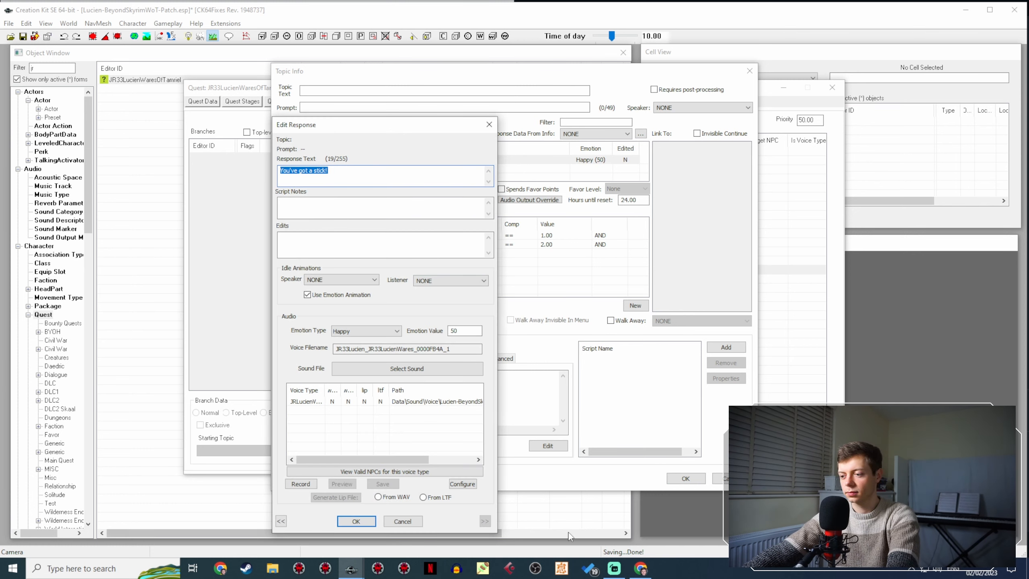
click(641, 568)
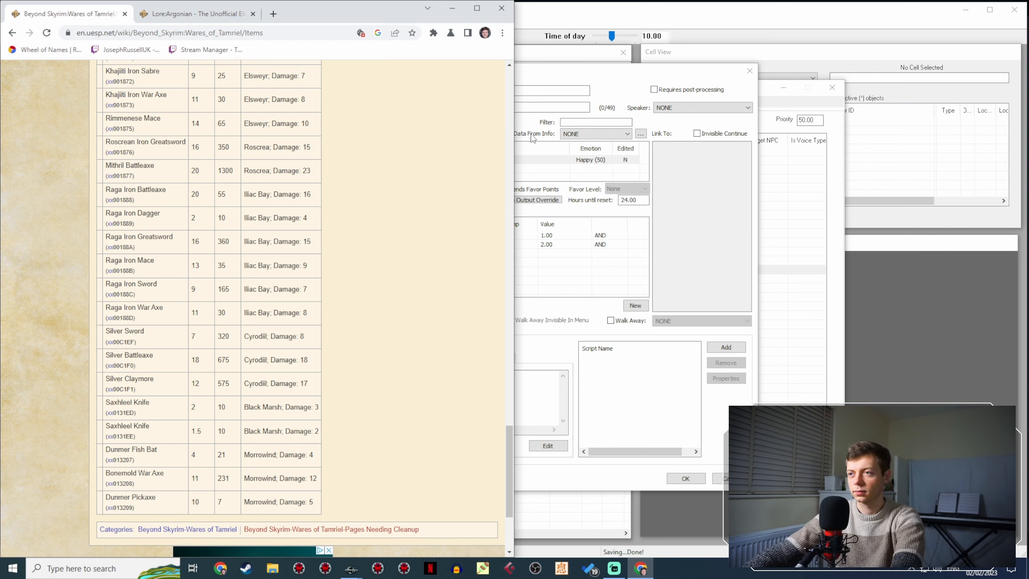
click(545, 156)
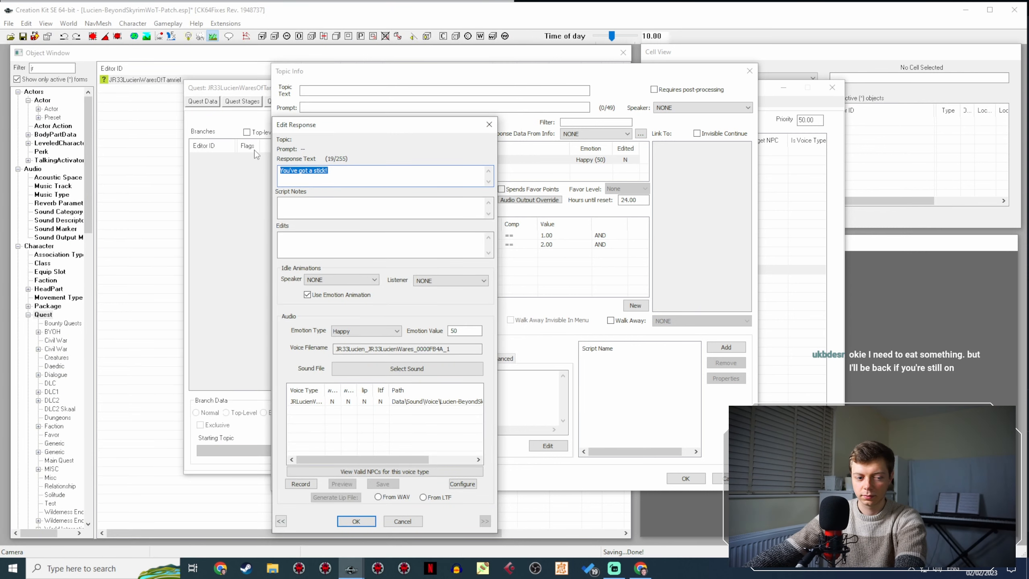
text(i F)
key(BackSpace)
key(BackSpace)
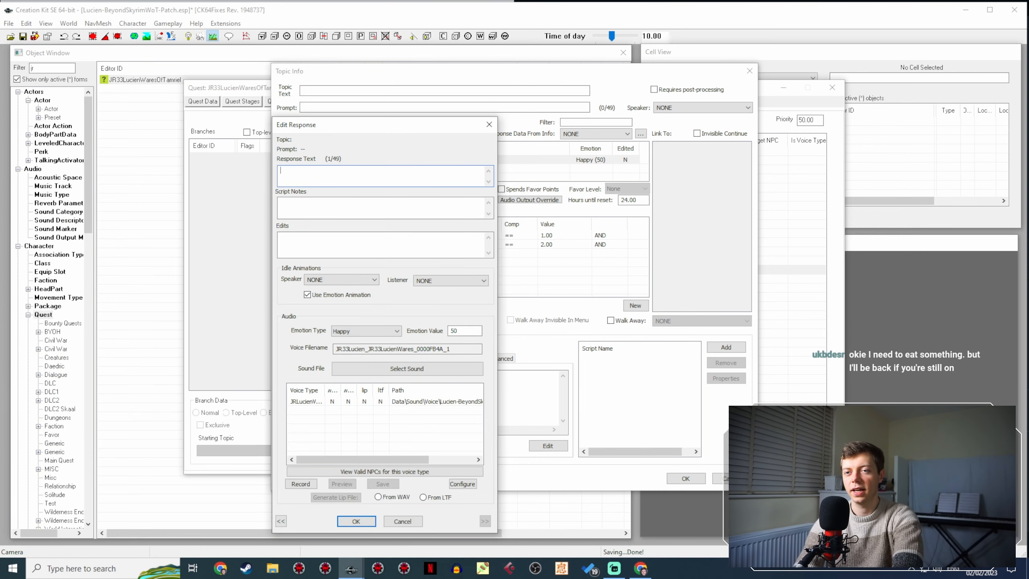
text(feel like that's a very specific w)
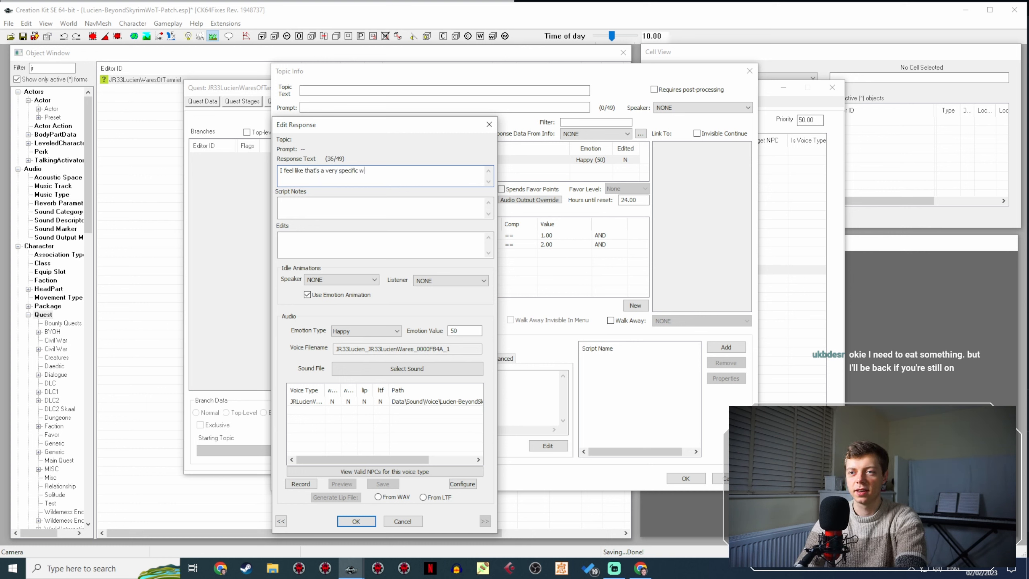
text(eapon choice.)
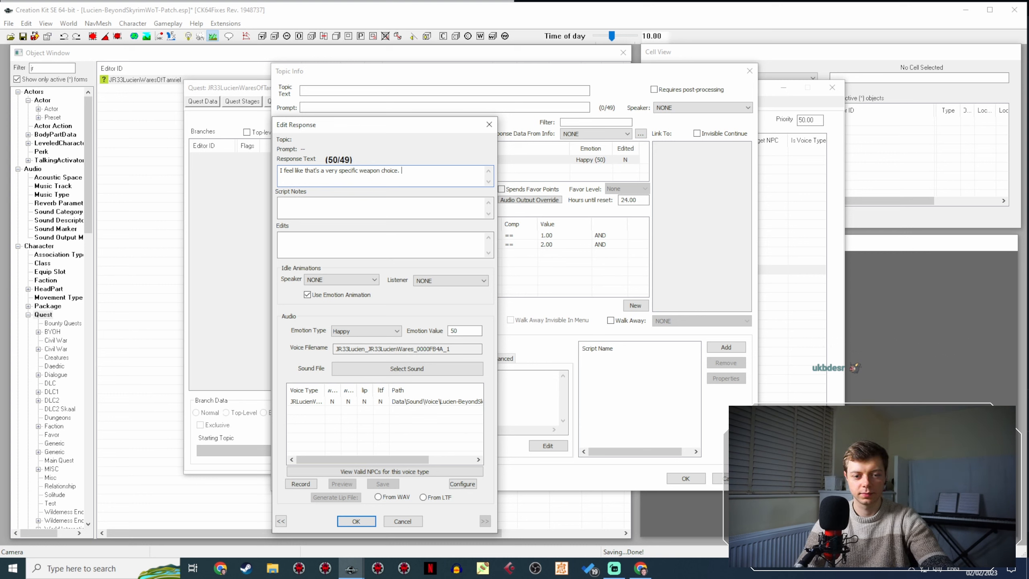
text( Are we)
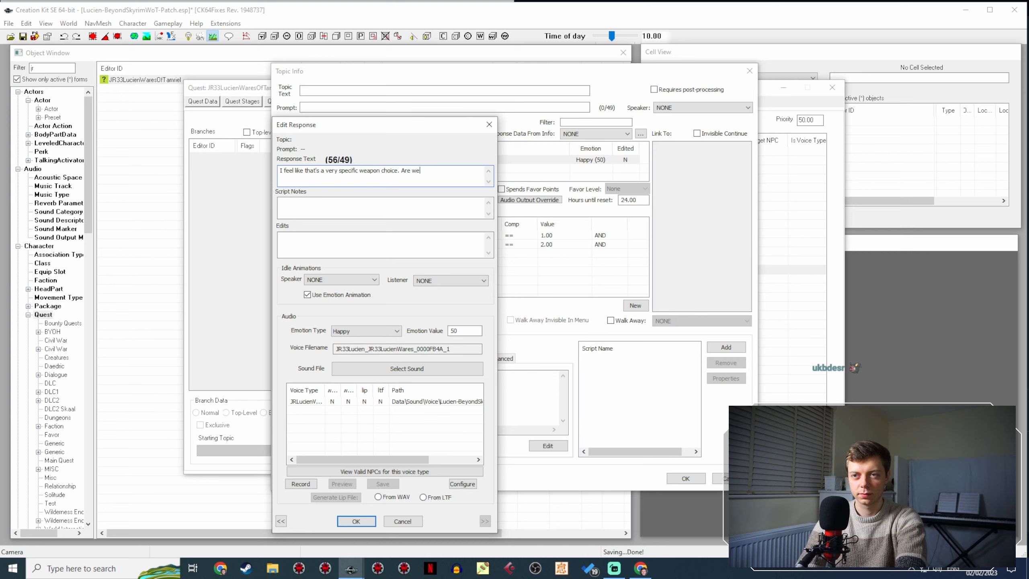
text(hugely)
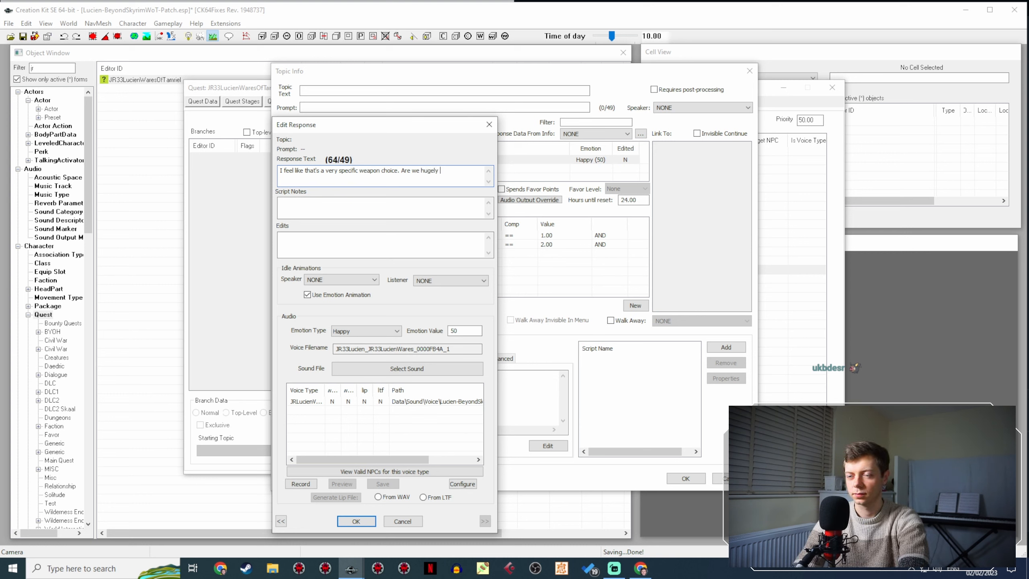
key(BackSpace)
key(BackSpace)
key(BackSpace)
key(BackSpace)
key(BackSpace)
key(BackSpace)
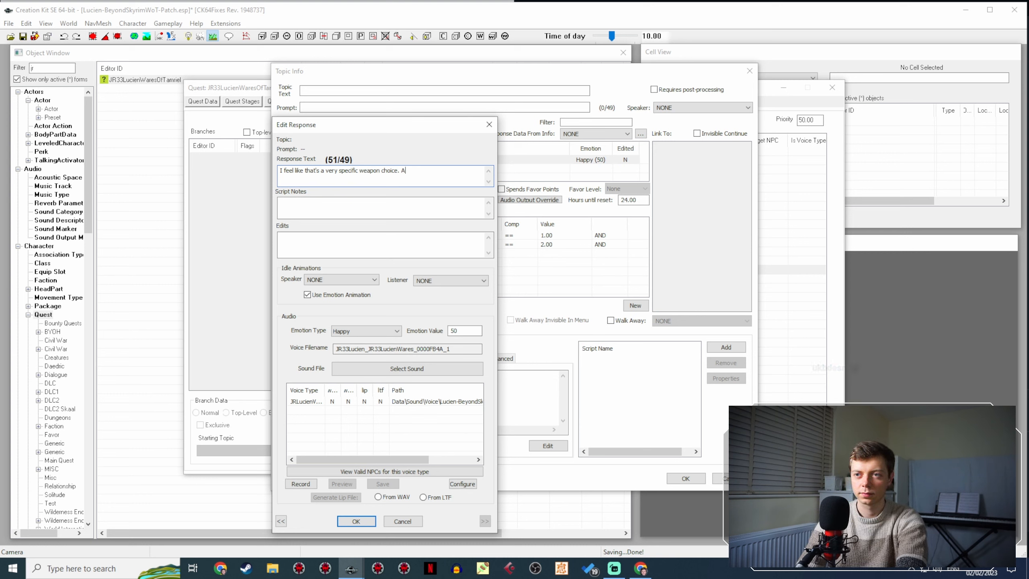
key(alt+Tab)
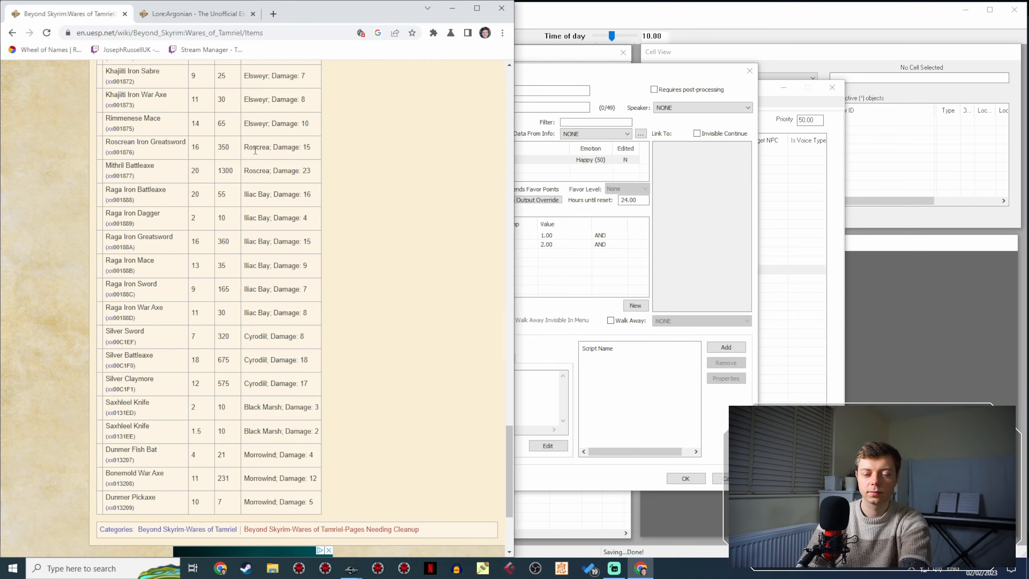
key(alt+Tab)
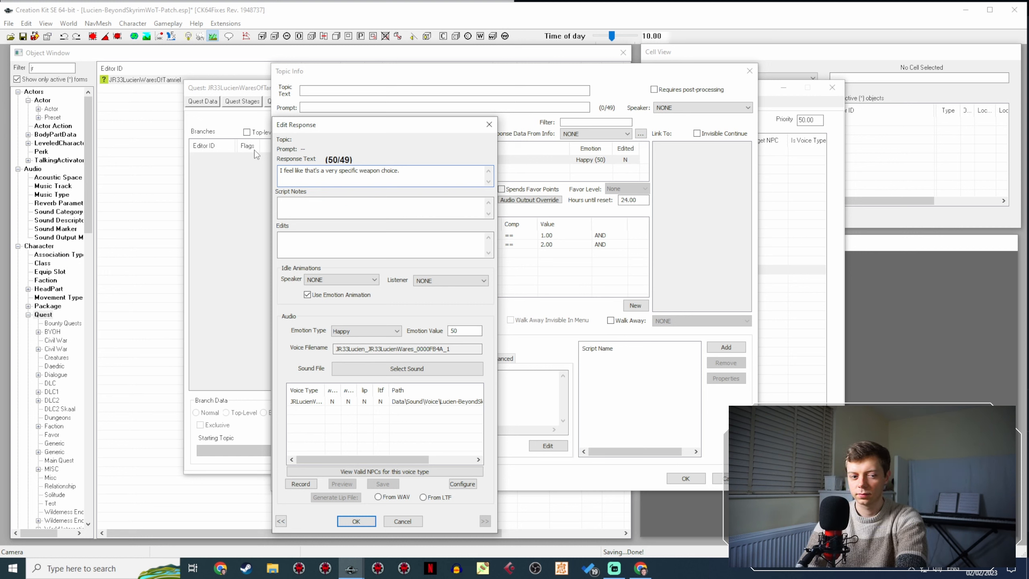
Extend the response text with "Do you know something I don't? Are we about to be mobbed by vengeful fish?".
text(A)
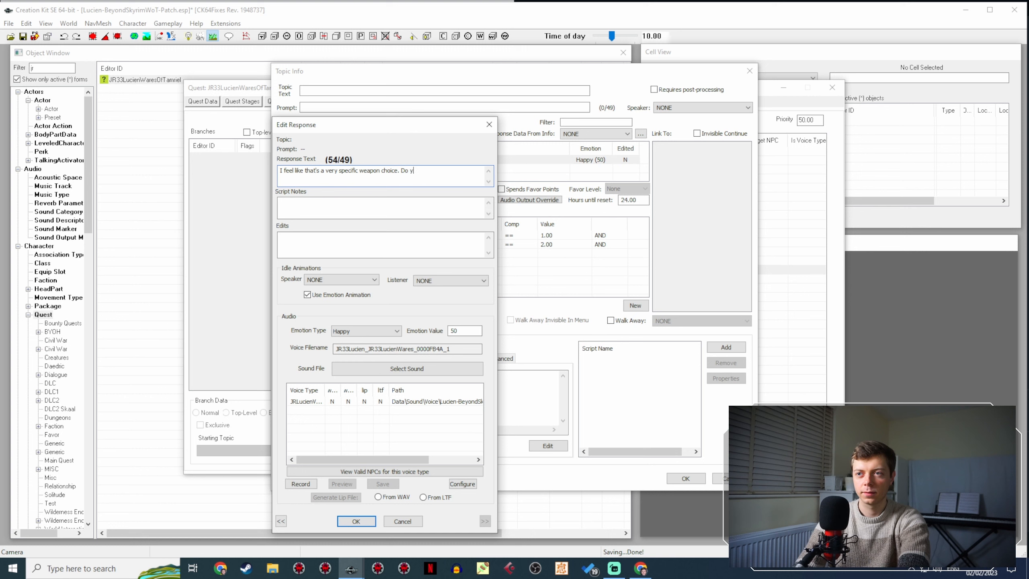
text(o you know something I )
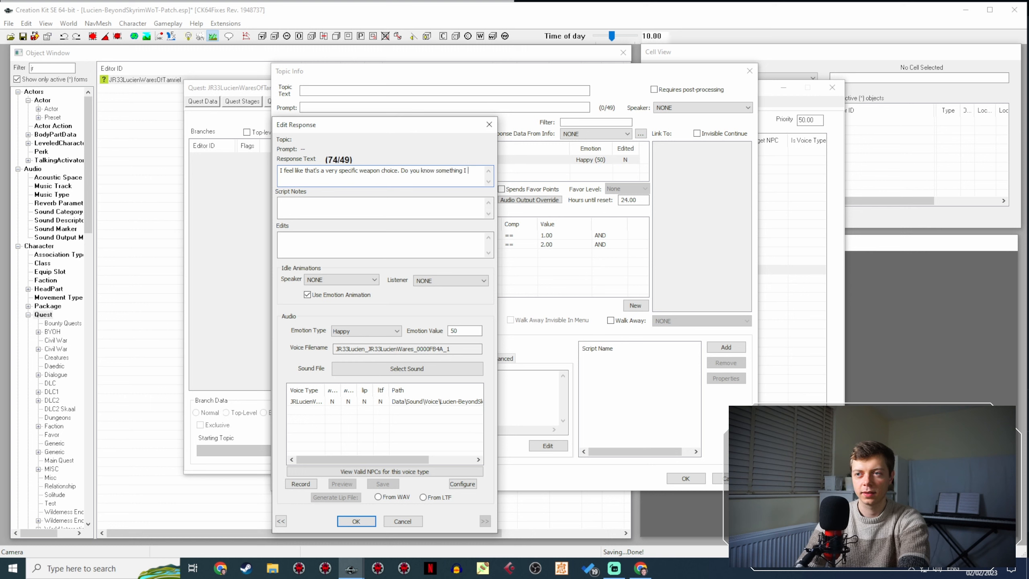
text(don't? Are we about to be )
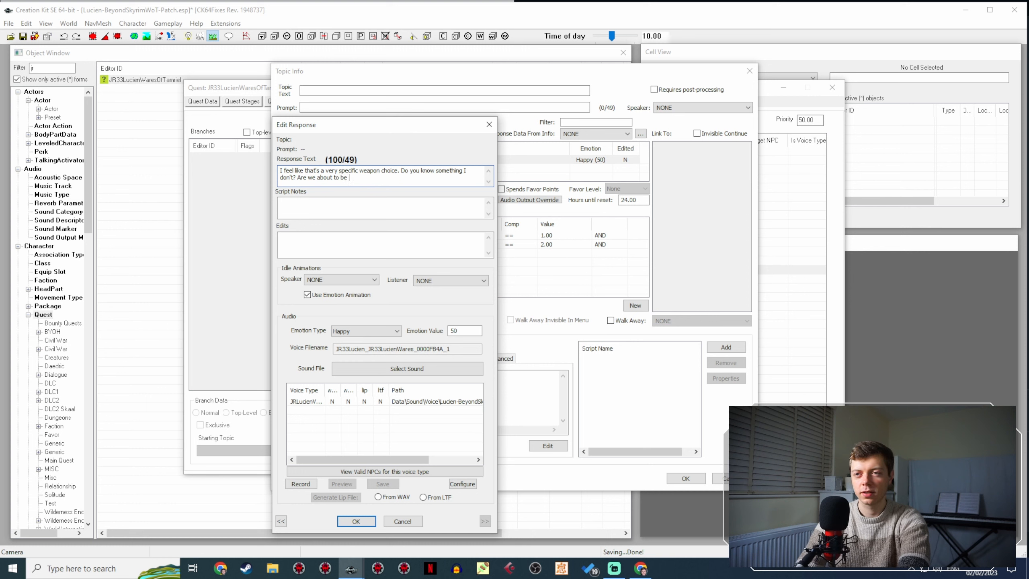
text(mobbe)
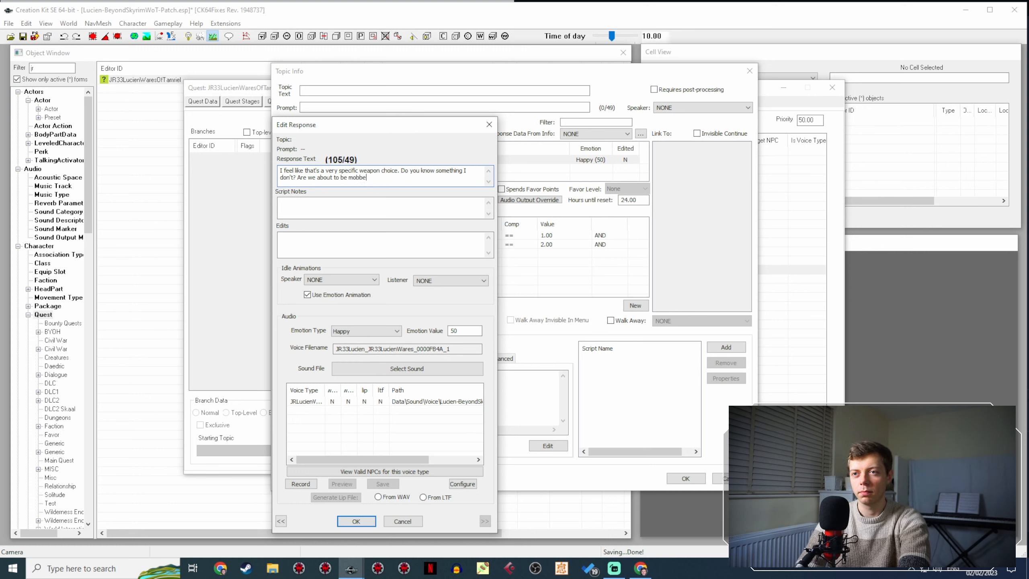
text(d by vengef)
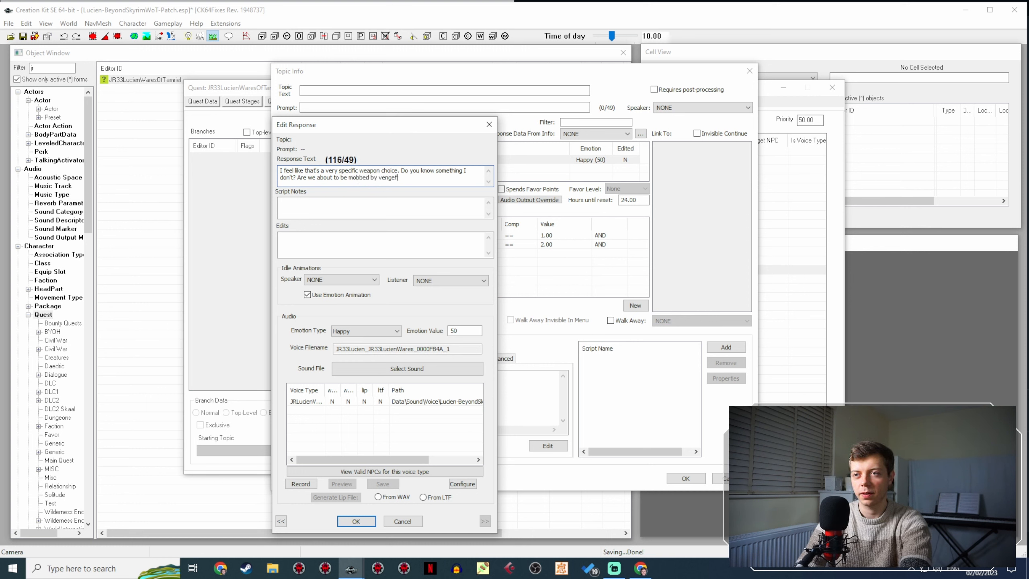
text(ul fish?)
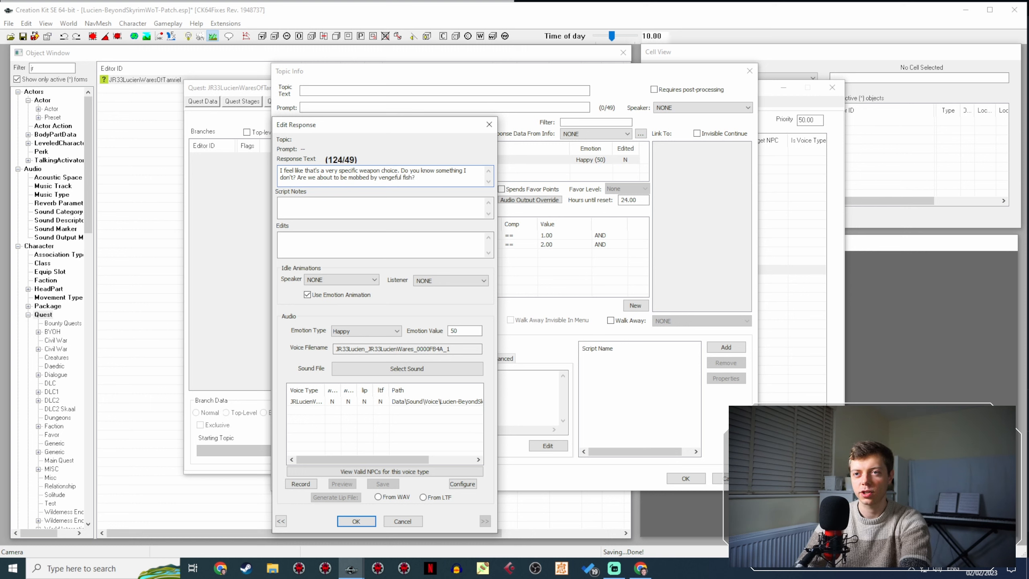
Set the response's emotion type to Neutral, then accept the dialogue edits and save the plugin.
click(379, 330)
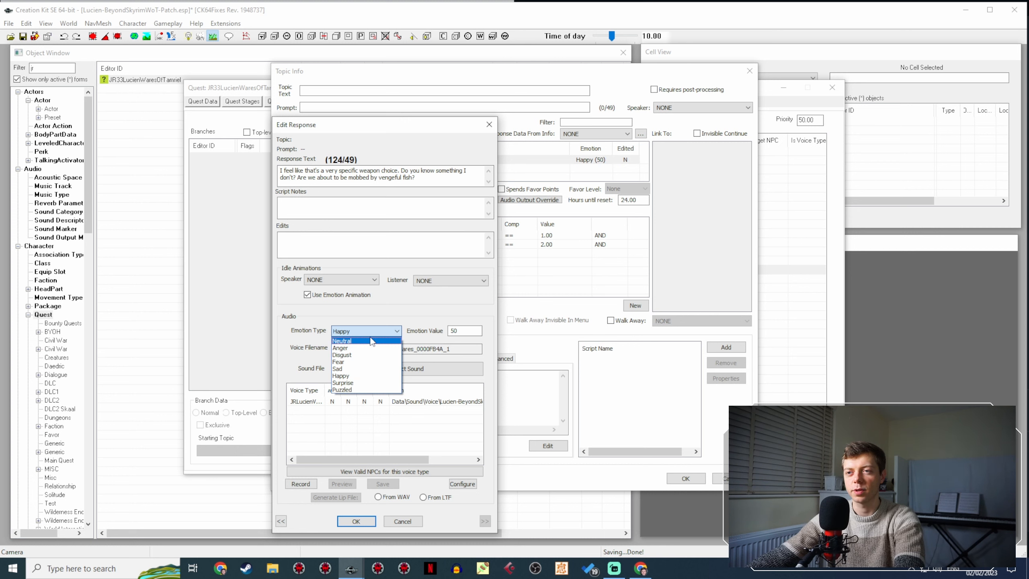
click(372, 341)
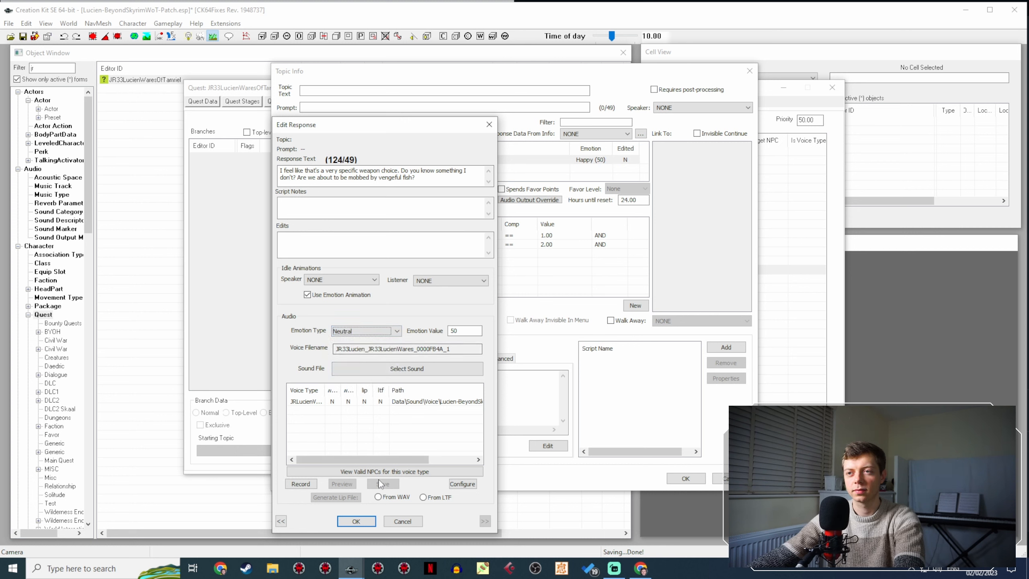
click(357, 520)
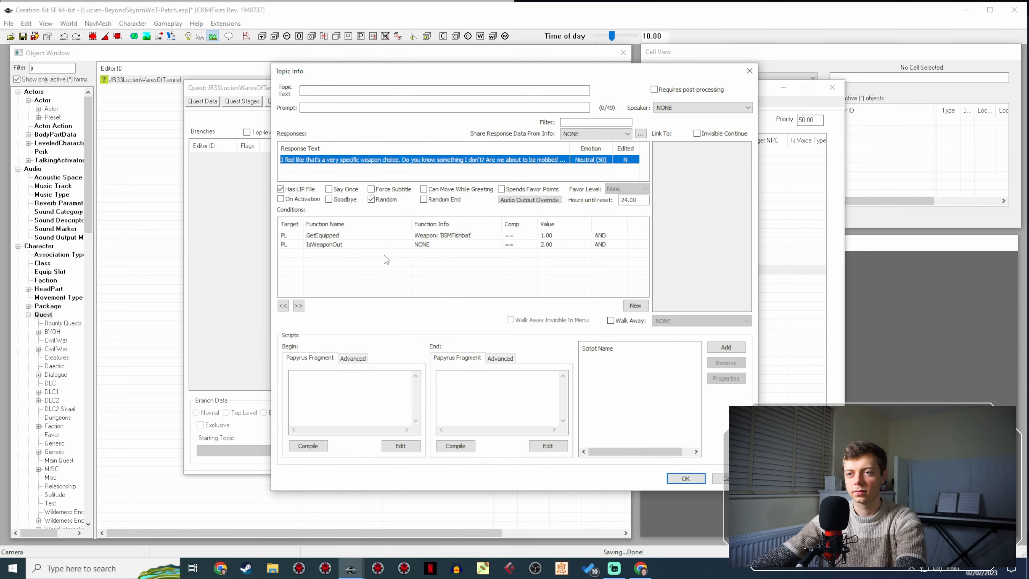
click(684, 481)
click(769, 463)
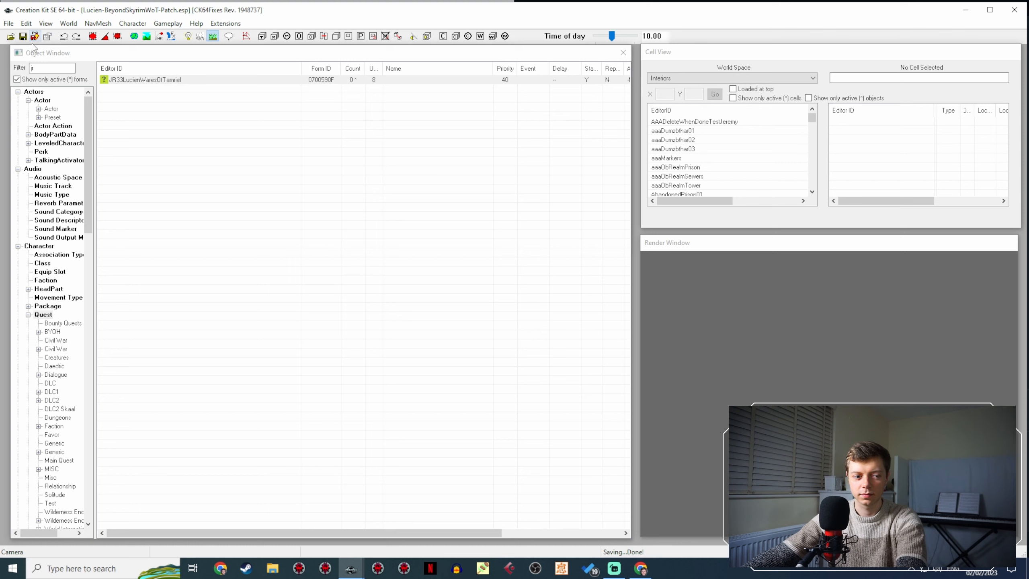
Reopen the JR33LucienWaresOfTamriel quest and review its Idle and Hello topics.
click(170, 79)
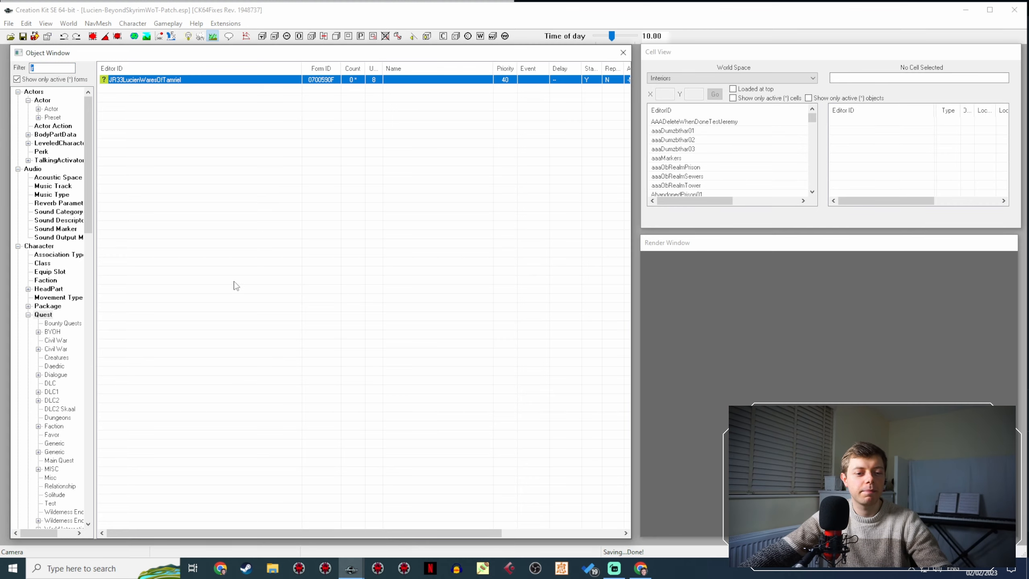
double_click(161, 79)
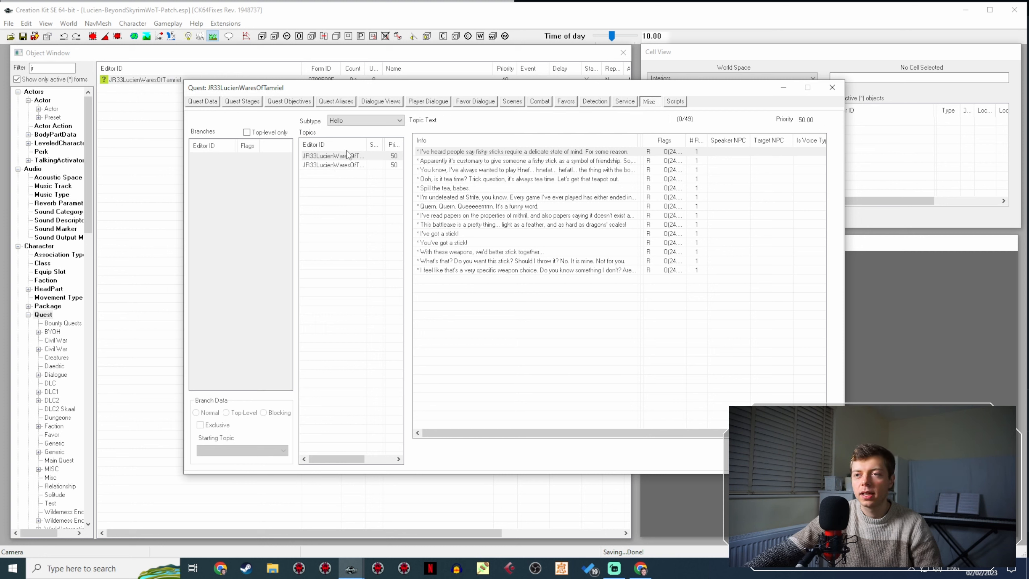
click(361, 164)
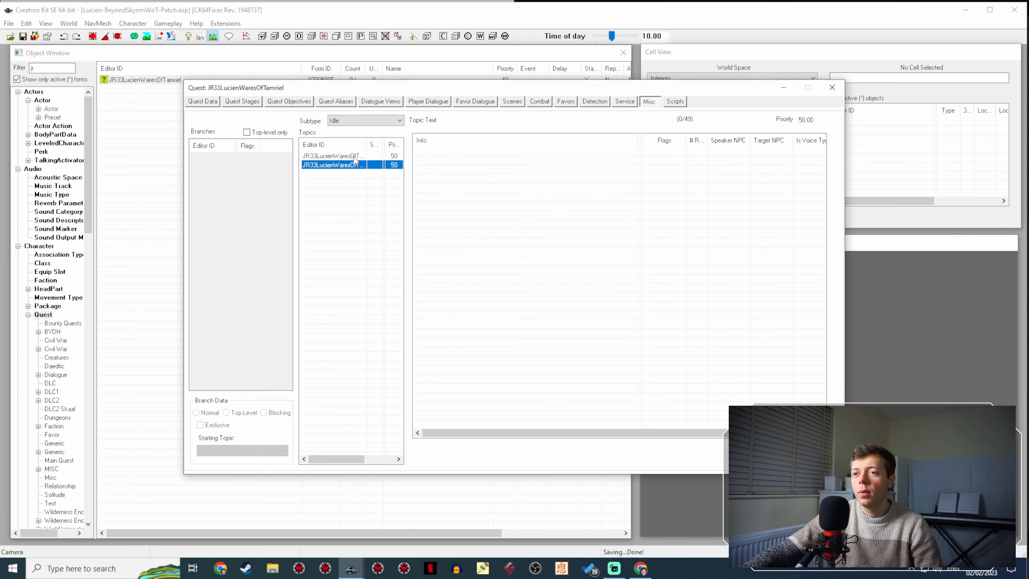
click(354, 156)
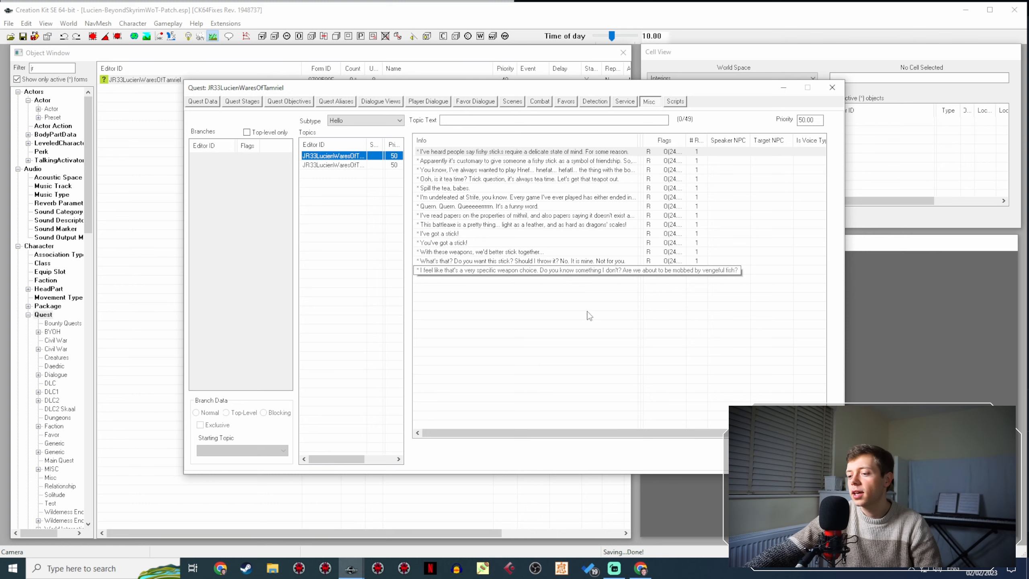
Switch to Chrome, review the Wares of Tamriel weapons table and search the UESP wiki for "RAGA iron" and "raga".
click(641, 568)
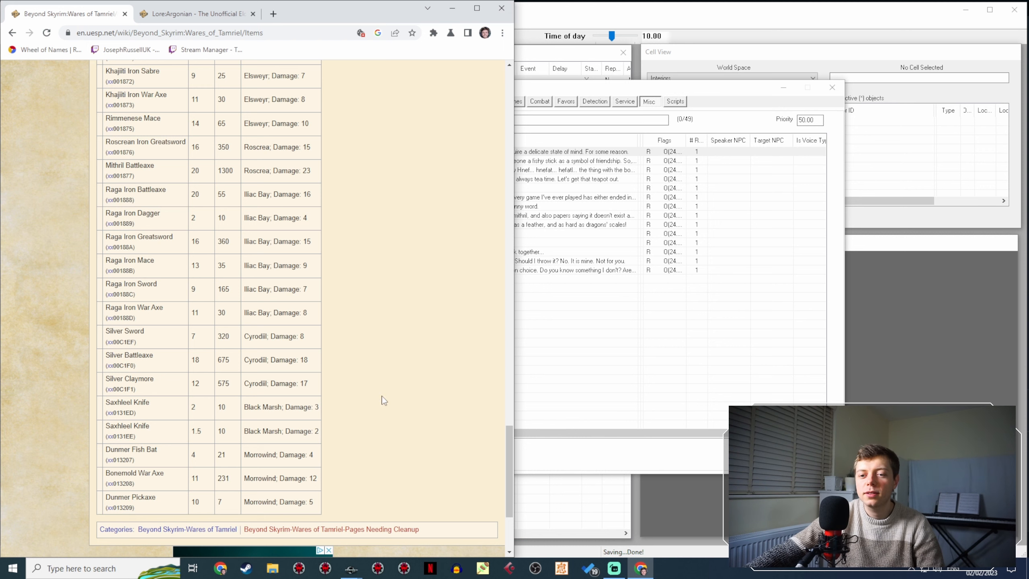
scroll(378, 405, up, 3)
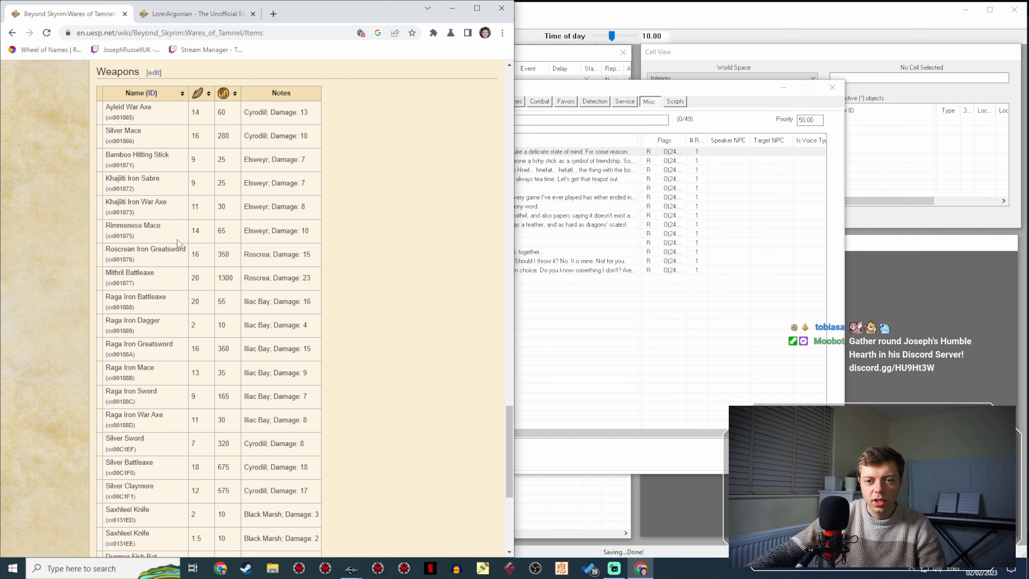
key(ctrl+Tab)
text(RAGA)
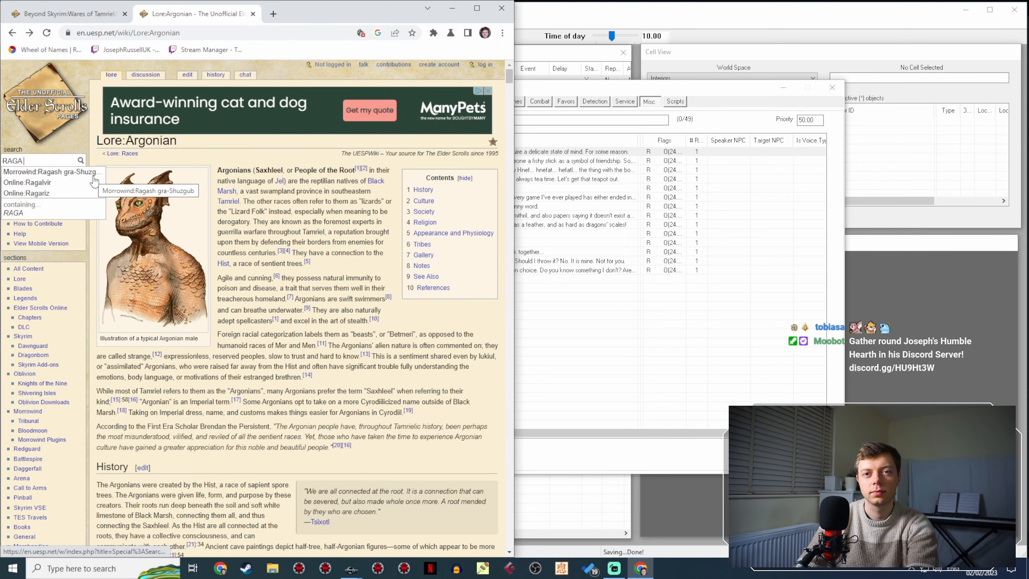
text( iron)
key(Return)
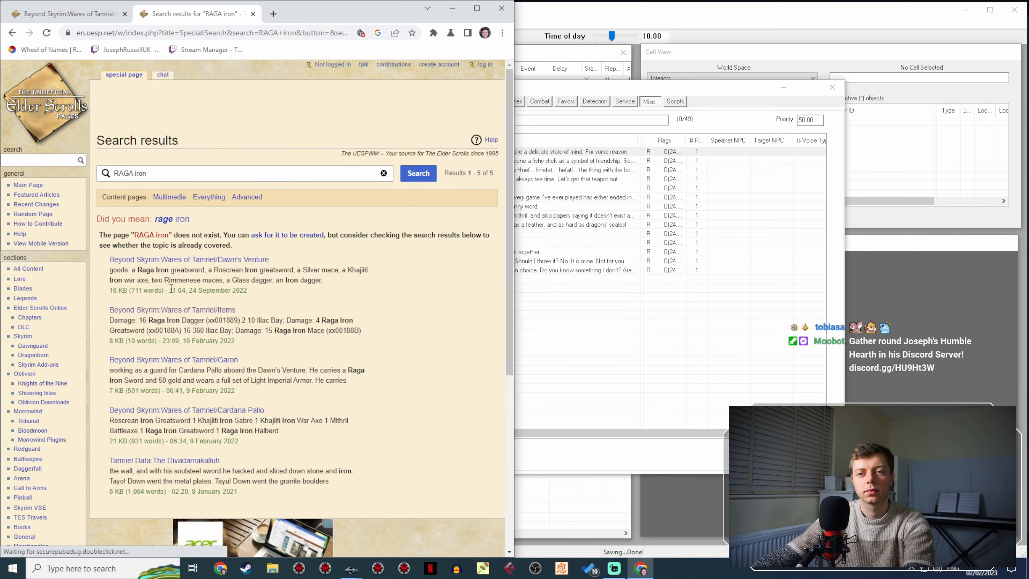
click(54, 161)
text(raga)
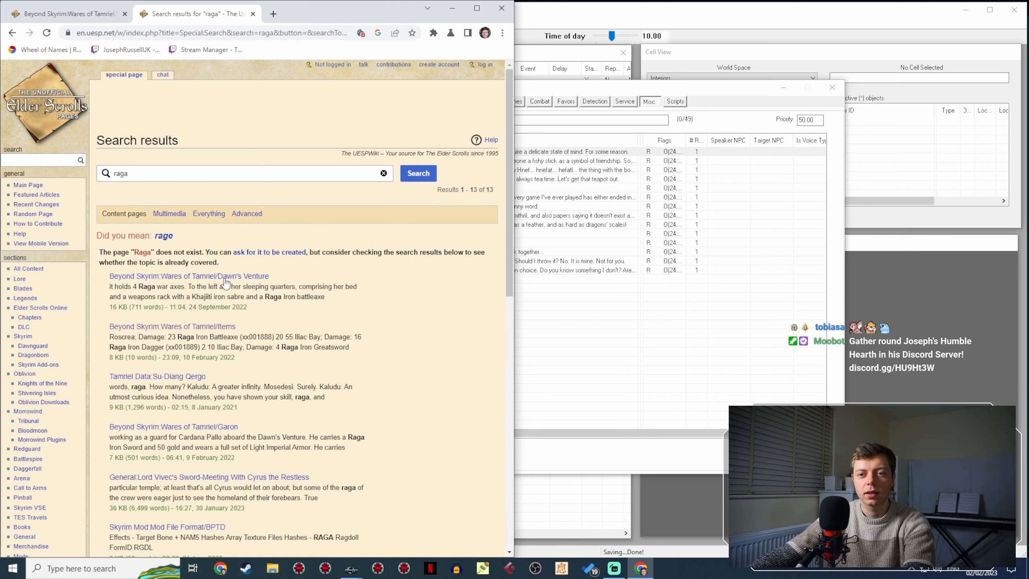
Look through the UESP search results for "raga", then close them and return to the Wares of Tamriel items page.
scroll(303, 308, down, 3)
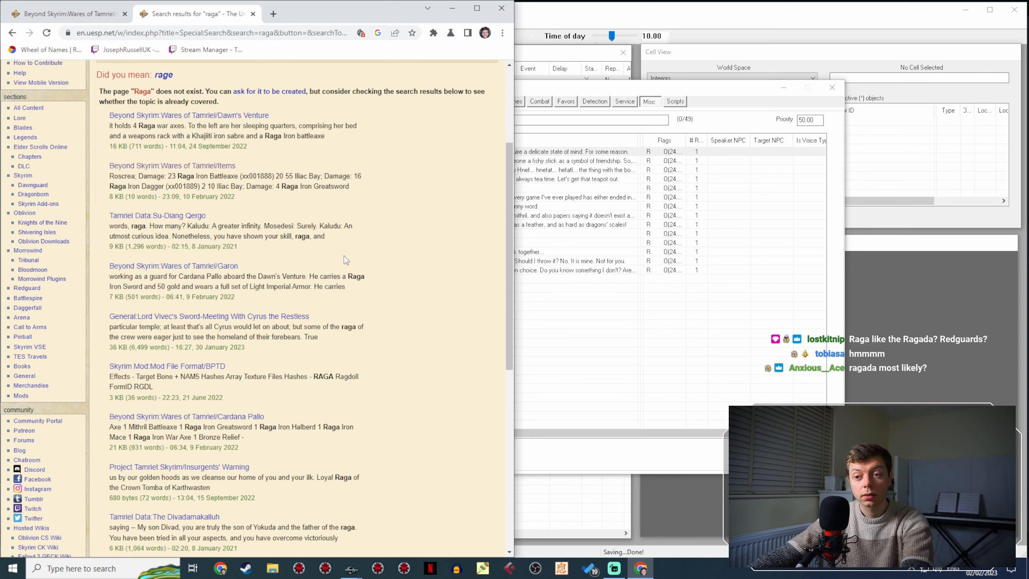
scroll(345, 267, down, 5)
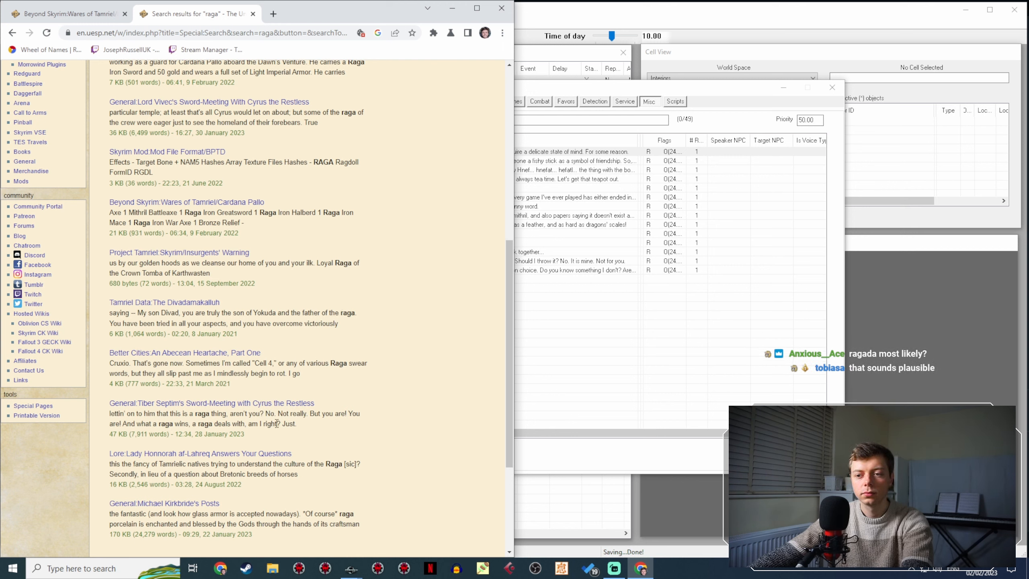
scroll(308, 389, down, 3)
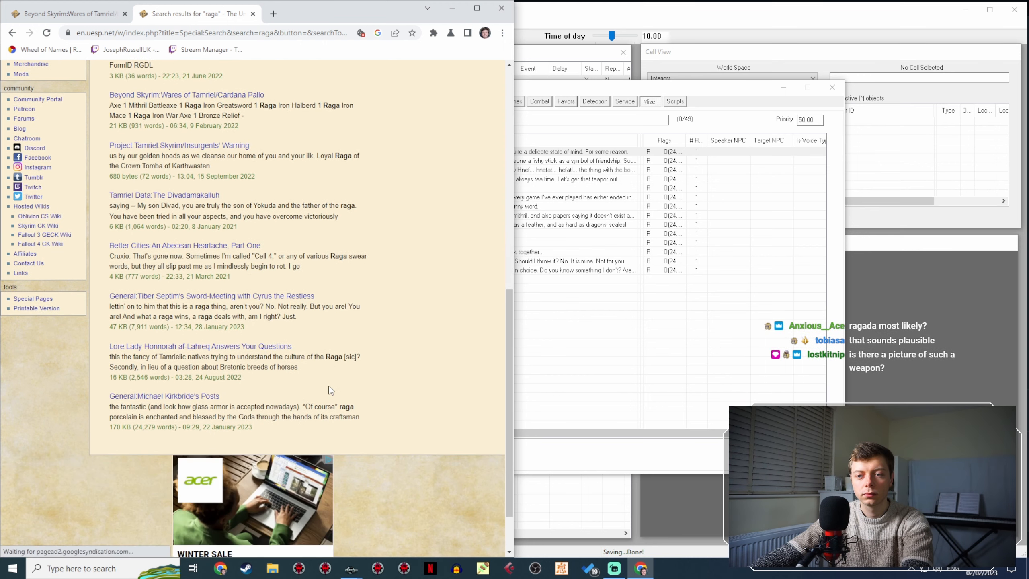
scroll(351, 356, up, 12)
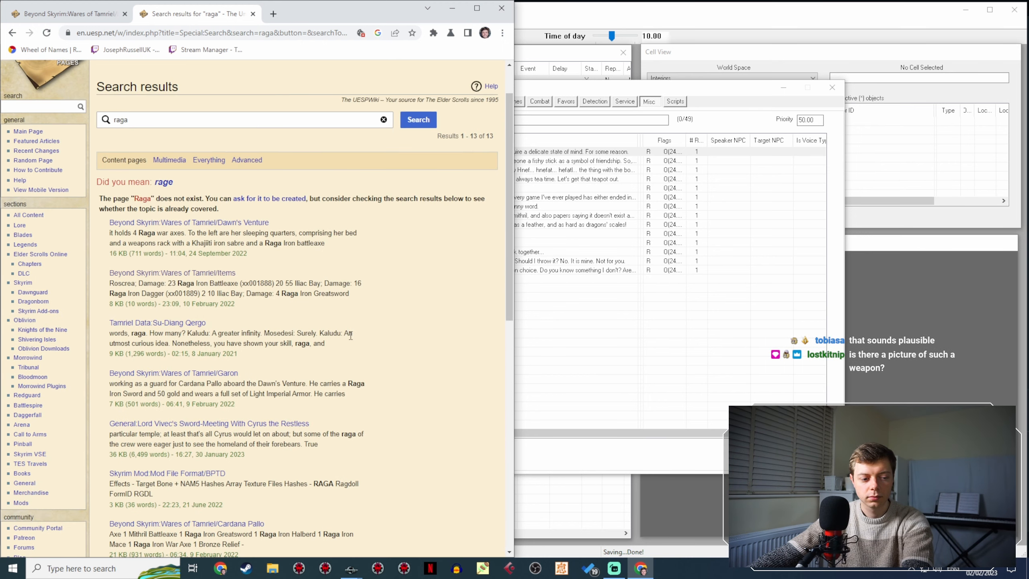
click(69, 15)
click(253, 14)
Examine the Weapons table on the Wares of Tamriel items page, particularly the Raga Iron entries and their regions of origin.
scroll(194, 311, down, 3)
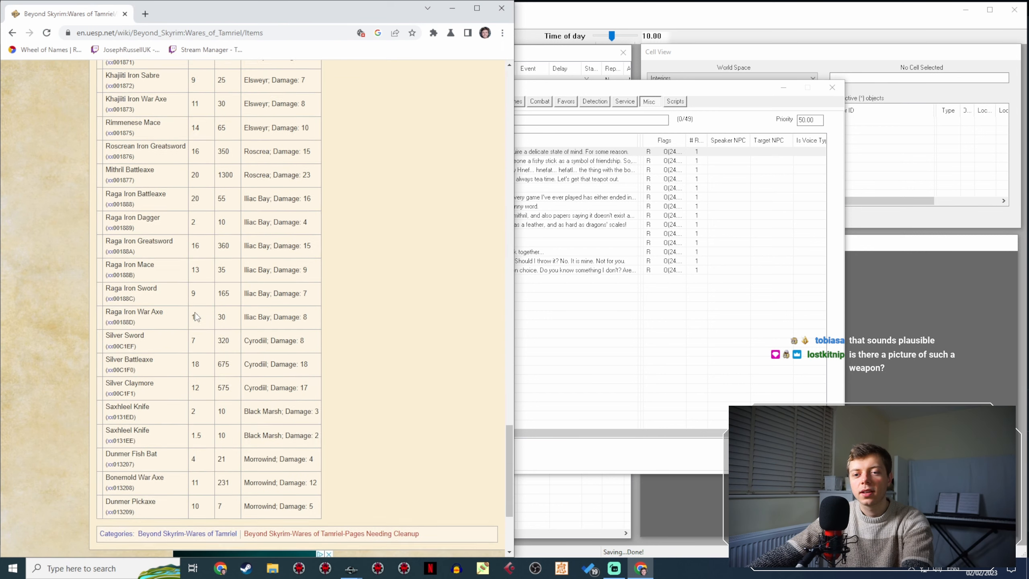
scroll(186, 309, up, 4)
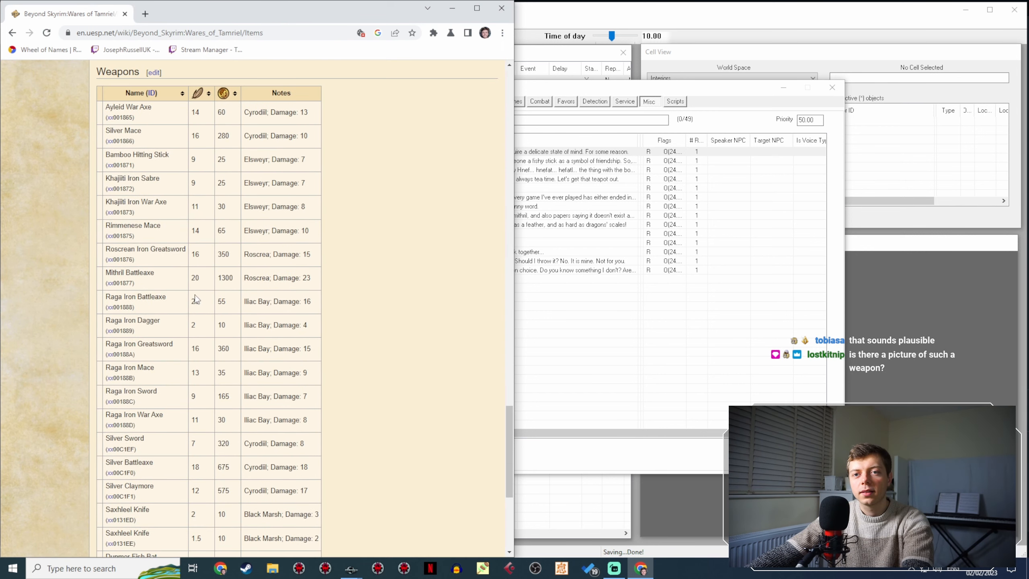
scroll(187, 276, down, 1)
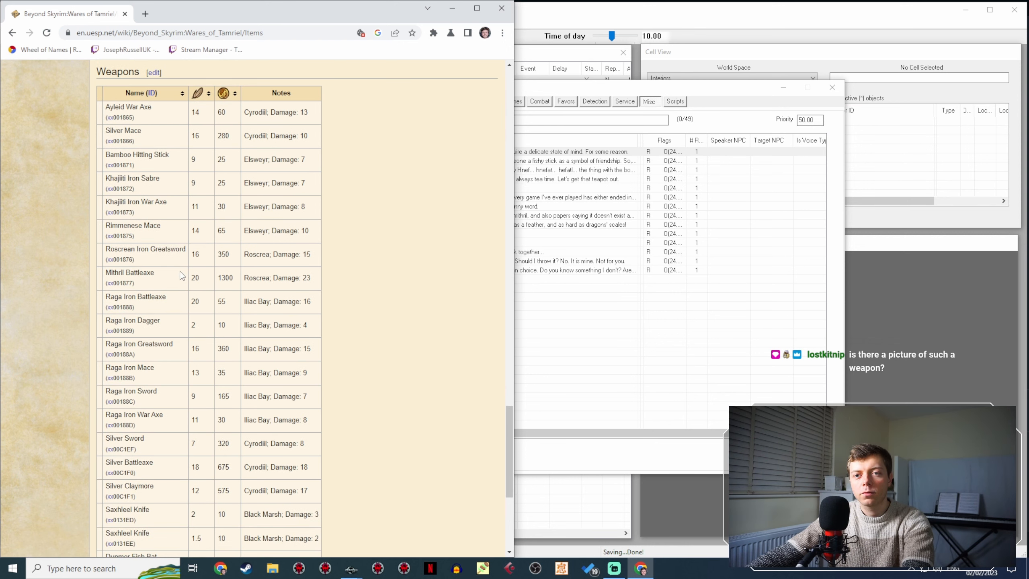
scroll(159, 224, down, 2)
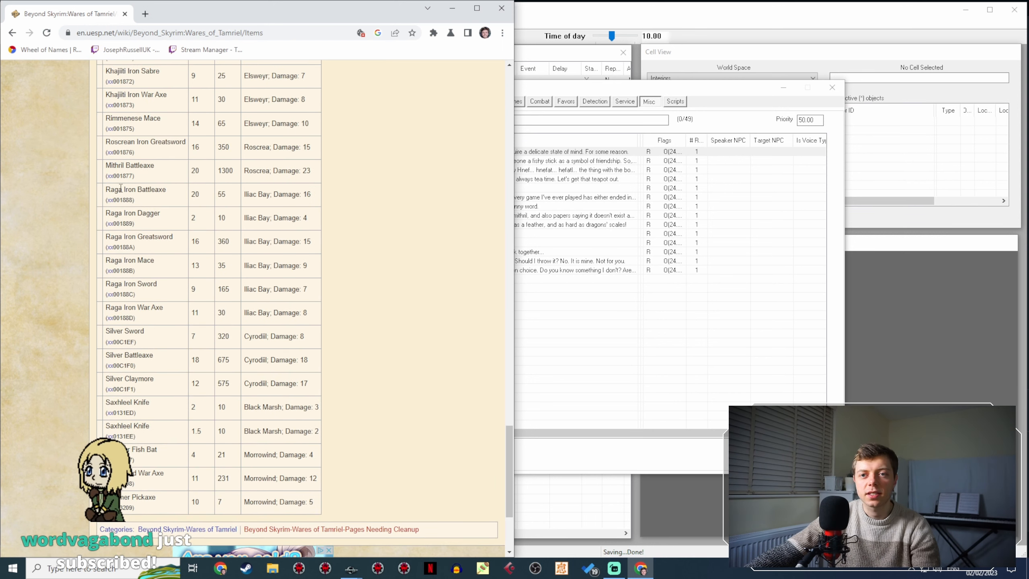
mouse_move(111, 203)
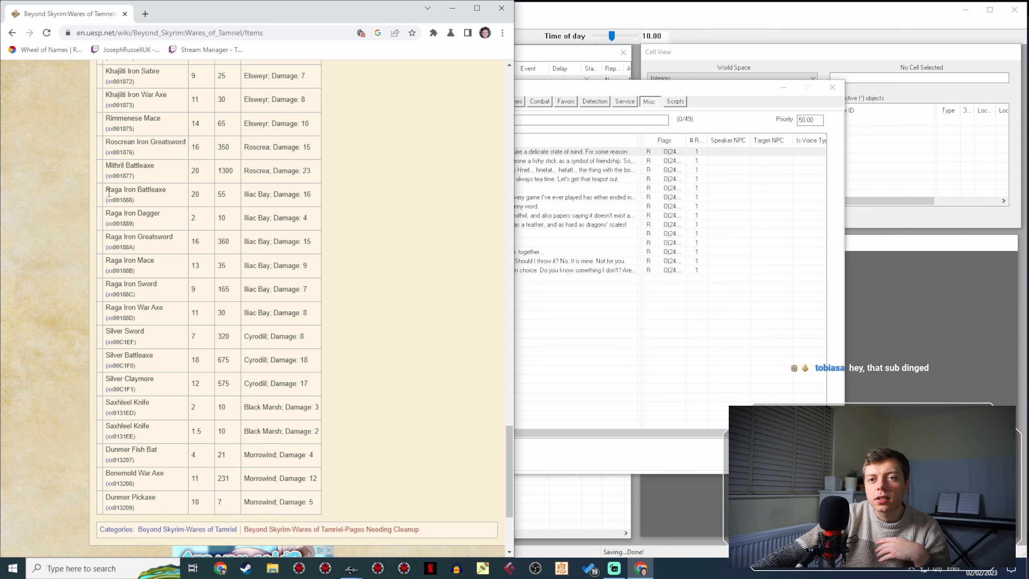
scroll(109, 191, up, 15)
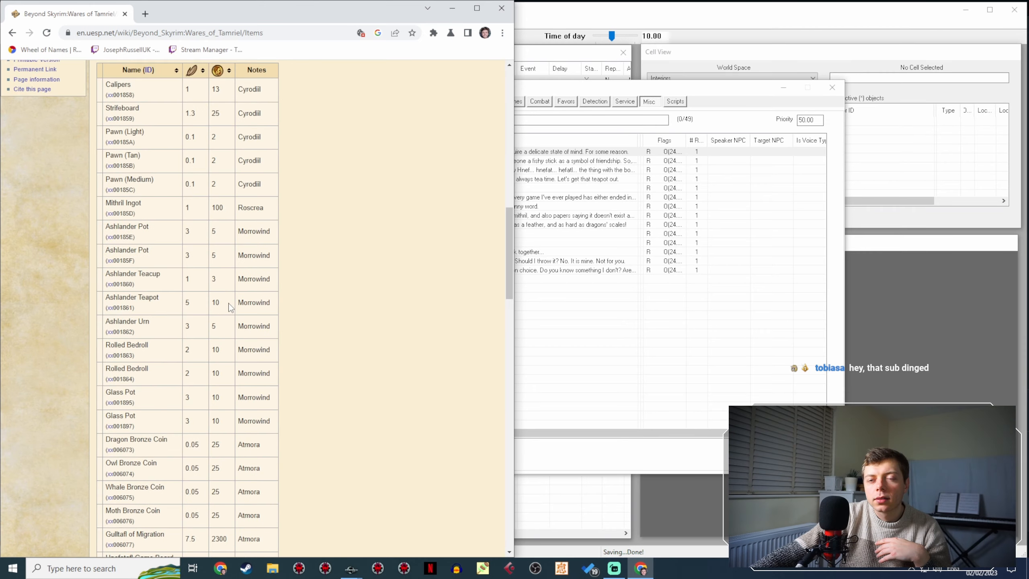
scroll(235, 308, up, 7)
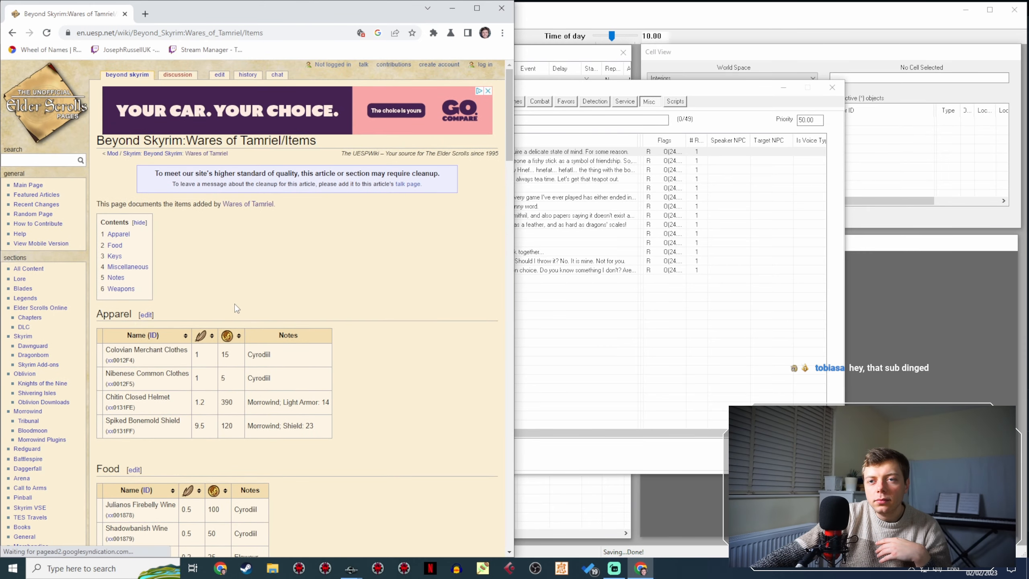
scroll(235, 303, down, 18)
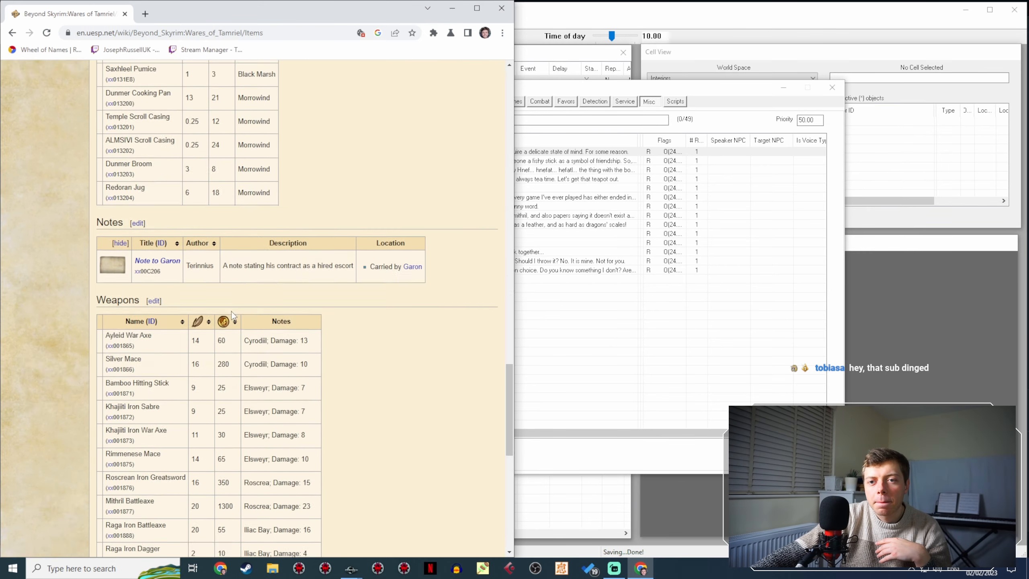
scroll(233, 319, down, 10)
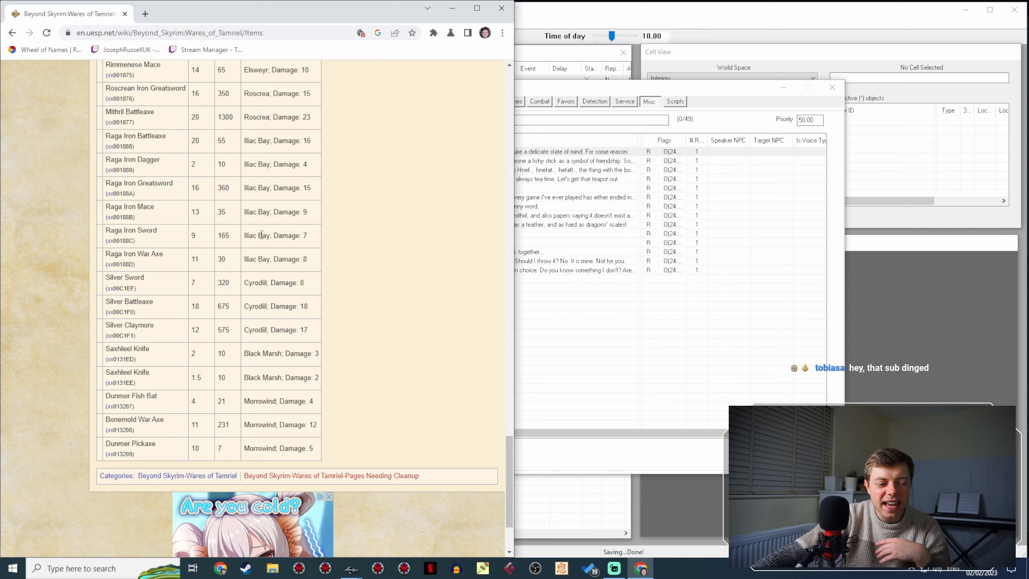
scroll(255, 259, up, 10)
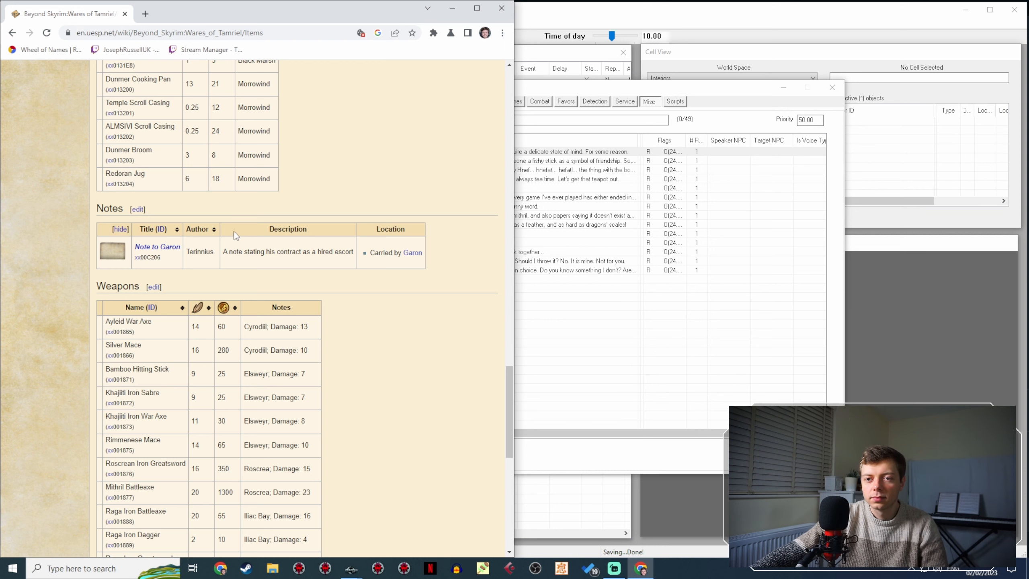
scroll(263, 227, down, 8)
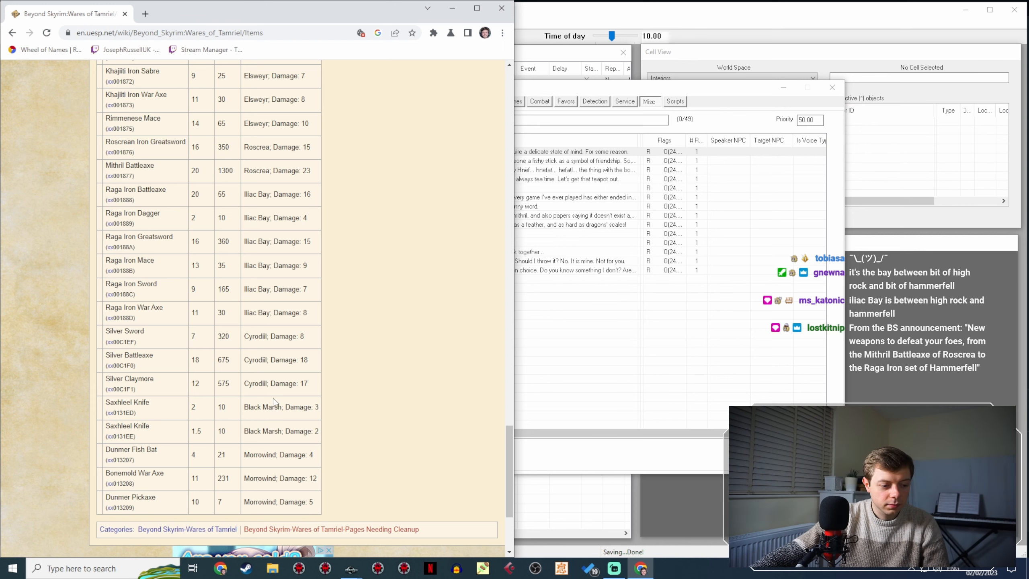
Review the Apparel, Food and Miscellaneous tables on the items page for other wares to comment on.
scroll(281, 381, up, 15)
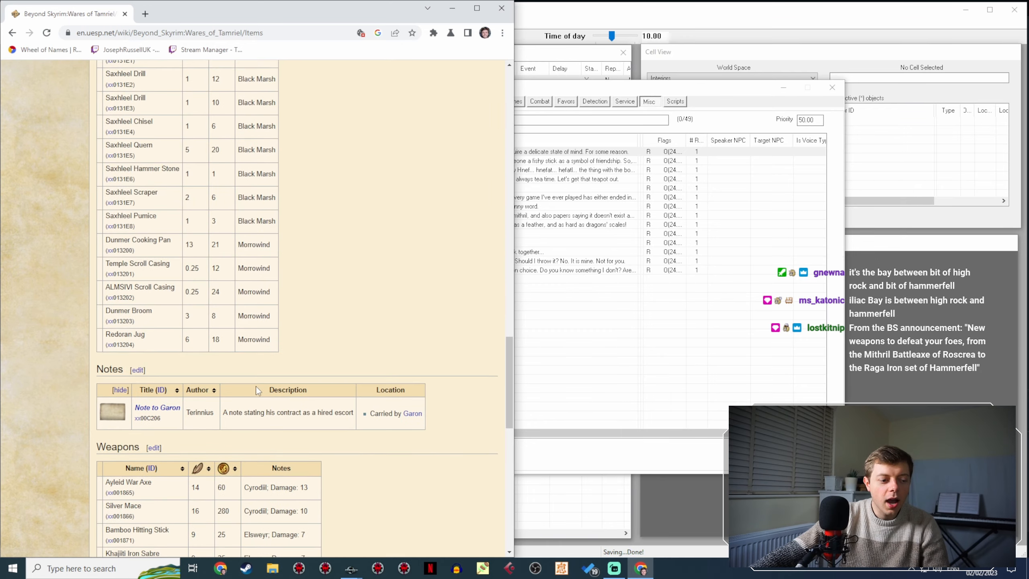
scroll(256, 385, up, 20)
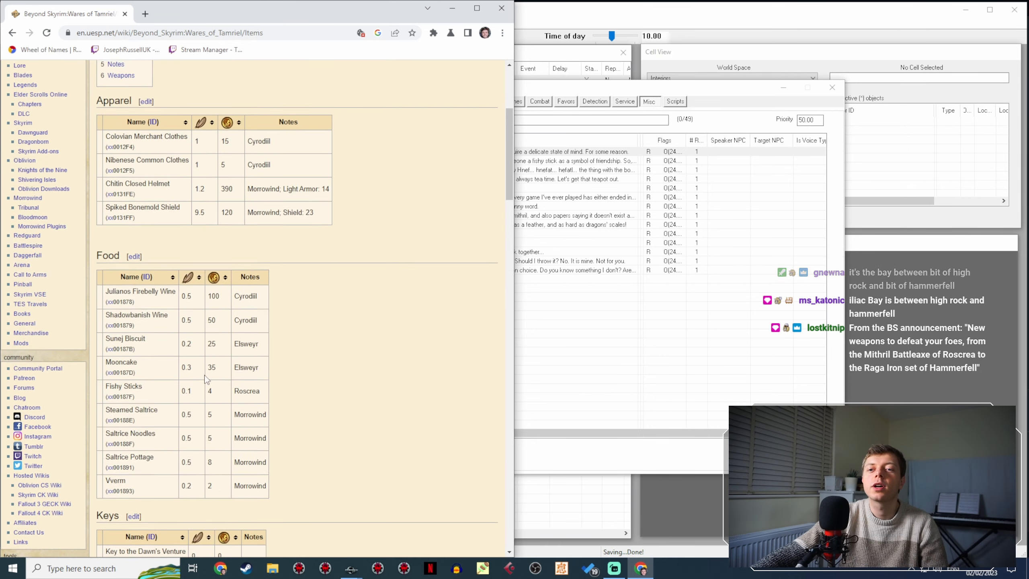
scroll(214, 397, down, 20)
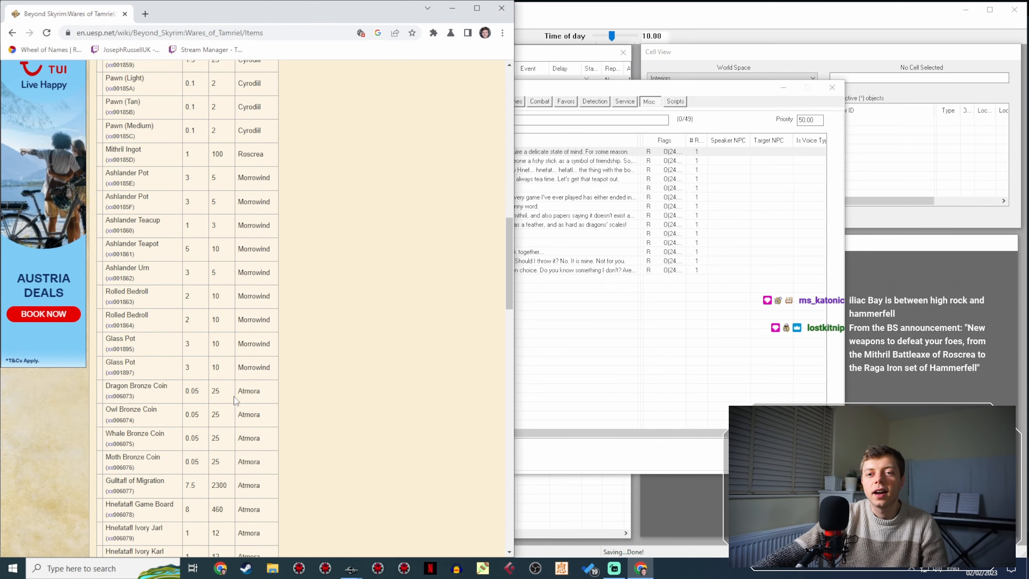
scroll(236, 403, up, 15)
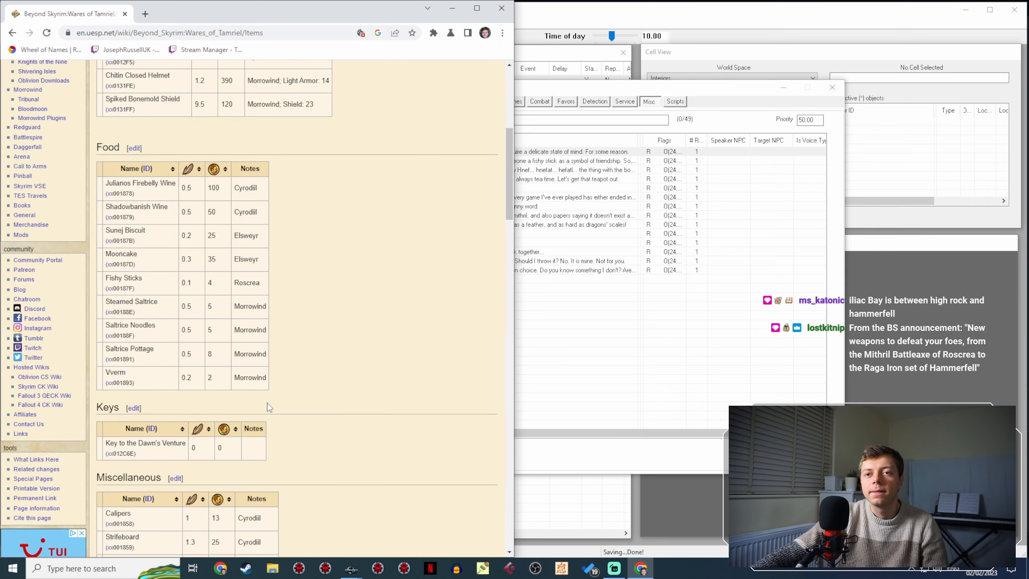
scroll(268, 407, up, 2)
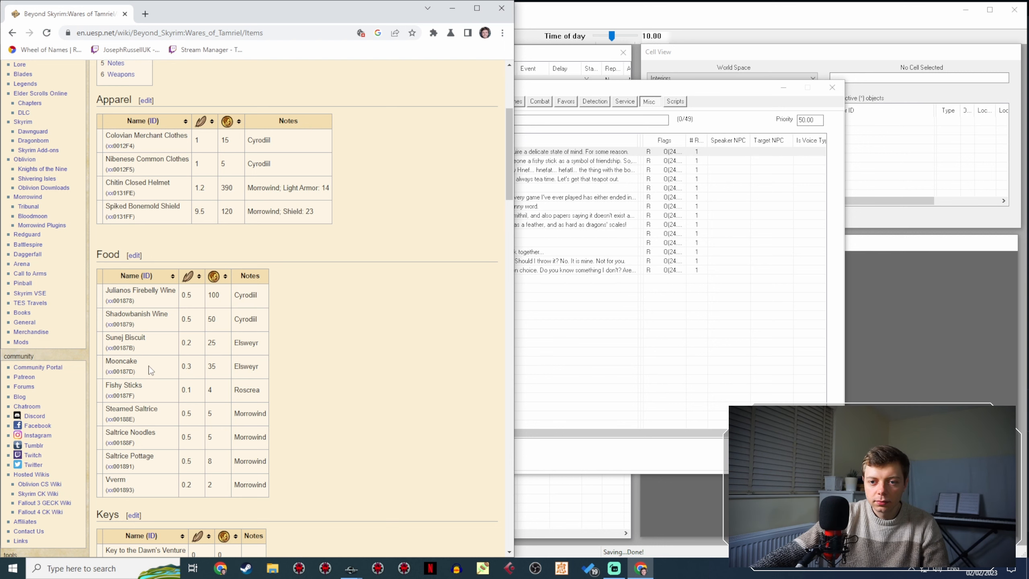
scroll(158, 389, down, 1)
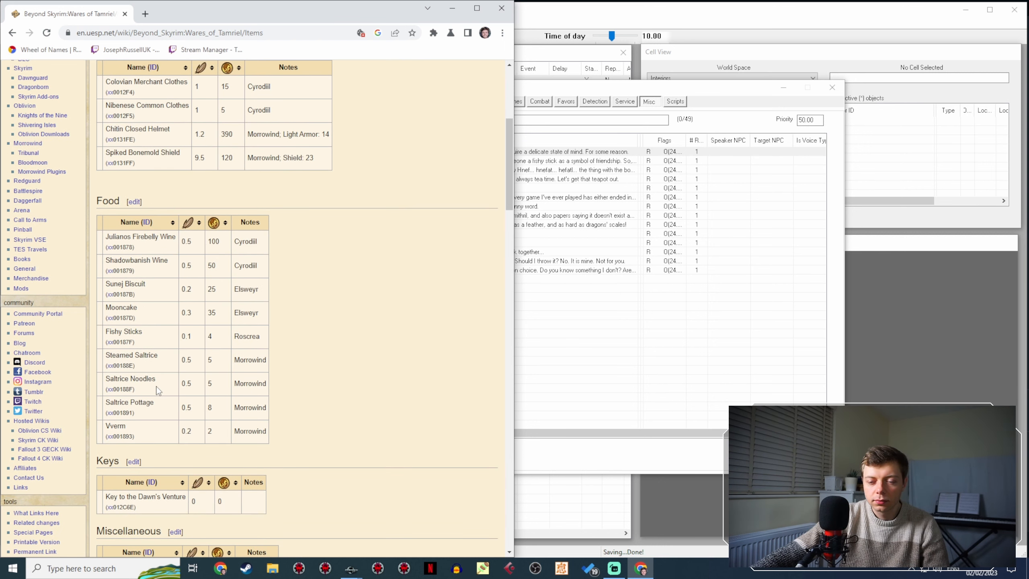
scroll(119, 424, up, 4)
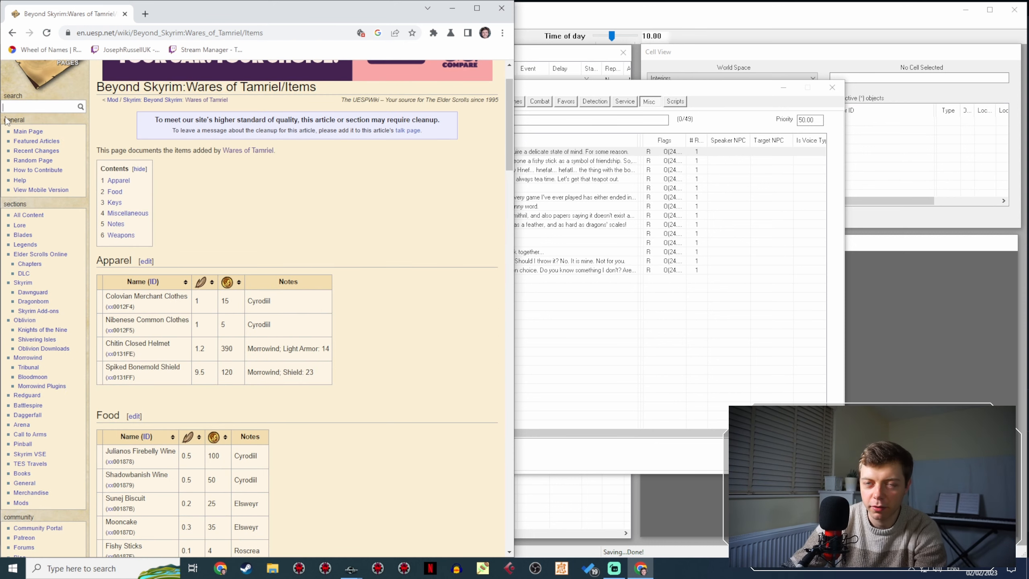
Search Google for "uesp vverm" in a new tab and open the Lore:Dunmer Cuisine article.
click(145, 13)
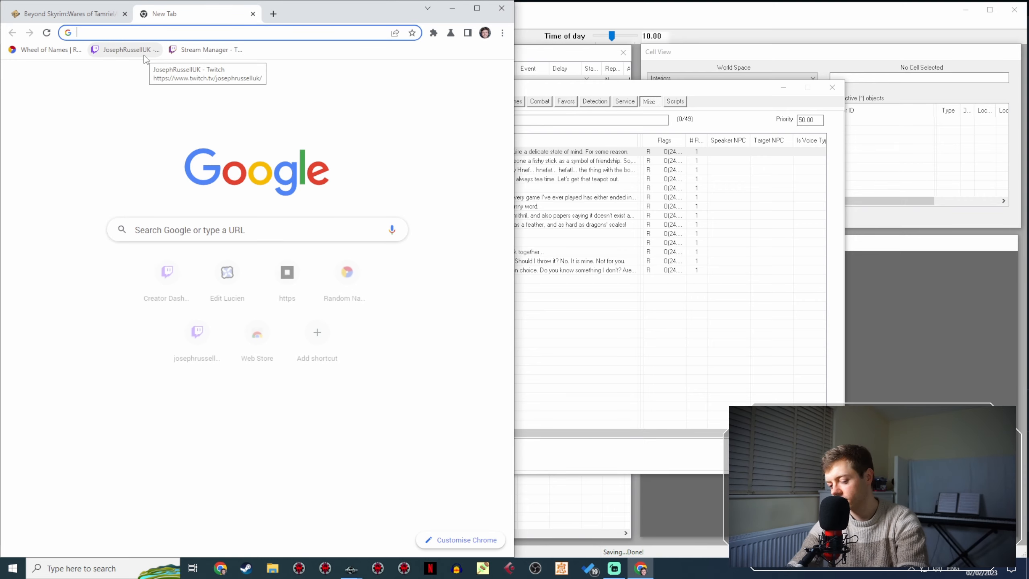
text(uesp w)
text(erm)
key(Return)
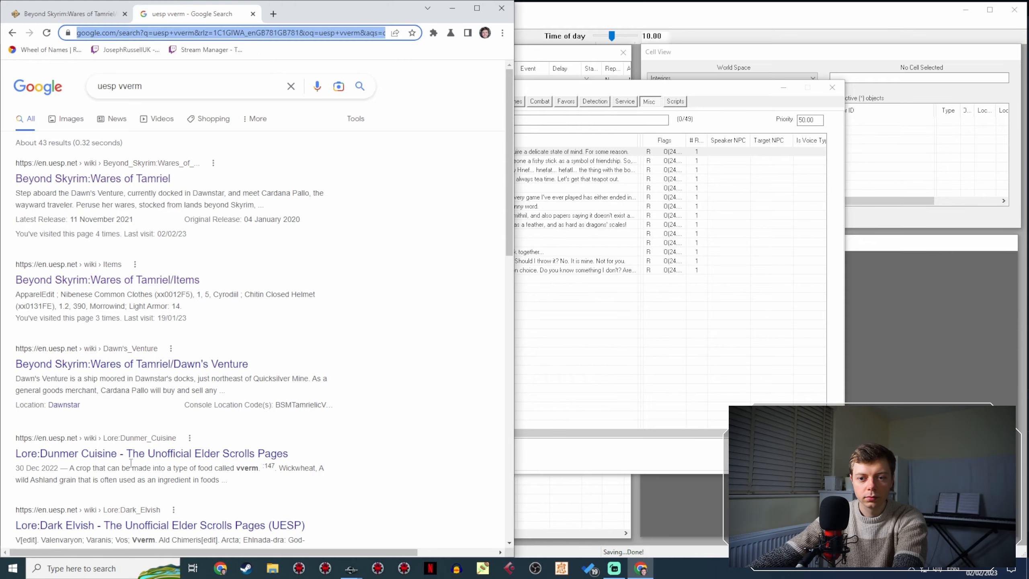
click(138, 453)
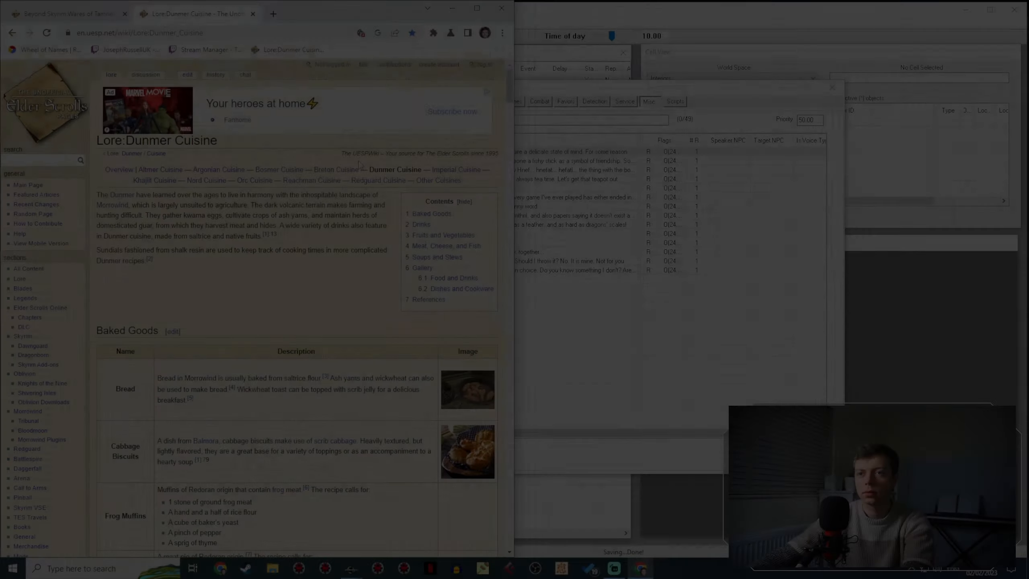
Find "vver" in the Dunmer Cuisine article and view the vverm entry's citation in a separate tab.
key(ctrl+f)
text(vver)
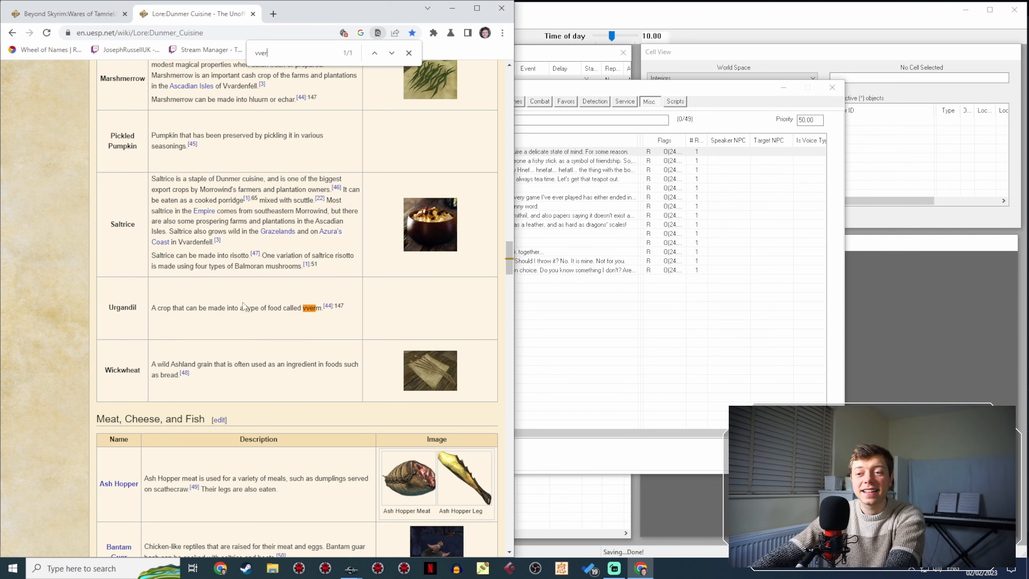
right_click(331, 309)
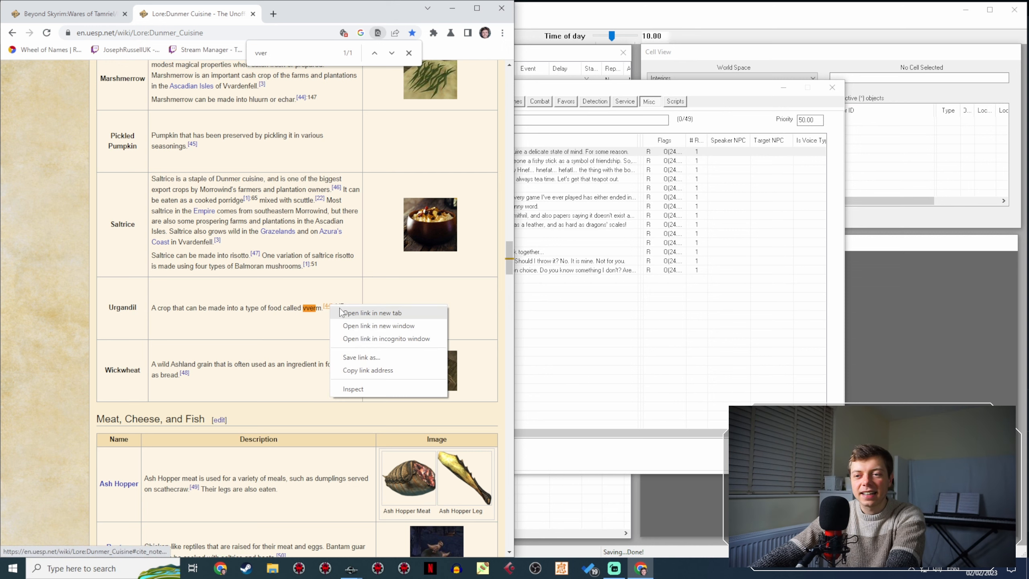
click(356, 313)
click(302, 14)
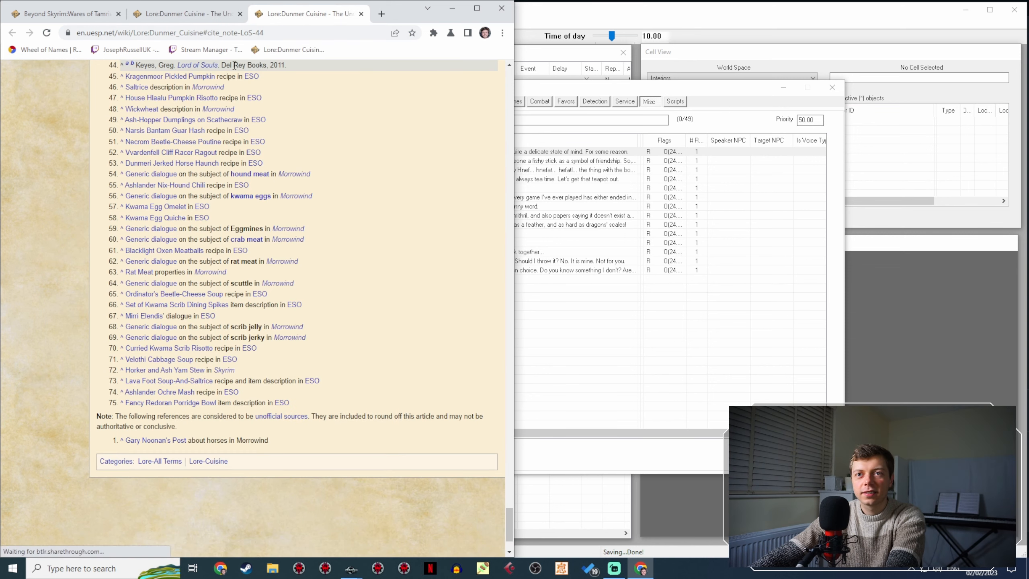
scroll(315, 193, up, 5)
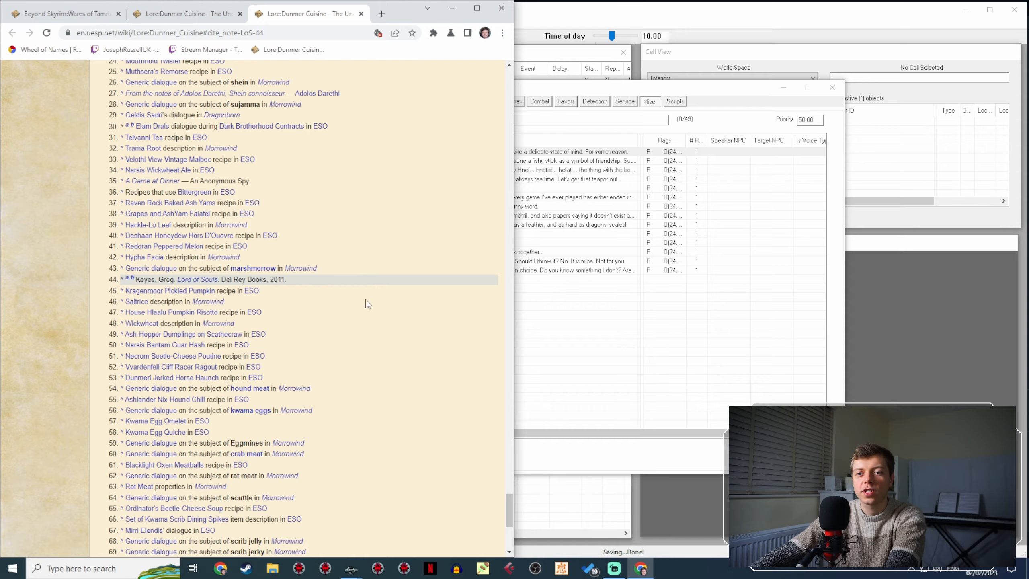
Return to the start of the Dunmer Cuisine article and search the UESP wiki for "vverm".
scroll(359, 328, up, 20)
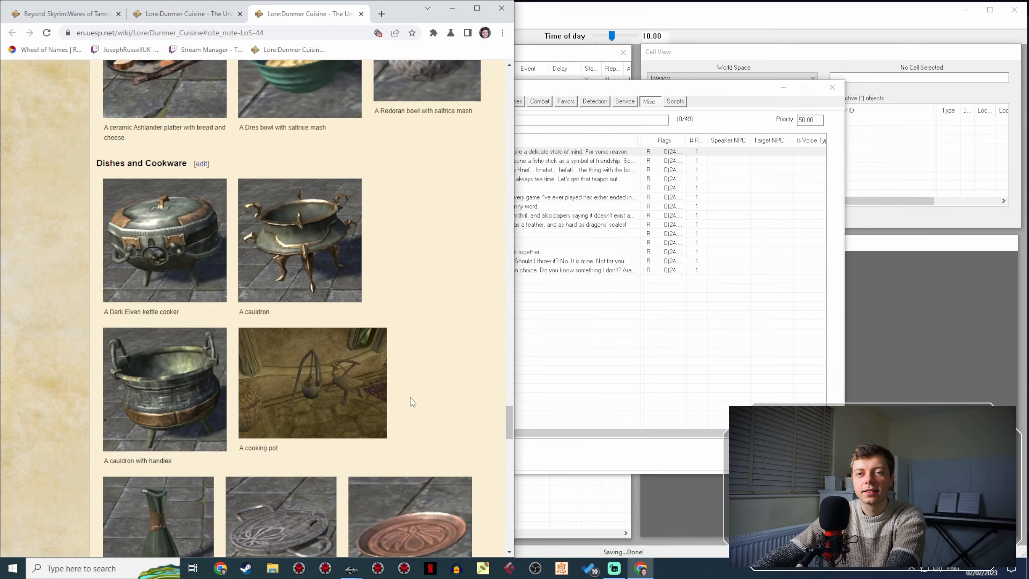
scroll(425, 415, up, 20)
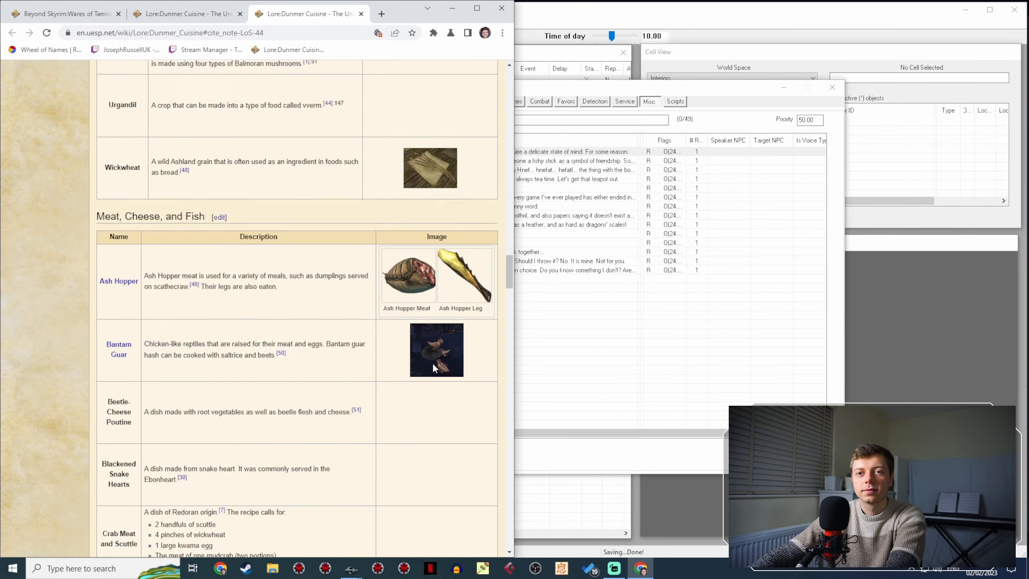
scroll(432, 364, down, 15)
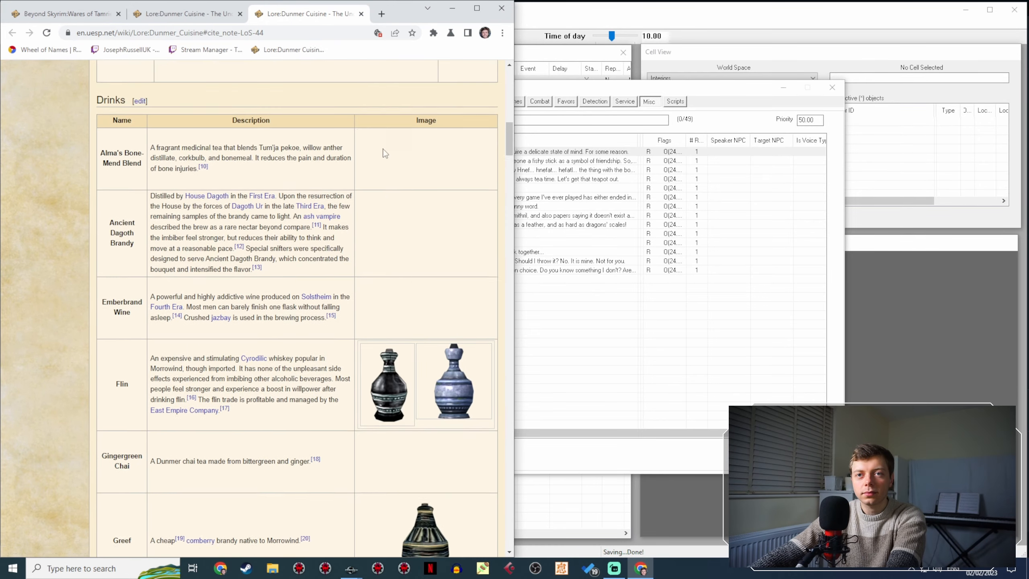
scroll(46, 164, up, 20)
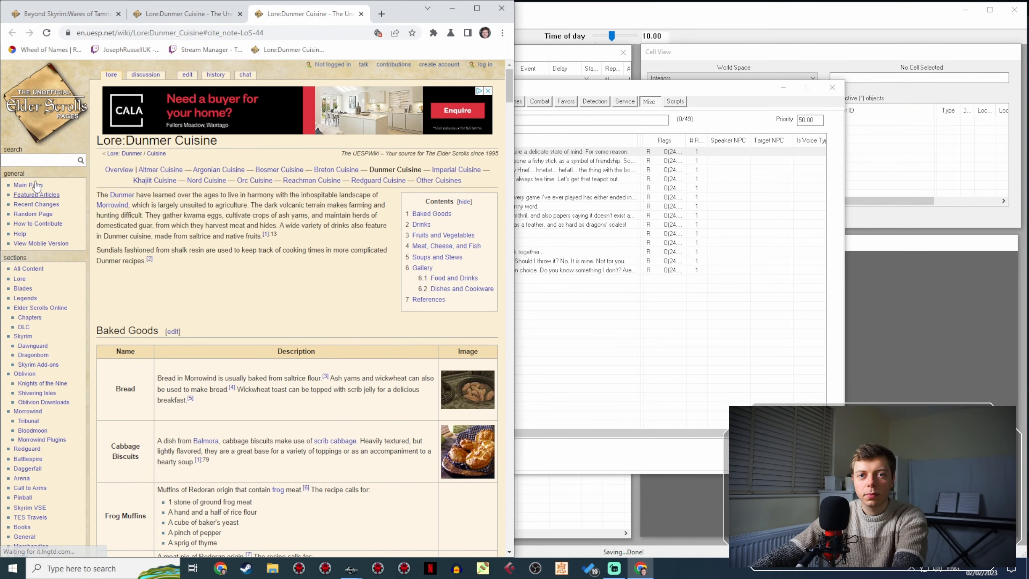
text(vverm)
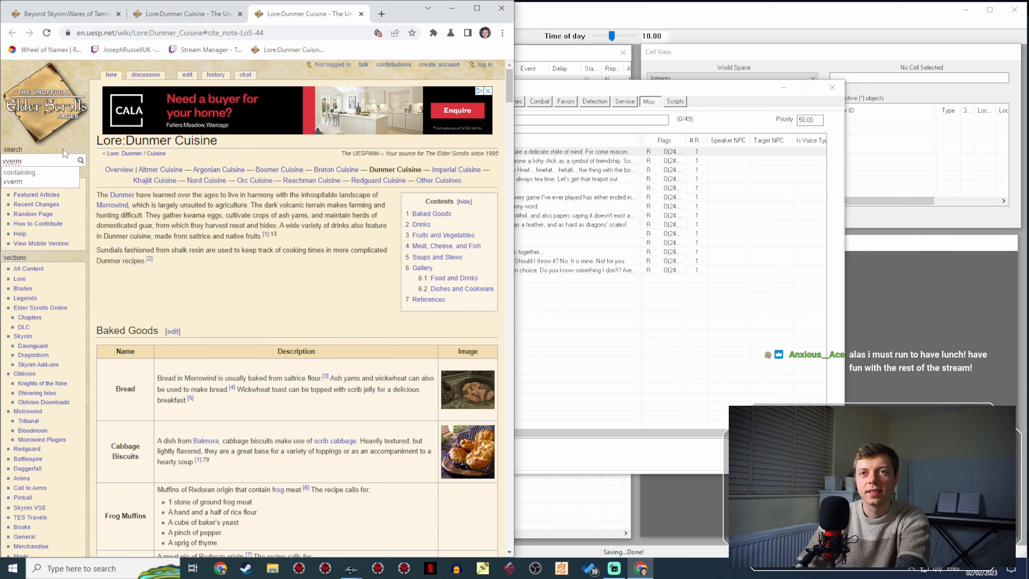
key(Return)
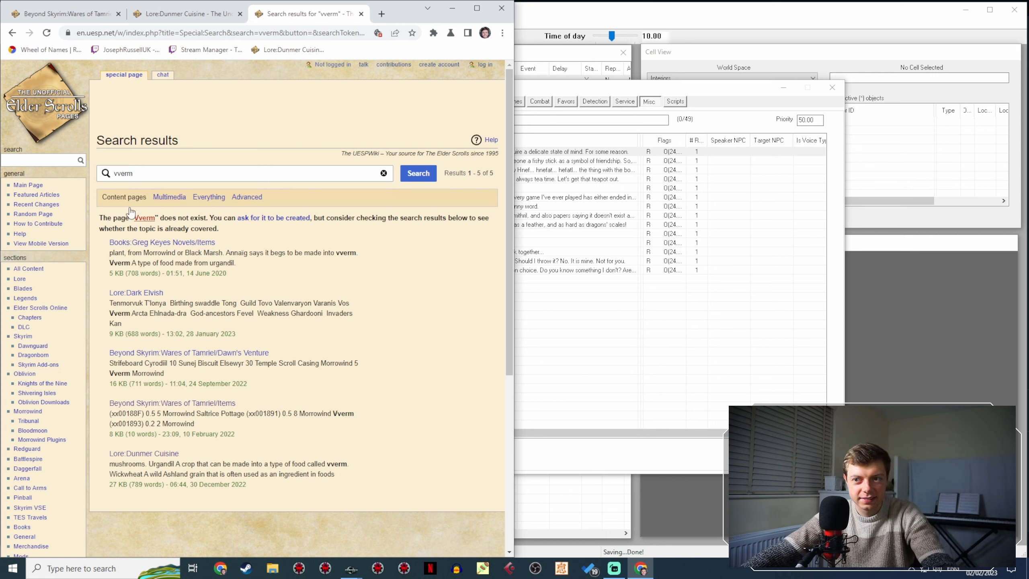
Search the UESP wiki for "urgandil".
click(69, 160)
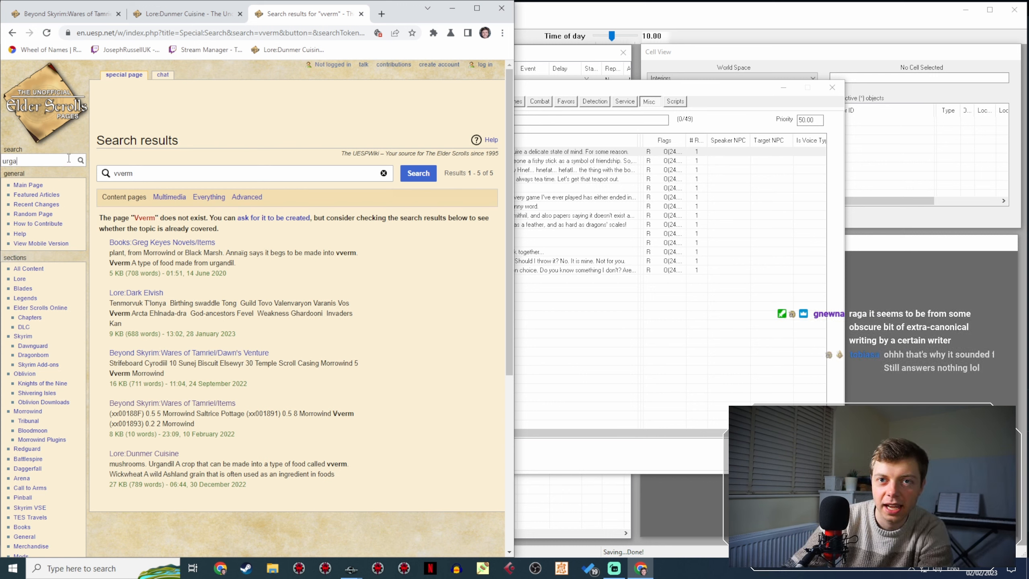
text(urgandil)
key(Return)
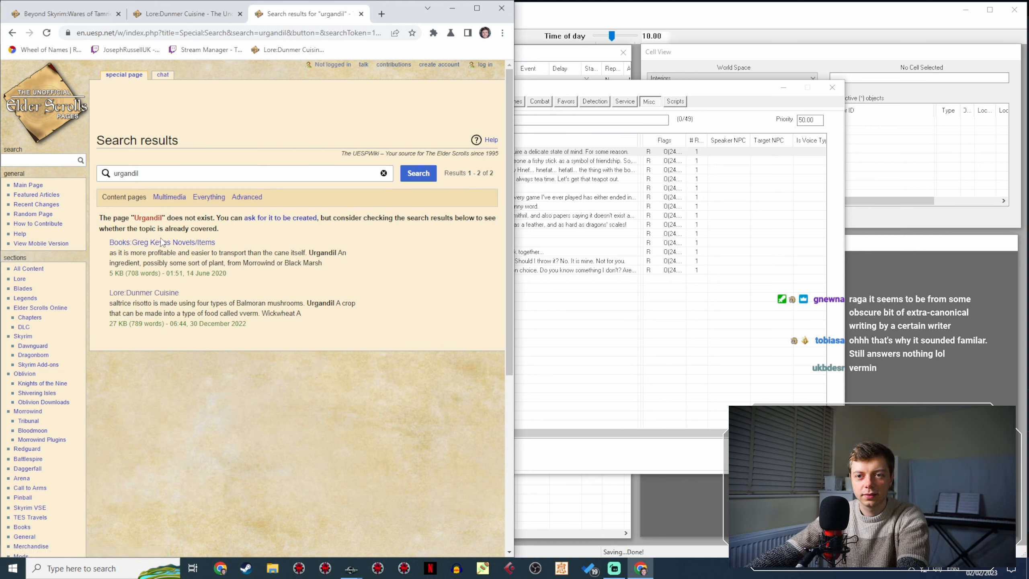
Switch to the Creation Kit, duplicate the quern "It's a funny word" hello line and move the duplicate to the end of the list.
click(650, 359)
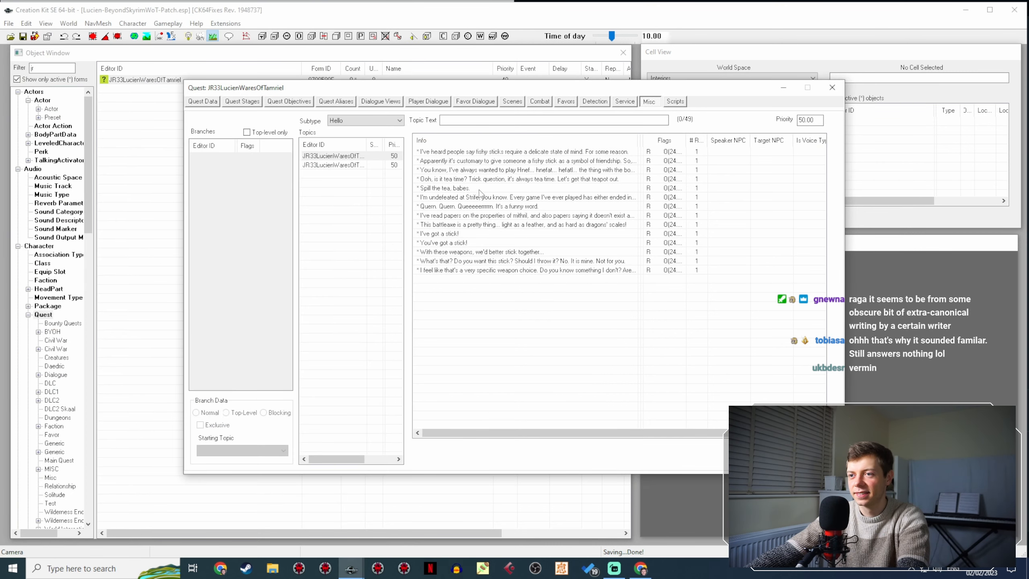
right_click(474, 205)
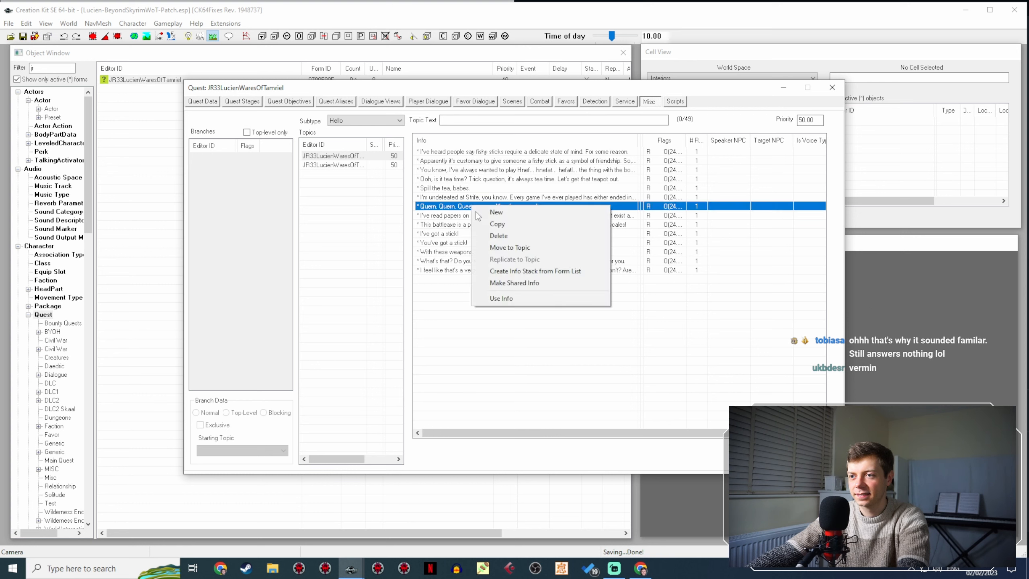
click(477, 220)
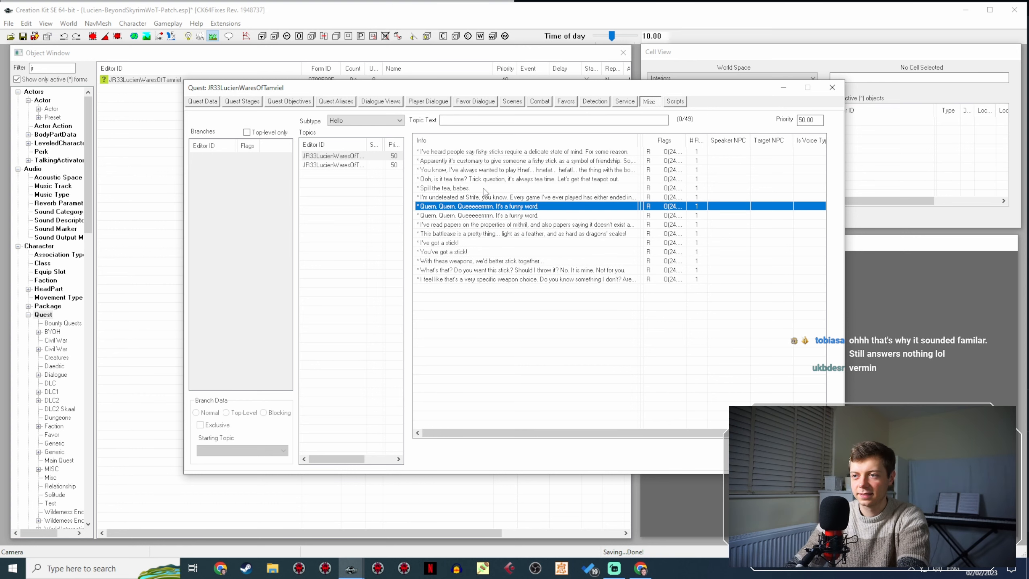
key(ctrl+Down)
key(ctrl+Down)
key(ctrl+Down)
key(ctrl+Down)
key(ctrl+Down)
key(ctrl+Down)
key(ctrl+Down)
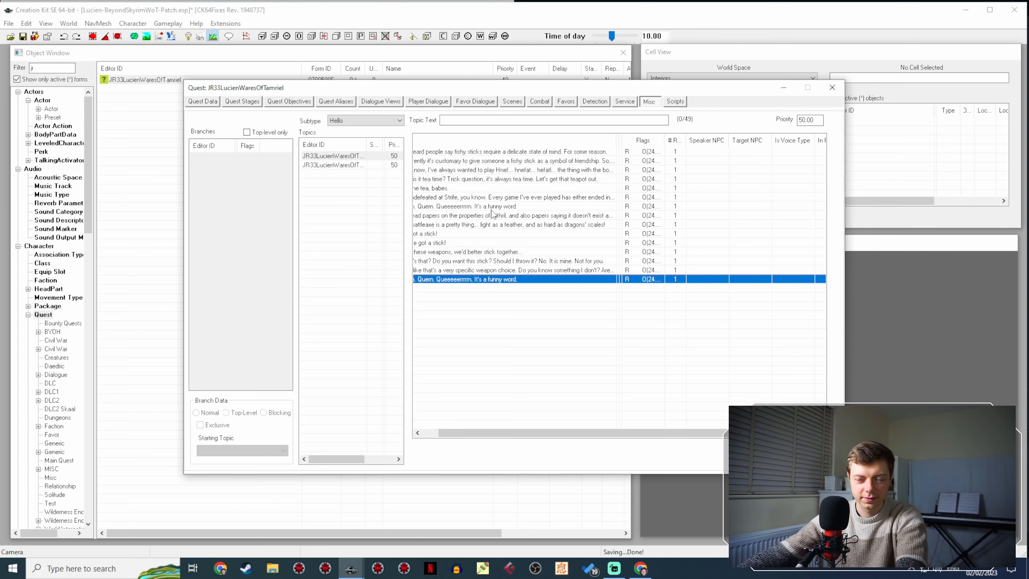
Change the duplicated line's response to "Vverm is made from urgandil, and urgandil is... a plant? I think?" with the Neutral emotion.
double_click(470, 279)
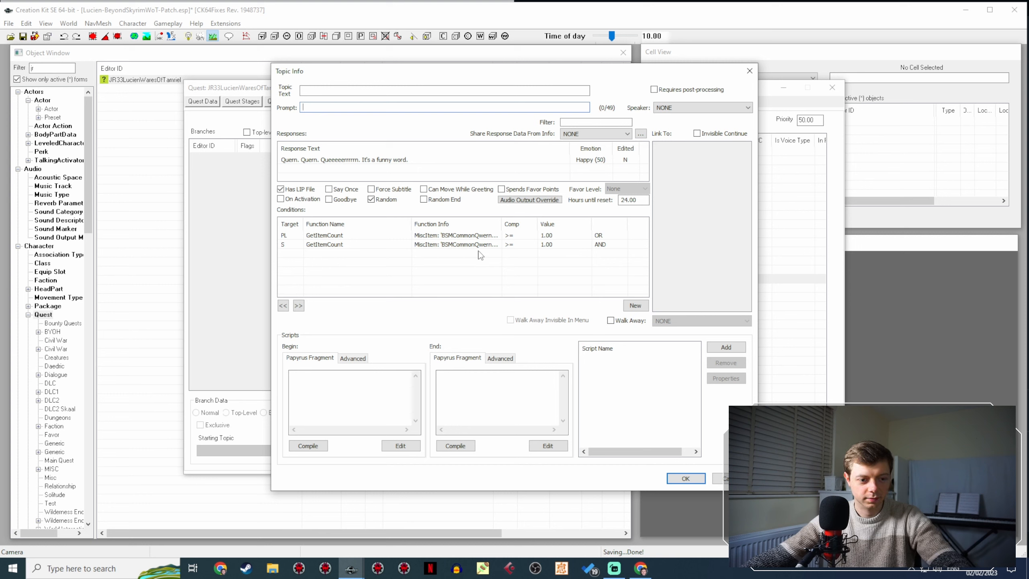
double_click(379, 157)
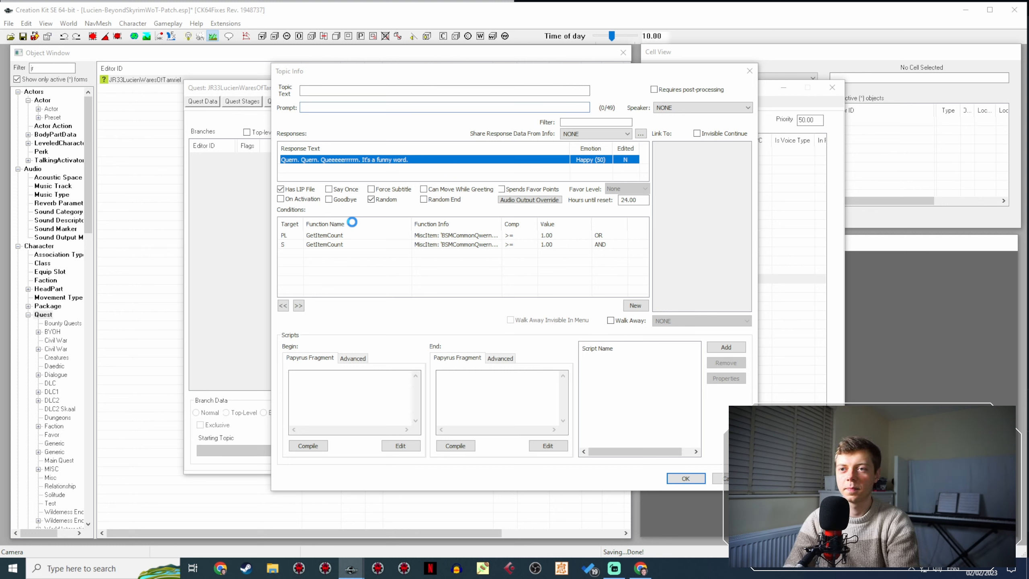
text(V)
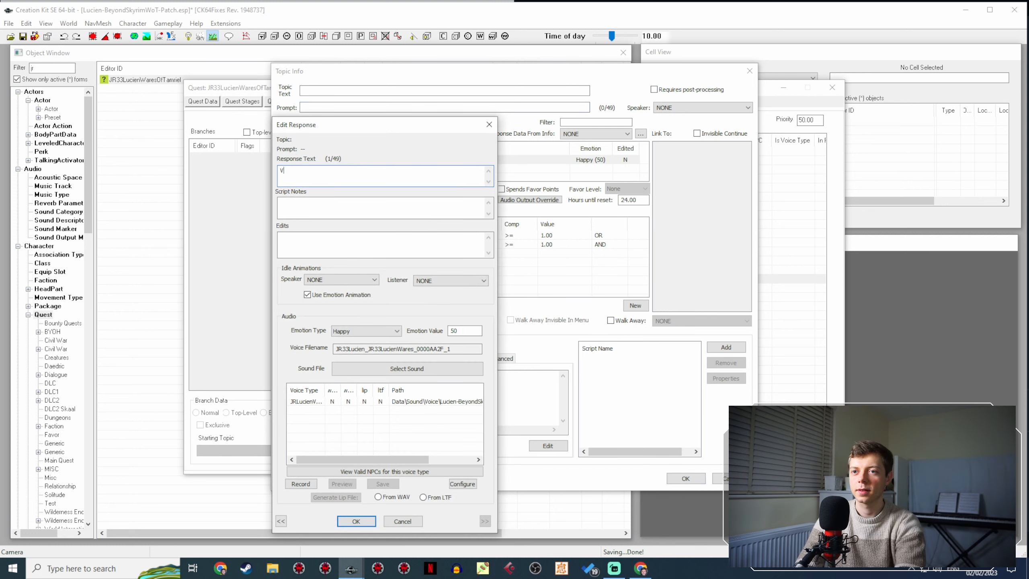
text(verm is made fr)
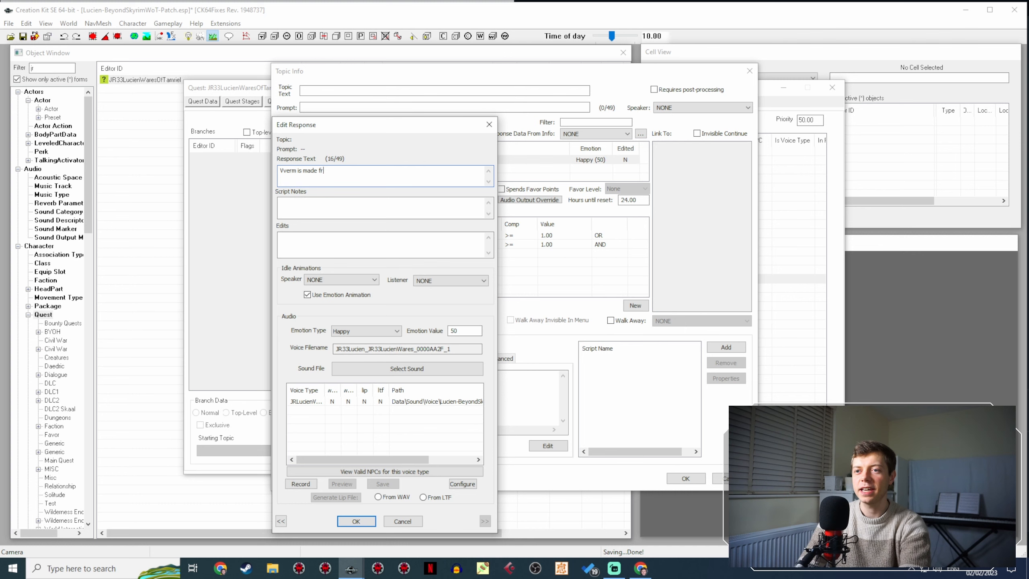
text(om urgandil)
key(alt+Tab)
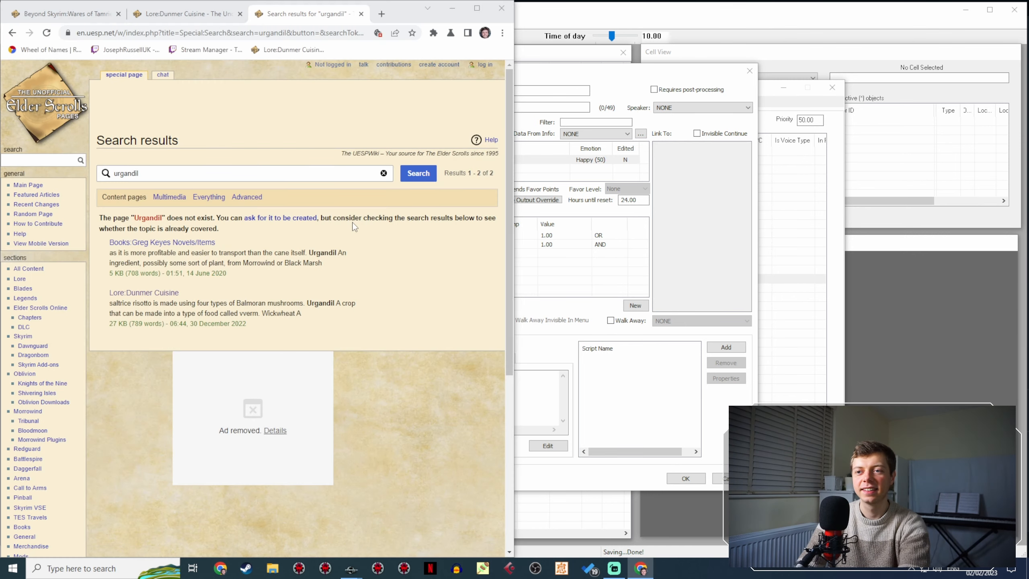
key(alt+Tab)
text(, and urgand)
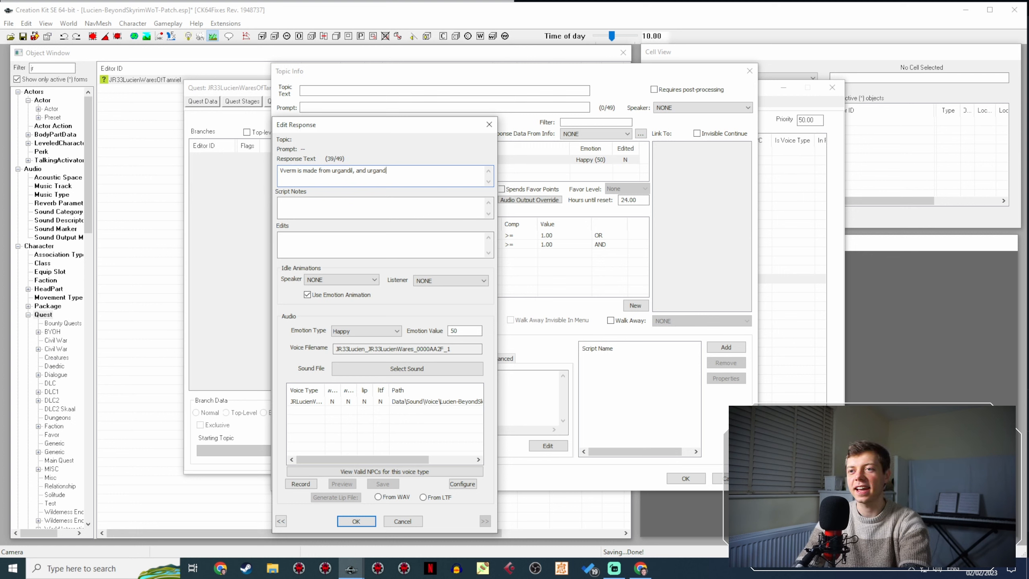
text(il is... )
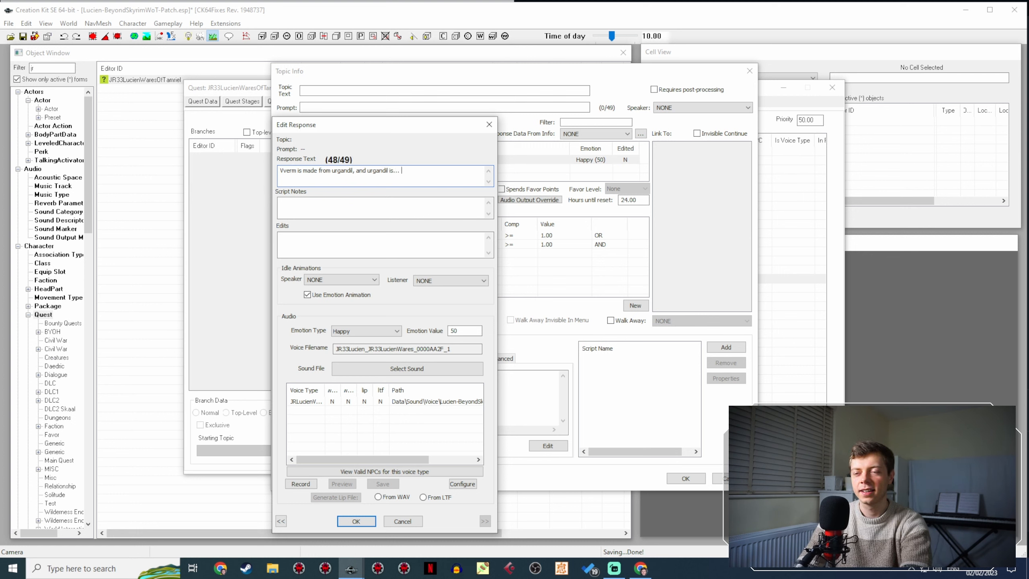
text(a plant? I think?)
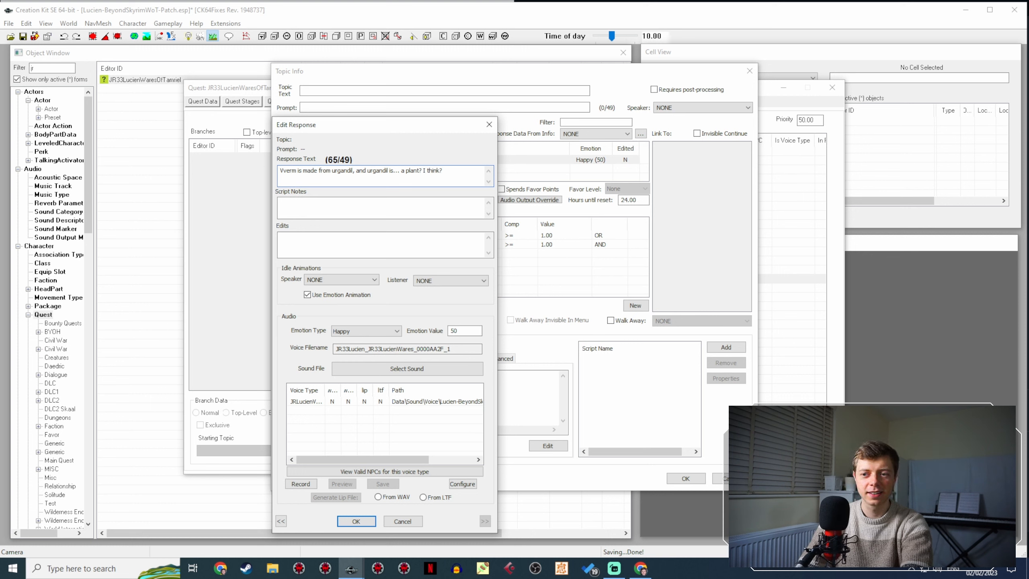
click(365, 330)
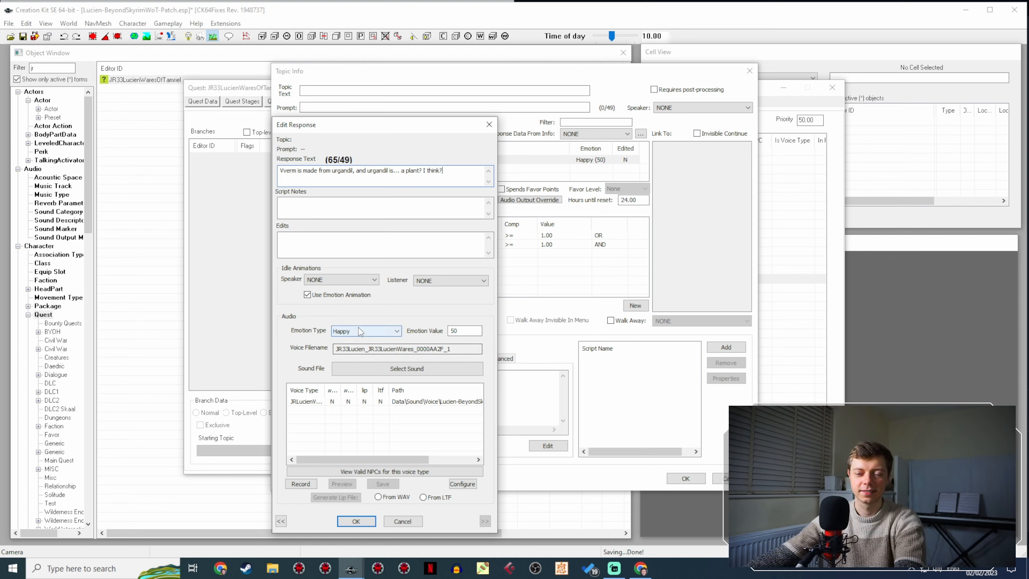
click(373, 341)
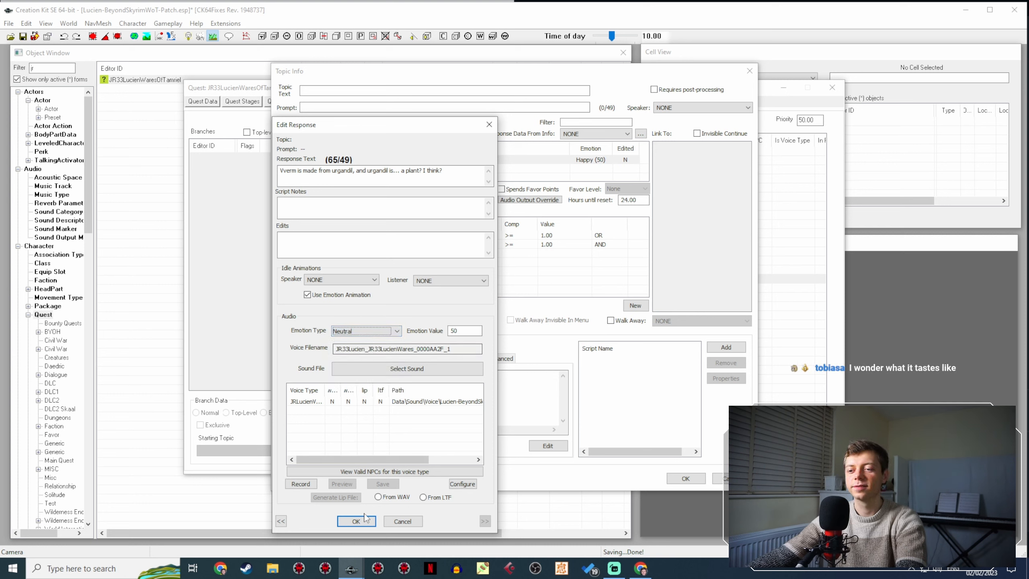
click(355, 521)
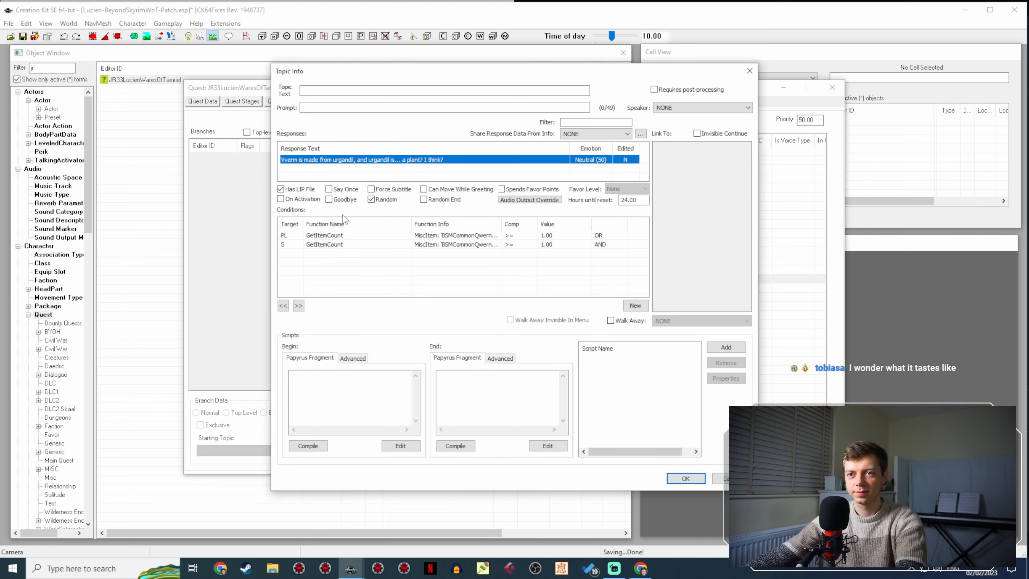
Set the item in the vverm line's Player GetItemCount condition to BSMFoodVverm.
click(380, 236)
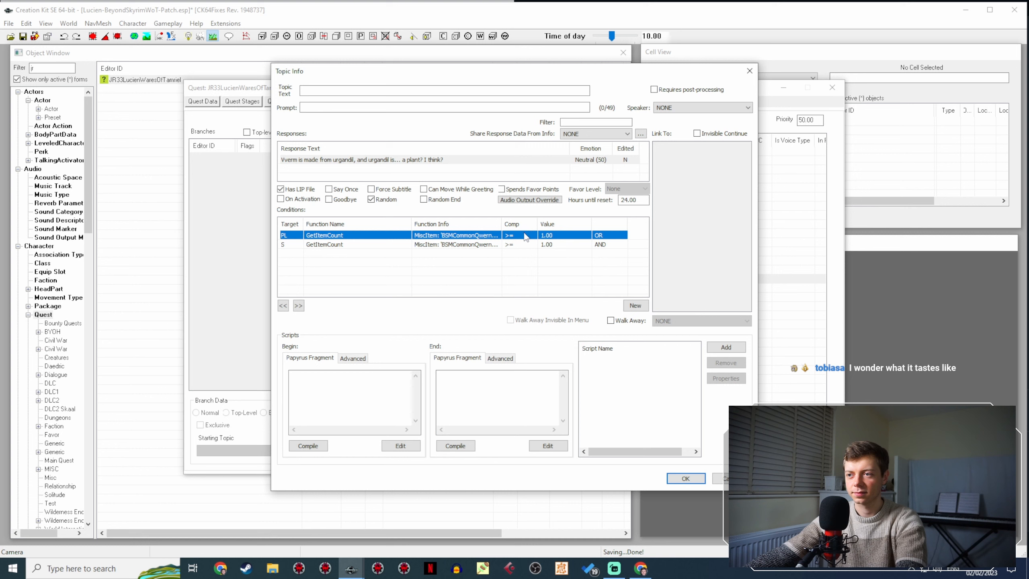
double_click(463, 235)
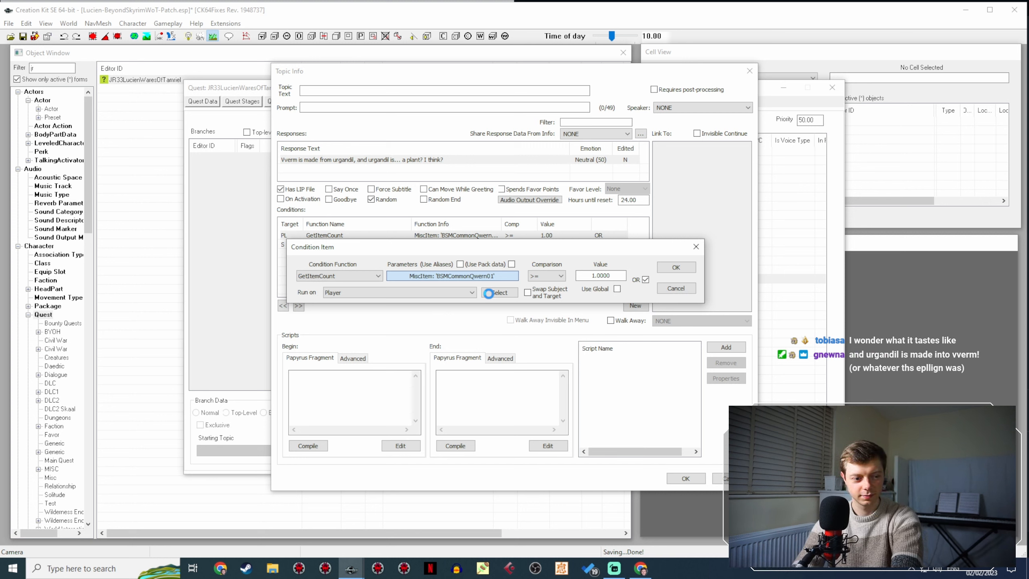
click(489, 293)
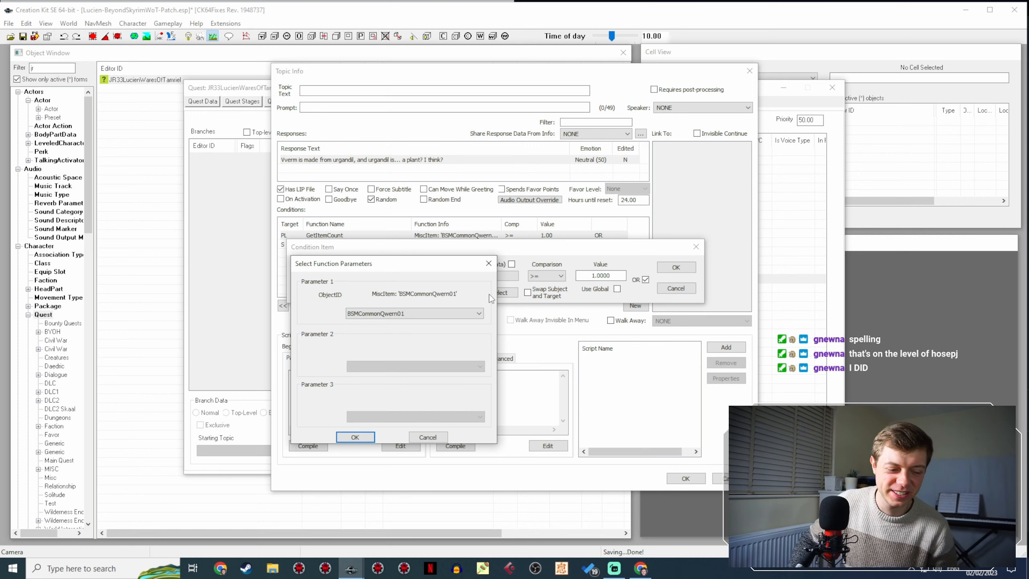
click(390, 315)
text(bsma)
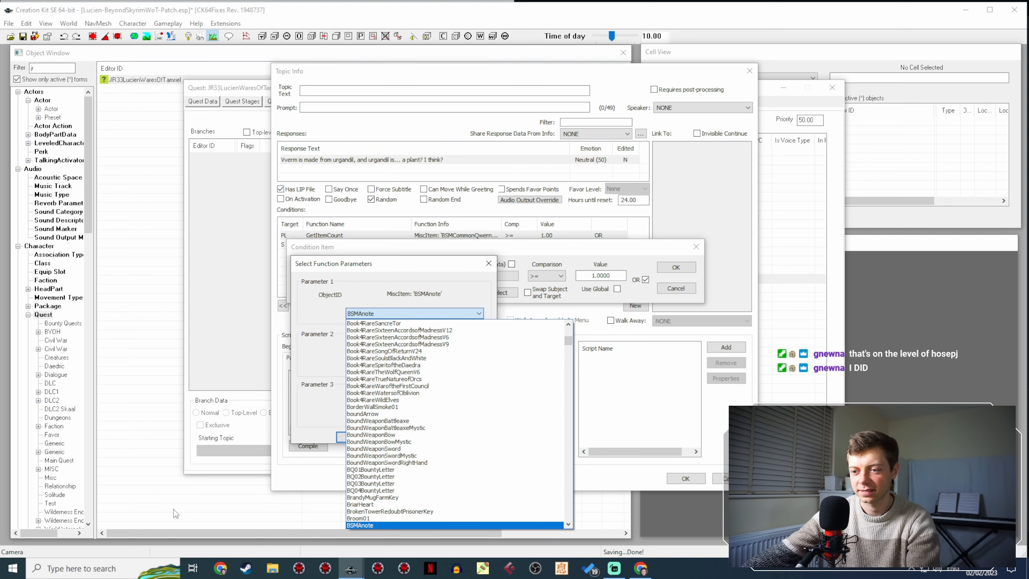
scroll(421, 447, down, 6)
scroll(422, 447, down, 15)
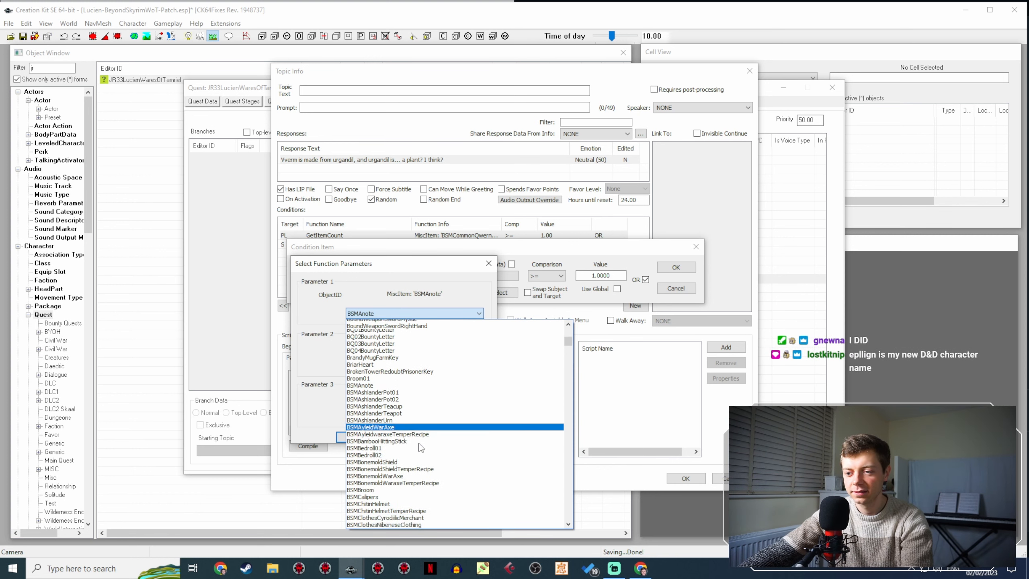
scroll(423, 446, down, 1)
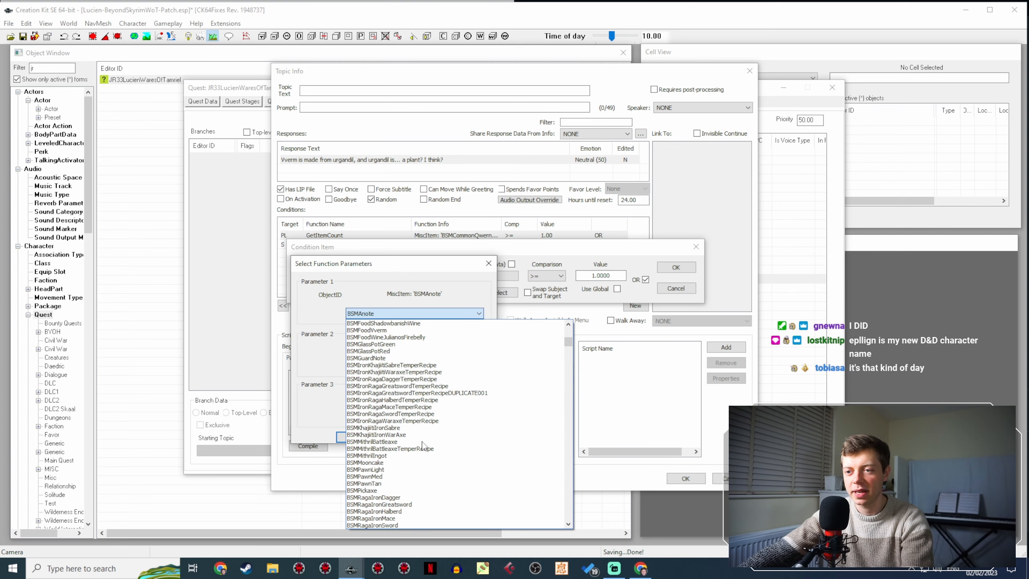
scroll(429, 405, up, 5)
click(443, 356)
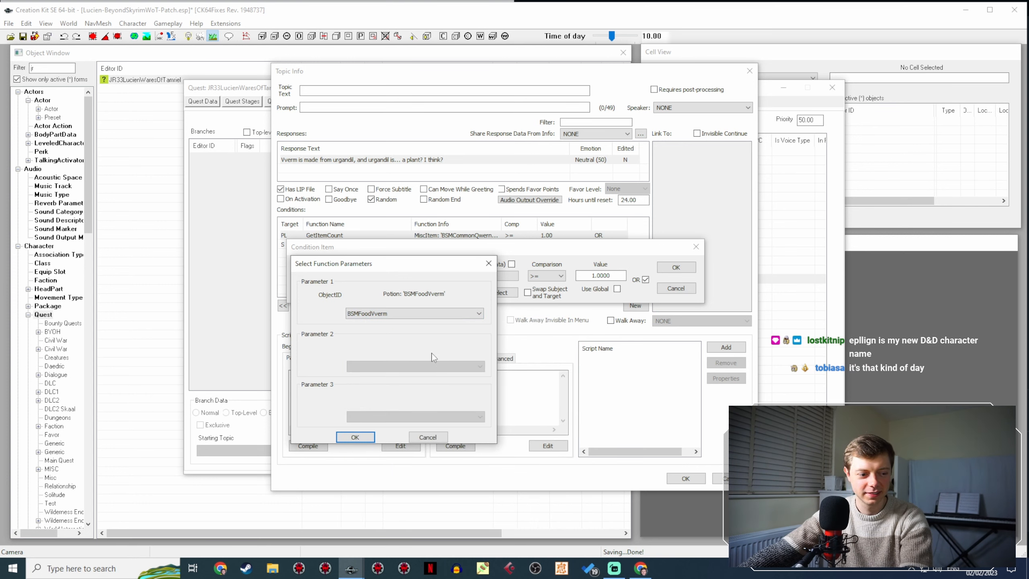
click(355, 437)
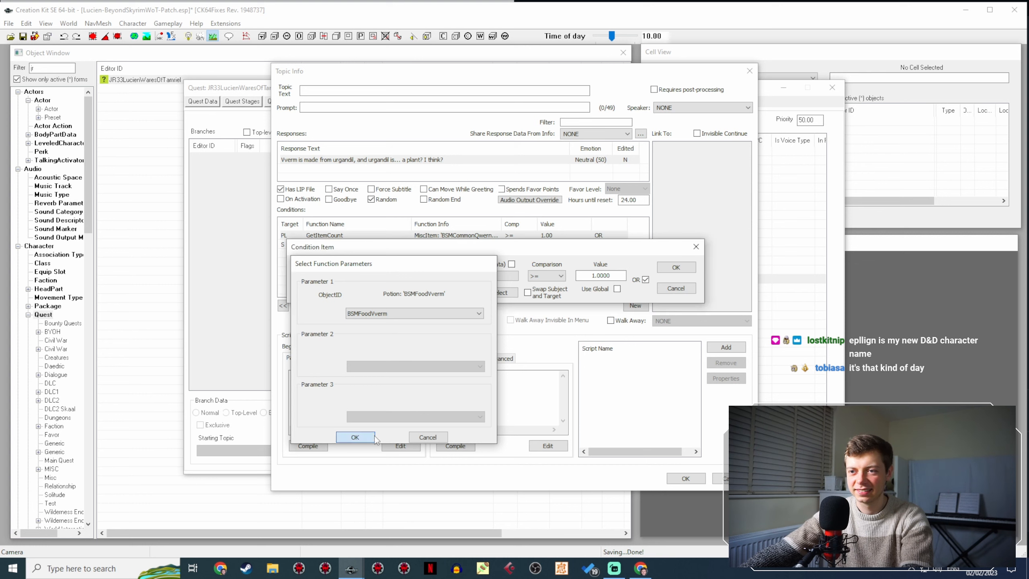
click(675, 267)
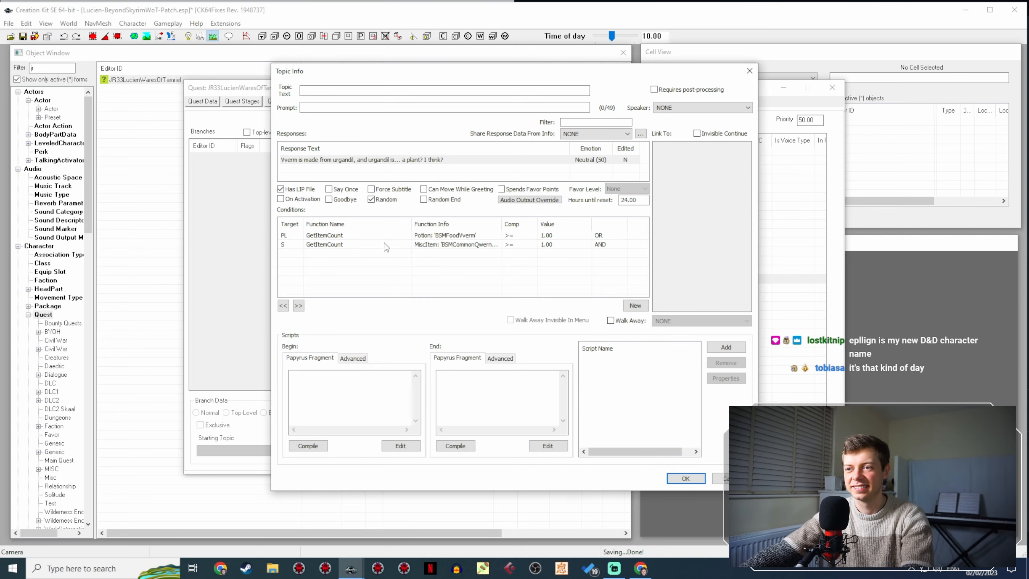
Set the item in the Subject GetItemCount condition to BSMFoodVverm and accept the vverm line's topic info.
double_click(386, 245)
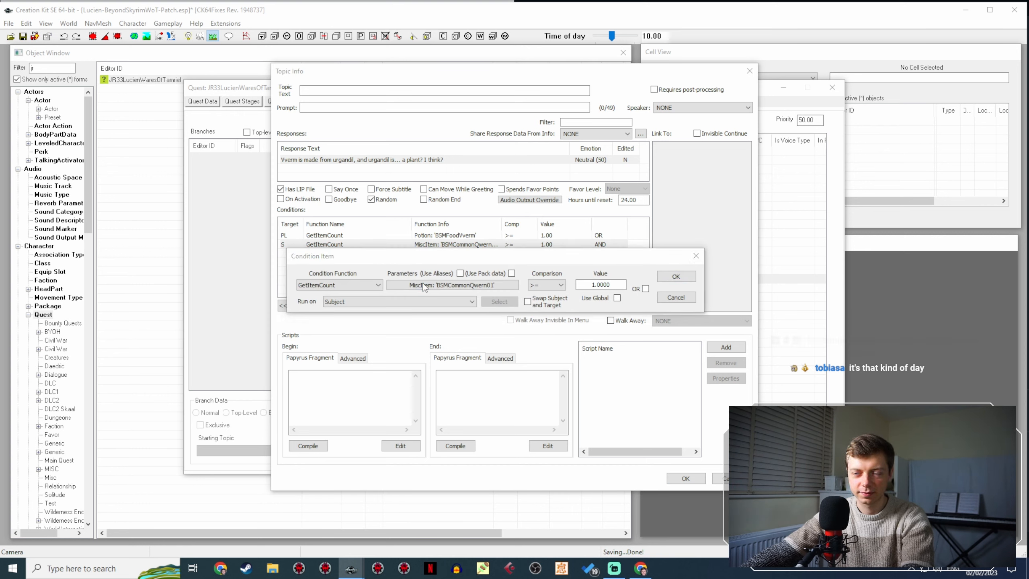
click(422, 283)
click(399, 324)
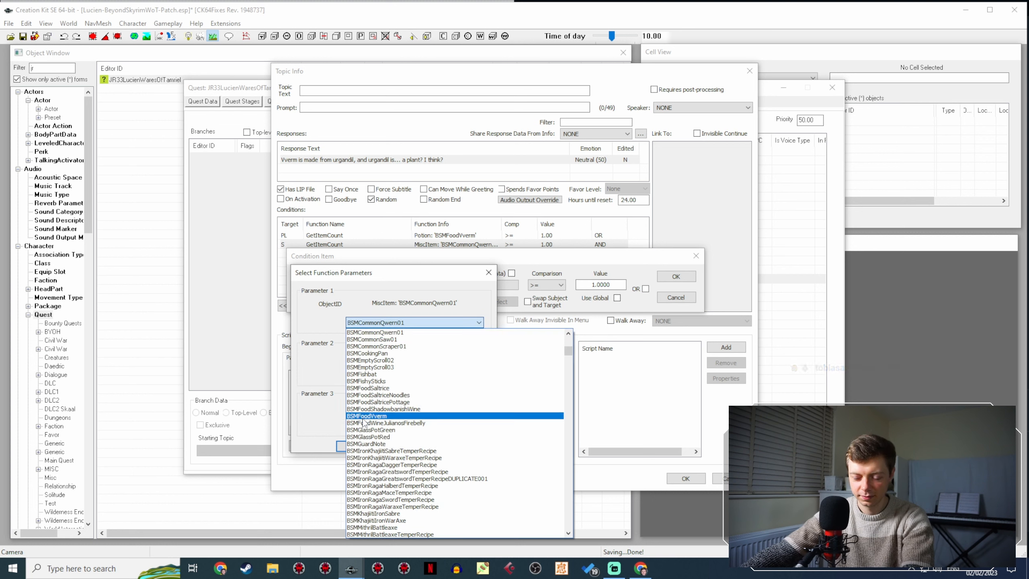
text(bsmfood)
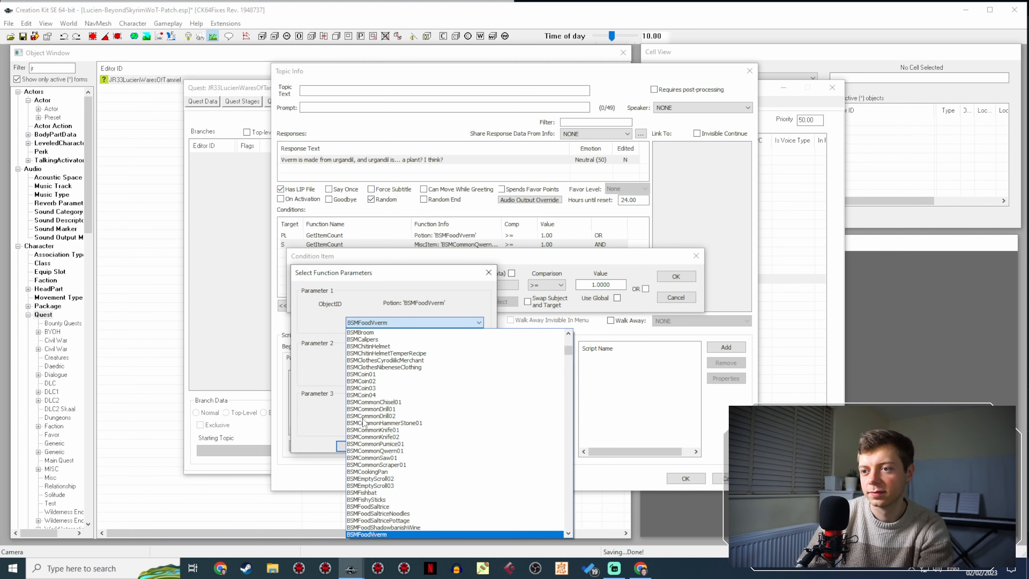
key(Escape)
key(Escape)
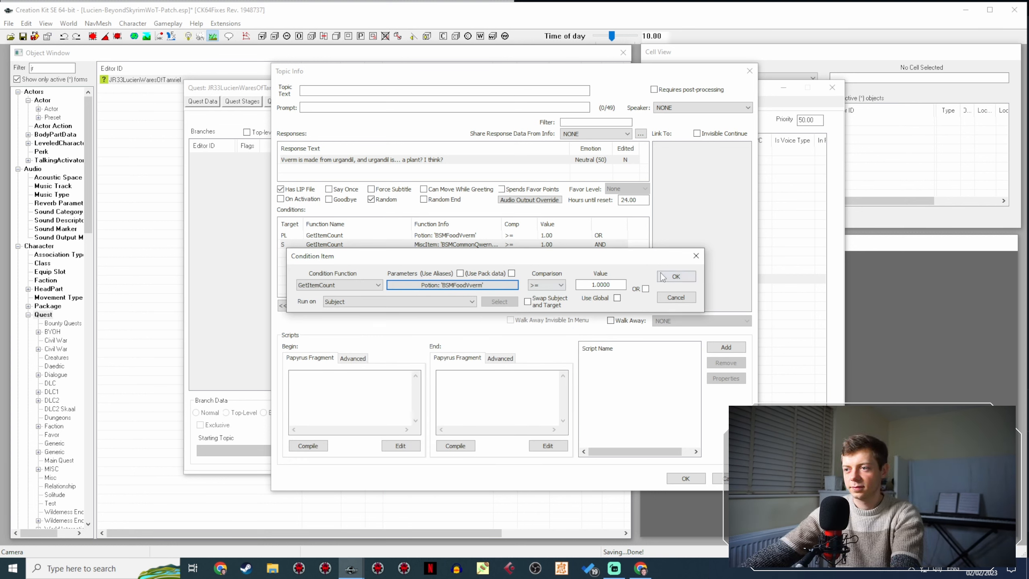
click(674, 276)
click(684, 478)
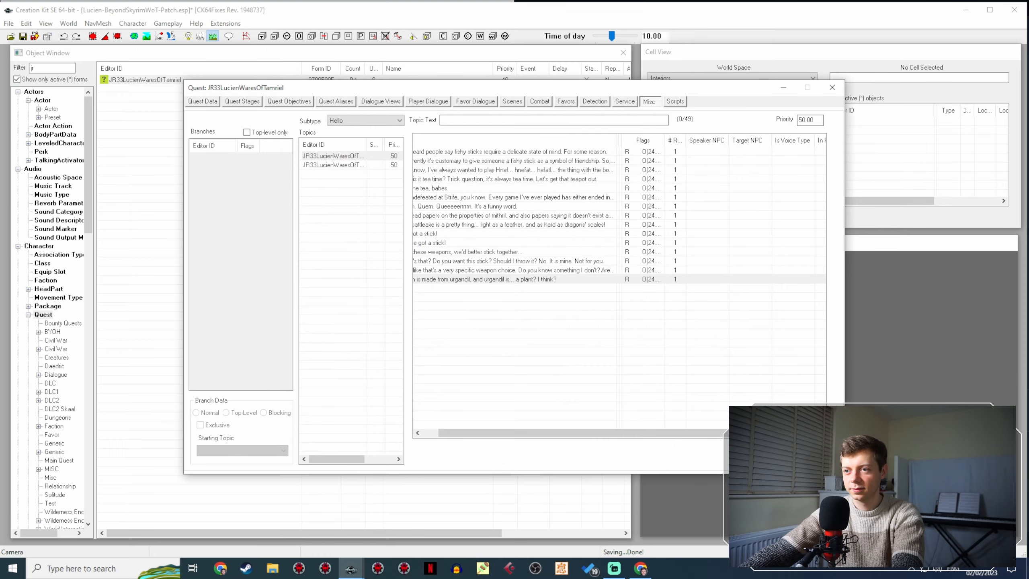
Accept the quest changes and save the plugin, and reopen JR33LucienWaresOfTamriel with the vverm hello line selected.
click(768, 461)
click(22, 36)
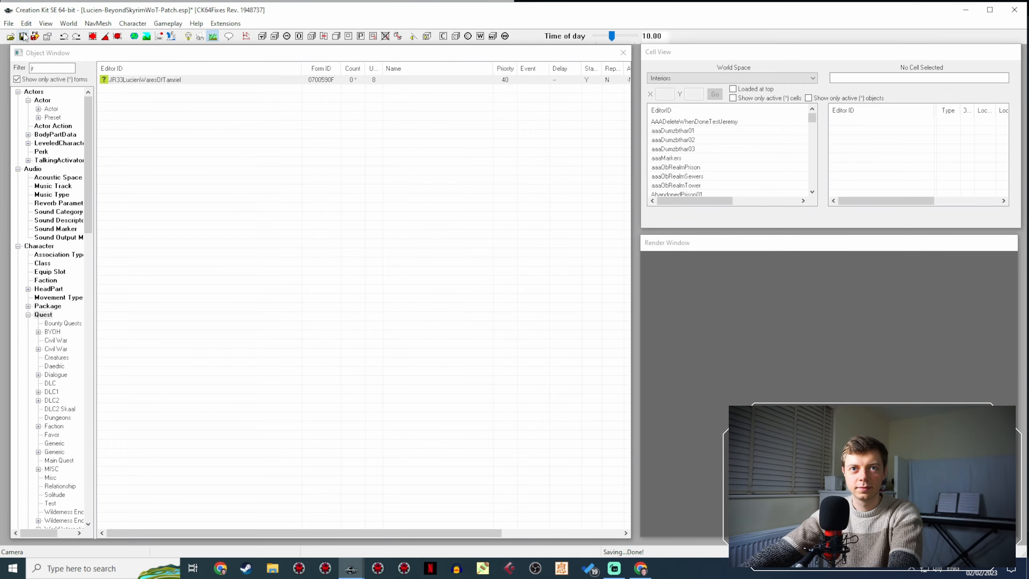
click(203, 80)
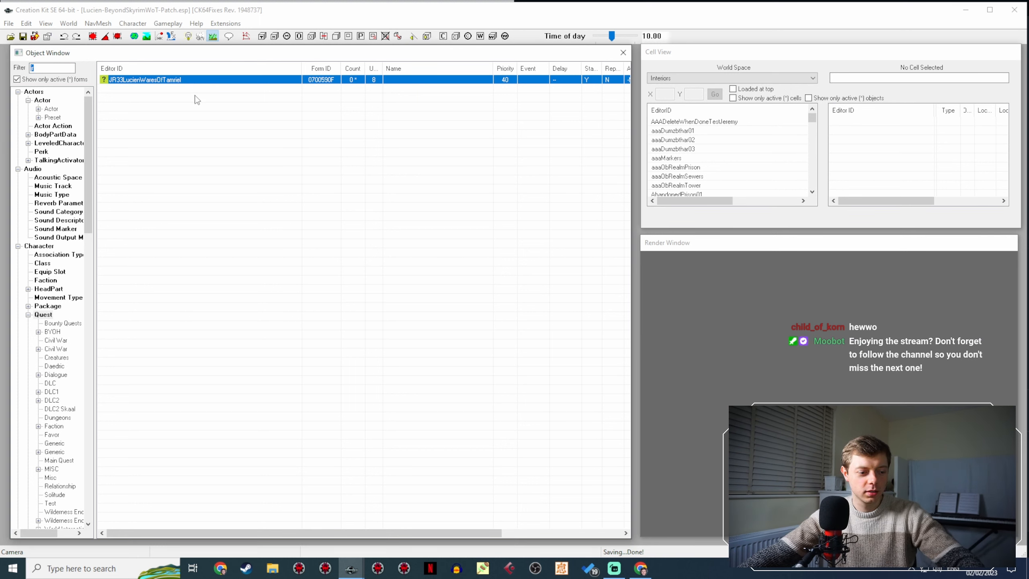
double_click(208, 80)
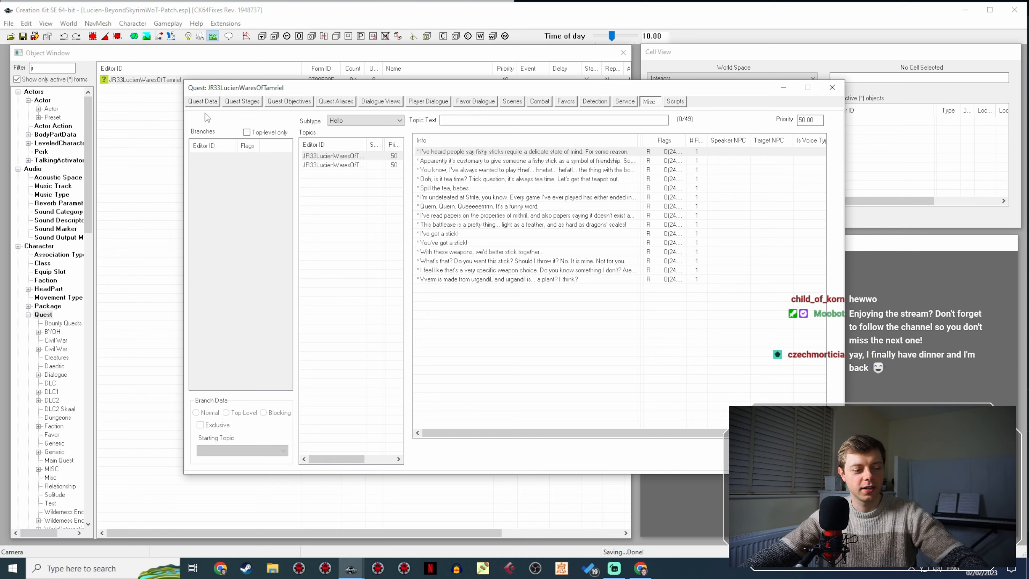
click(501, 280)
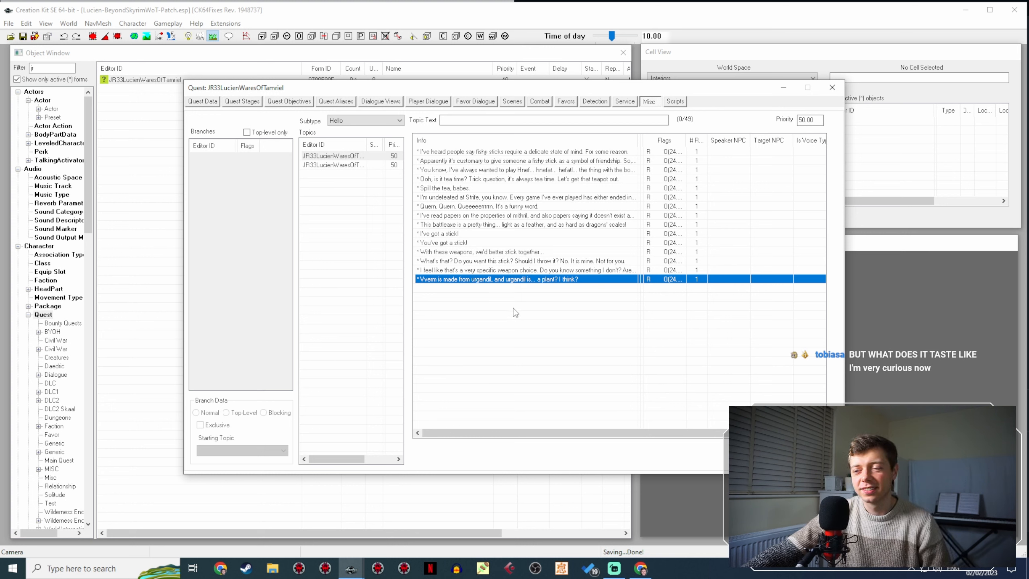
Duplicate the vverm hello line and open the copy's response text for editing.
right_click(534, 280)
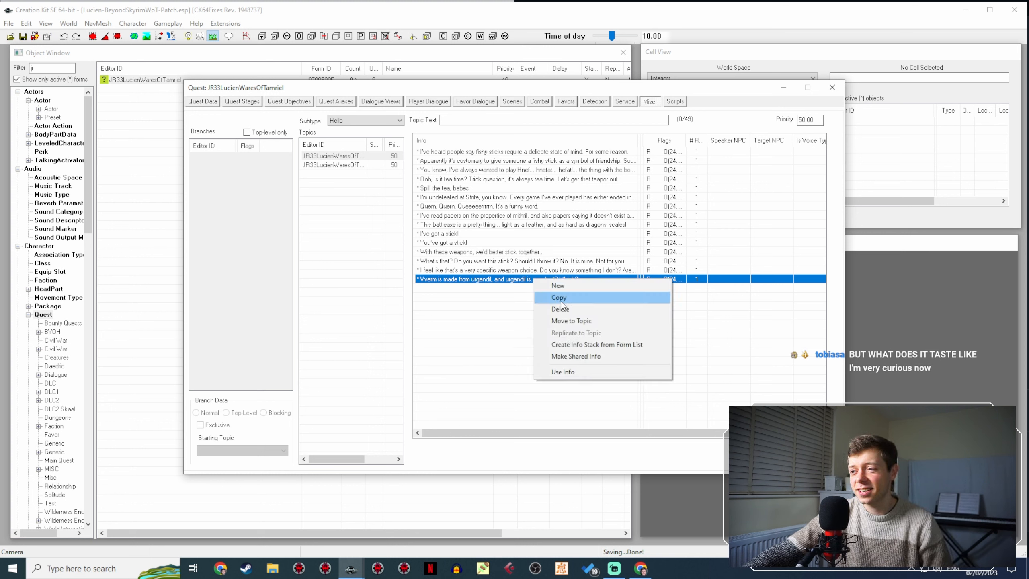
click(561, 295)
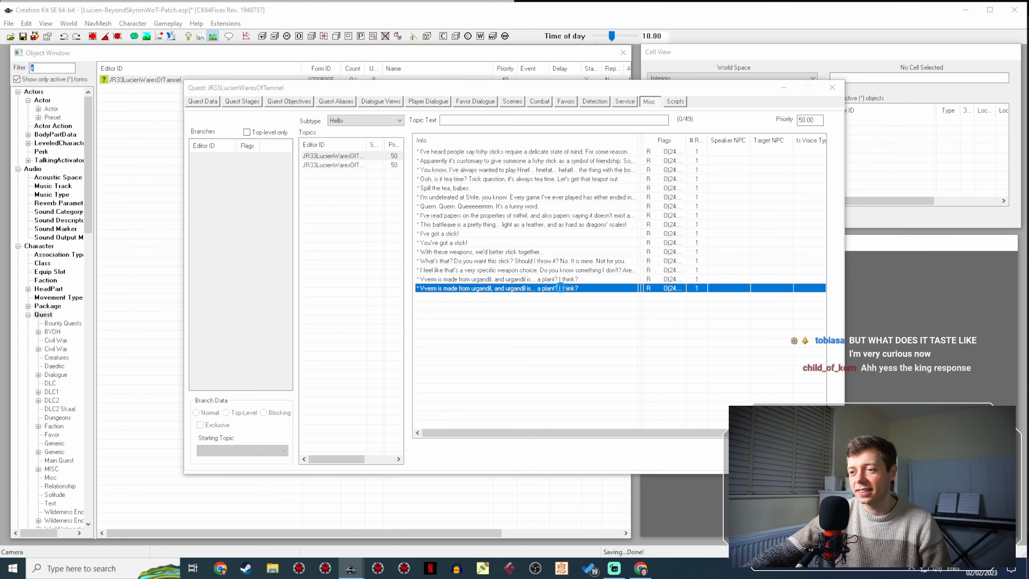
double_click(560, 288)
double_click(452, 159)
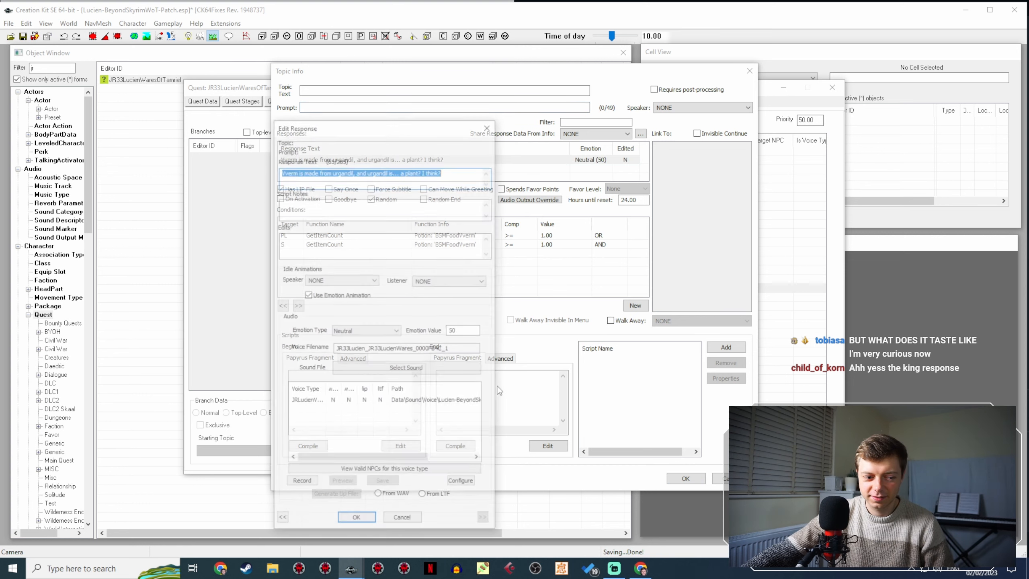
Review the apparel and food tables on the Beyond Skyrim: Wares of Tamriel items wiki page for further comment subjects.
click(639, 569)
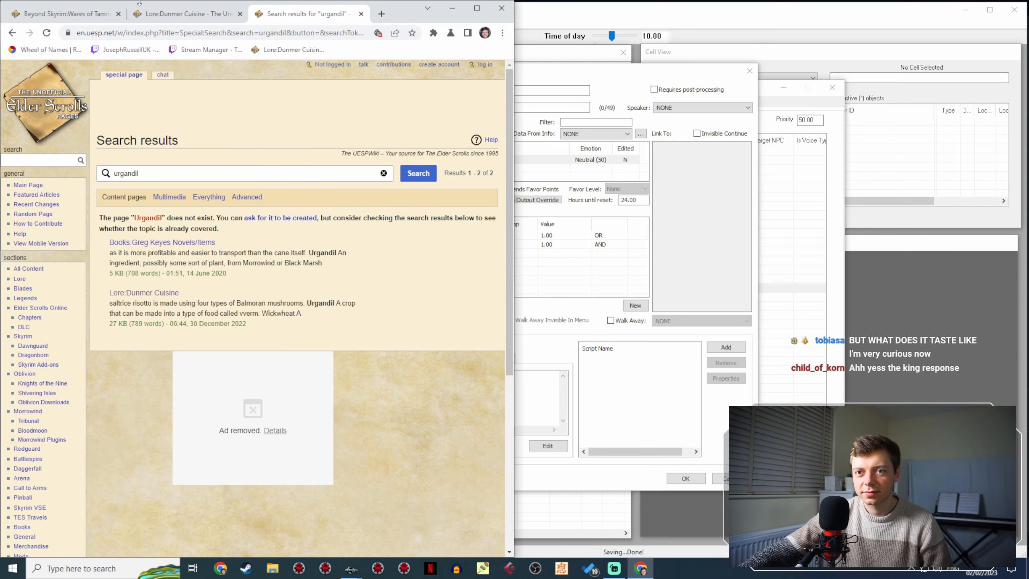
click(59, 15)
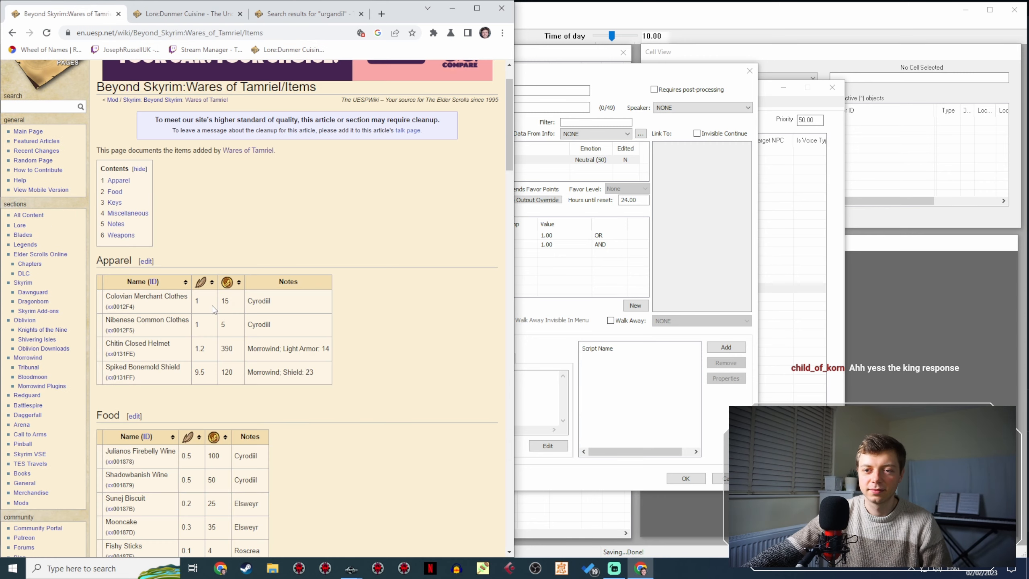
scroll(265, 292, down, 8)
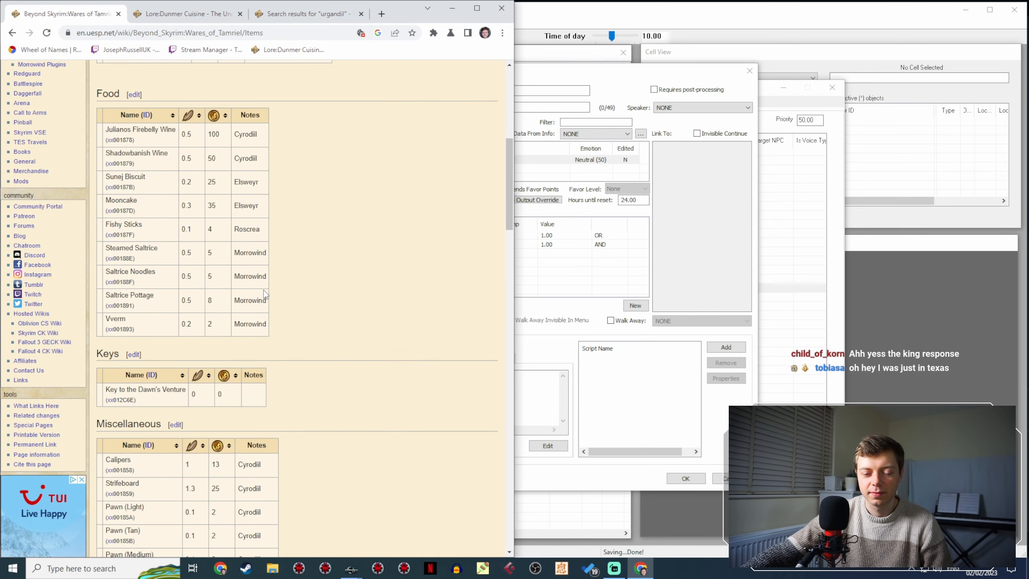
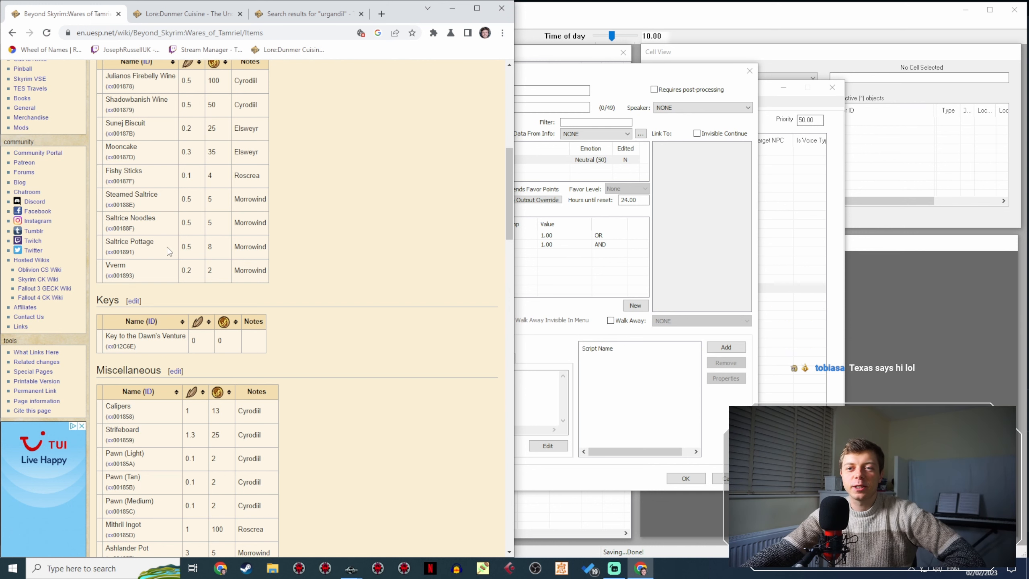
scroll(167, 247, up, 3)
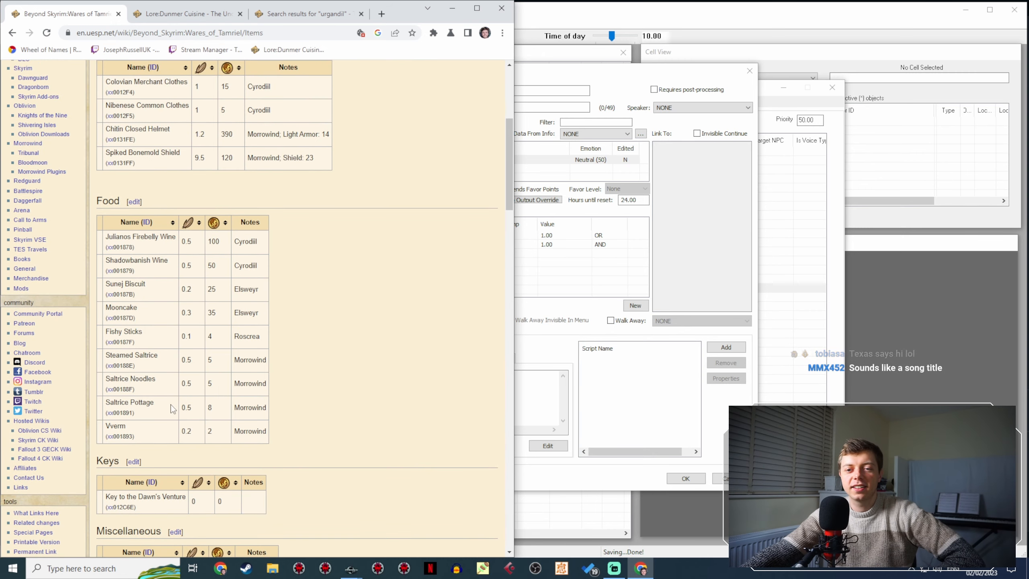
drag(169, 407, 106, 364)
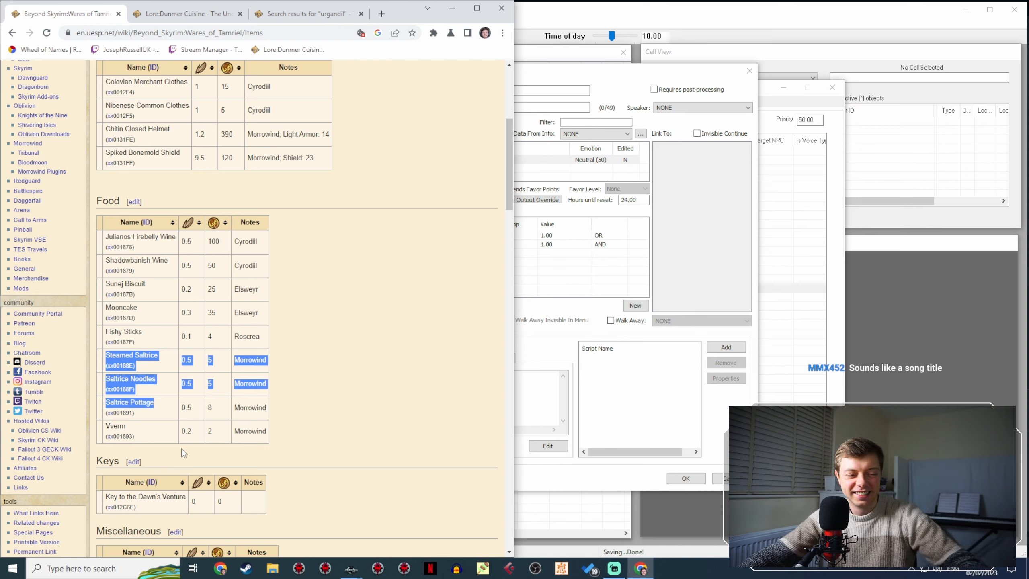
click(161, 363)
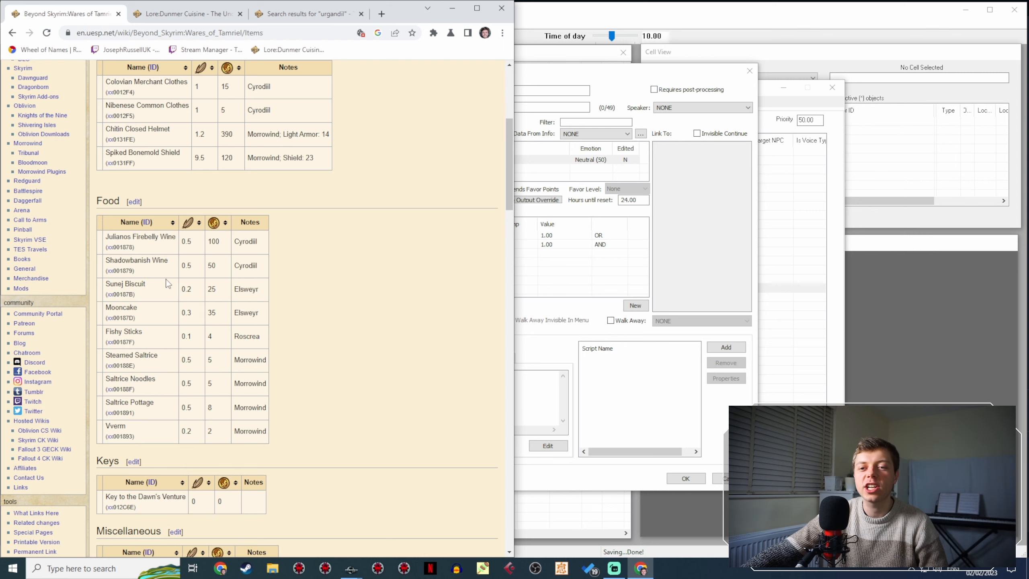
scroll(165, 331, up, 6)
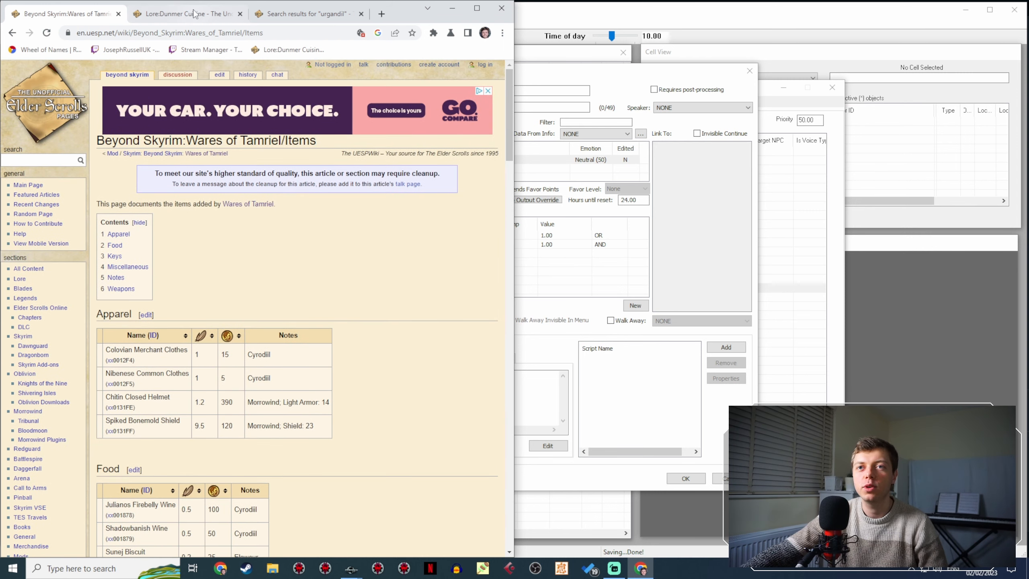
Check the Dunmer Cuisine page and search the UESP wiki for "sunej biscuit".
click(193, 12)
scroll(203, 379, up, 20)
scroll(202, 378, down, 6)
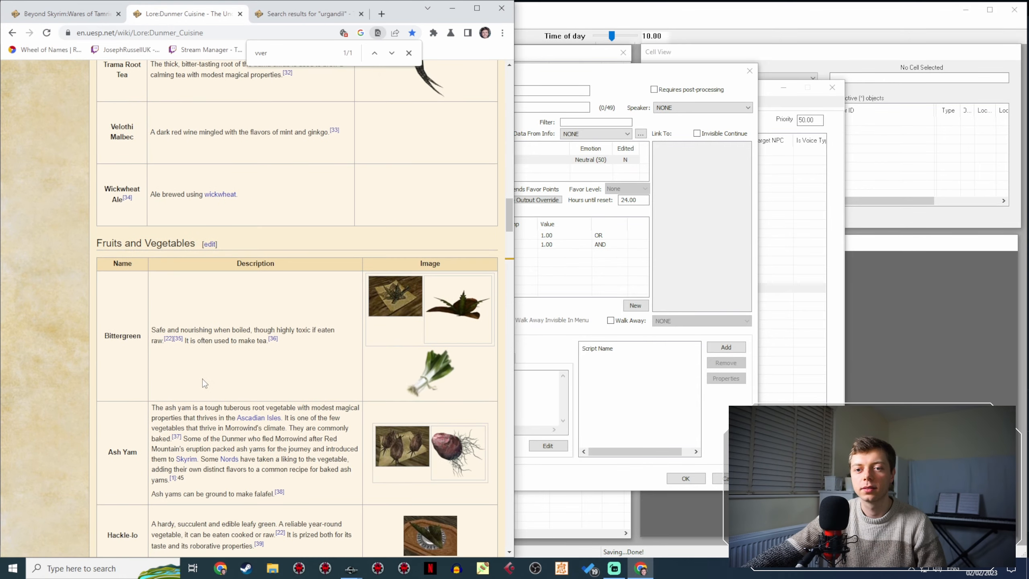
scroll(202, 379, up, 15)
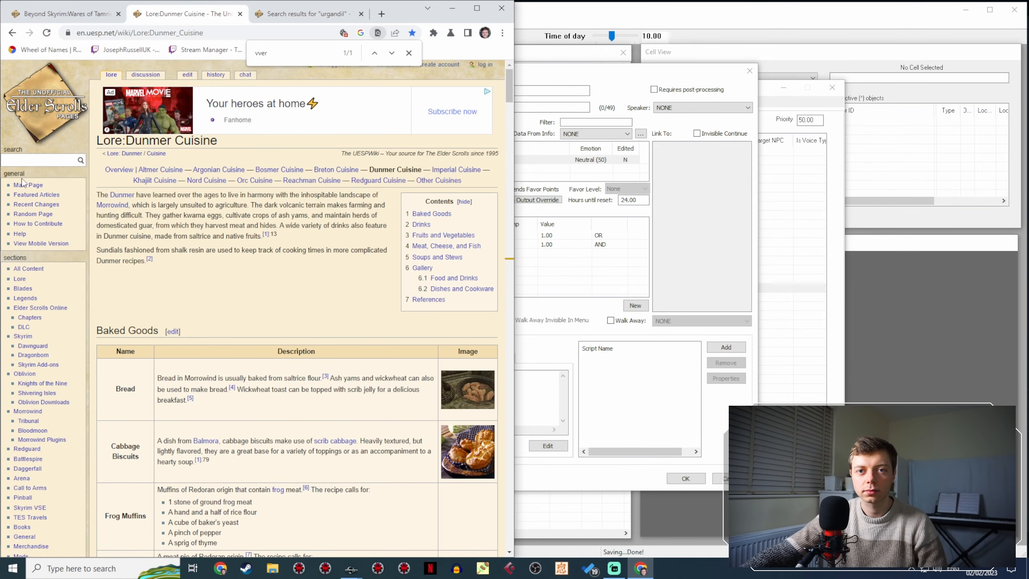
text(sune)
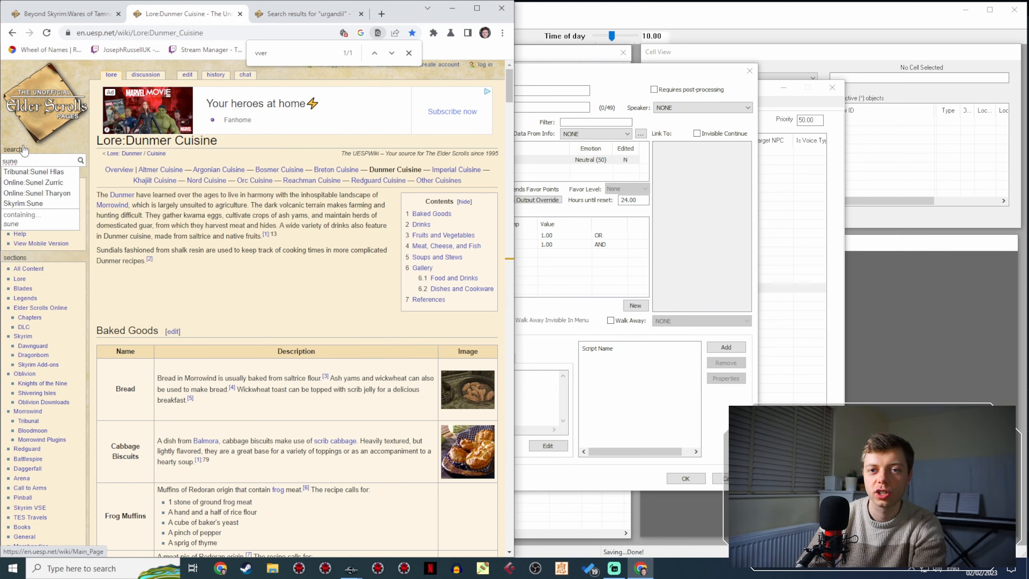
text(j bis)
key(BackSpace)
text(is)
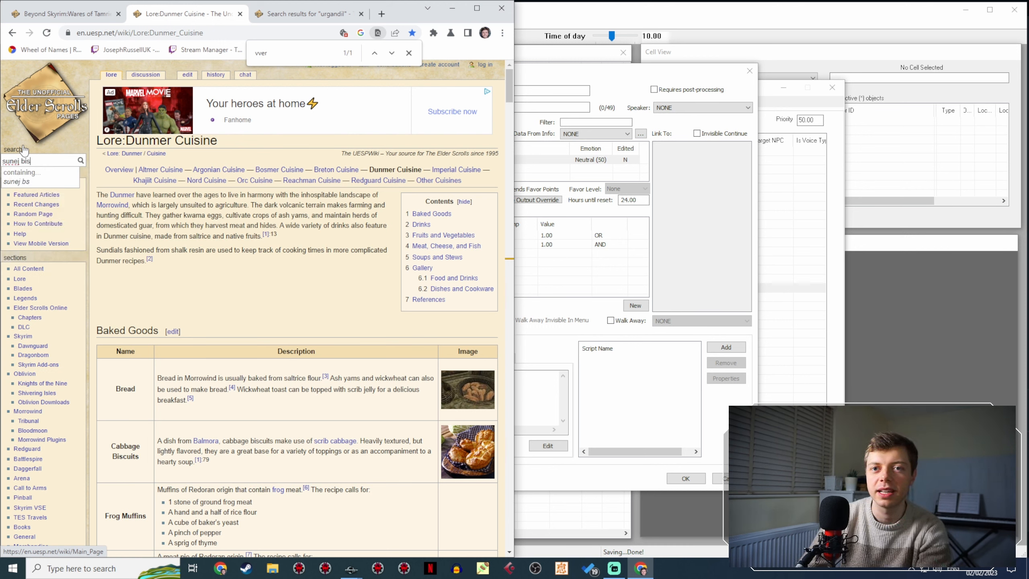
key(Return)
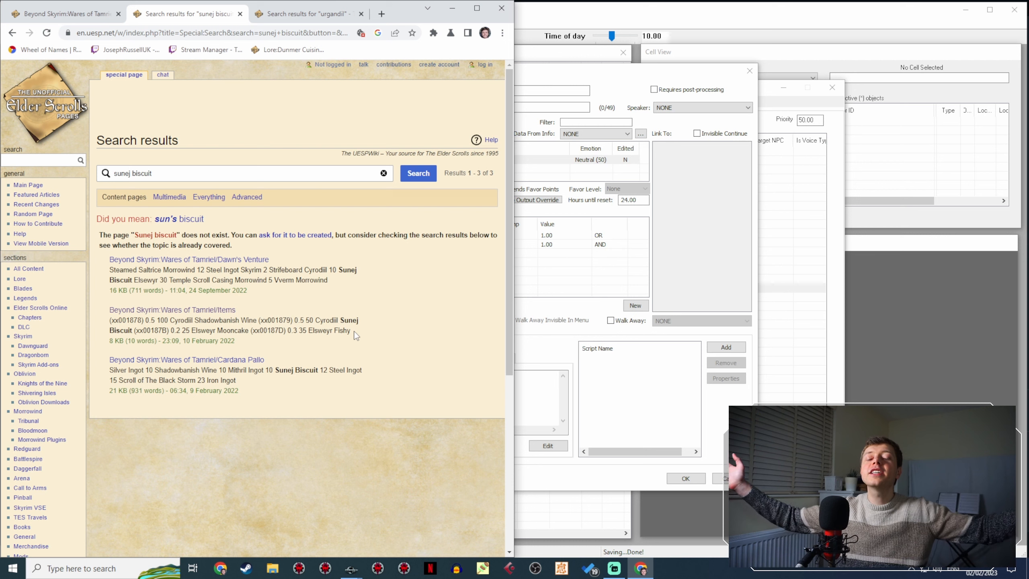
Open the streamer's live YouTube channel in a new browser tab.
click(272, 13)
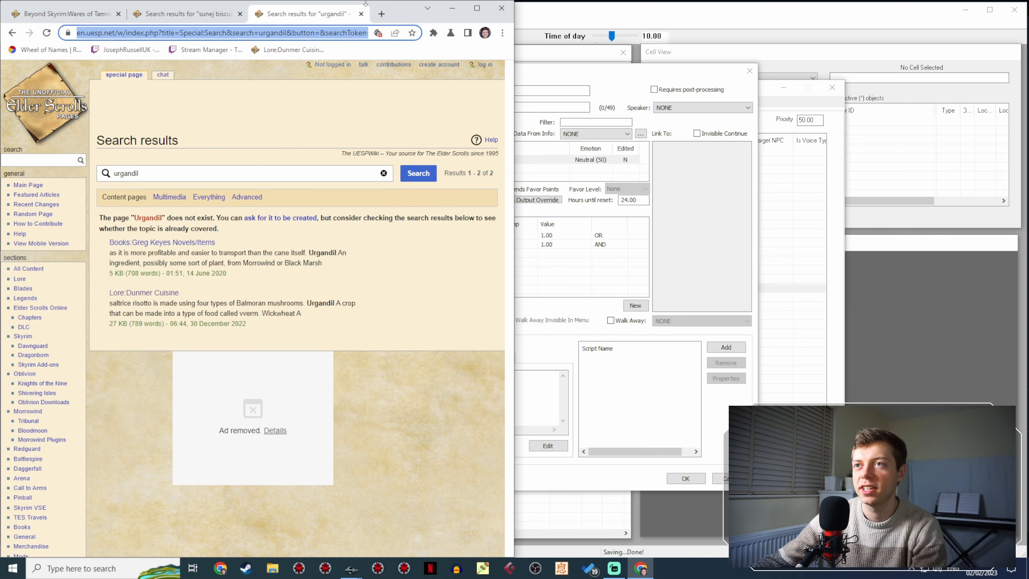
click(383, 15)
text(youtube jo)
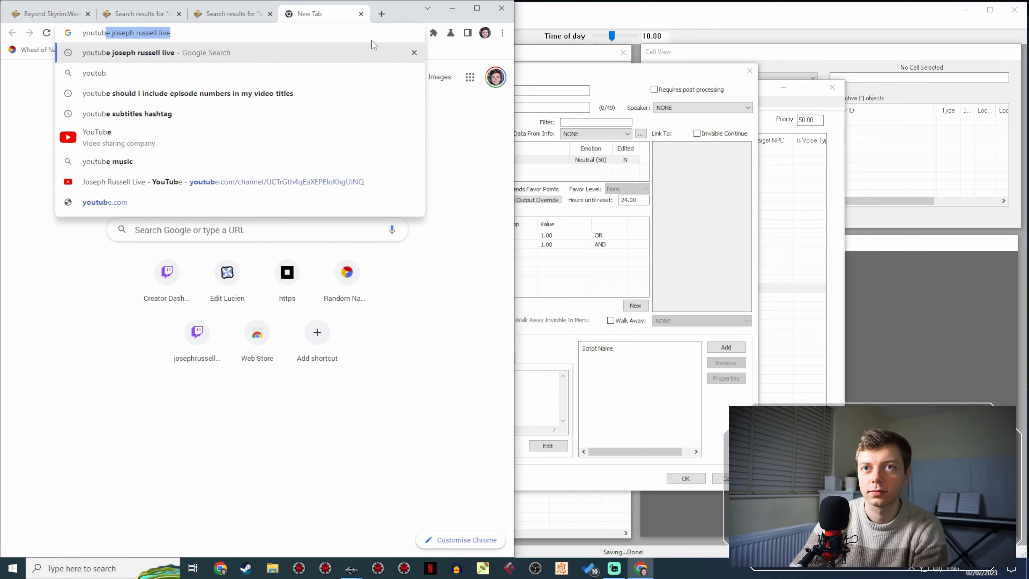
text(seph)
key(Down)
key(Down)
key(Down)
key(Down)
key(Down)
key(Down)
key(Down)
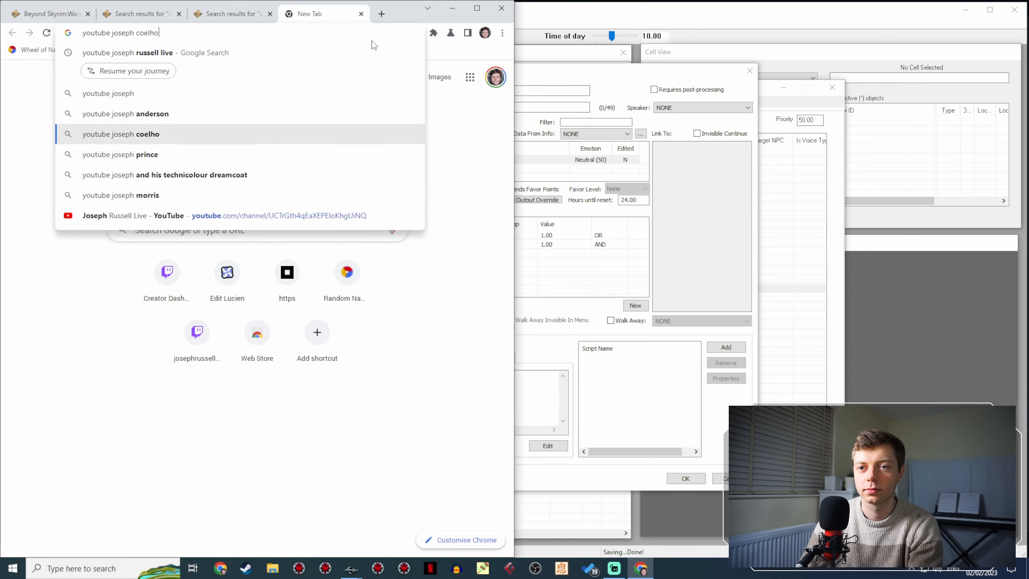
key(Return)
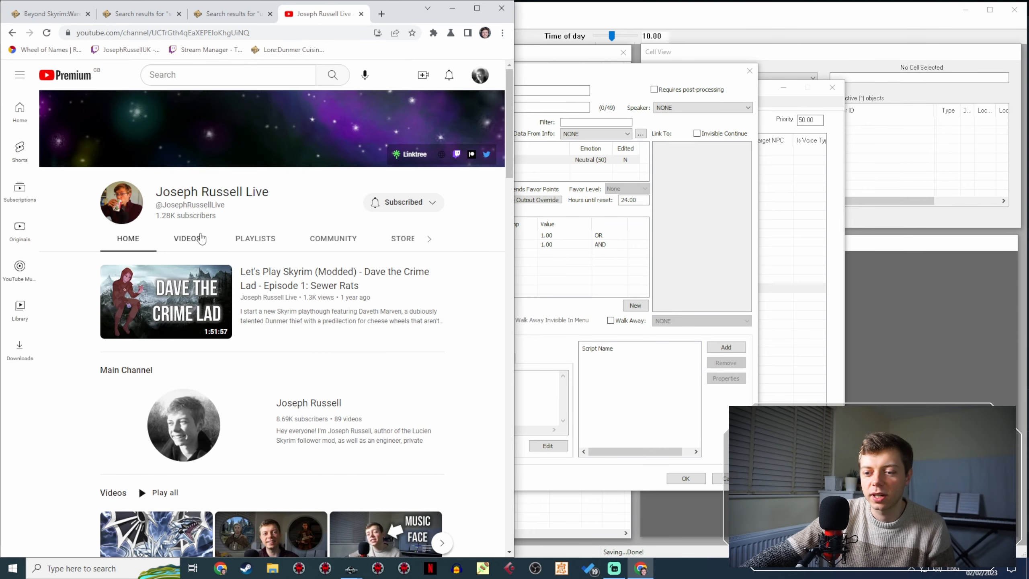
Browse the channel's uploaded videos and open the "Beyond Skyrim Wares of Tamriel & Bonemold Weapons" playthrough.
scroll(195, 236, down, 3)
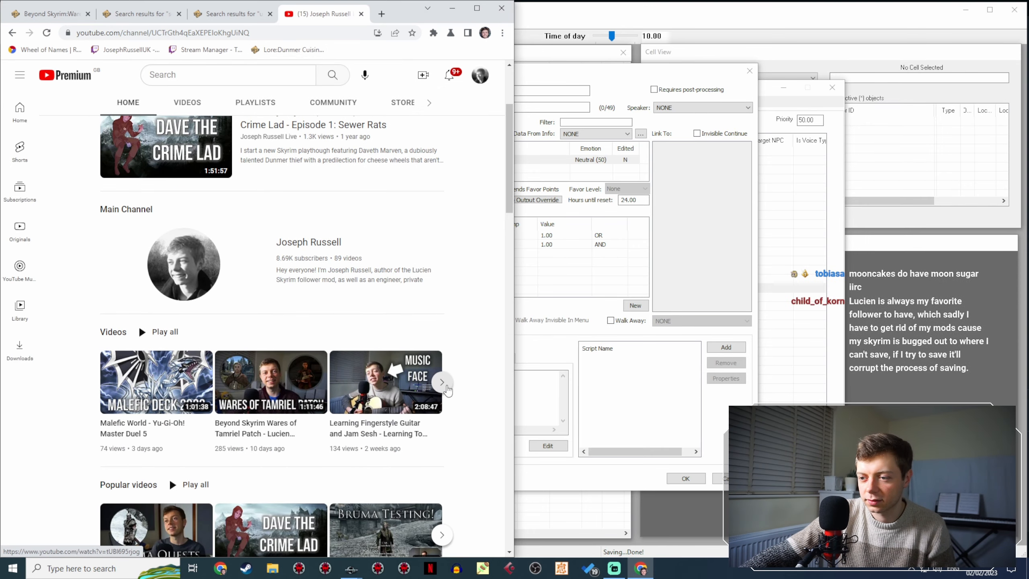
click(200, 104)
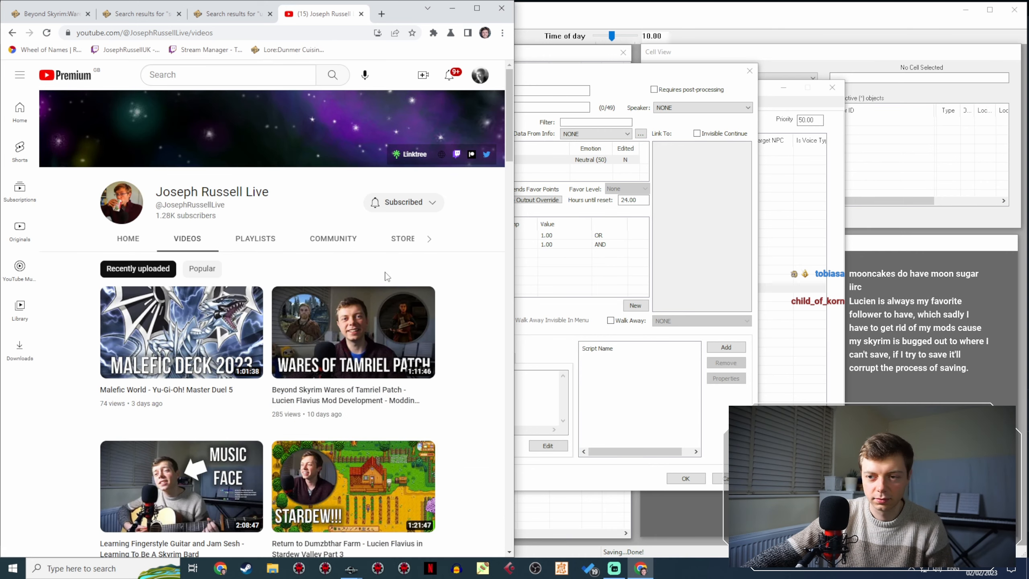
scroll(431, 263, down, 5)
scroll(431, 263, down, 4)
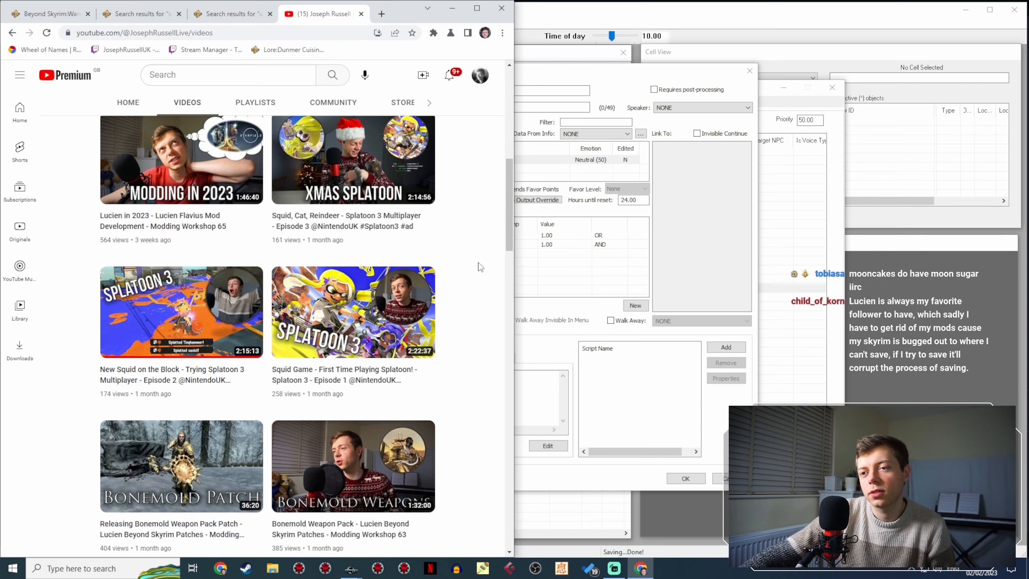
scroll(479, 263, down, 4)
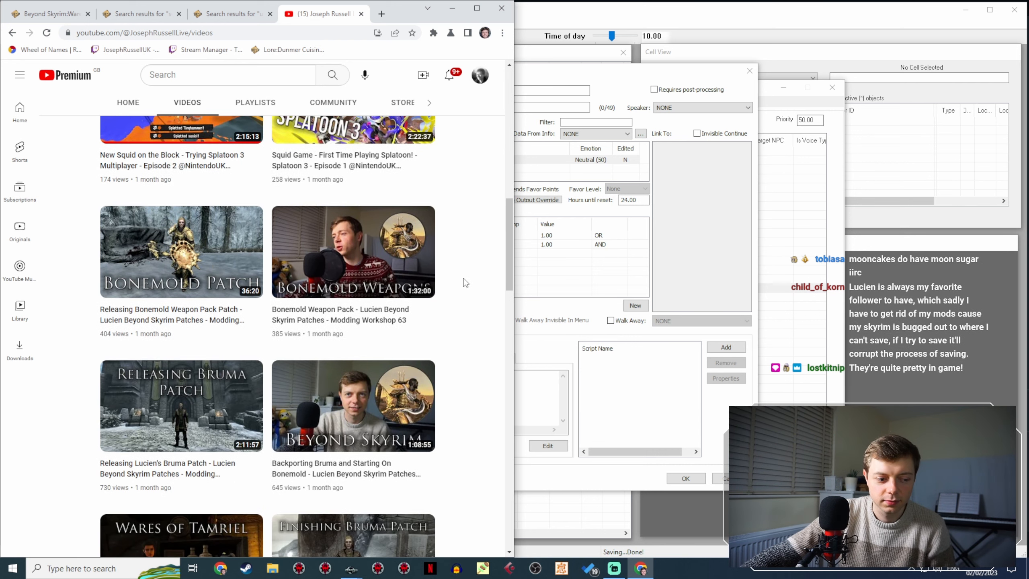
scroll(465, 283, up, 4)
scroll(468, 292, down, 6)
scroll(470, 299, down, 3)
click(257, 284)
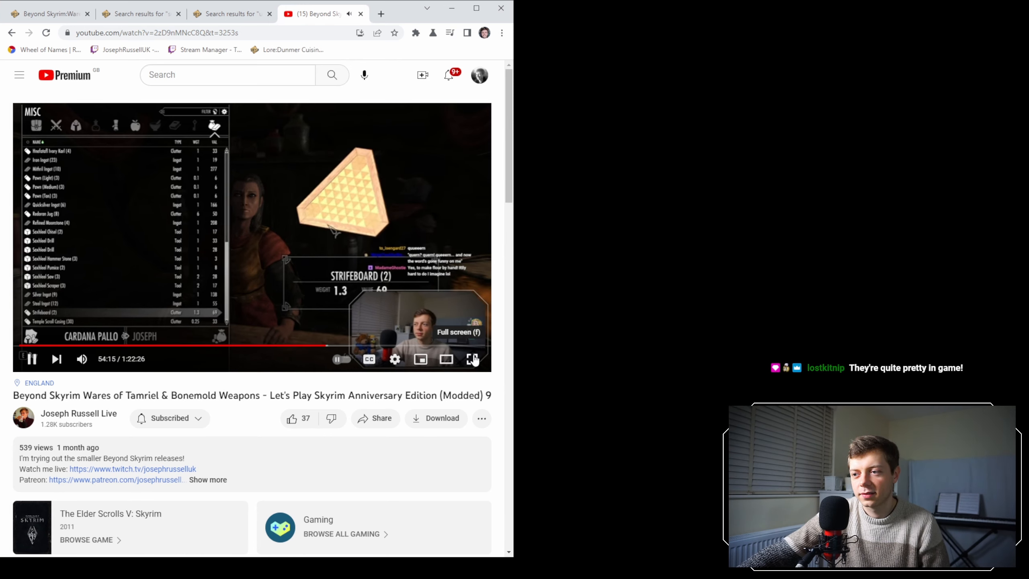
View the playthrough's merchant inventory in full screen, pause it, and return to the channel's video list.
key(f)
key(k)
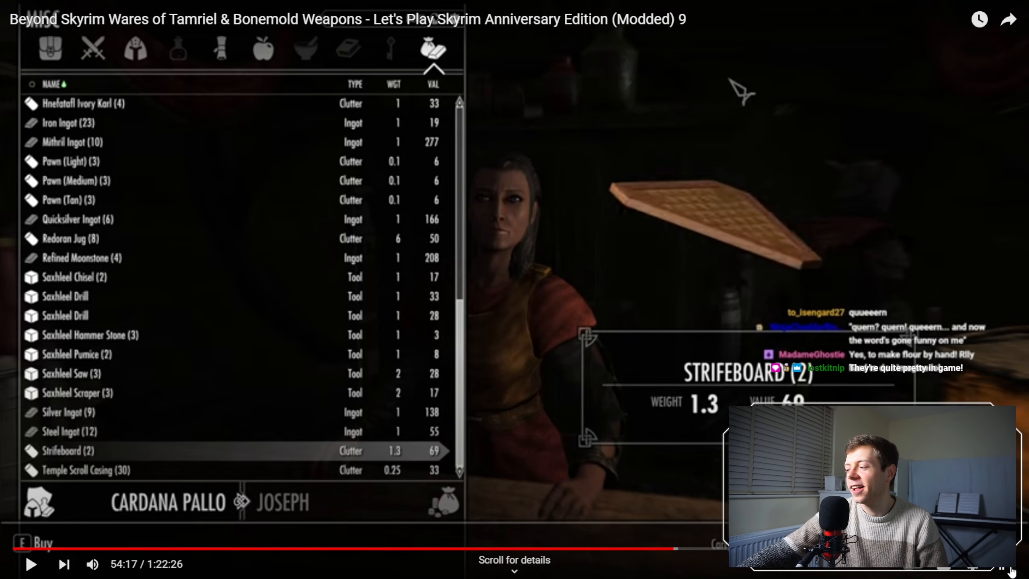
key(f)
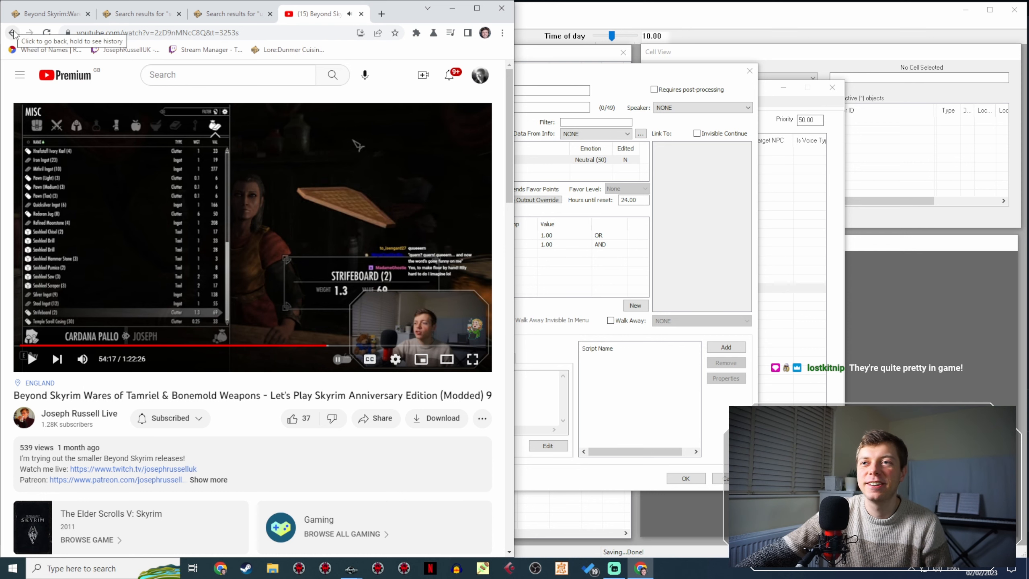
click(13, 33)
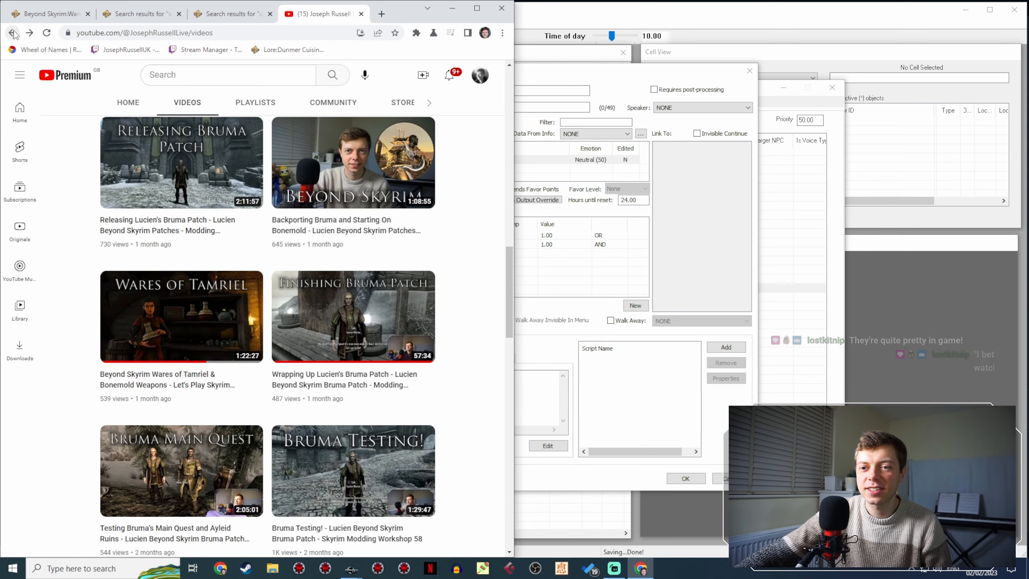
Find the "Beyond Skyrim Wares of Tamriel Patch" Modding Workshop 66 video among the recent uploads and open it.
mouse_move(156, 299)
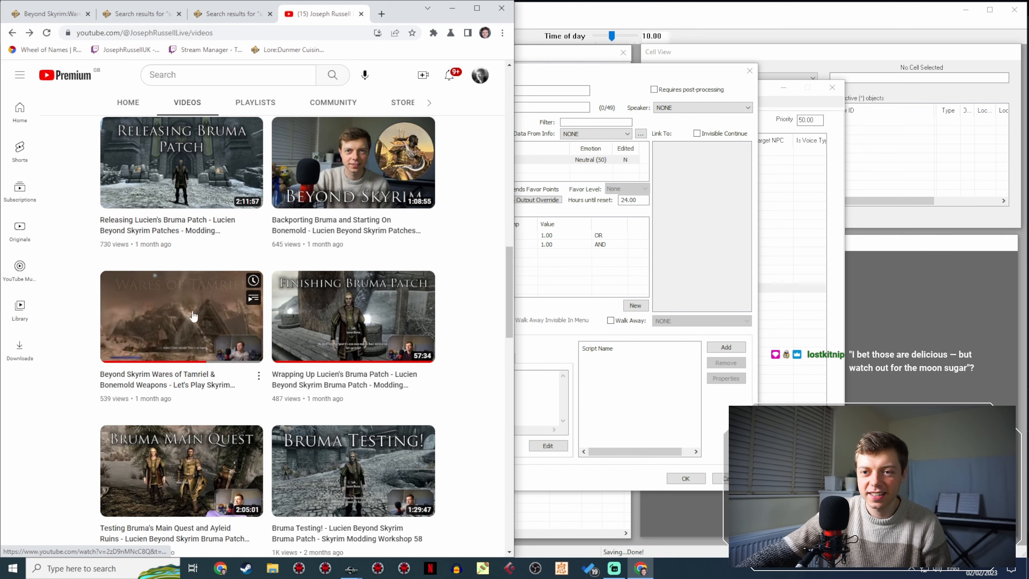
scroll(281, 367, up, 3)
scroll(281, 367, up, 3)
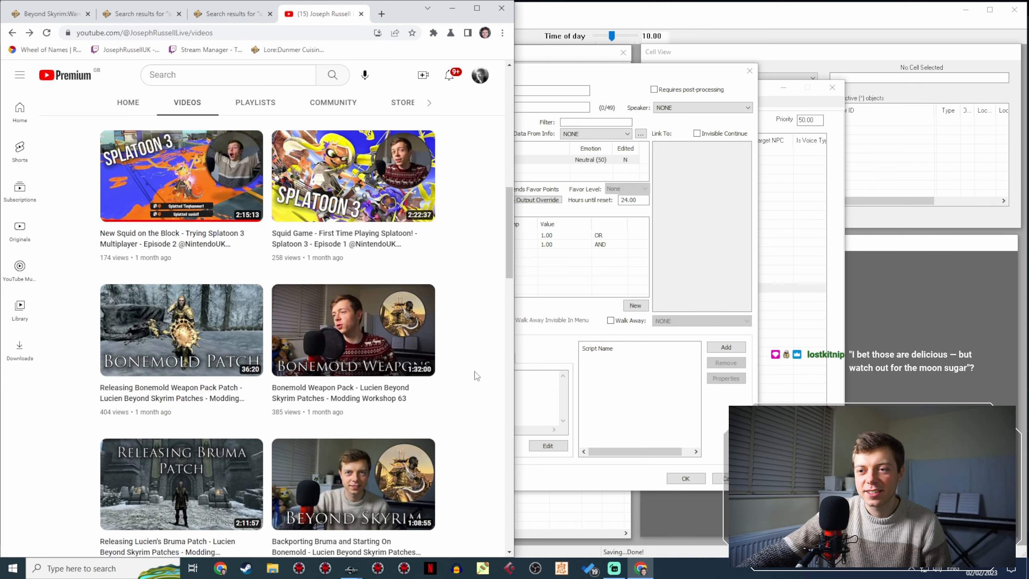
scroll(479, 369, up, 8)
scroll(473, 360, up, 6)
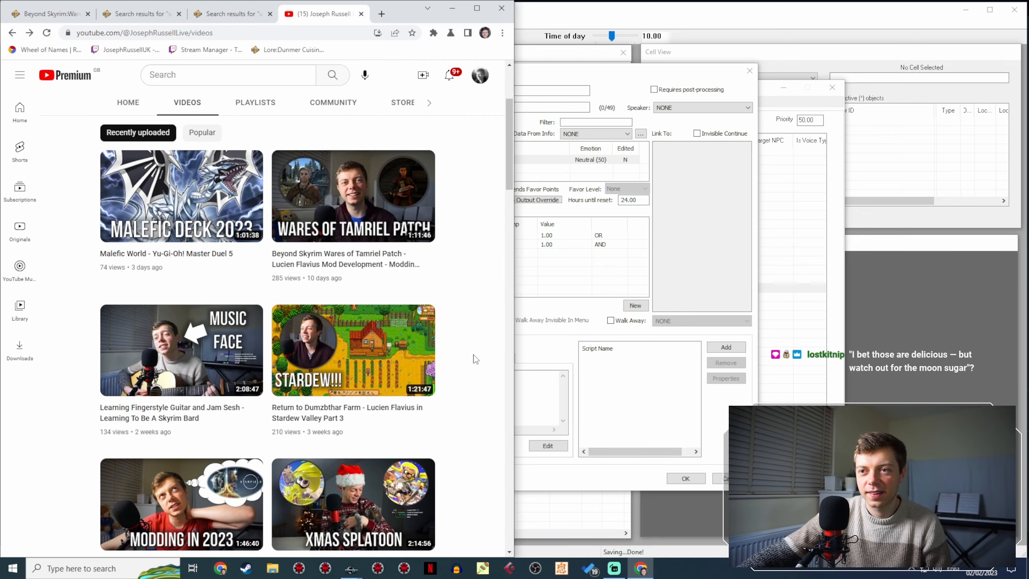
click(351, 334)
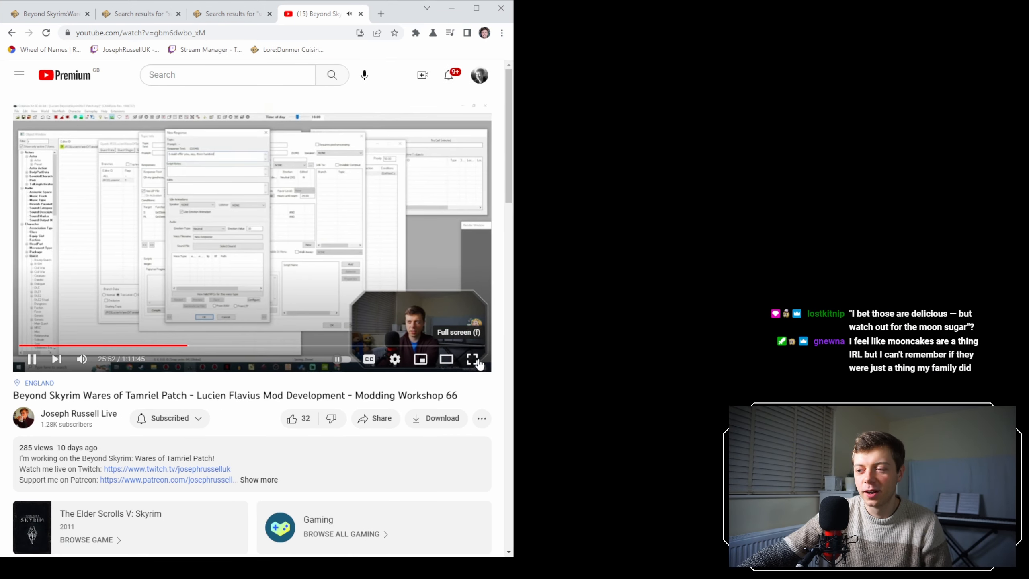
Skim the workshop video in full screen from about 22:27 to the merchant inventory footage, pause it, and exit full screen.
click(473, 363)
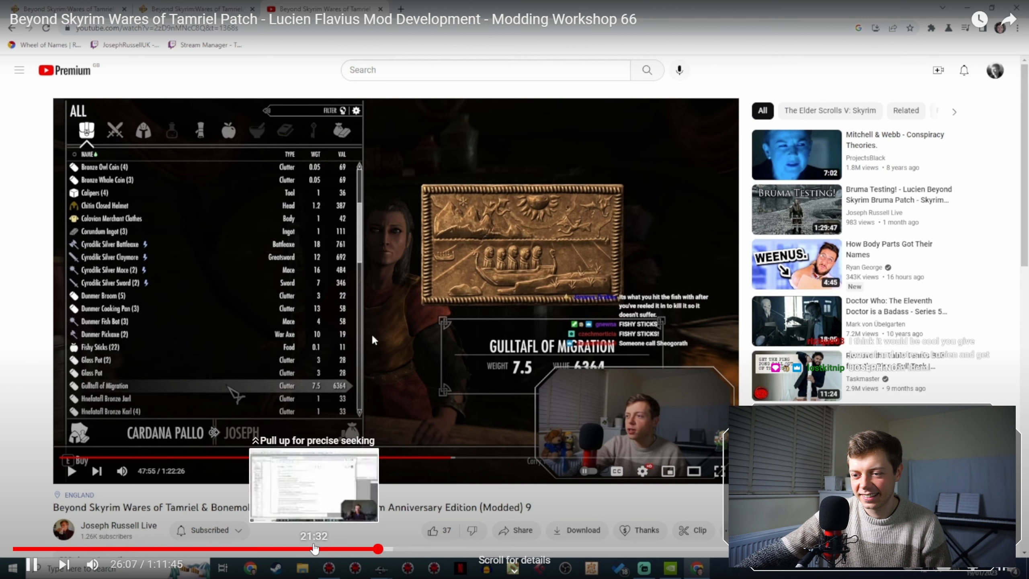
click(326, 547)
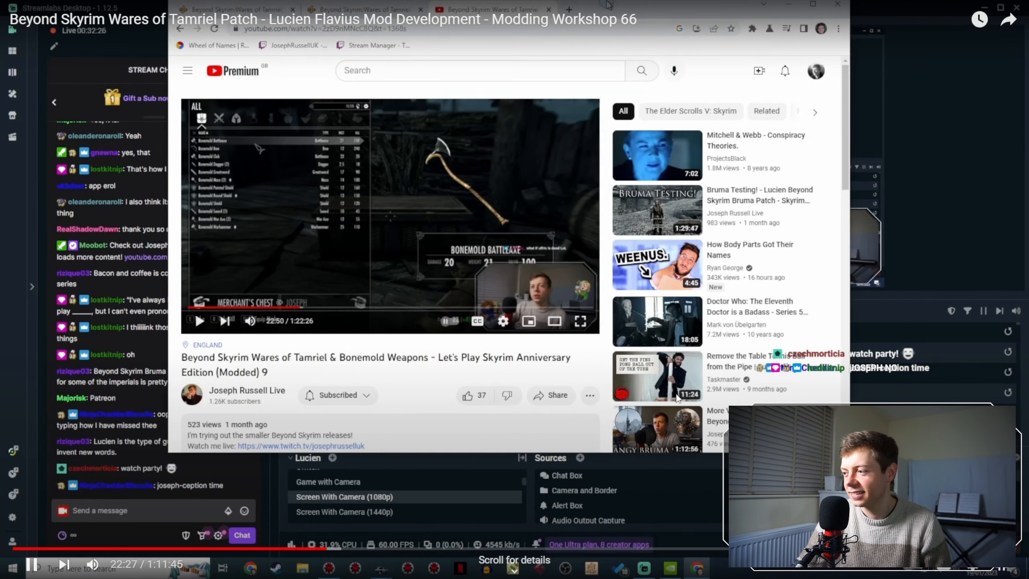
key(Right)
key(Right)
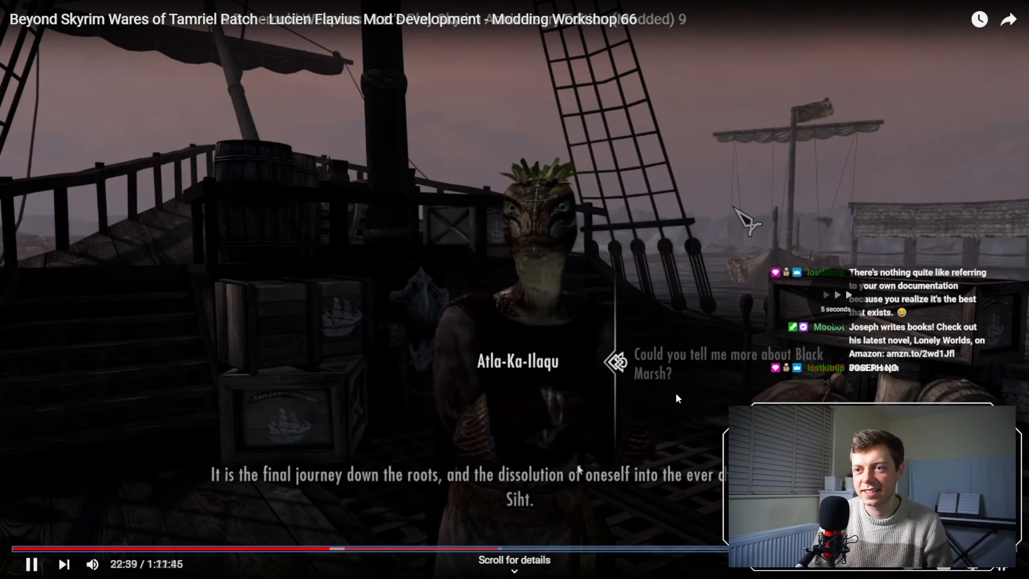
key(Right)
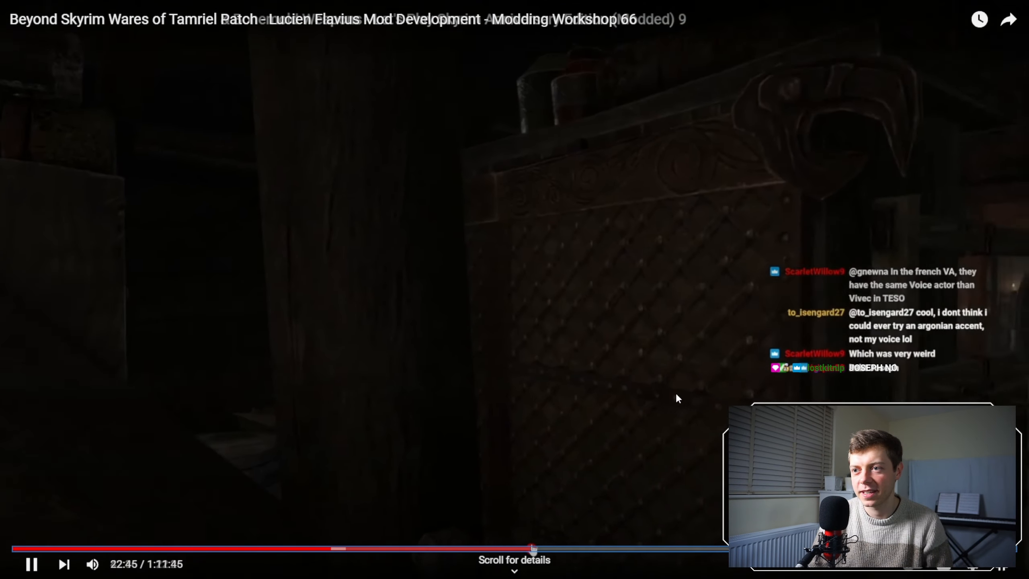
key(Right)
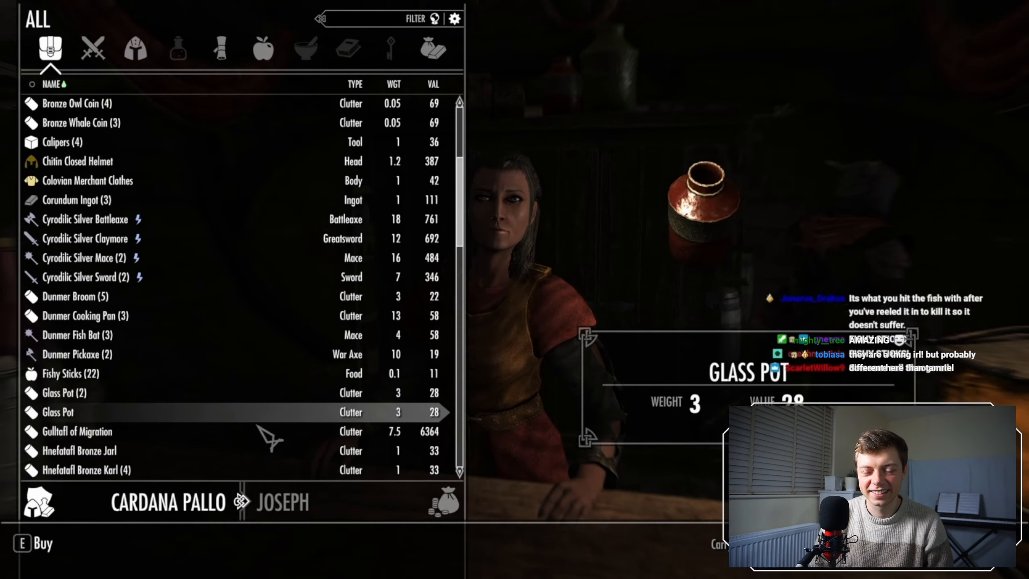
click(591, 232)
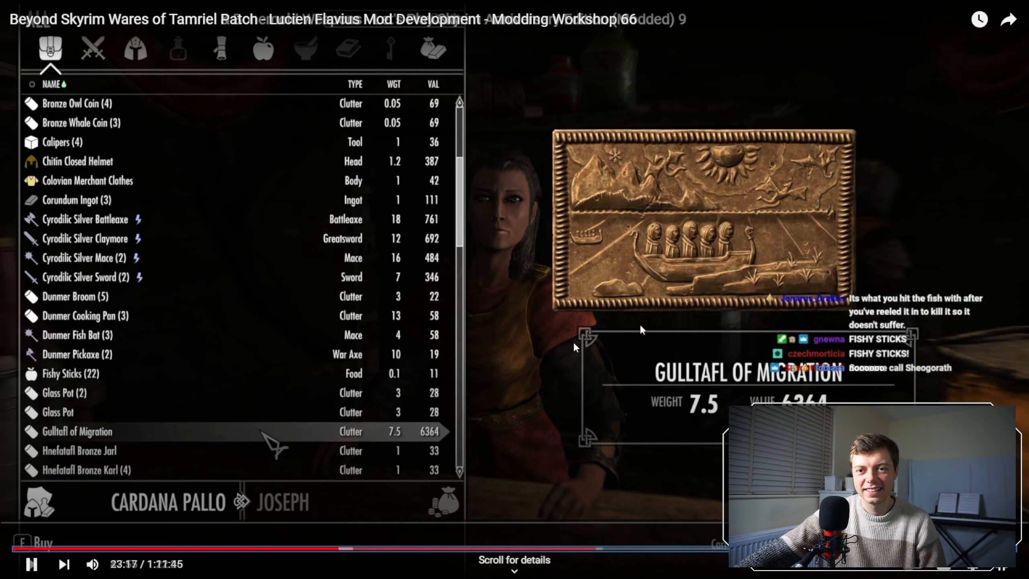
key(space)
key(Escape)
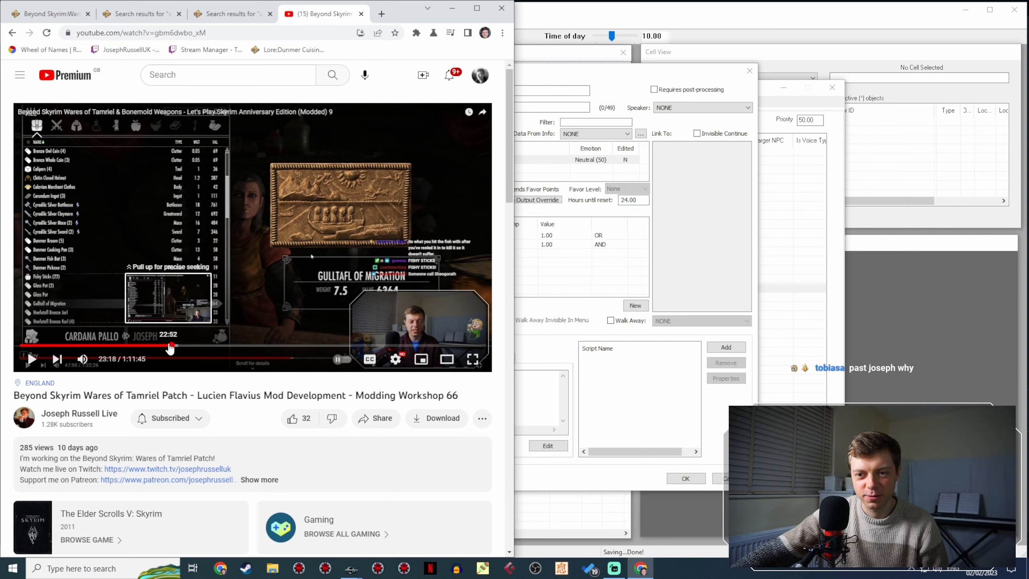
Rewind the workshop video to 22:27 and enlarge the browser window to fill the screen.
click(170, 347)
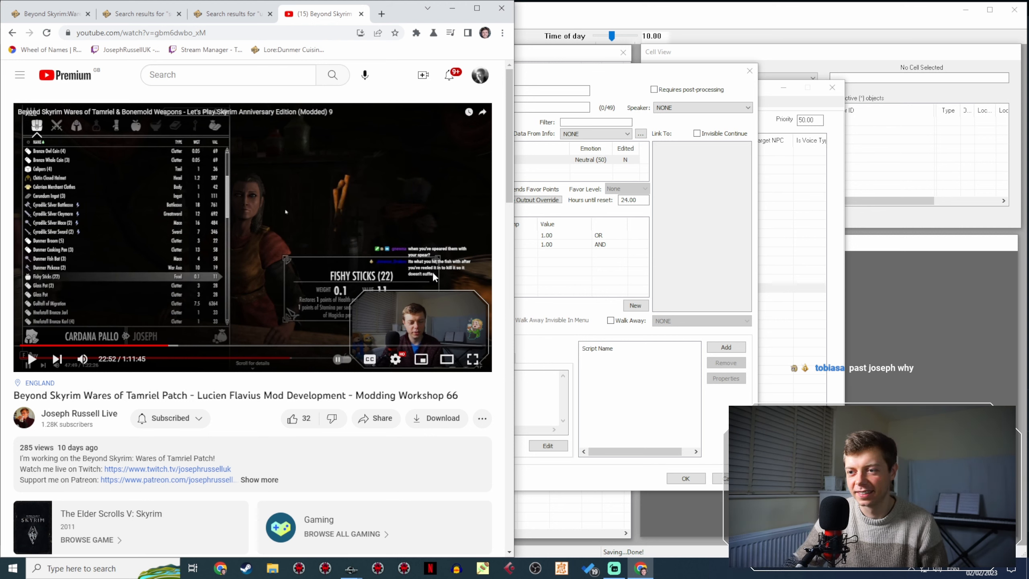
key(Left)
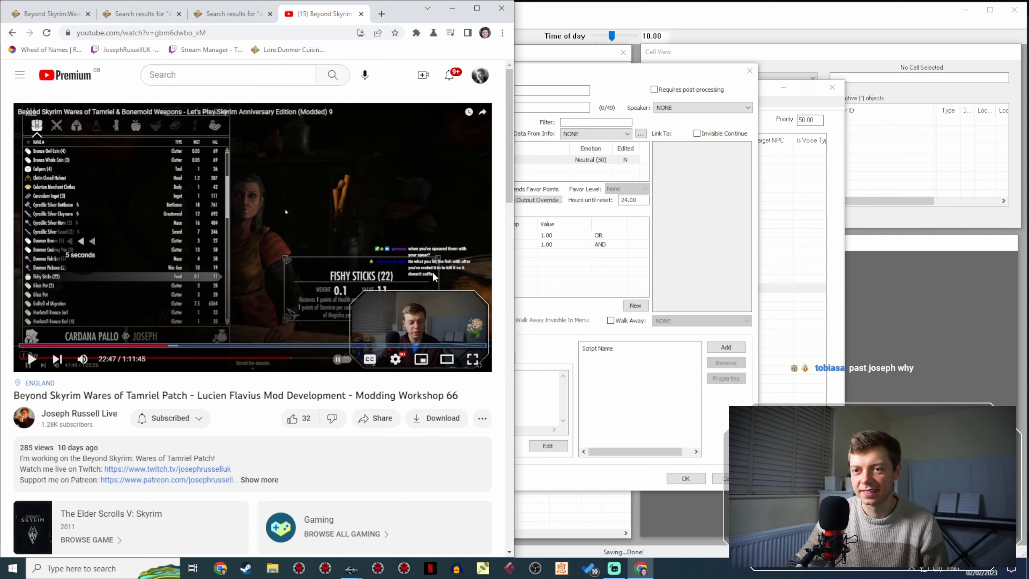
key(Left)
key(Left)
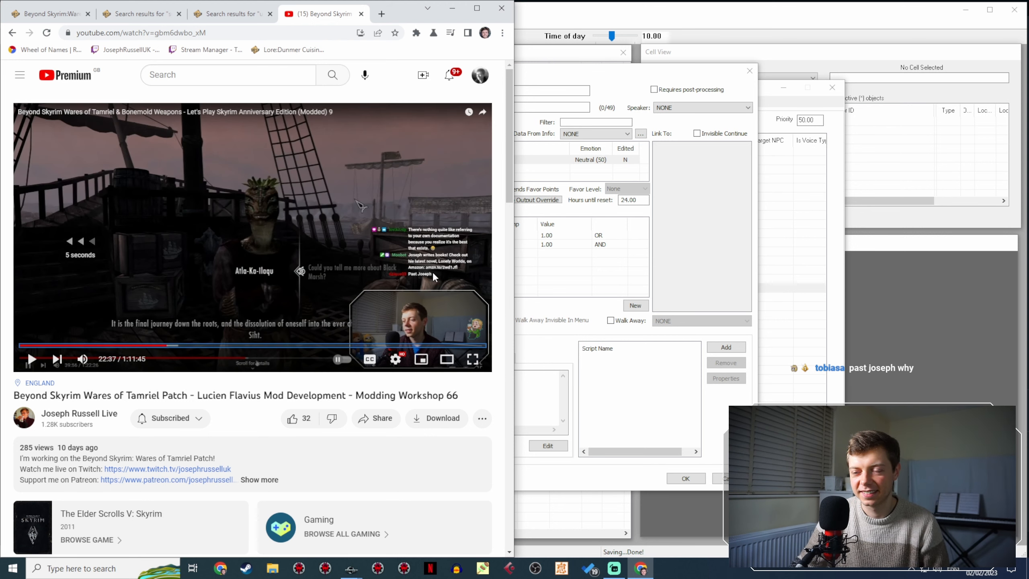
key(Left)
key(Left)
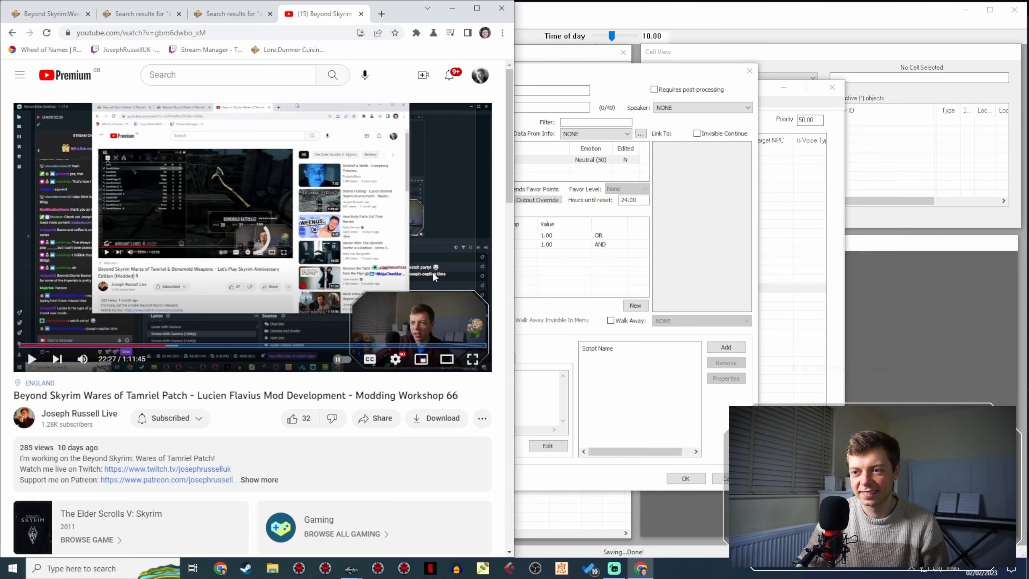
click(477, 8)
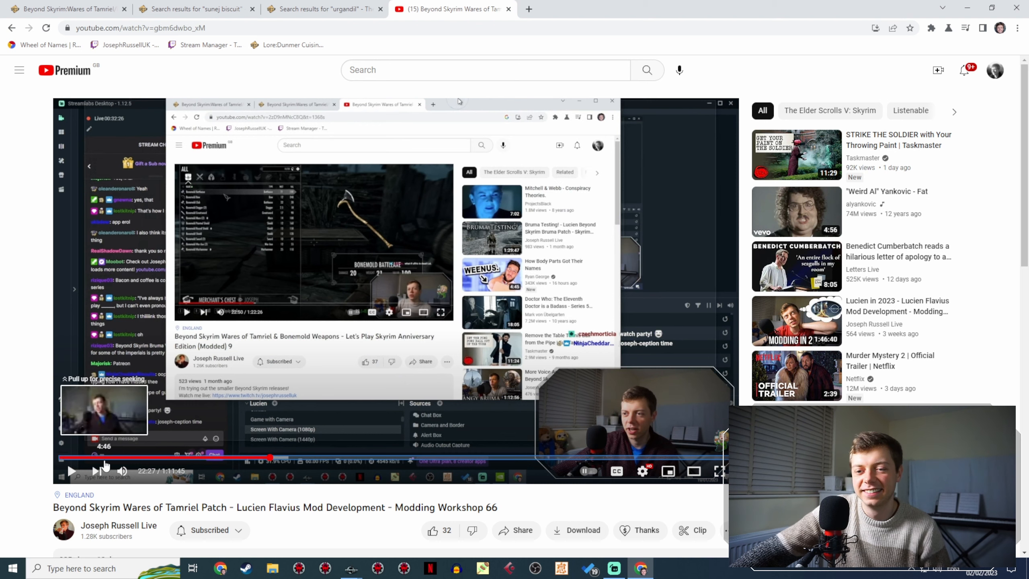
click(160, 424)
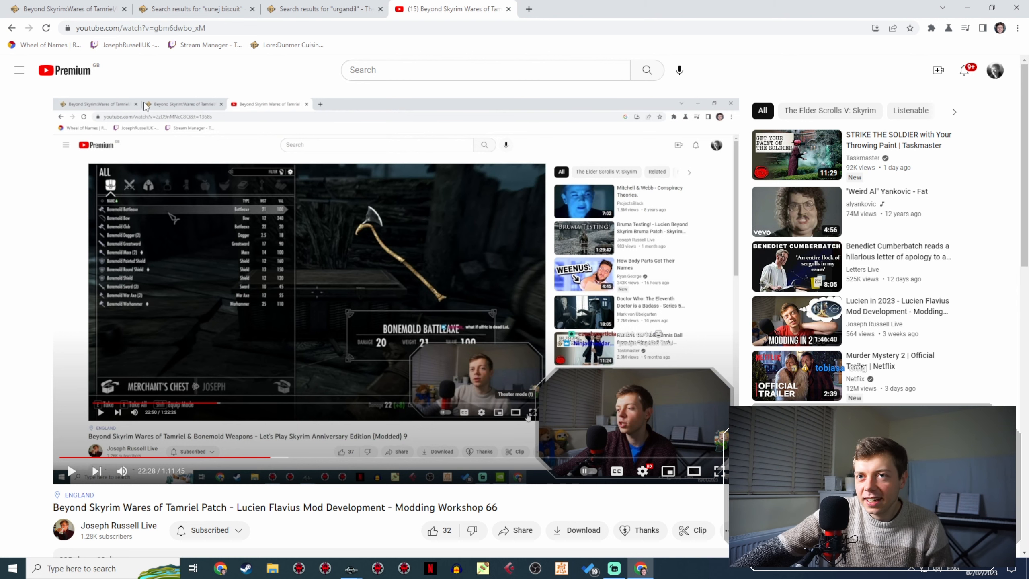
Return to the channel's uploaded videos and open the "Beyond Skyrim Wares of Tamriel & Bonemold Weapons" playthrough again.
click(11, 29)
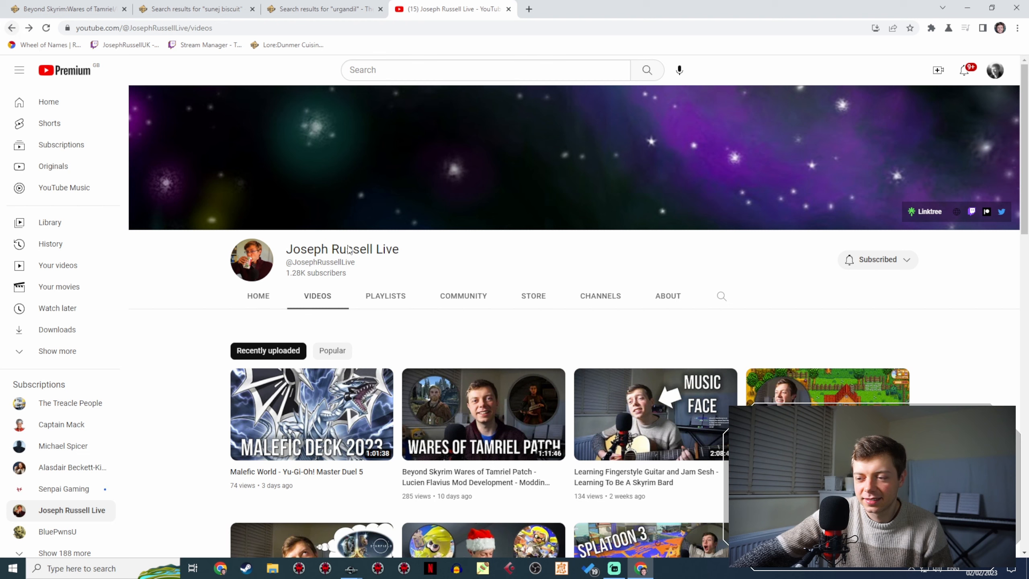
scroll(504, 233, down, 2)
scroll(608, 301, down, 2)
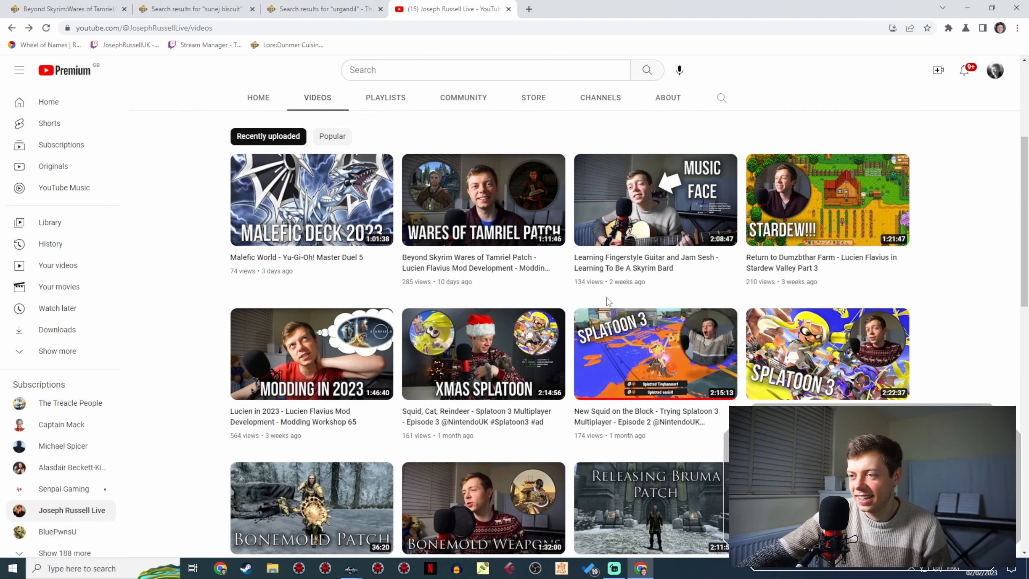
click(486, 193)
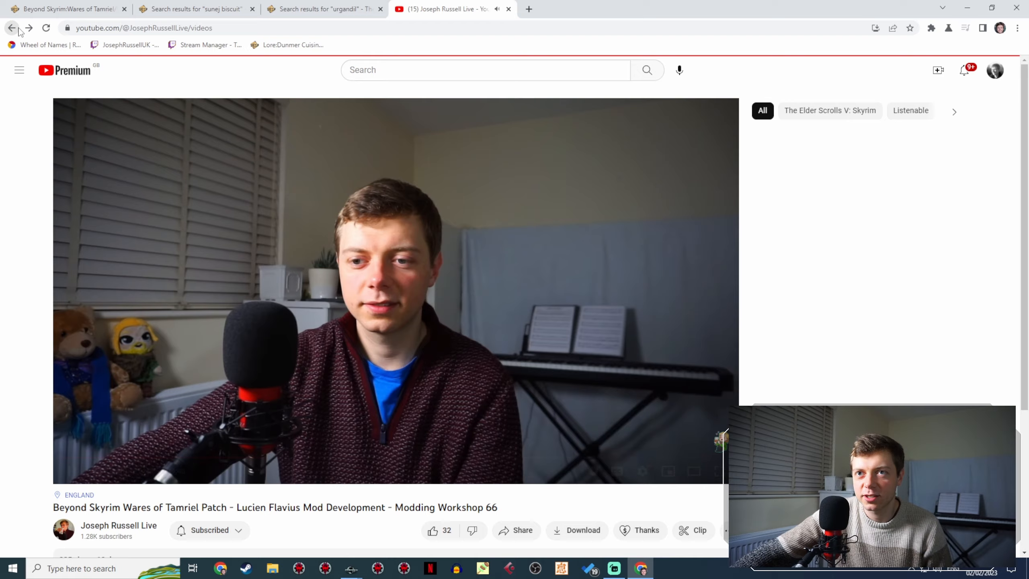
click(11, 28)
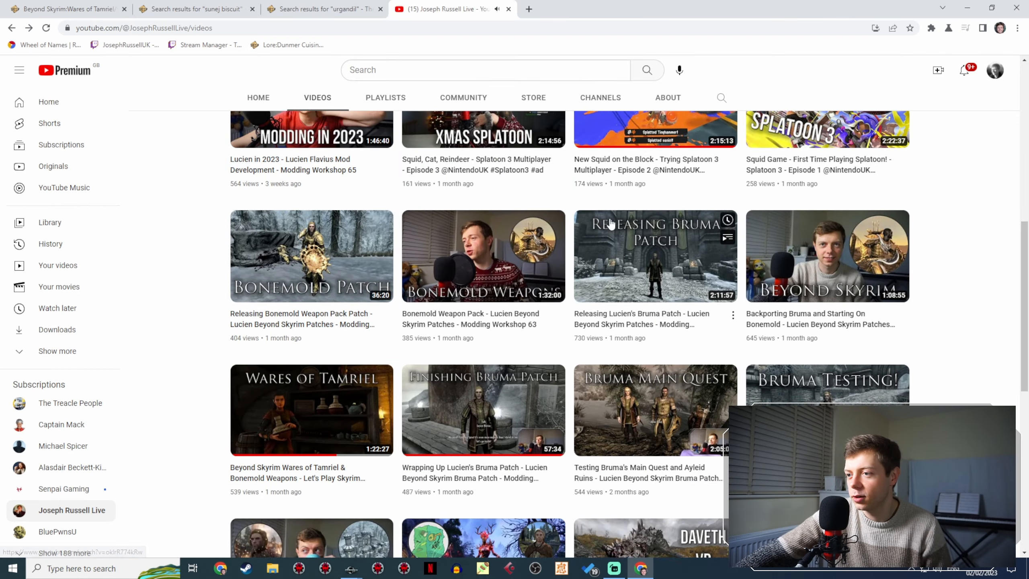
scroll(614, 226, down, 2)
click(300, 295)
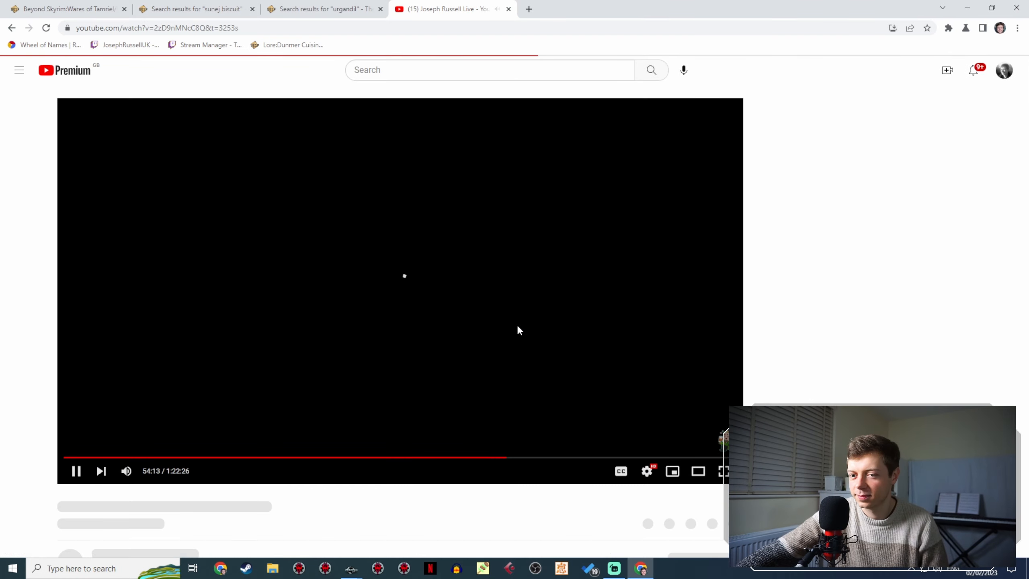
View the merchant's miscellaneous items in full screen, pause the playthrough at 54:19, and exit full screen.
click(719, 471)
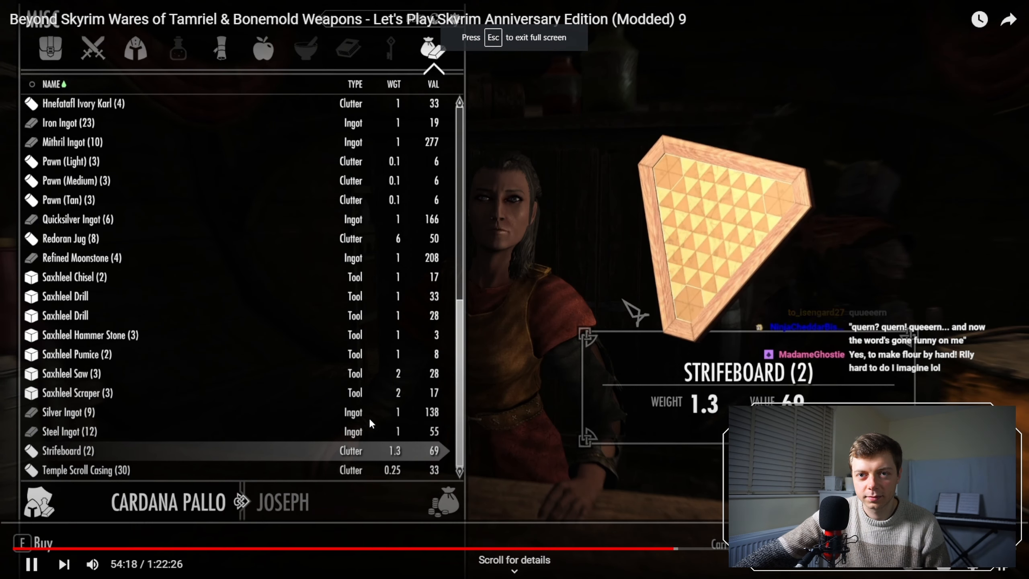
key(alt+Tab)
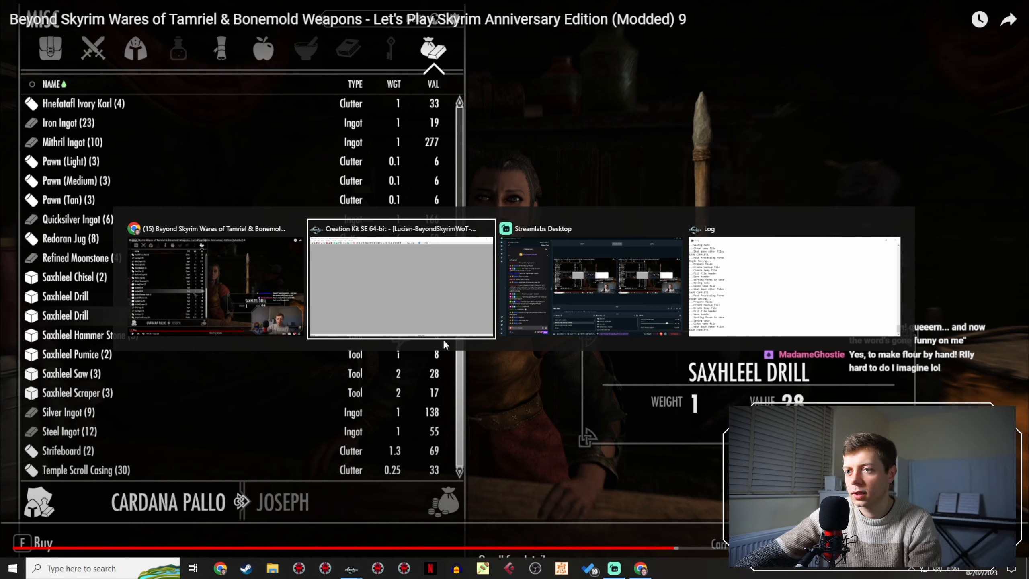
key(alt+Tab)
key(alt+Tab)
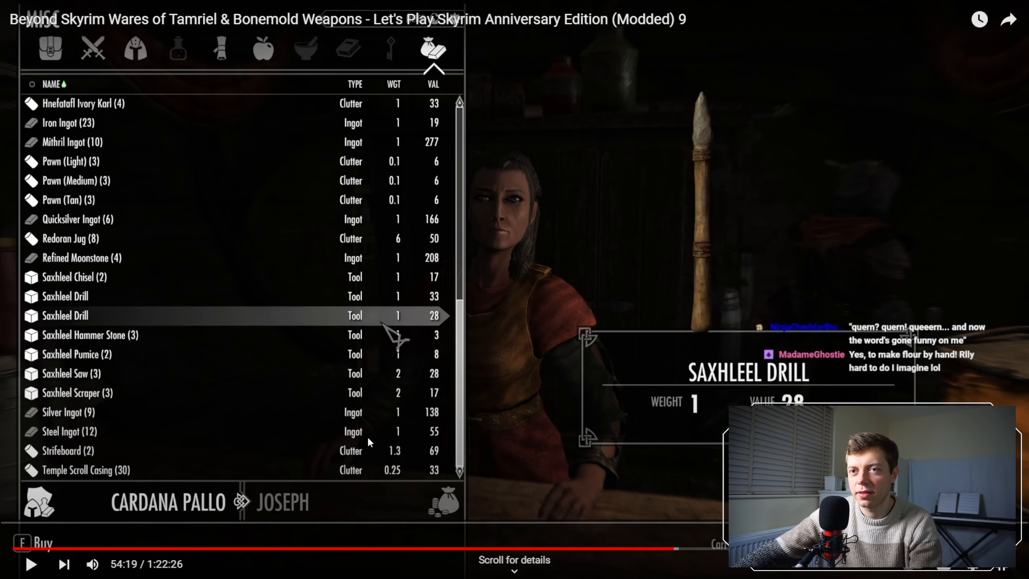
key(Escape)
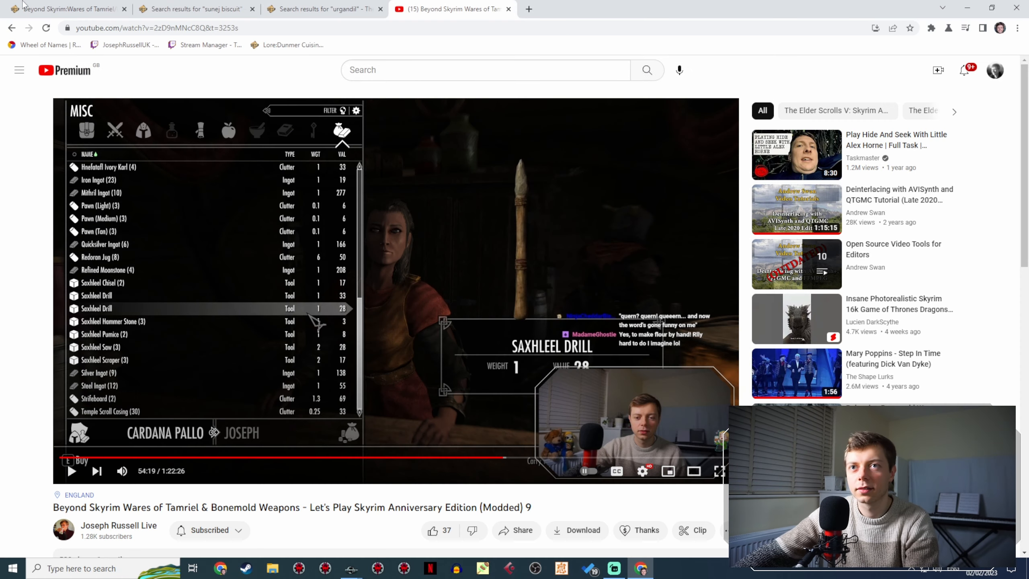
Check the UESP Wares of Tamriel items page, then close the playthrough tab and show the "sunej biscuit" wiki search results.
click(88, 4)
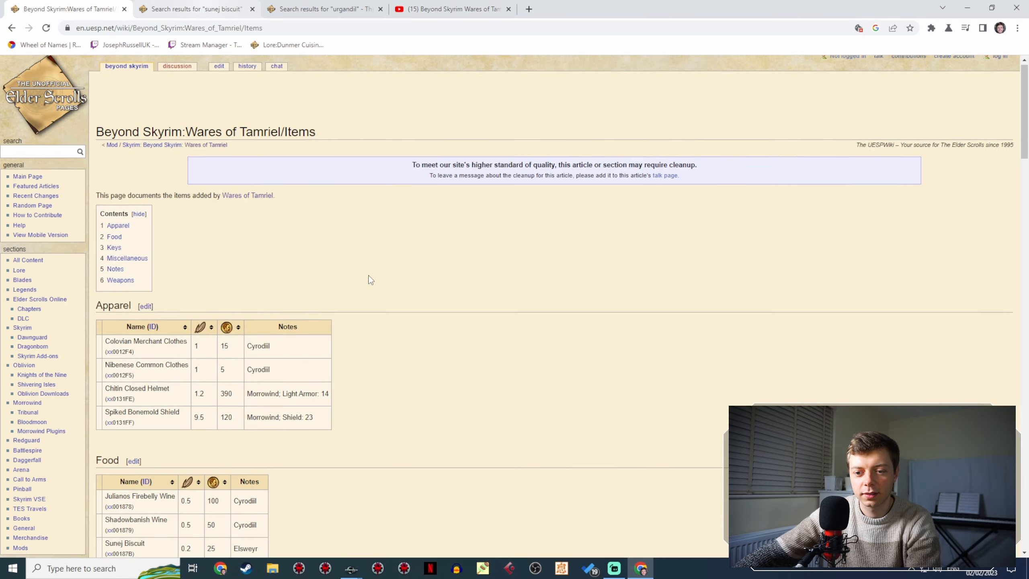
scroll(367, 281, down, 6)
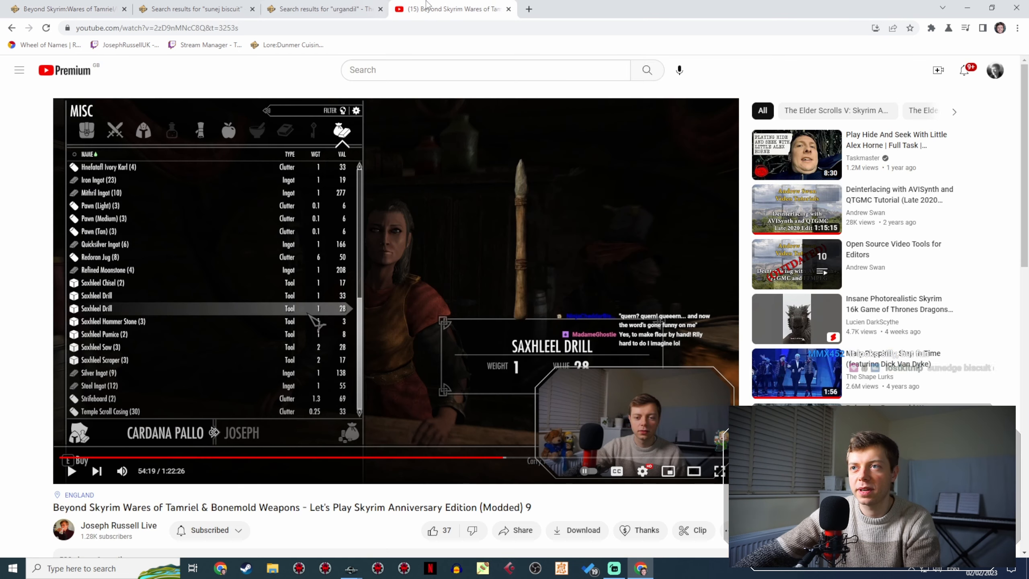
click(450, 8)
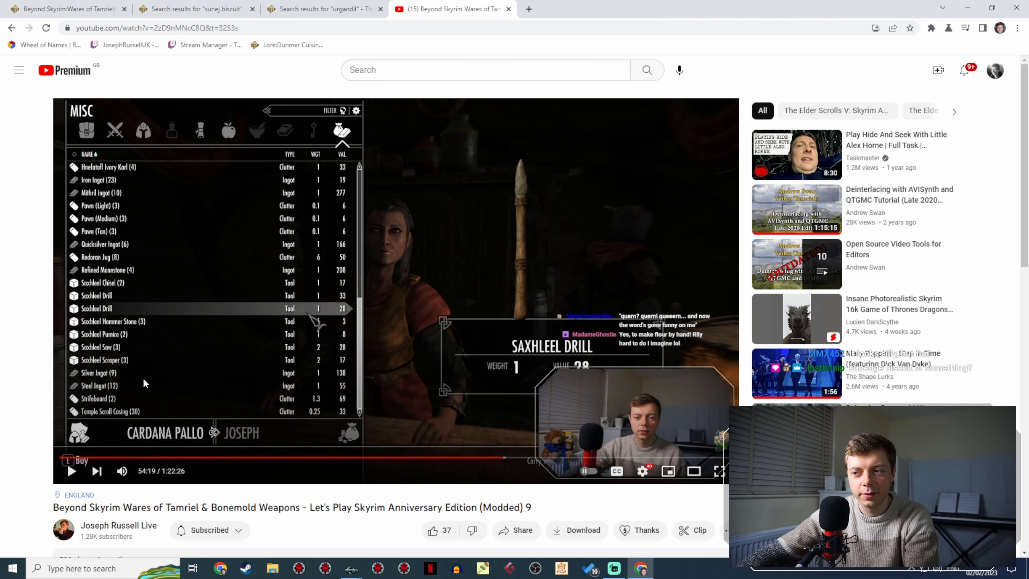
click(509, 9)
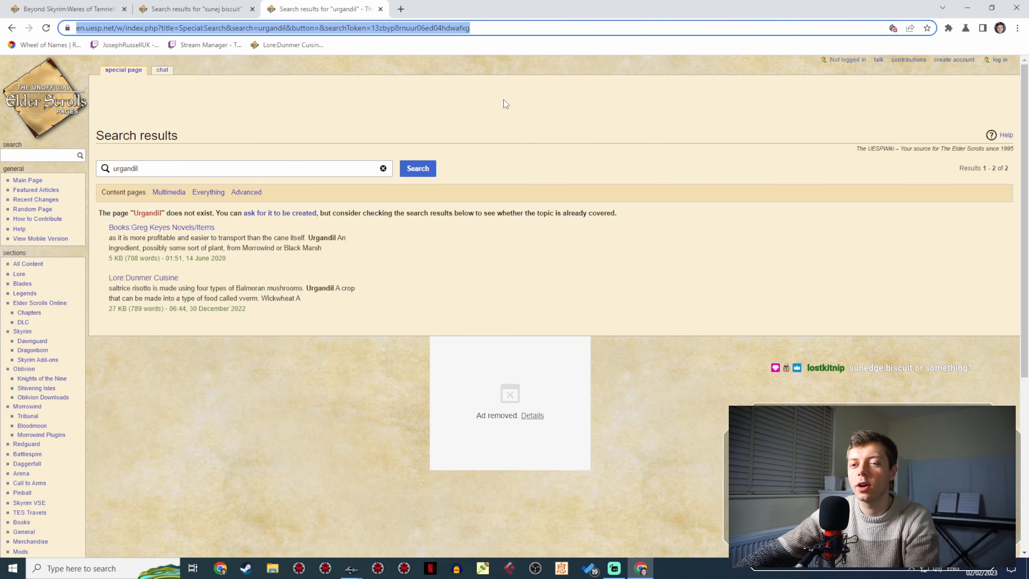
click(170, 10)
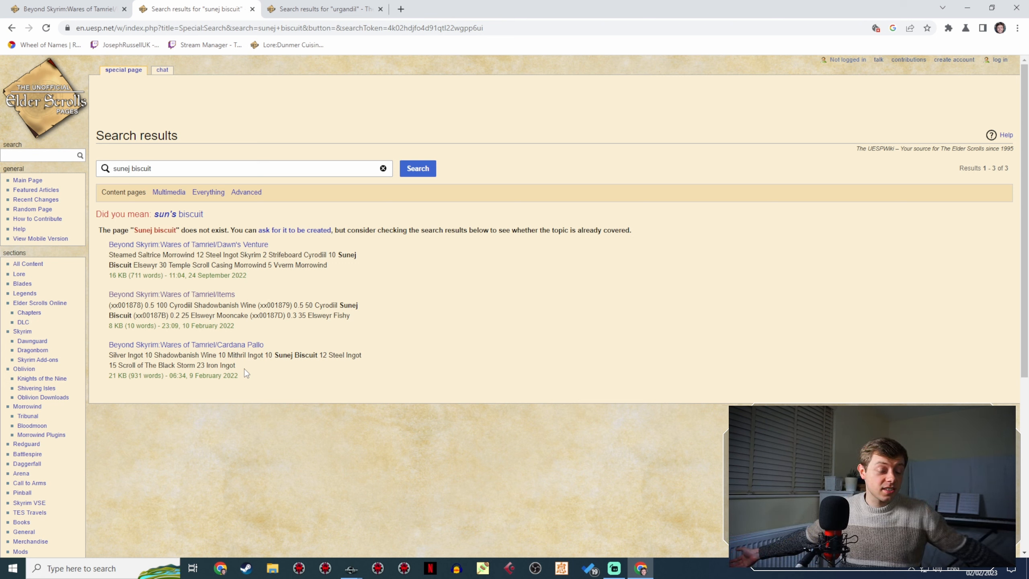
Search Google for "sunej biscuit" in a new tab and open the Sketchfab page for Sunej Biscuits (Beyond Skyrim: Elsweyr).
click(401, 5)
text(sunej)
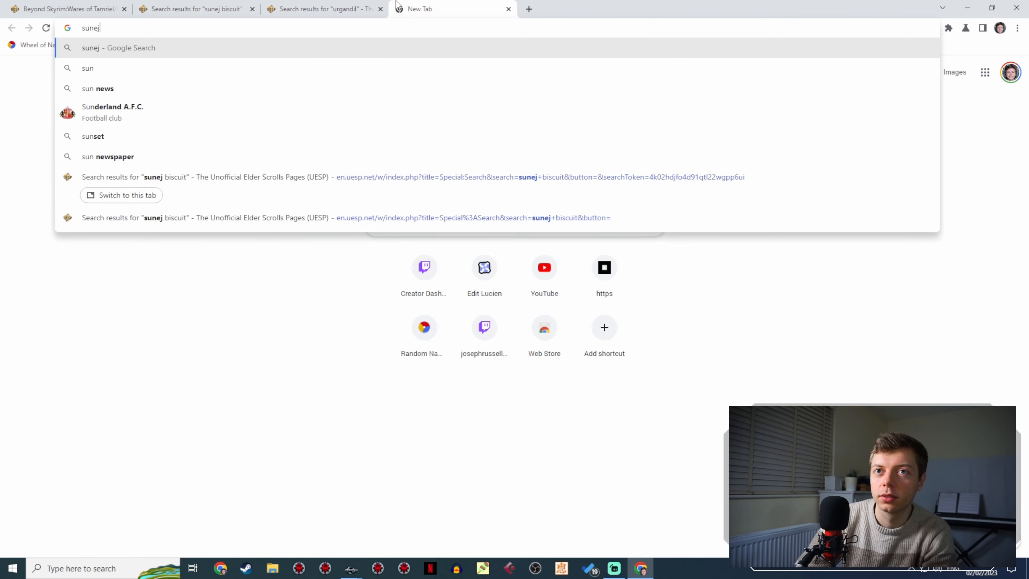
text( biscuit)
key(Return)
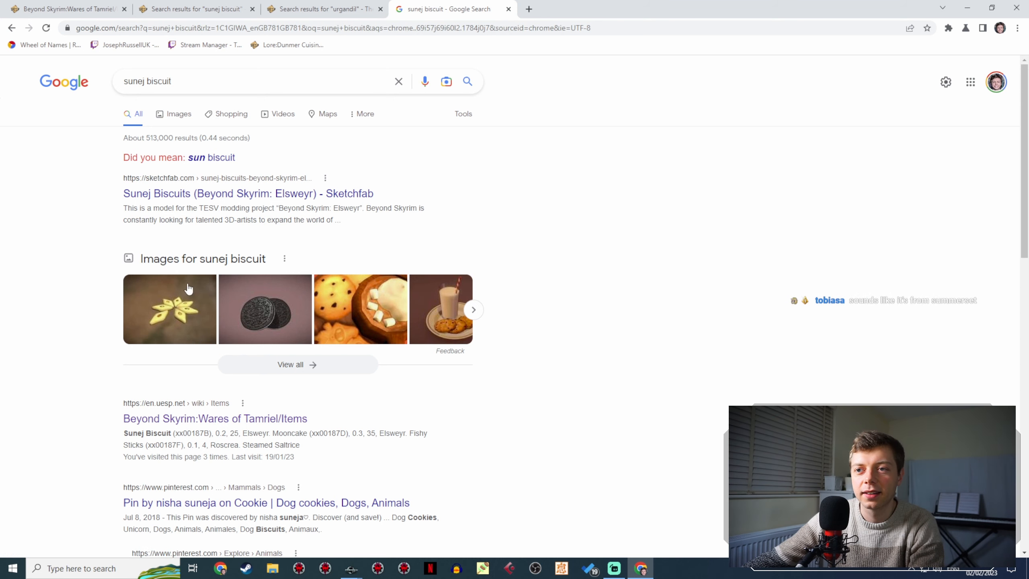
click(249, 202)
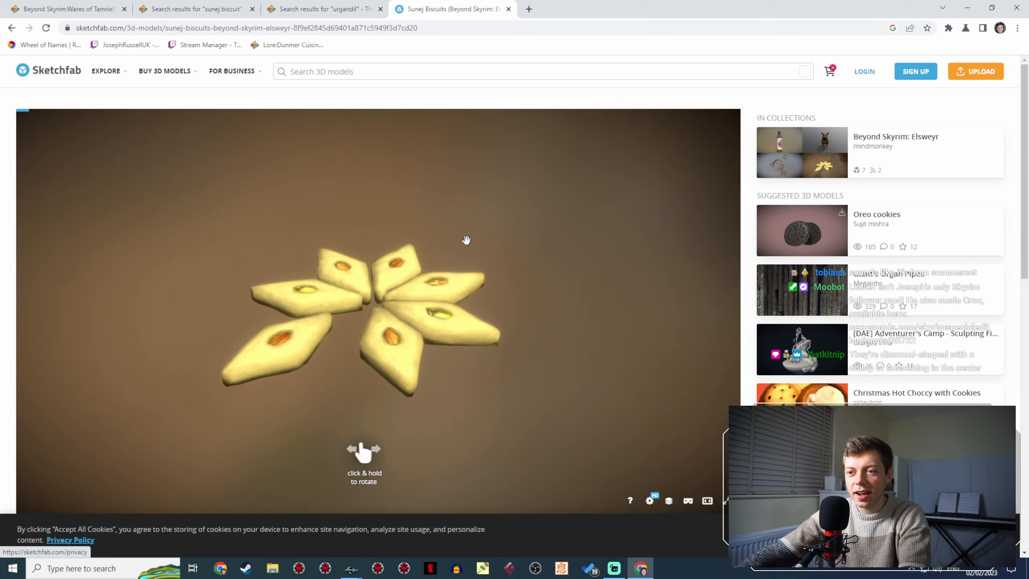
Inspect the Sunej Biscuits 3D model from the side, from above and close up.
drag(467, 240, 437, 216)
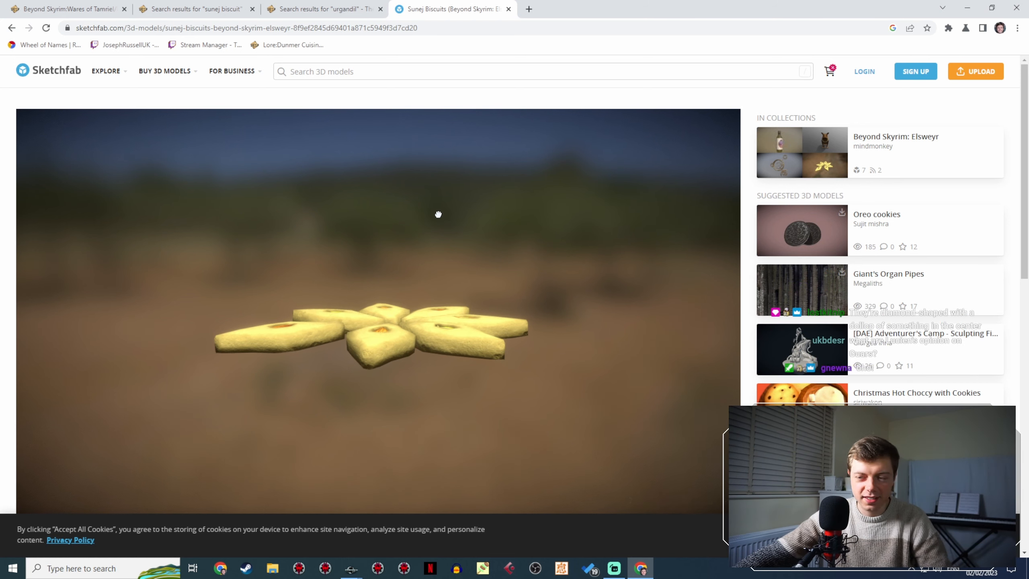
drag(438, 212, 369, 309)
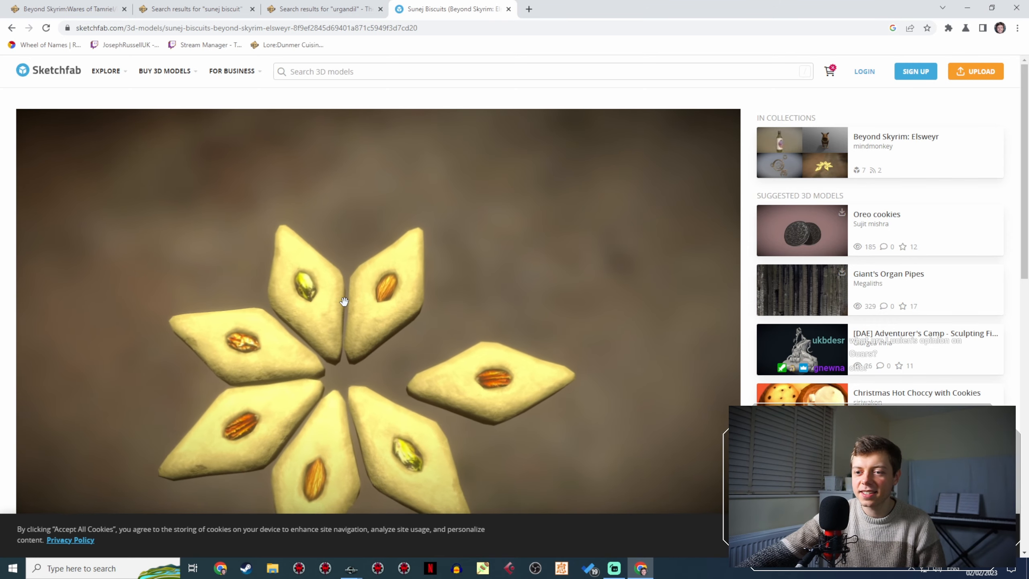
scroll(355, 311, up, 2)
mouse_move(398, 358)
mouse_down()
mouse_move(510, 397)
mouse_move(505, 340)
mouse_move(510, 381)
mouse_move(593, 447)
mouse_move(608, 419)
mouse_move(613, 450)
mouse_move(413, 466)
mouse_move(378, 342)
mouse_move(417, 345)
mouse_move(446, 284)
mouse_move(567, 288)
mouse_up()
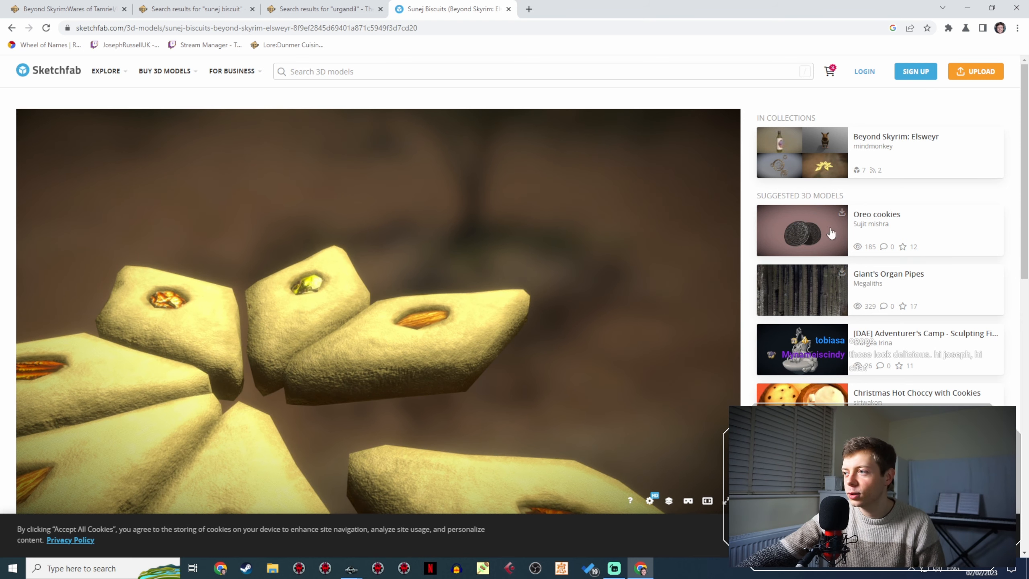
Open the suggested "Oreo cookies" 3D model and inspect it from several angles.
click(900, 218)
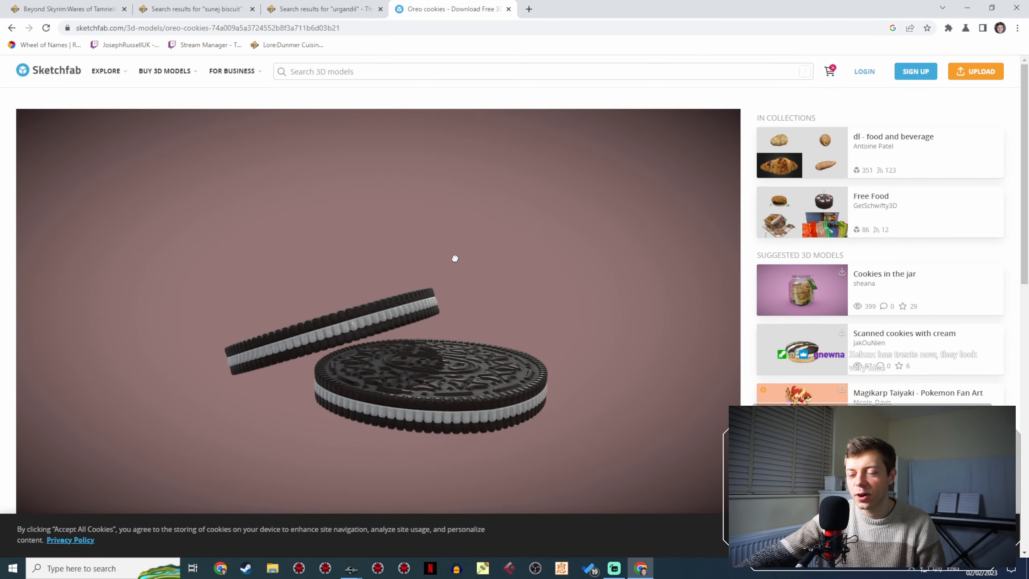
drag(383, 251, 346, 310)
drag(409, 283, 427, 313)
drag(403, 255, 413, 211)
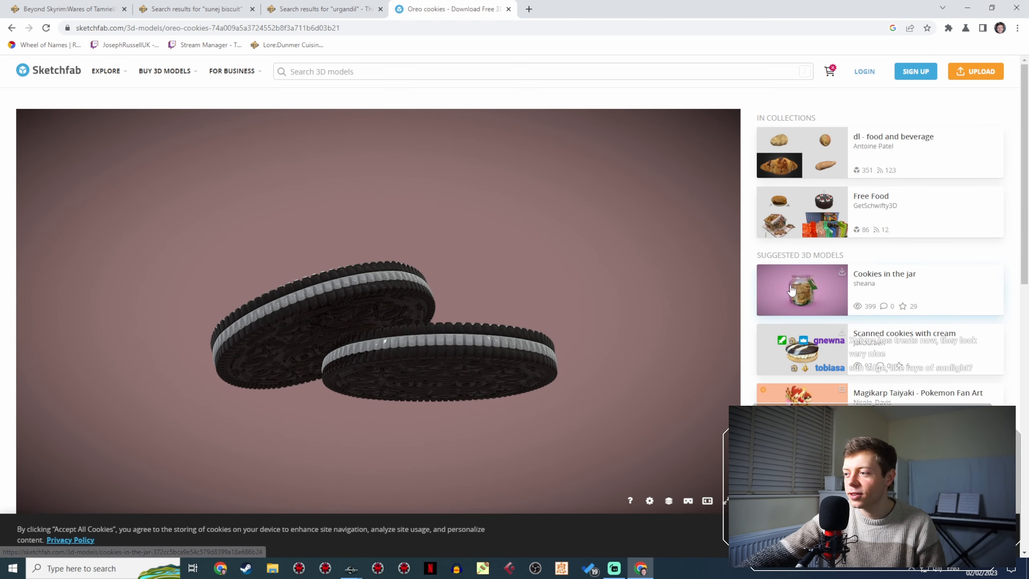
Open the suggested "Cookies in the jar" 3D model, look at it from above, and close the Sketchfab page.
click(791, 290)
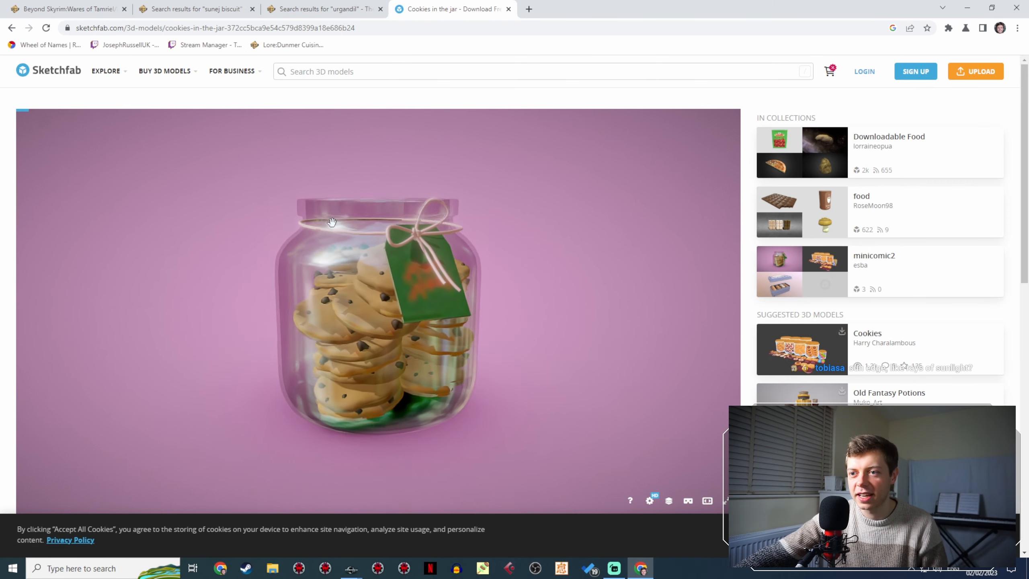
drag(284, 212, 425, 162)
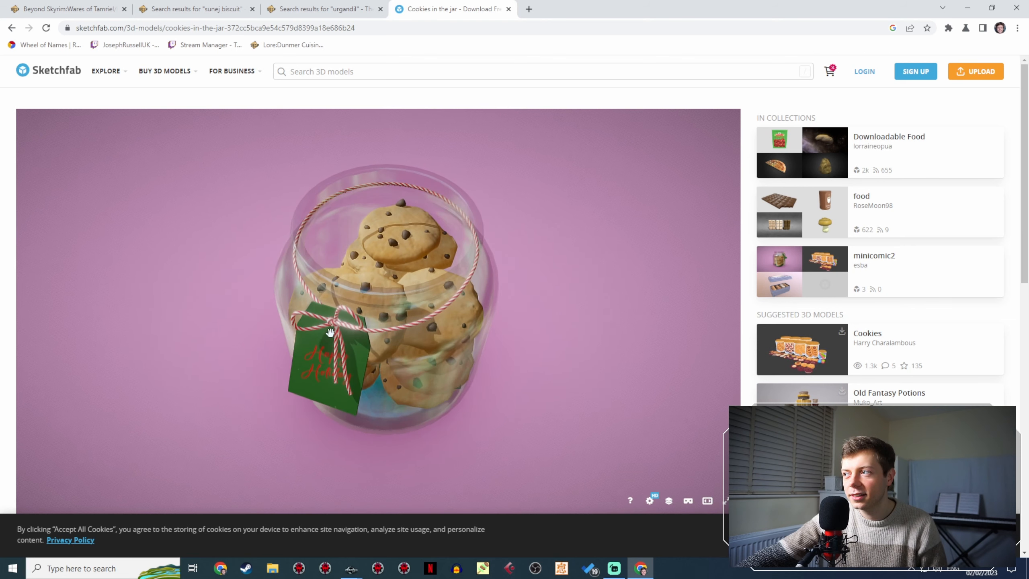
click(507, 9)
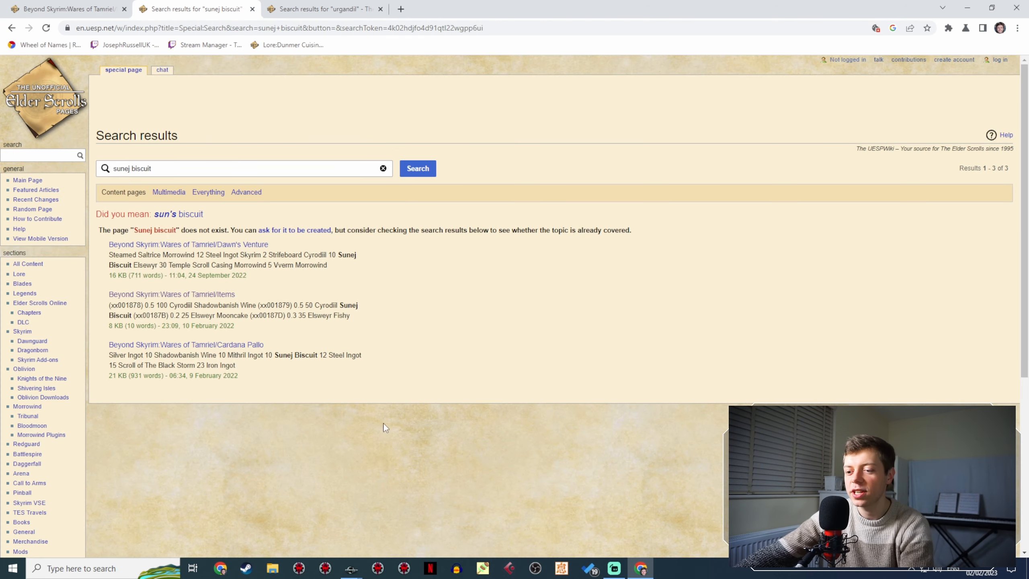
Review the apparel and food tables on the UESP Wares of Tamriel items page.
click(99, 8)
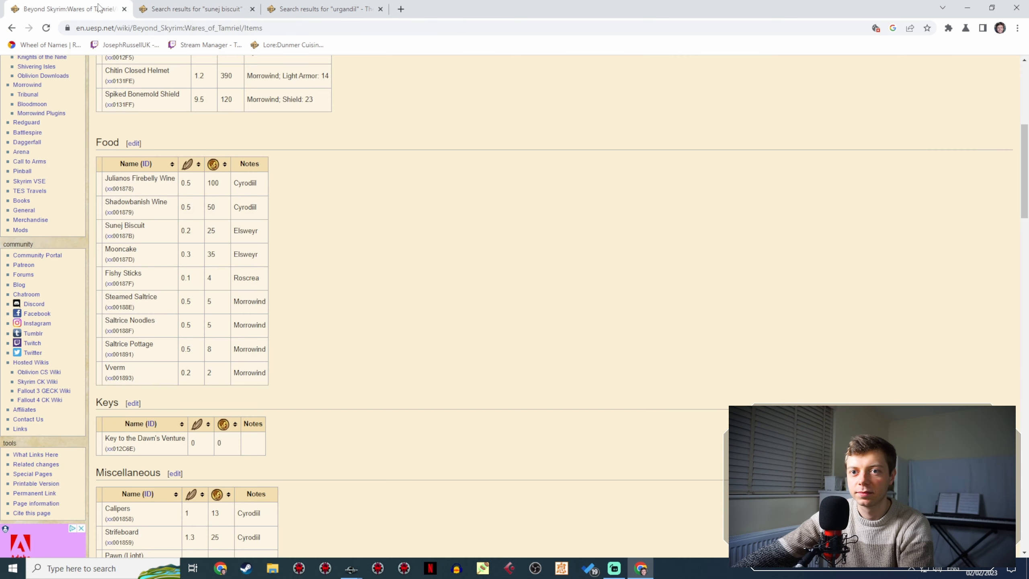
scroll(379, 305, up, 3)
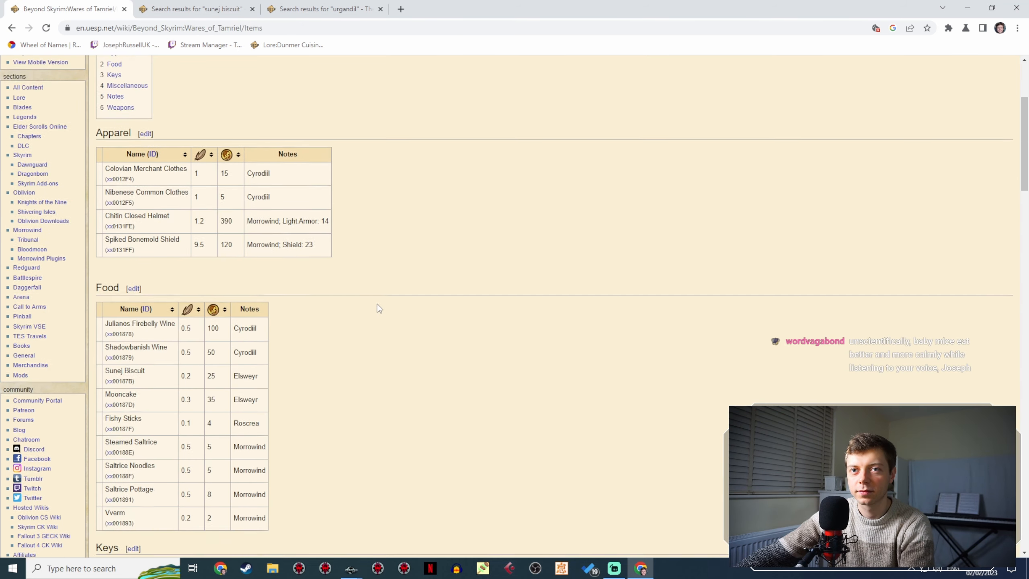
scroll(424, 283, down, 2)
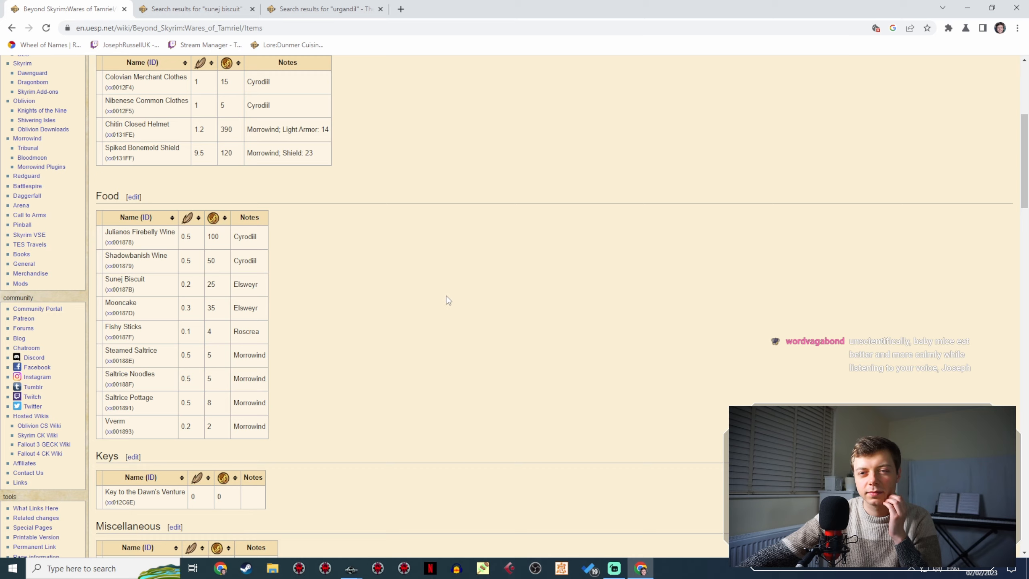
Switch to the Creation Kit and replace the duplicate Vverm line's response with "I promise I am taking very good care of these Sunej biscuits".
click(353, 569)
click(393, 529)
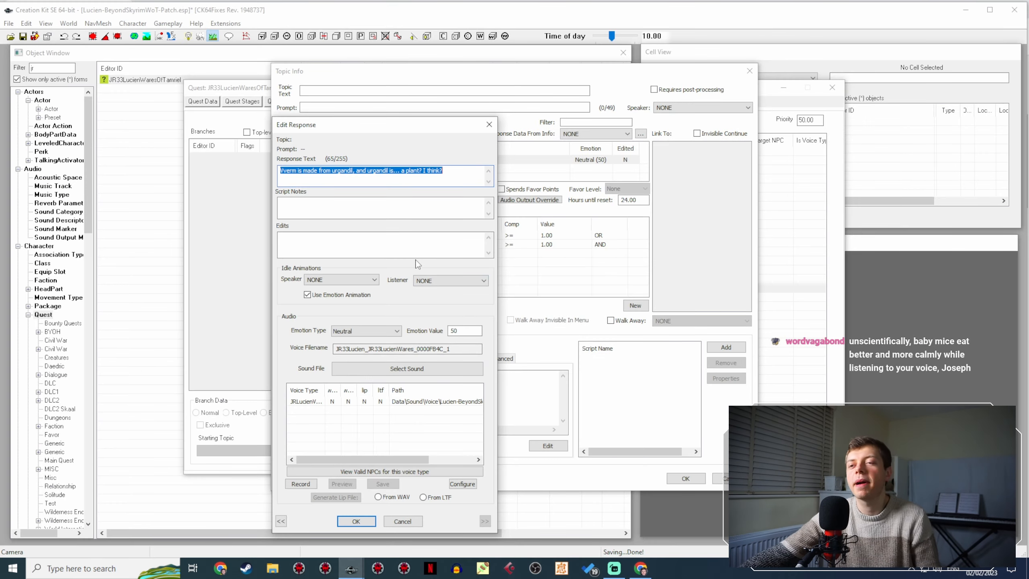
click(358, 519)
click(689, 479)
click(524, 288)
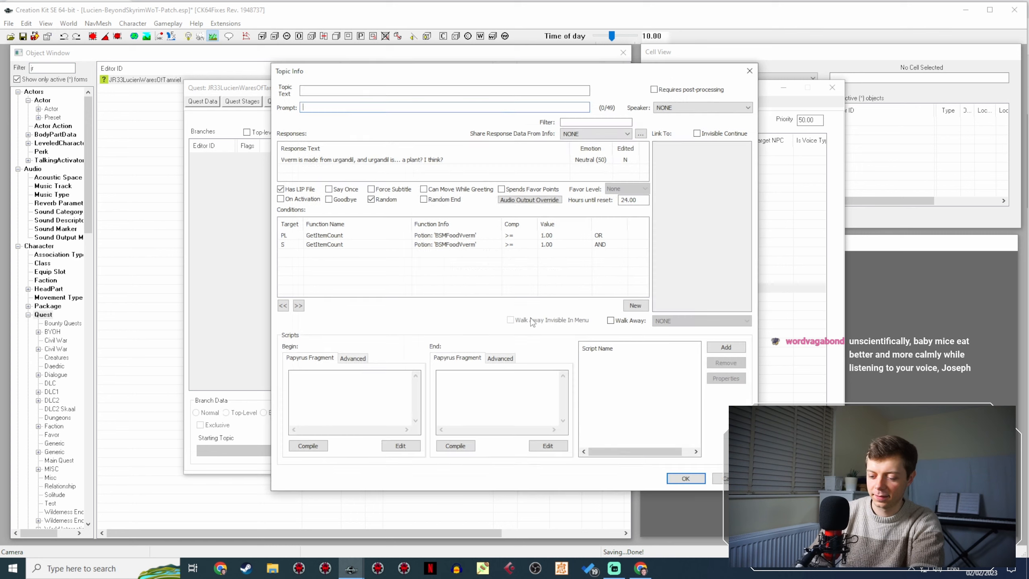
double_click(429, 159)
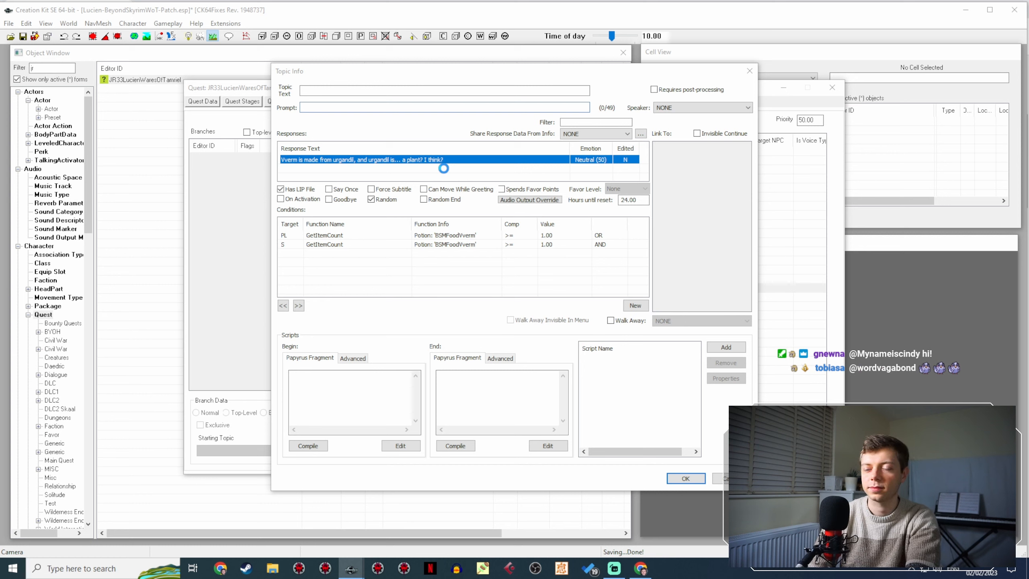
text(I promise I am taking very go)
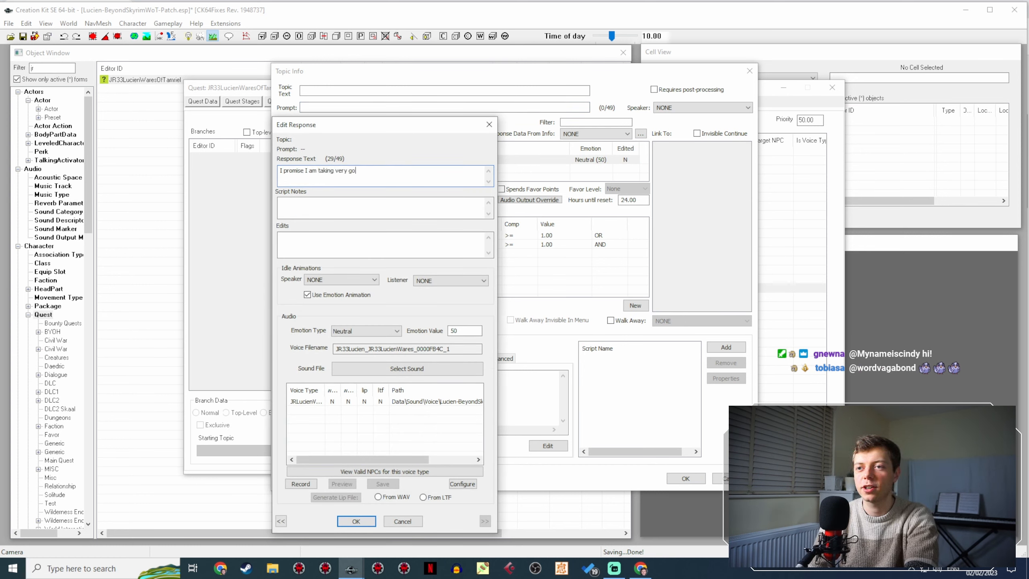
text(these Sunej bisc)
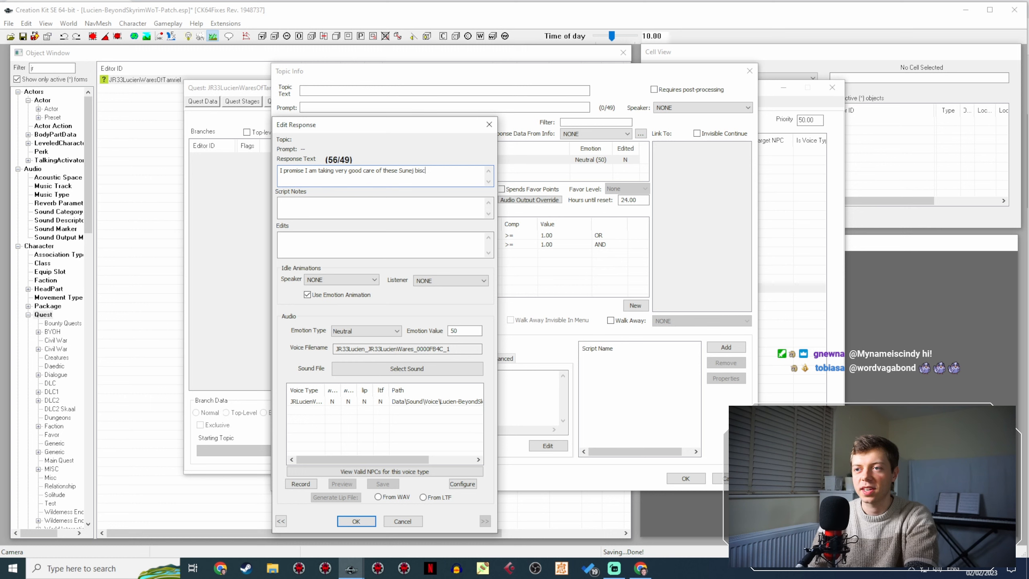
text(uits)
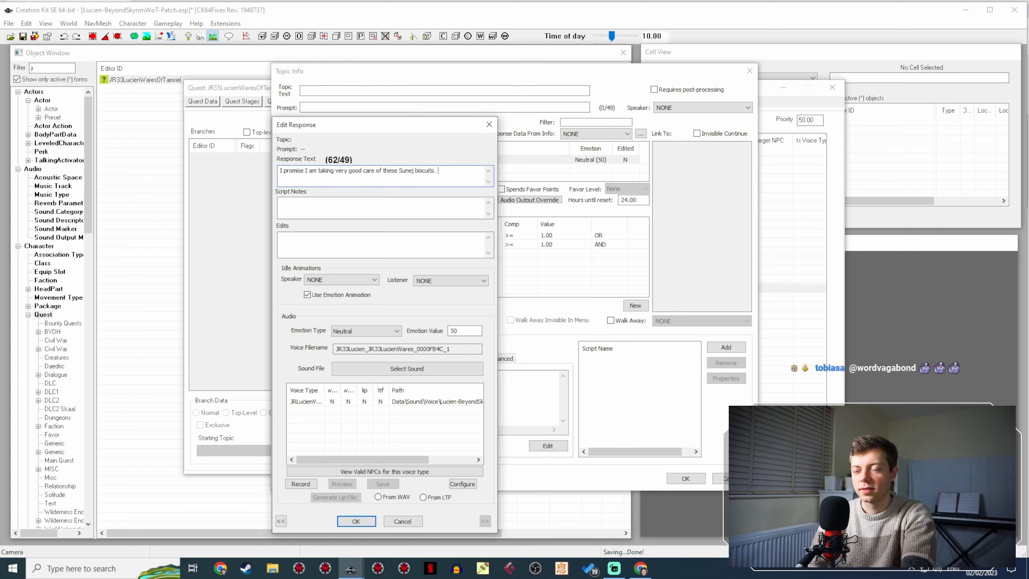
Finish the response with "I definitely still have just as many as you gave to me. Yep." and accept it.
text(. I)
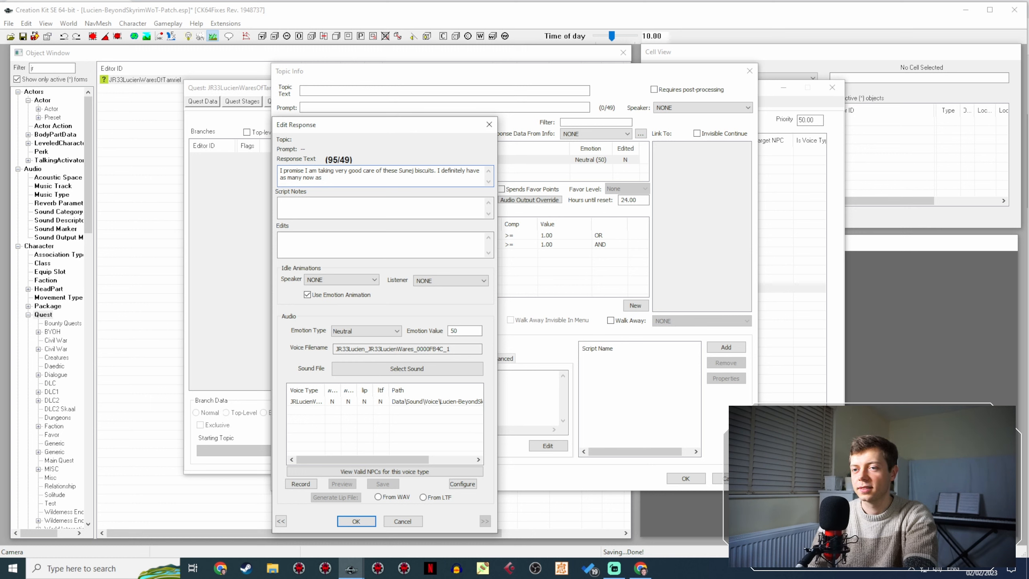
key(BackSpace)
key(BackSpace)
key(BackSpace)
key(BackSpace)
key(BackSpace)
key(BackSpace)
key(BackSpace)
key(BackSpace)
key(BackSpace)
key(BackSpace)
key(BackSpace)
key(BackSpace)
key(BackSpace)
key(BackSpace)
key(BackSpace)
key(BackSpace)
key(BackSpace)
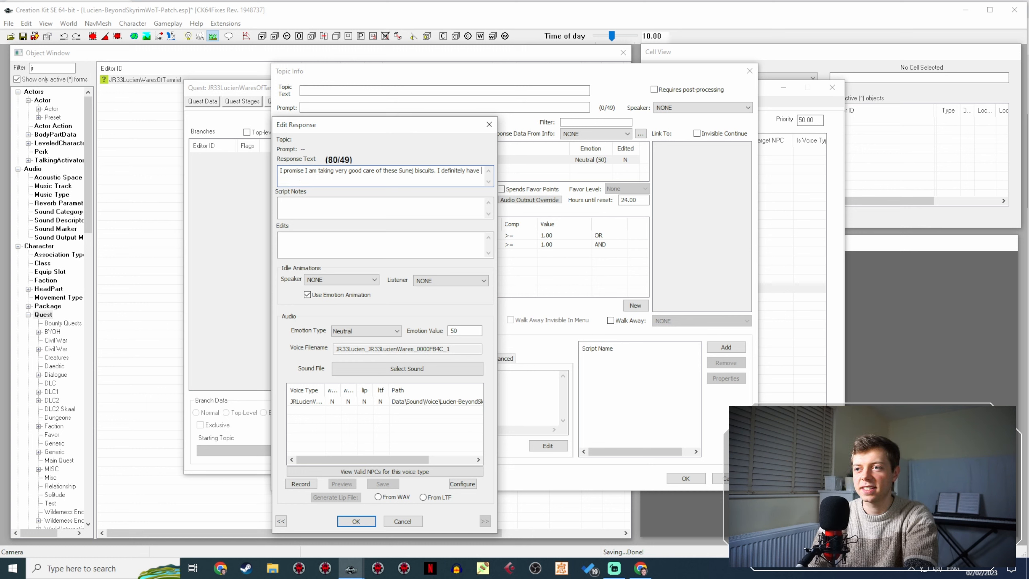
text(ll have just as many )
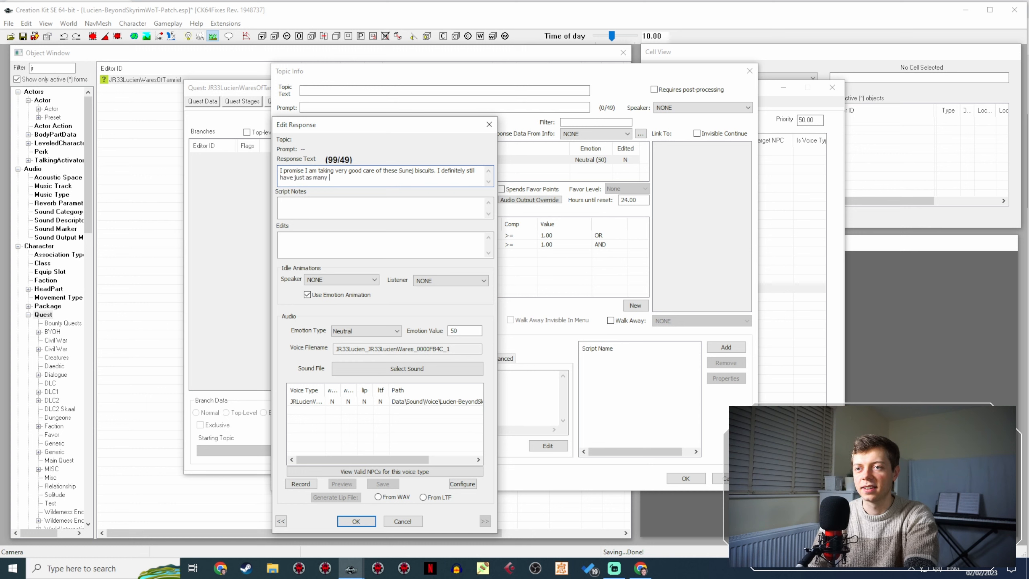
text(as you gave to me.)
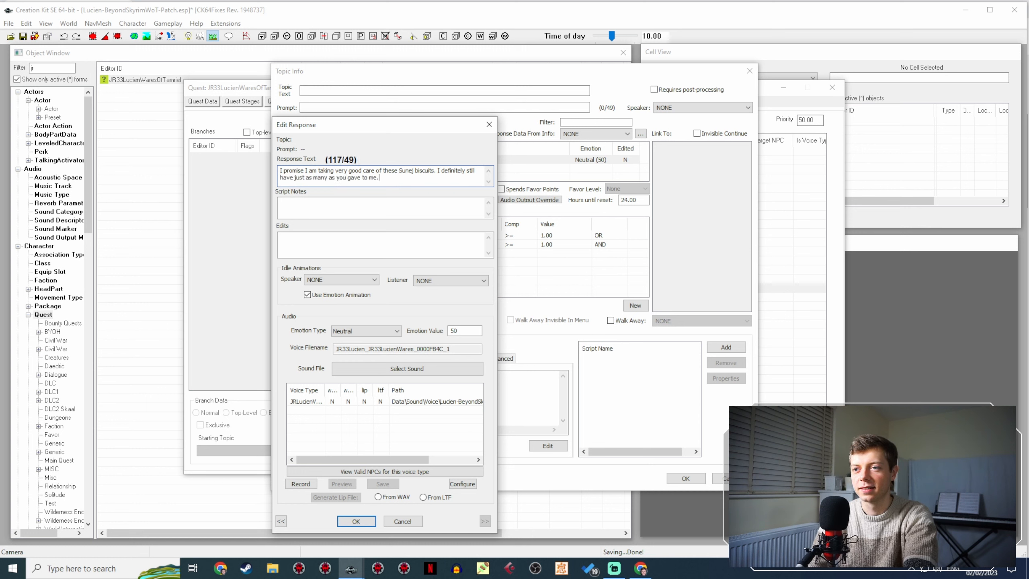
text( Yep.)
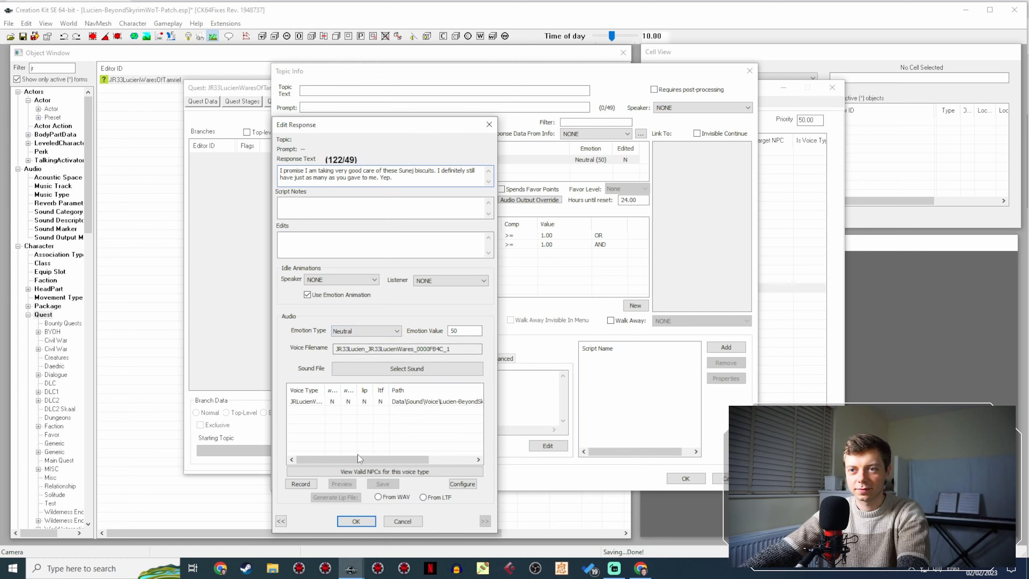
click(356, 521)
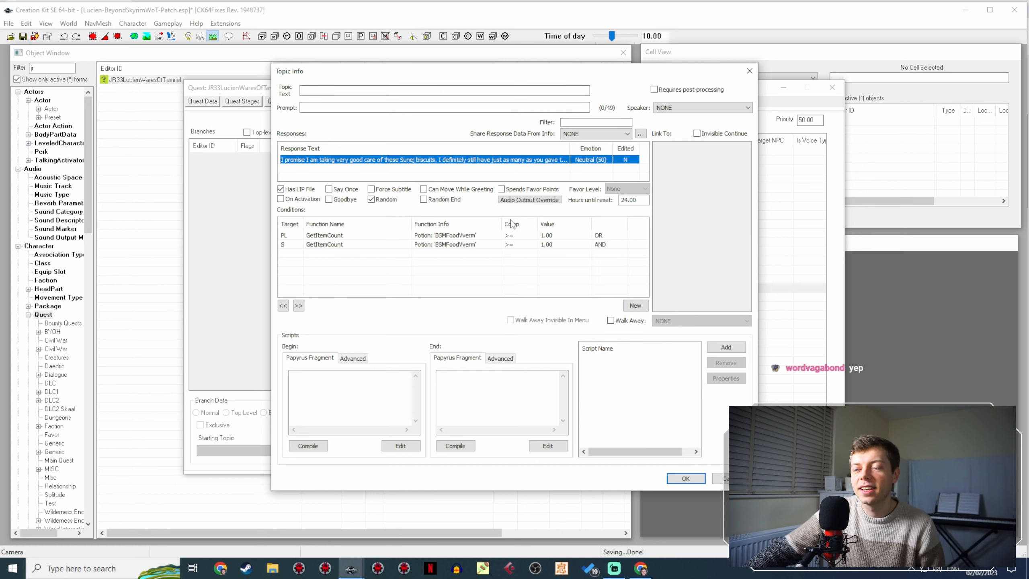
Change the item checked by the player's GetItemCount condition to BSMSunejBiscuit.
double_click(446, 235)
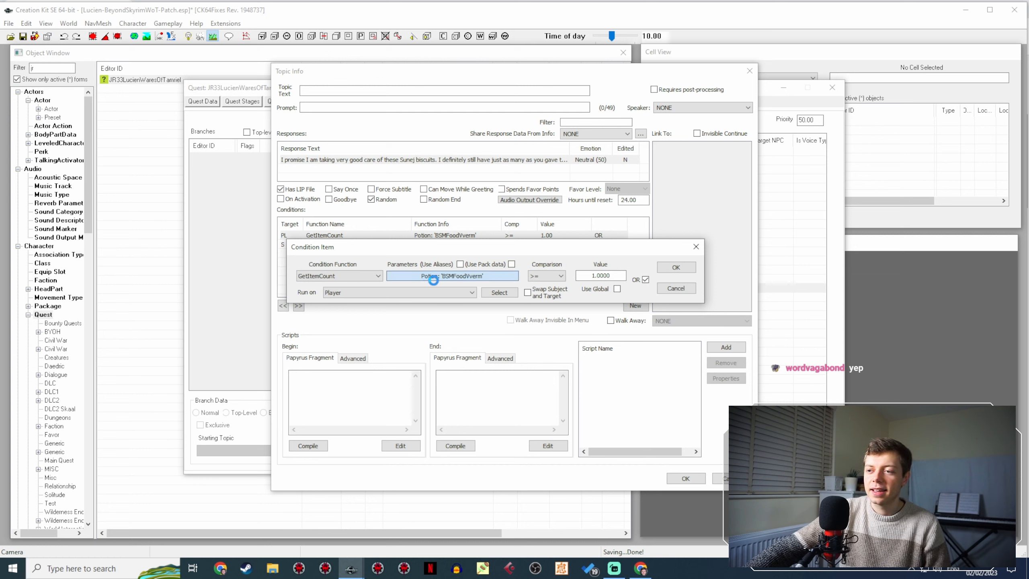
click(426, 280)
click(417, 314)
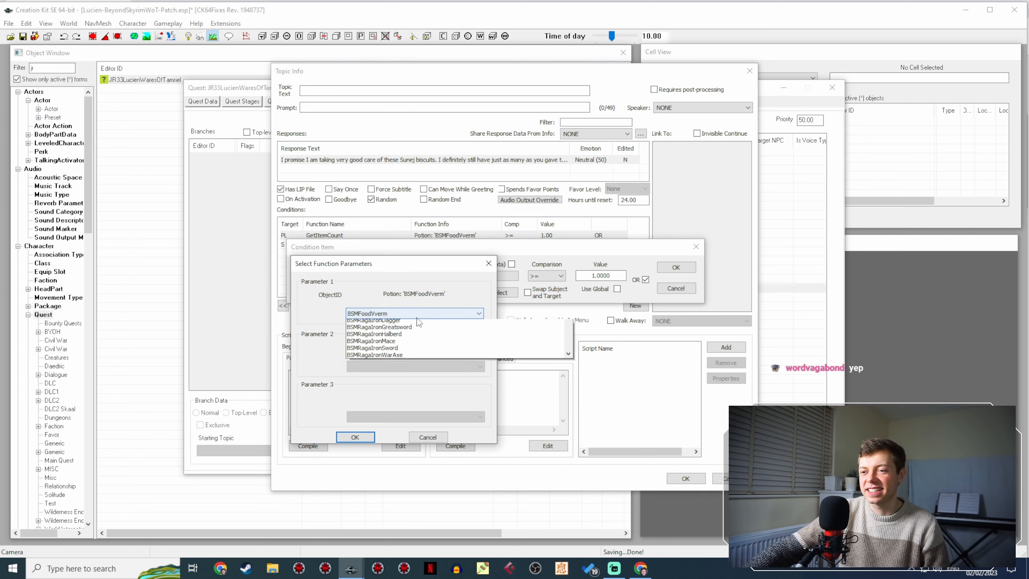
scroll(421, 332, up, 6)
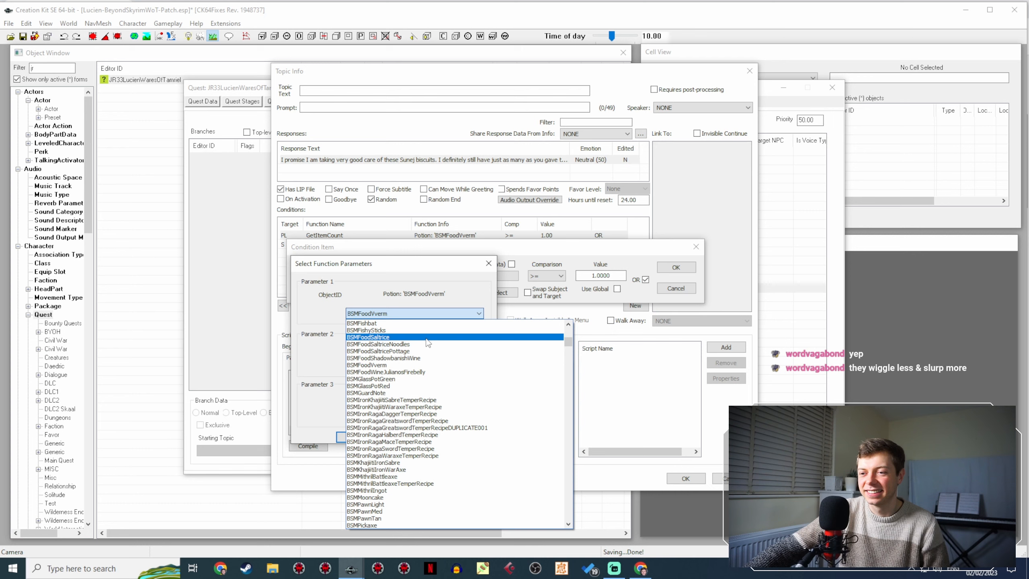
scroll(442, 365, down, 7)
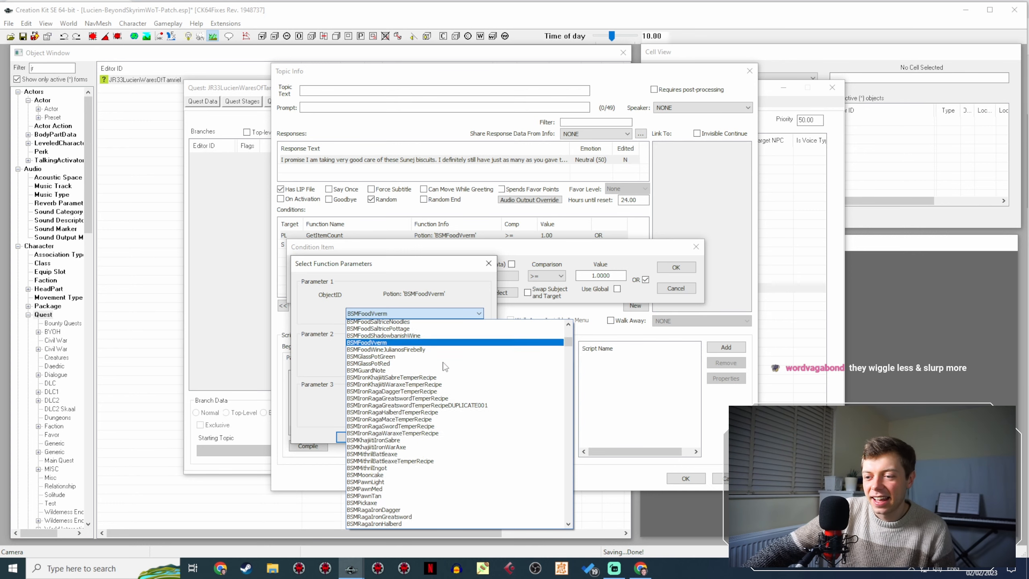
scroll(444, 368, down, 6)
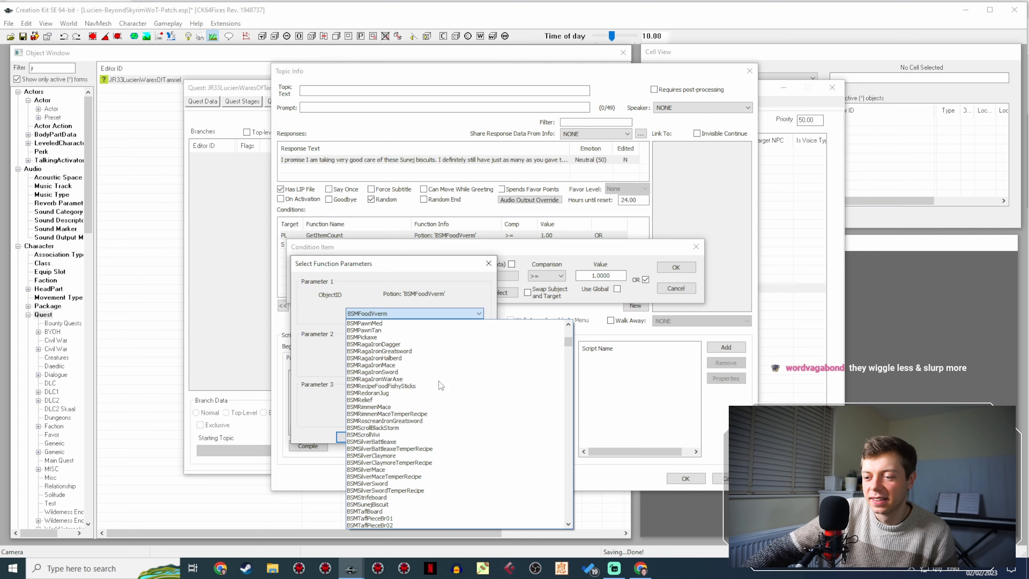
click(405, 504)
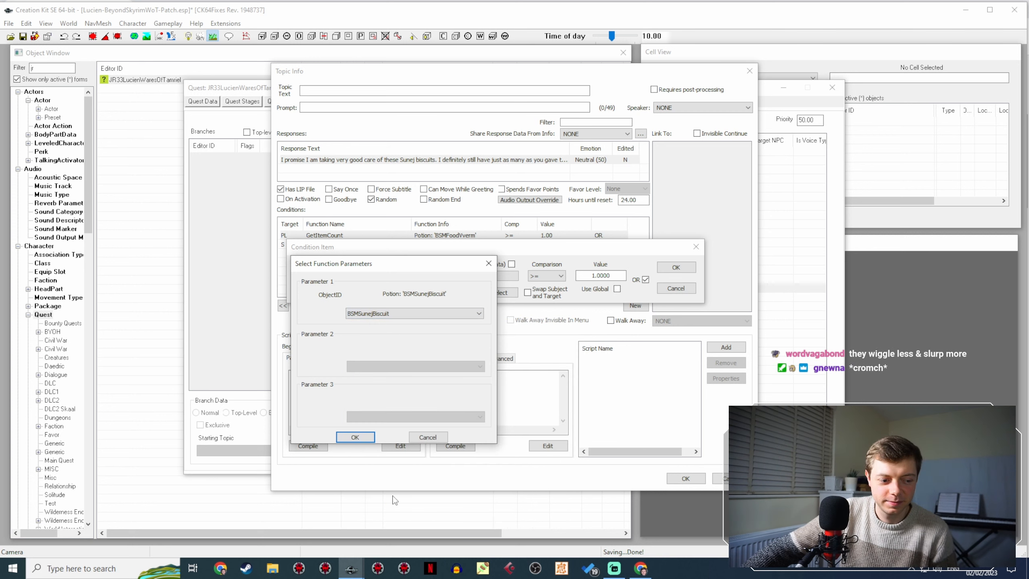
click(354, 437)
Run the BSMSunejBiscuit condition on Subject with a value of 2, and delete the remaining BSMFoodVverm condition.
click(395, 292)
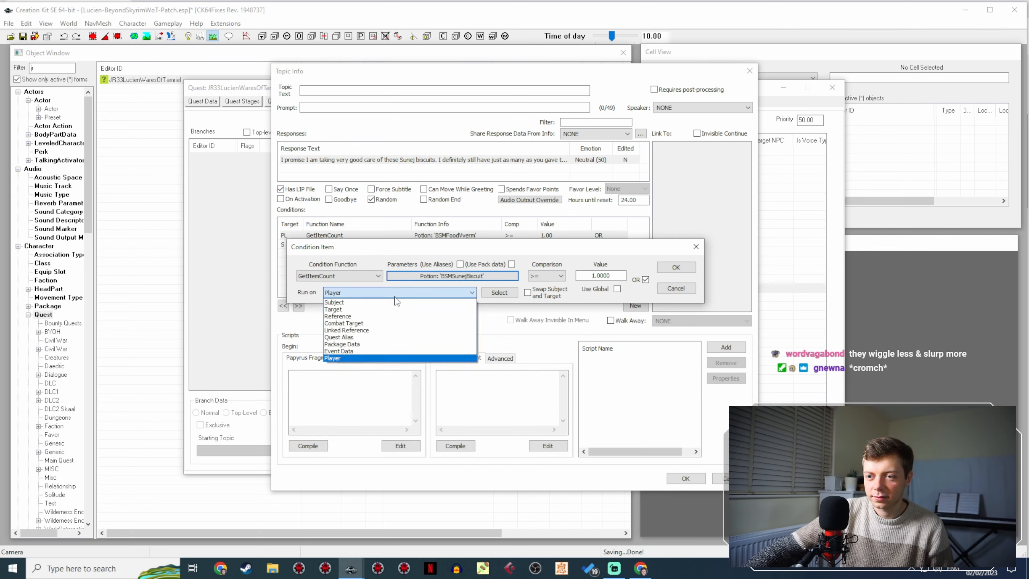
click(395, 303)
click(590, 275)
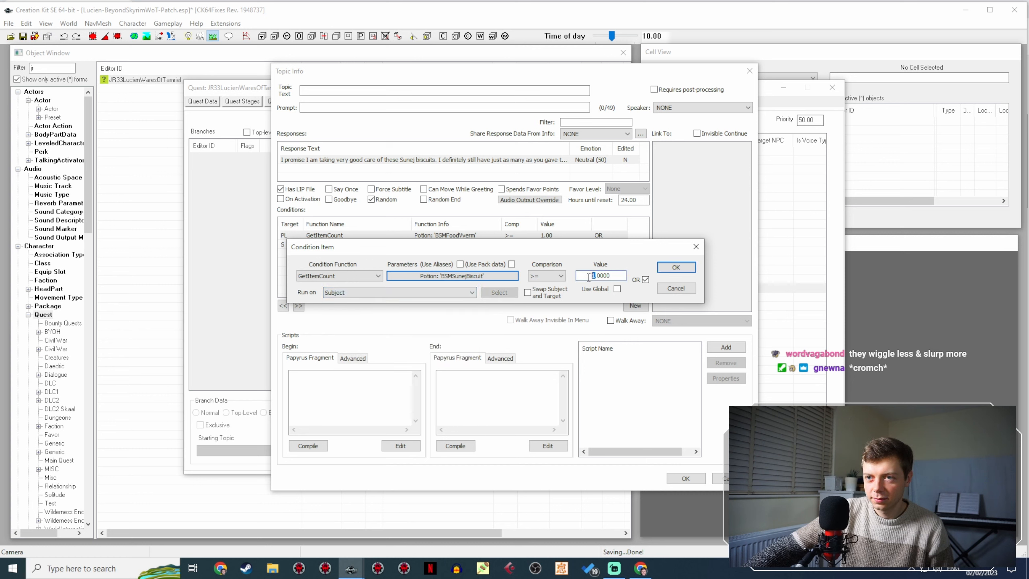
text(2)
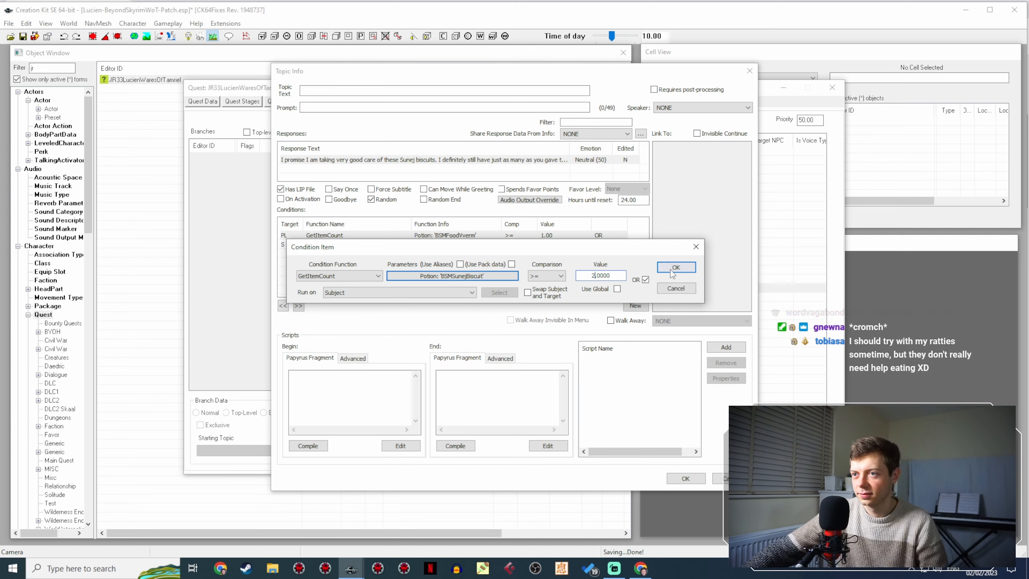
click(670, 269)
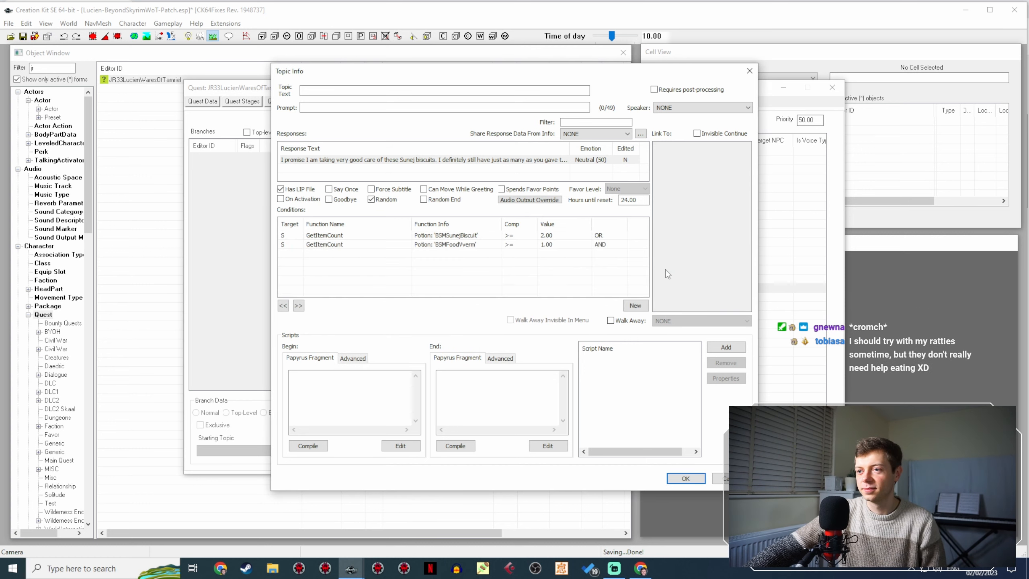
click(446, 245)
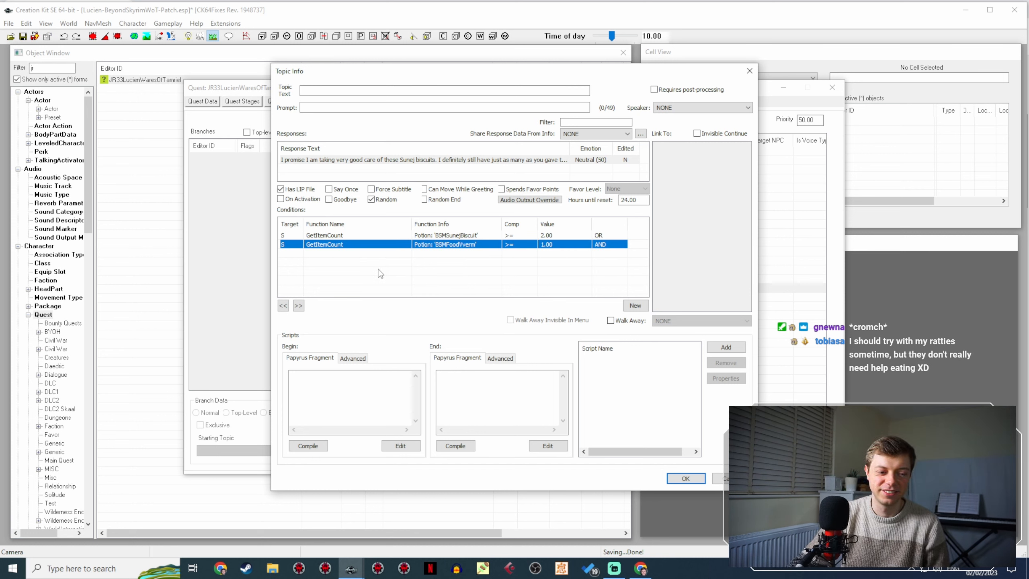
key(Delete)
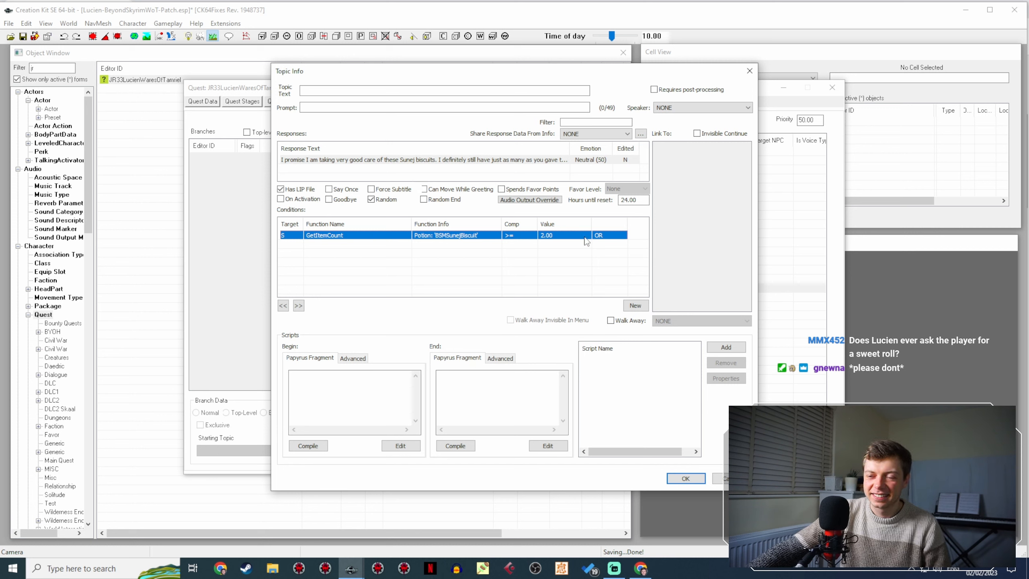
Compile a placeholder semicolon as the line's End Papyrus fragment and accept the topic info.
click(484, 381)
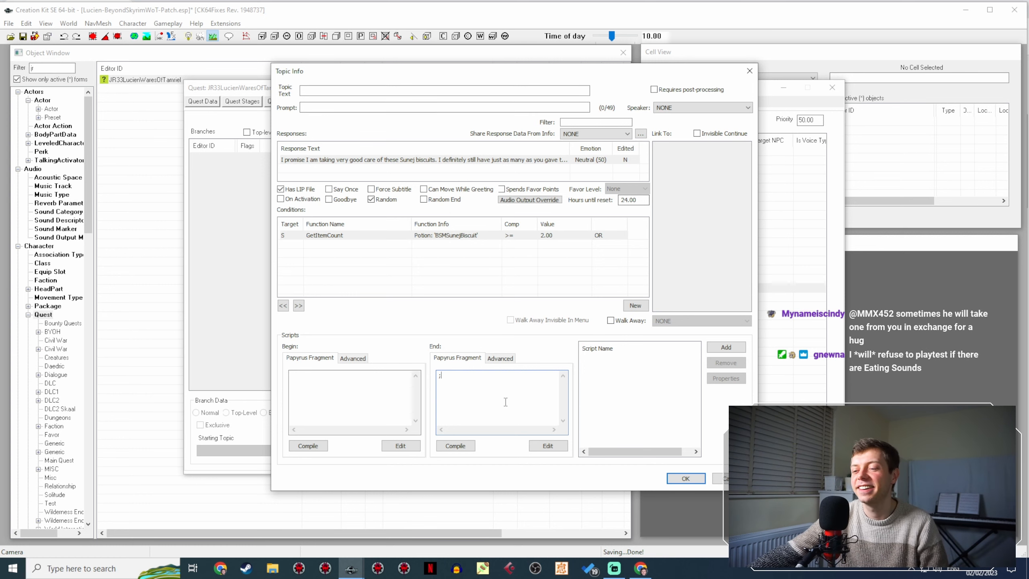
click(455, 446)
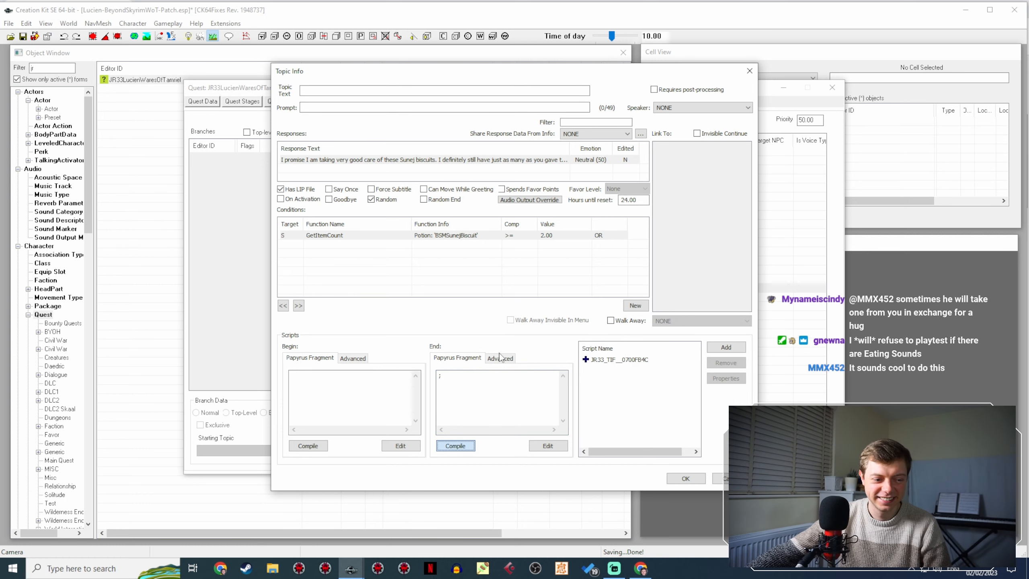
click(685, 479)
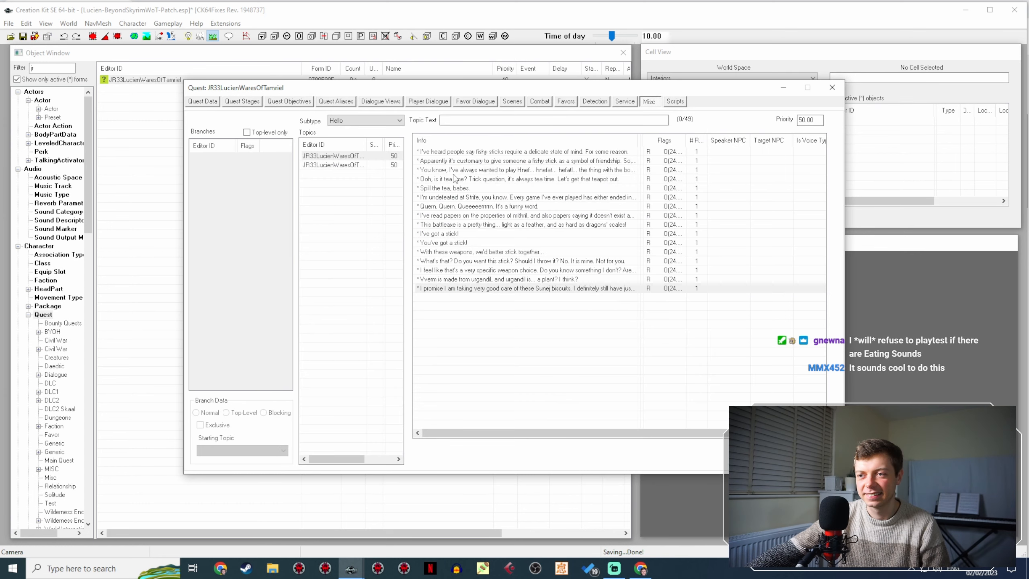
Reopen the Sunej biscuits line, select its End fragment placeholder, and open the attached script's properties.
click(480, 287)
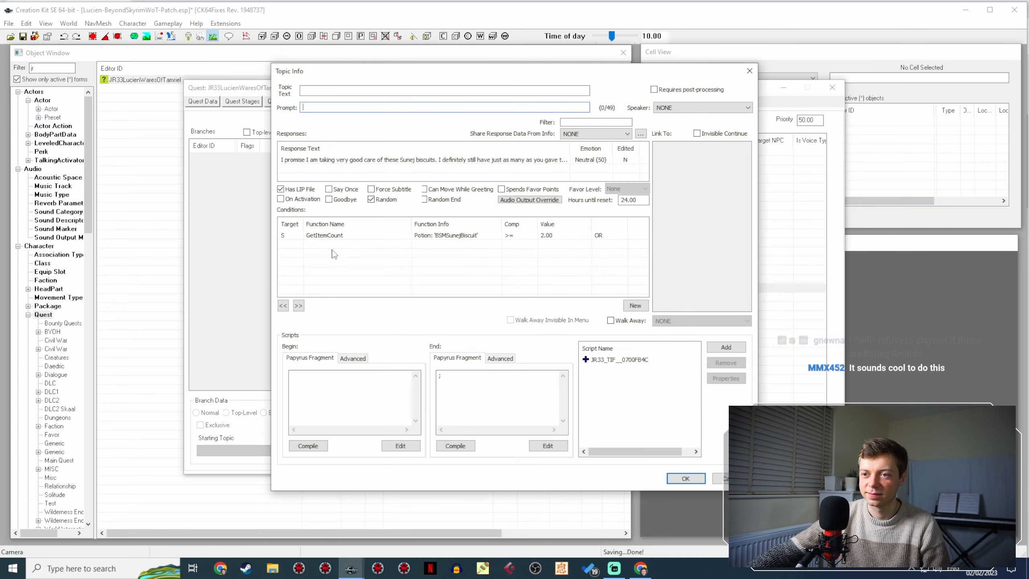
double_click(437, 376)
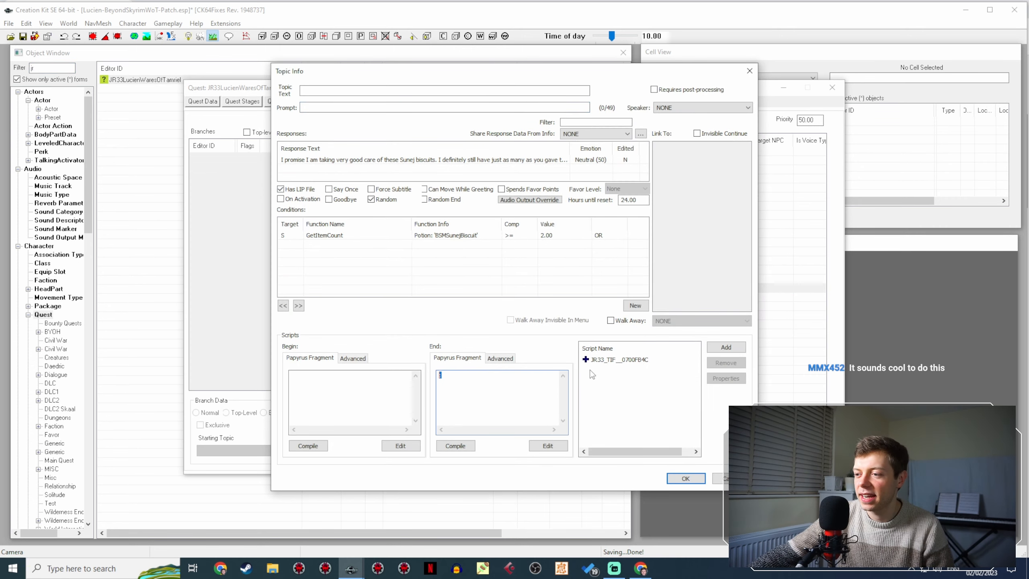
click(604, 360)
click(742, 377)
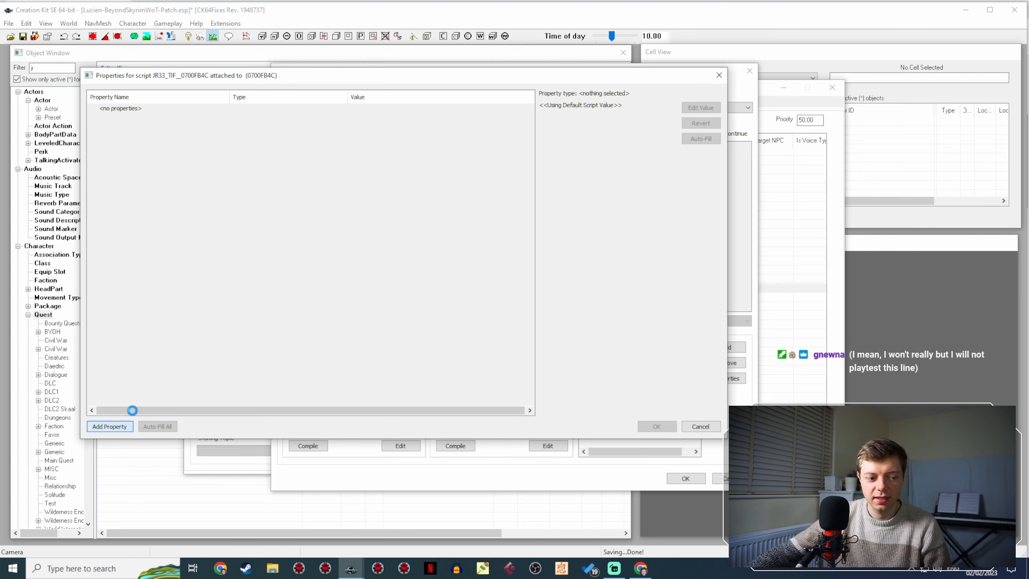
Add a Potion property named SunejBiscuit to the line's script.
click(124, 423)
click(144, 114)
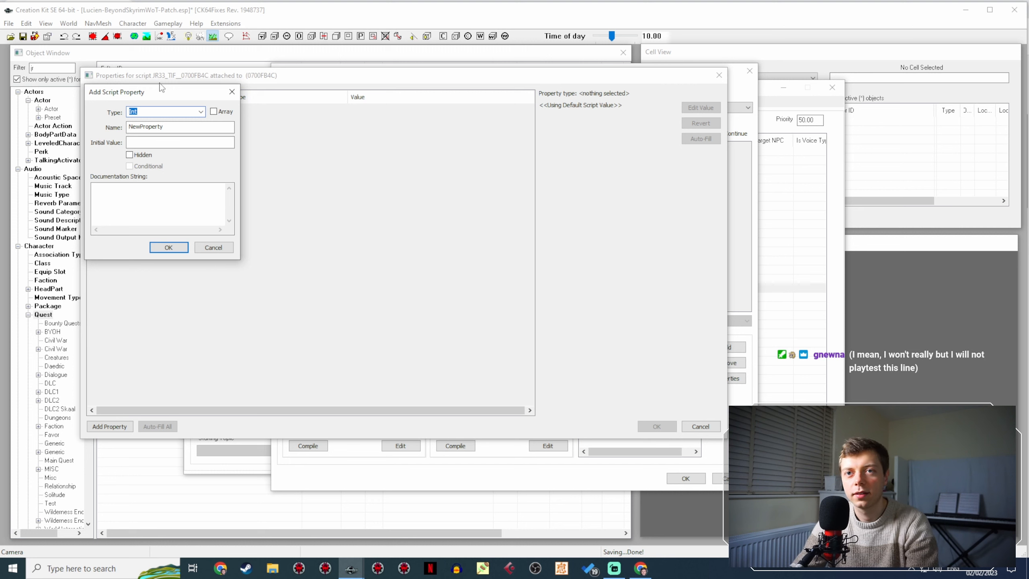
click(200, 111)
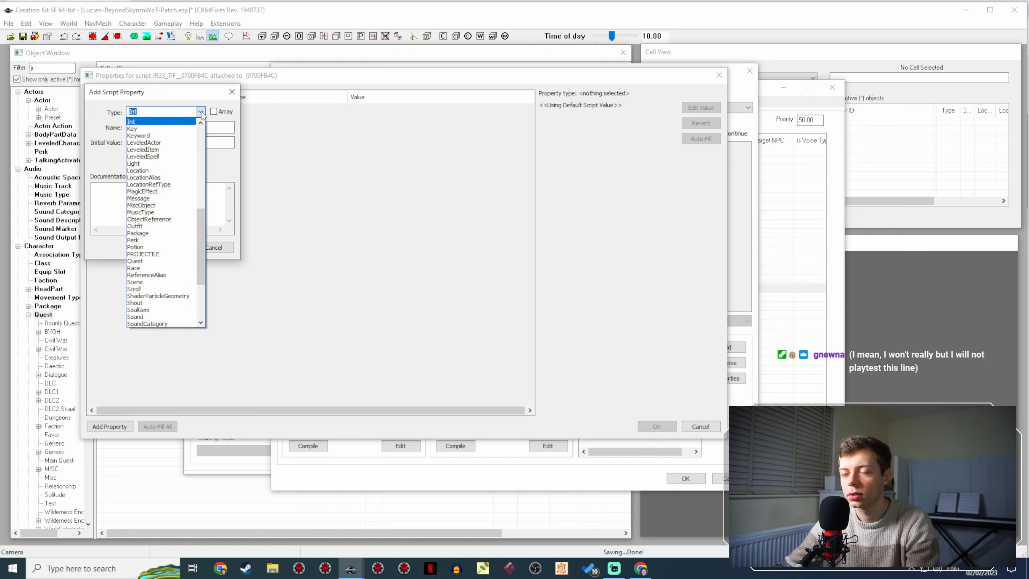
scroll(180, 165, up, 5)
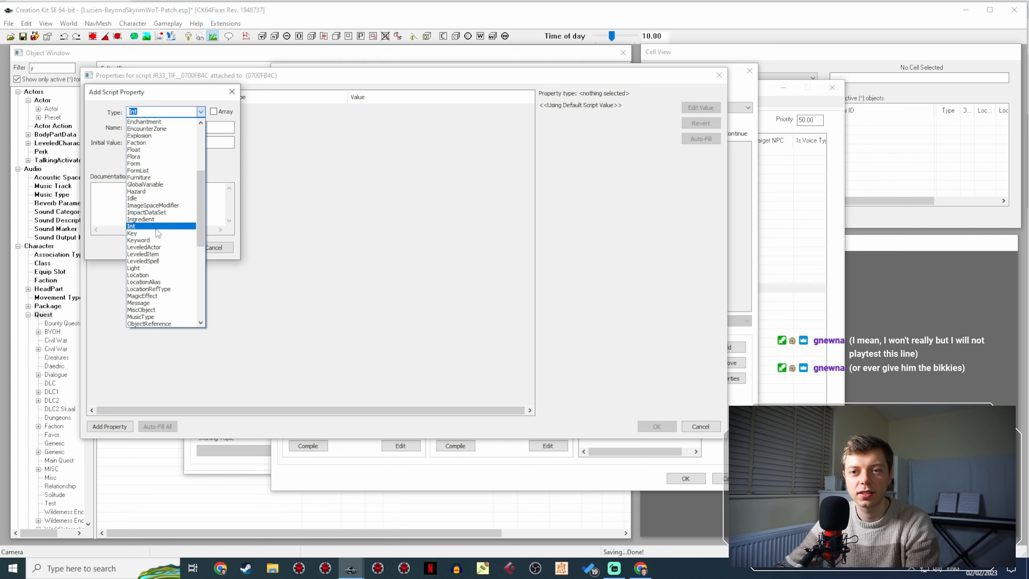
scroll(162, 235, up, 3)
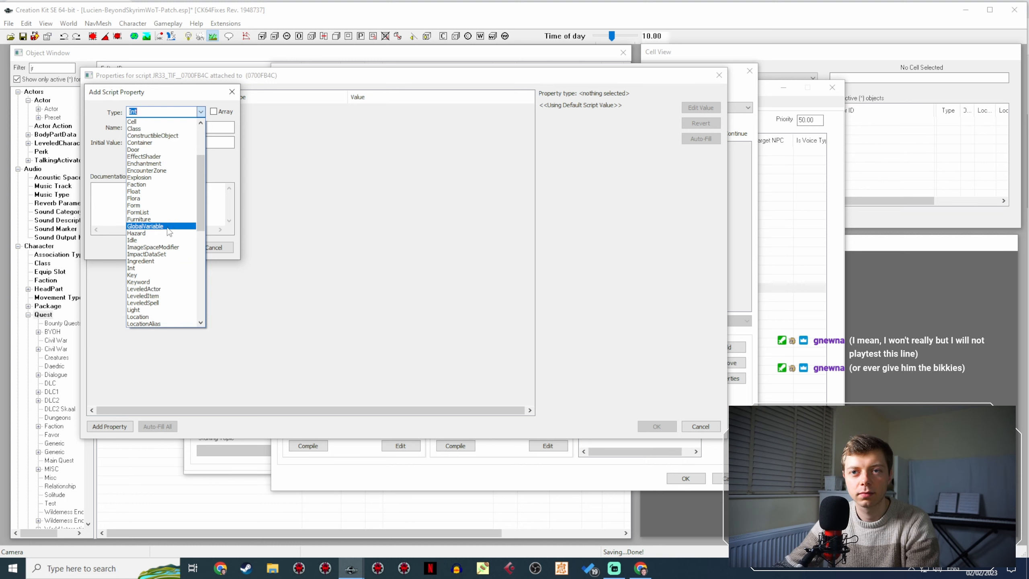
scroll(162, 233, down, 2)
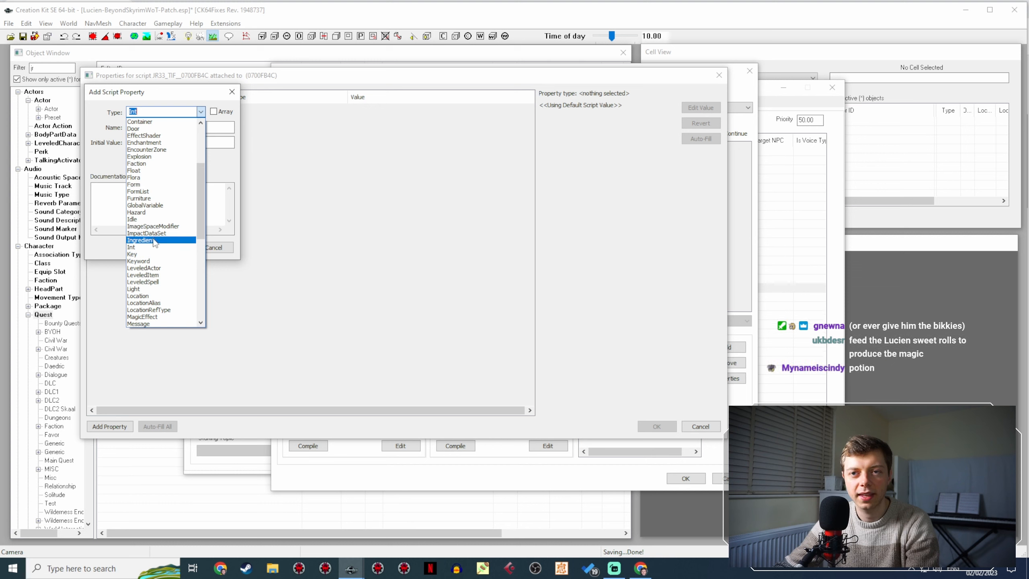
scroll(155, 242, up, 3)
scroll(156, 242, down, 8)
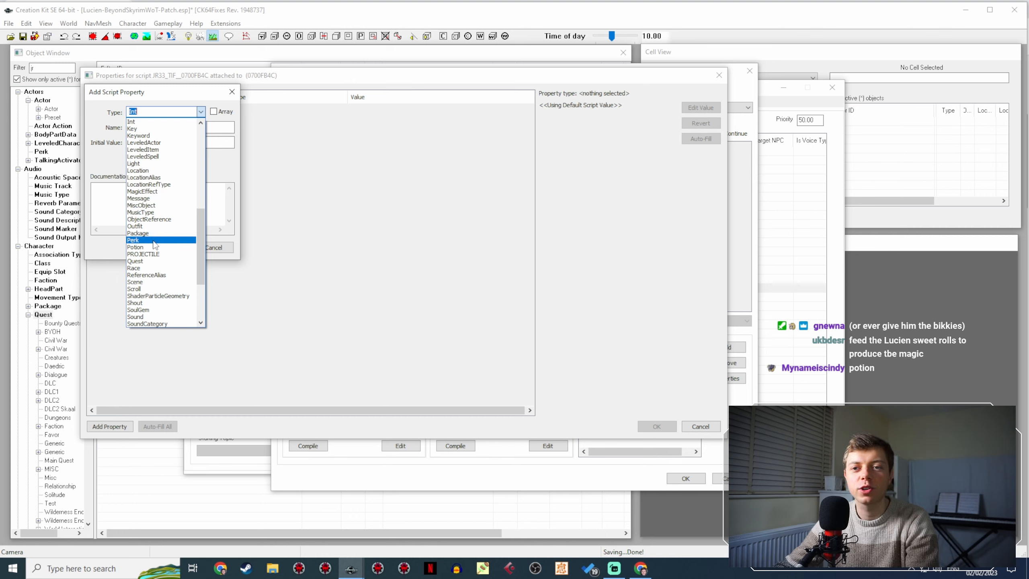
click(153, 247)
double_click(195, 128)
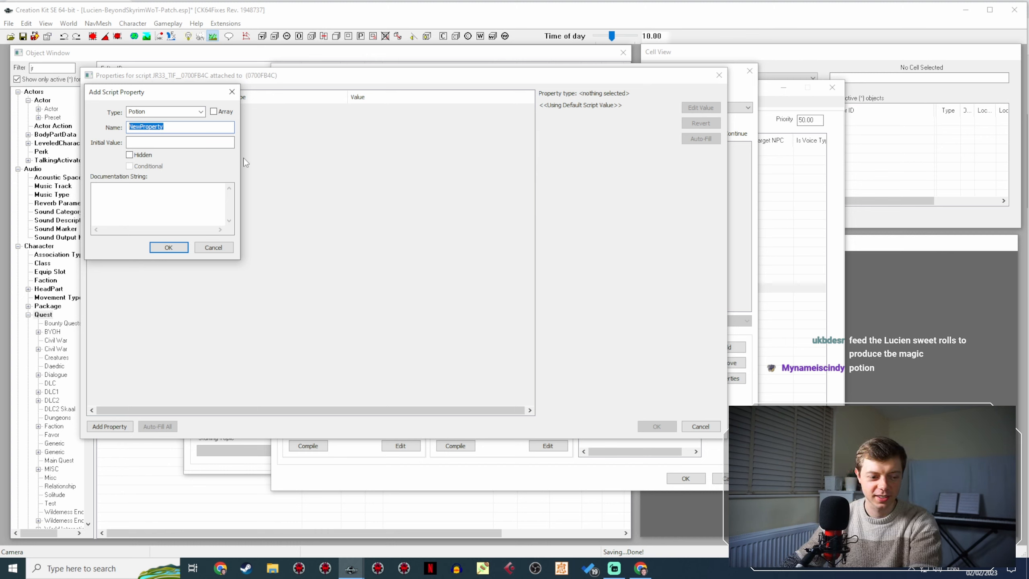
text(SunejBiscuit)
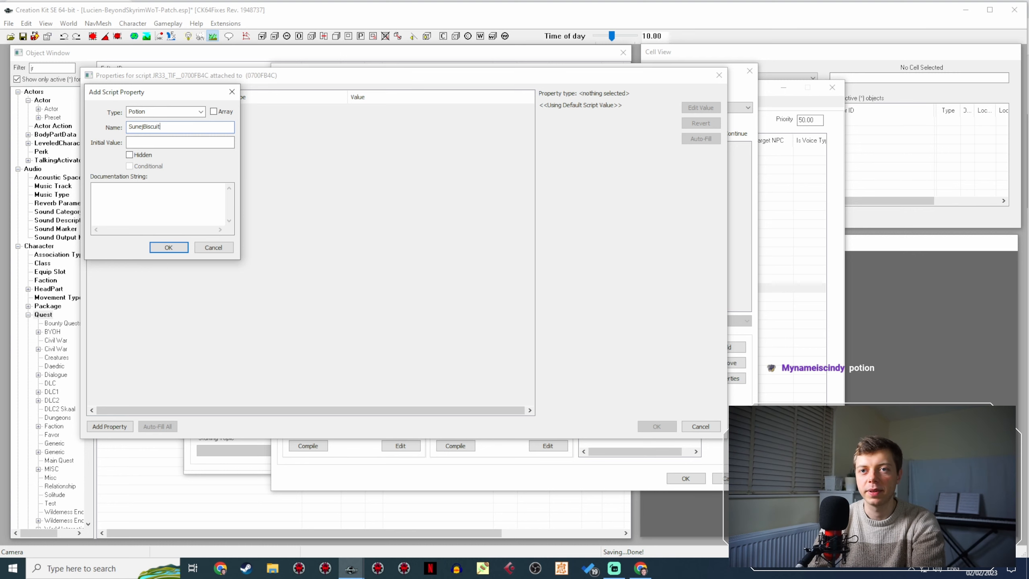
key(Return)
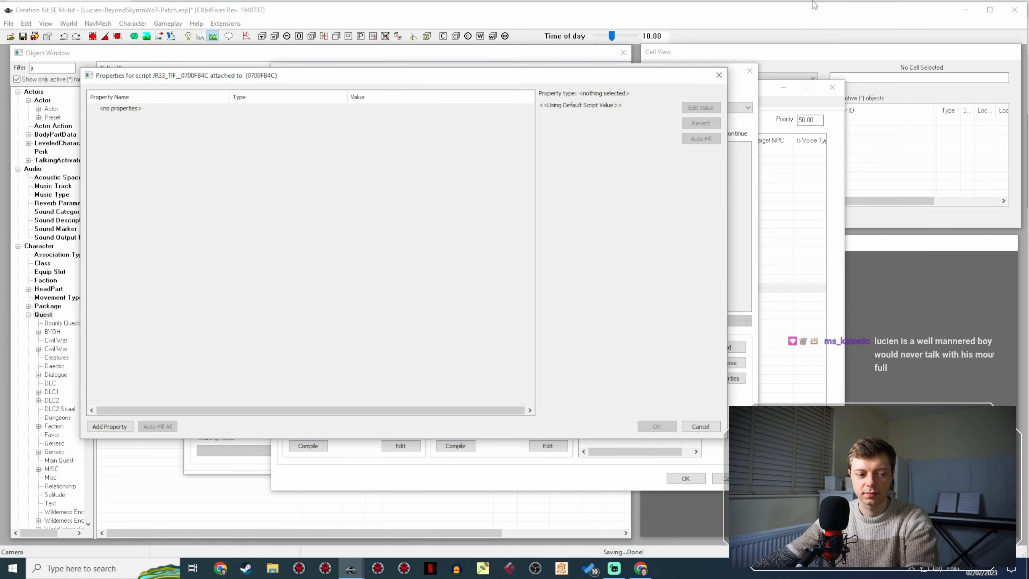
Assign BSMSunejBiscuit as the value of the SunejBiscuit property and accept the script properties.
click(452, 109)
click(696, 107)
click(659, 107)
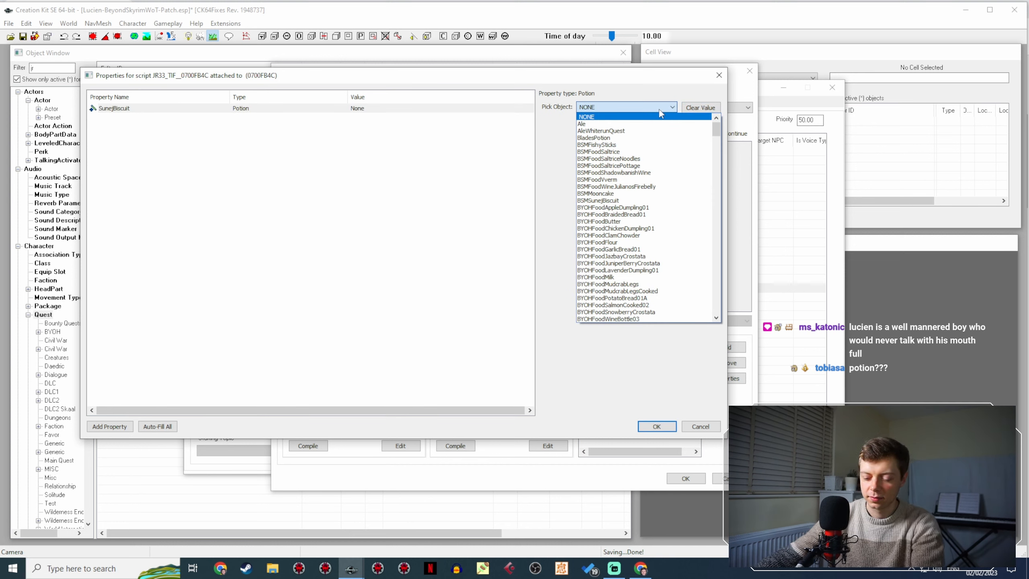
text(bsms)
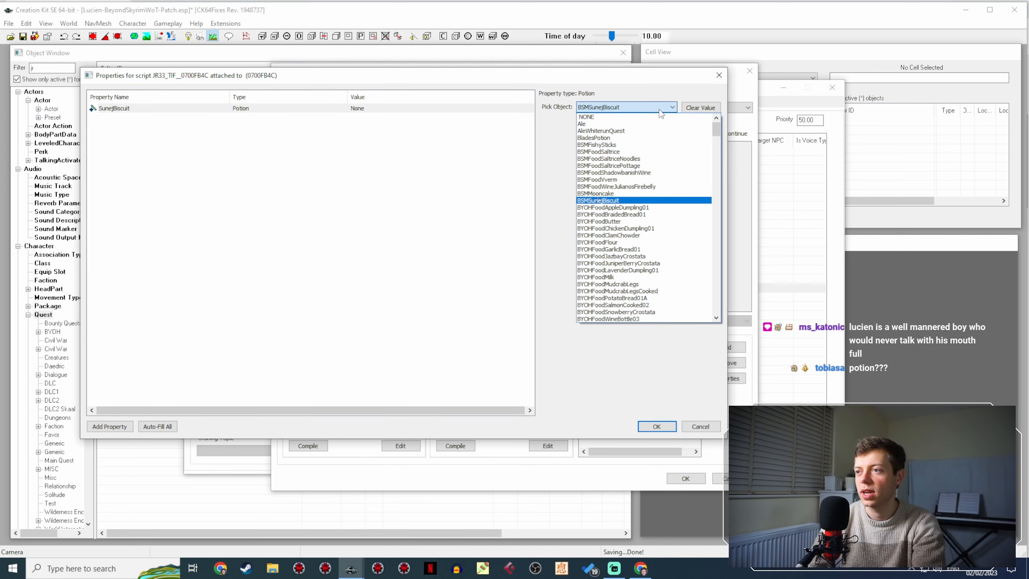
key(Return)
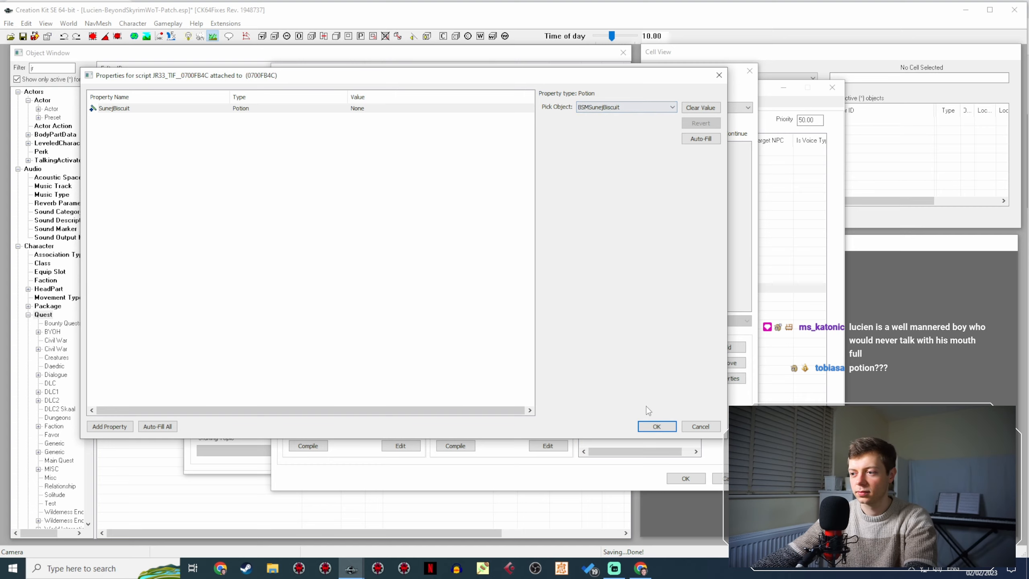
click(657, 426)
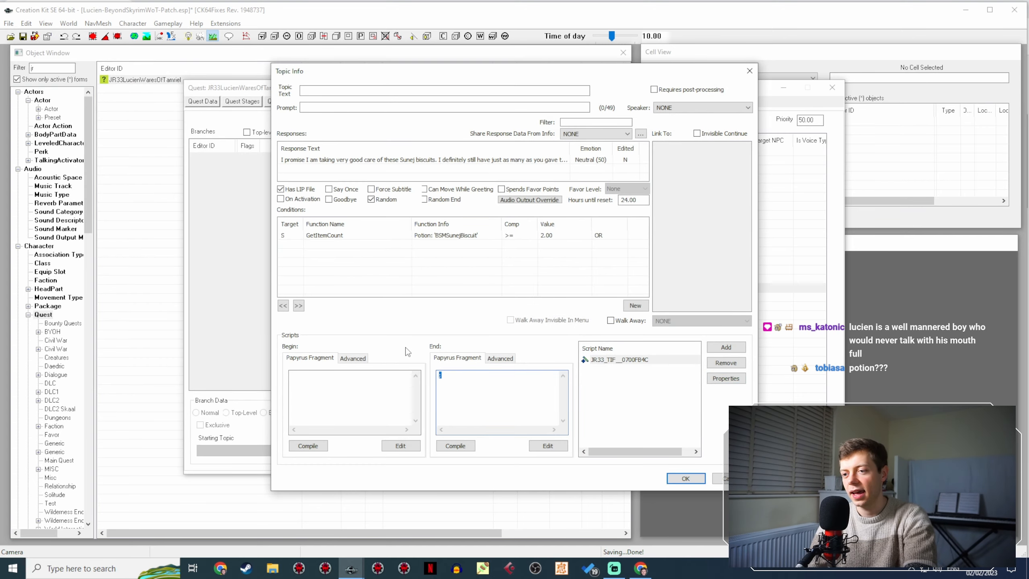
Replace the End fragment's placeholder with akSpeaker.RemoveItem(SunejBiscuit, 1) and compile it.
text(akSpeaker.Remvo)
key(BackSpace)
key(BackSpace)
text(oveItem(SunejB)
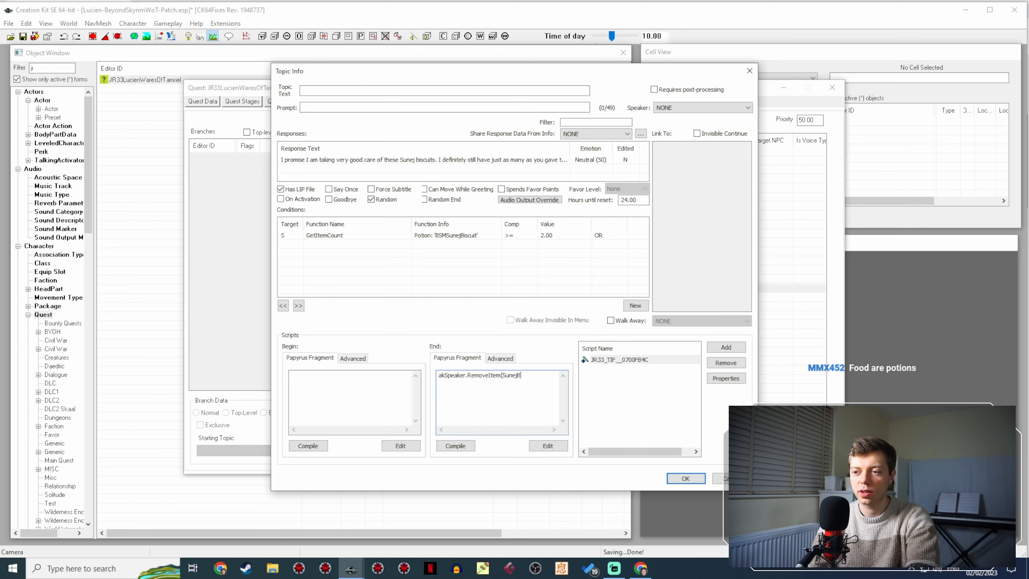
text(iscuit, 1)
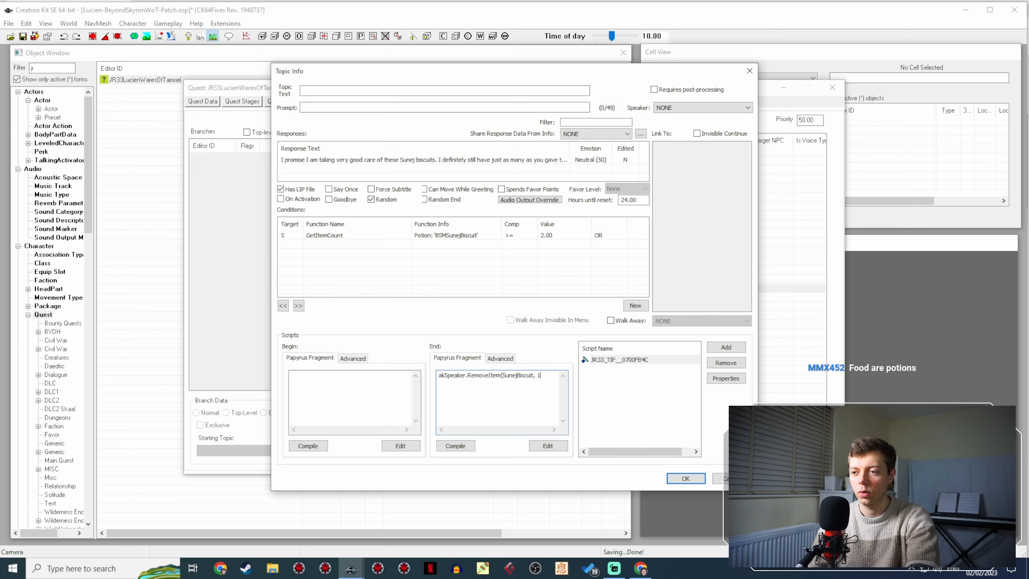
text())
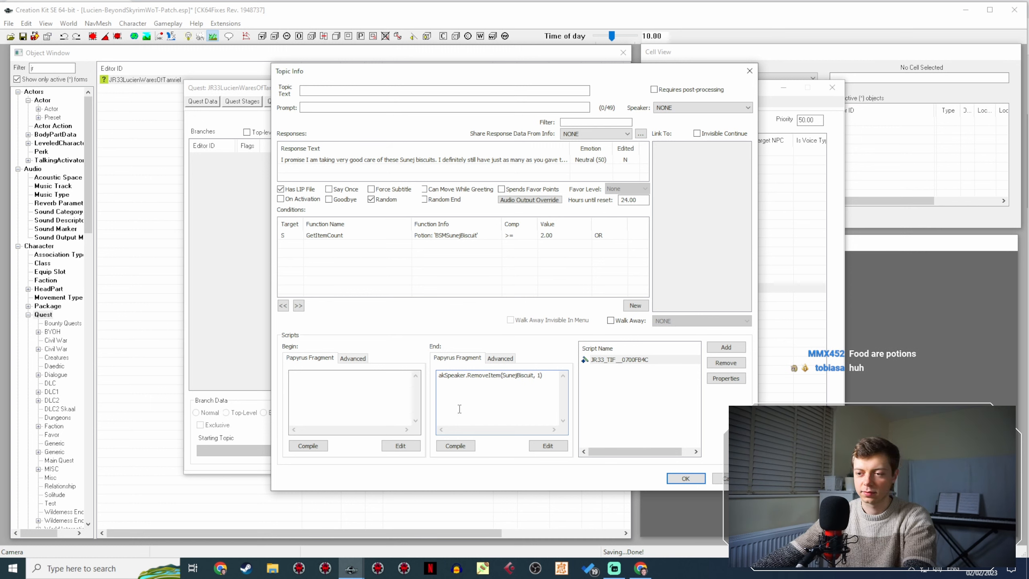
click(473, 445)
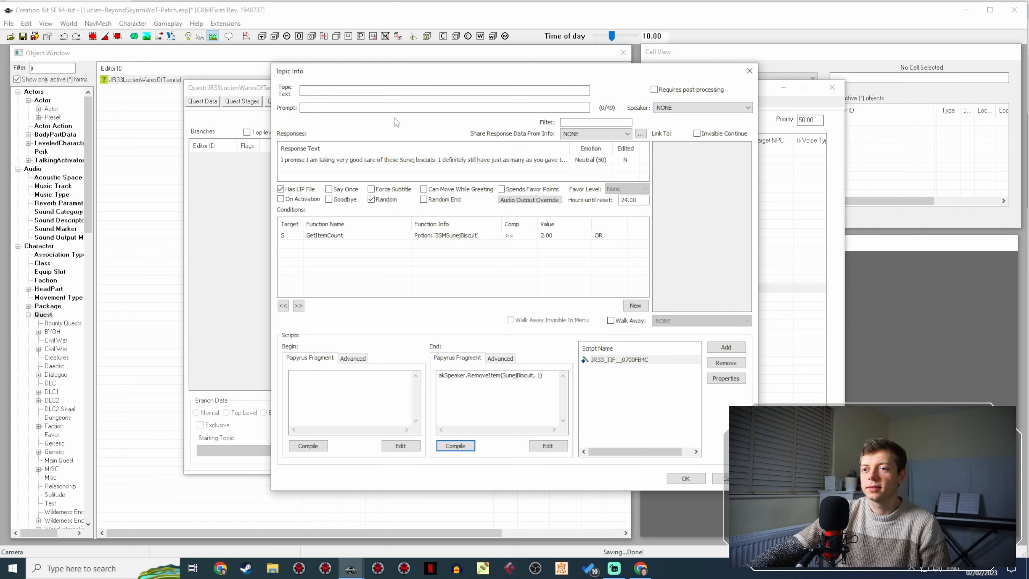
Accept the topic info and the JR33LucienWaresOfTamriel quest, and save the plugin.
click(694, 480)
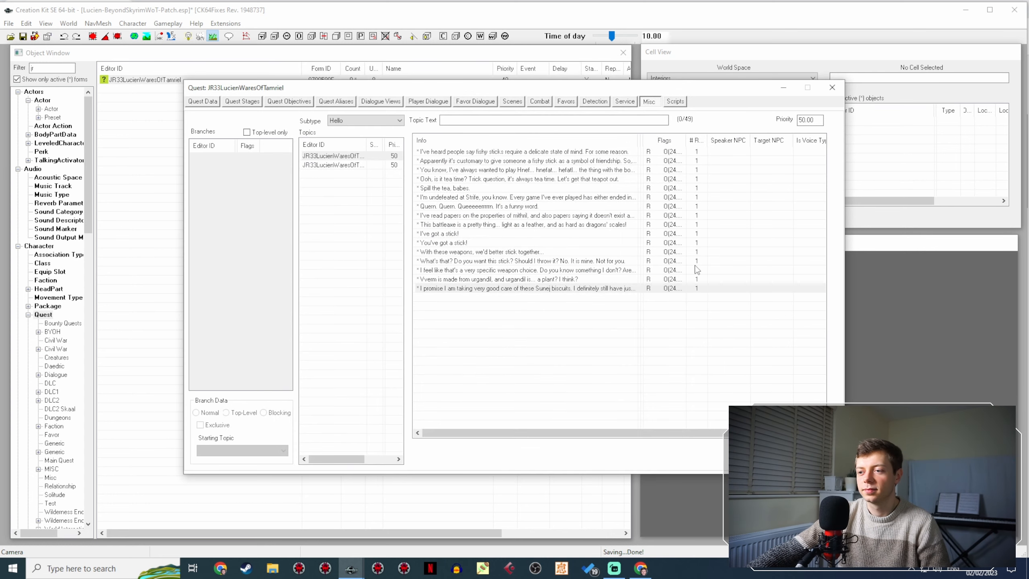
click(770, 461)
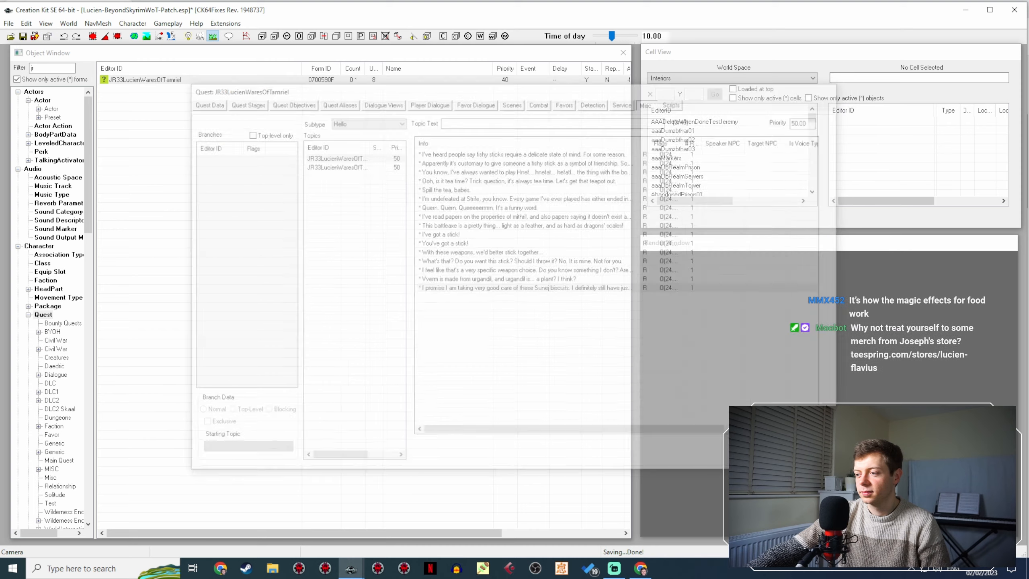
click(161, 81)
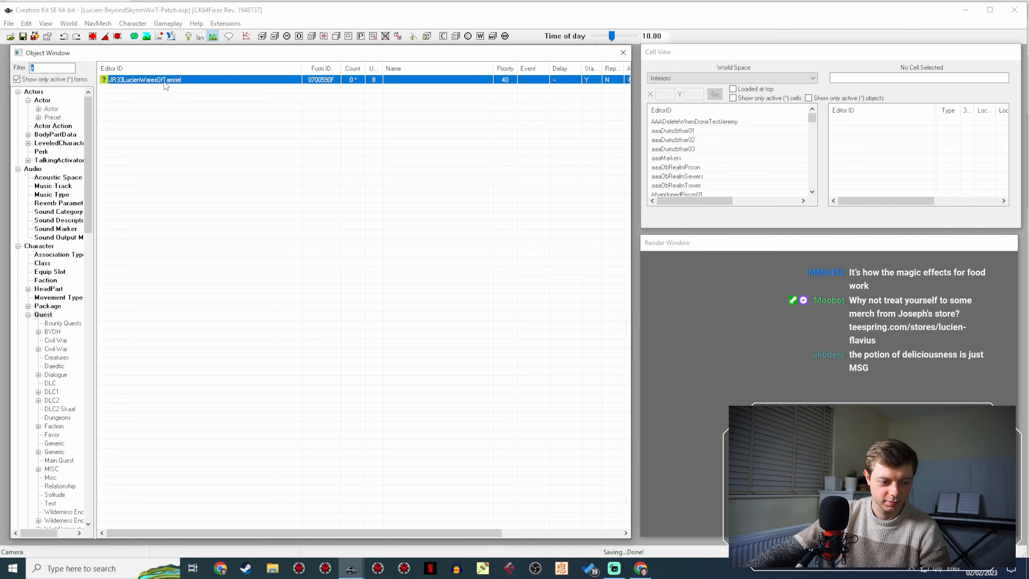
Switch to Chrome, find Chitin Closed Helmet in the wiki's apparel list, and search Google for it in a new tab.
click(640, 568)
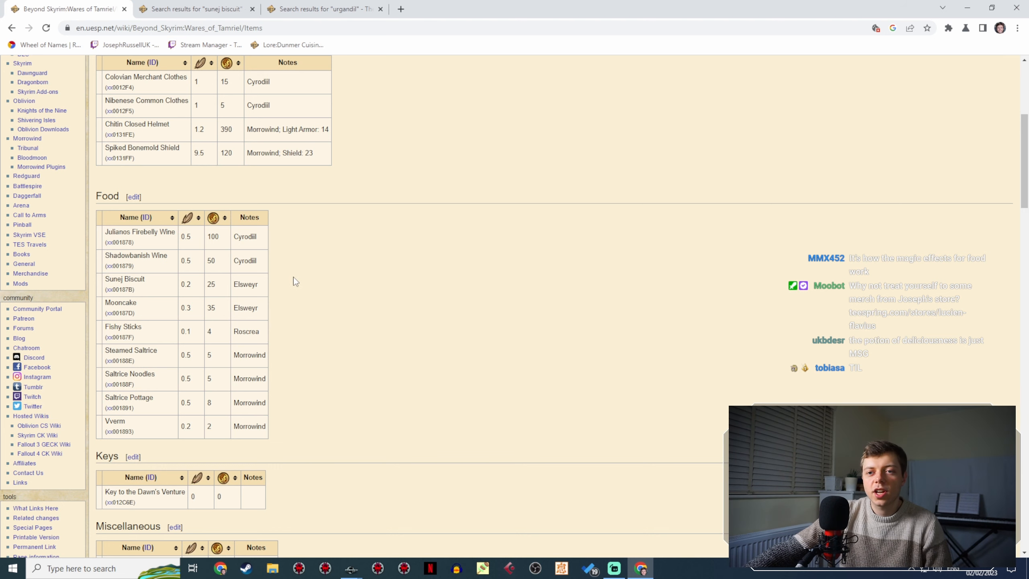
scroll(318, 294, up, 3)
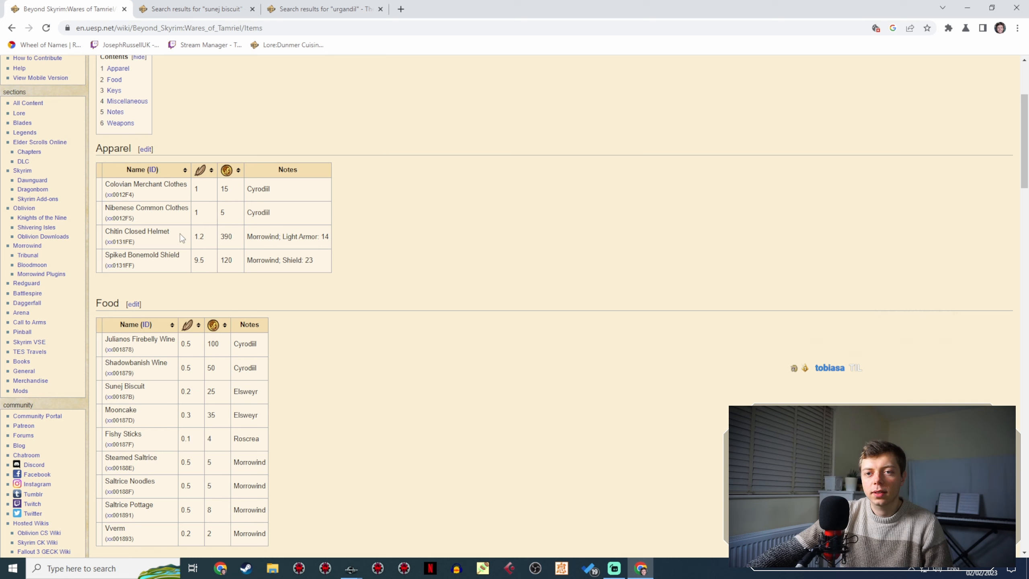
drag(177, 232, 110, 234)
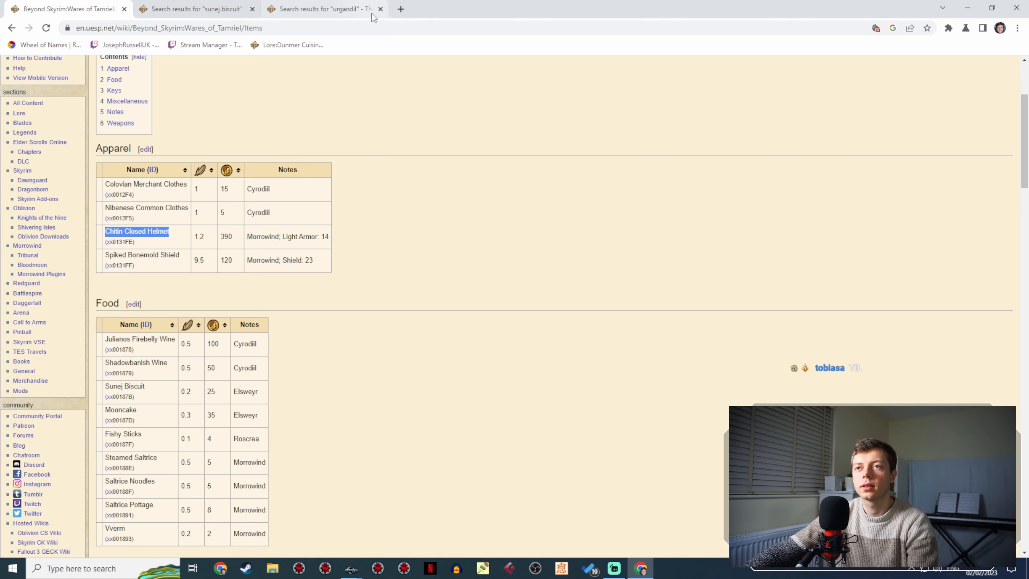
click(401, 8)
text(Chitin Closed Helmet)
key(Return)
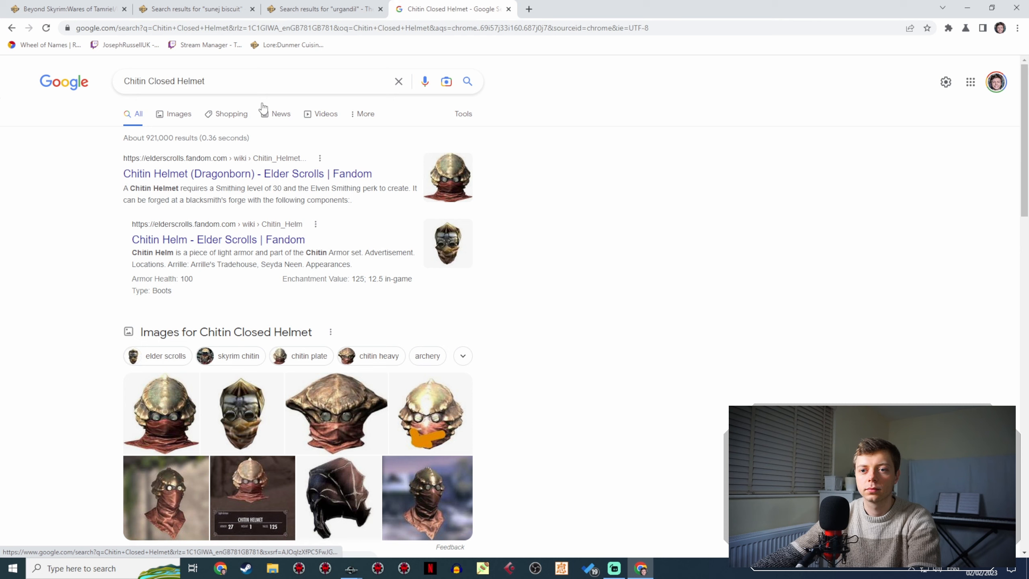
Refine the search to "Chitin Closed Helmet beyond skyrim" and view the image results.
click(248, 74)
text(beyond skyrim)
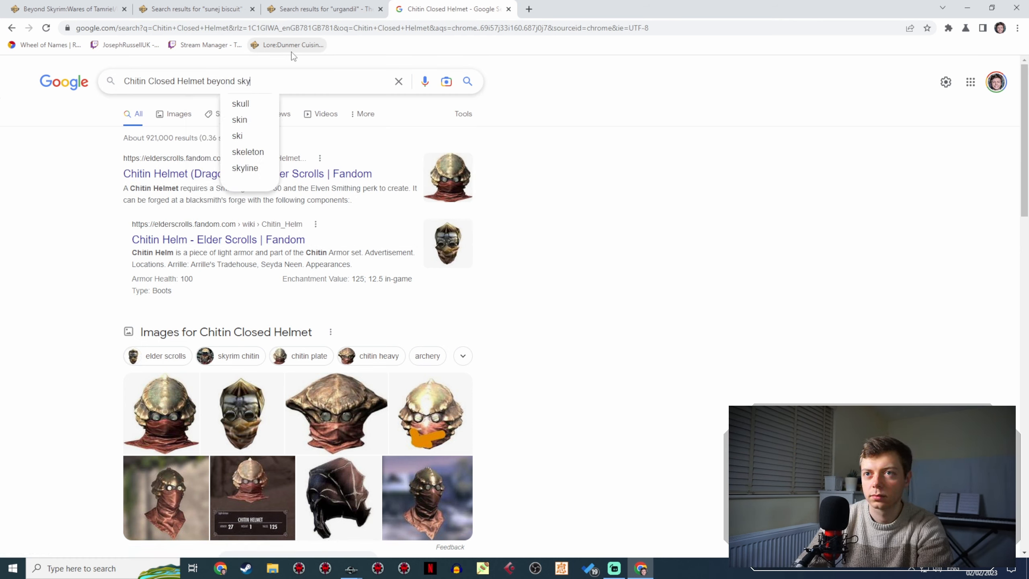
key(Return)
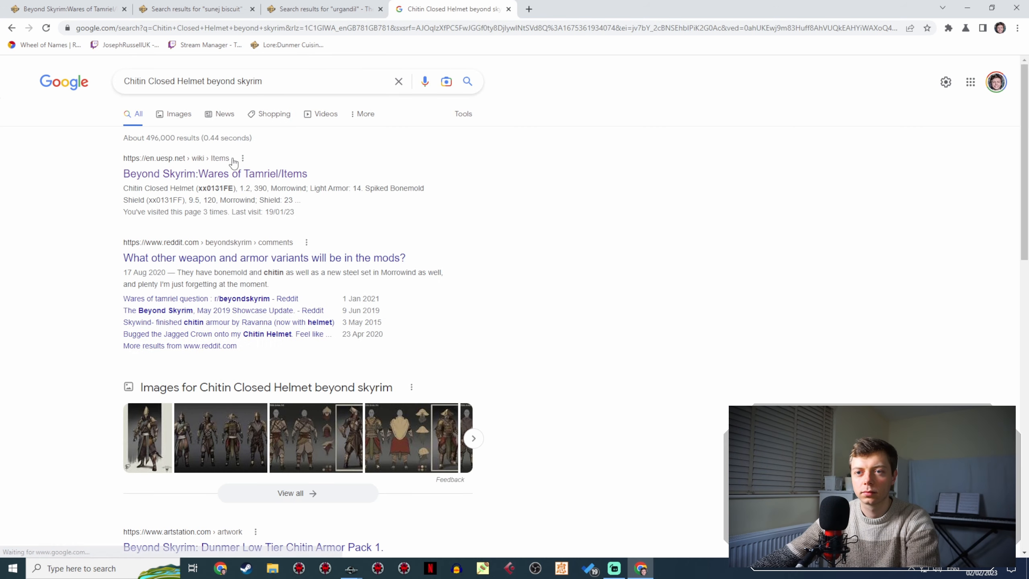
click(169, 114)
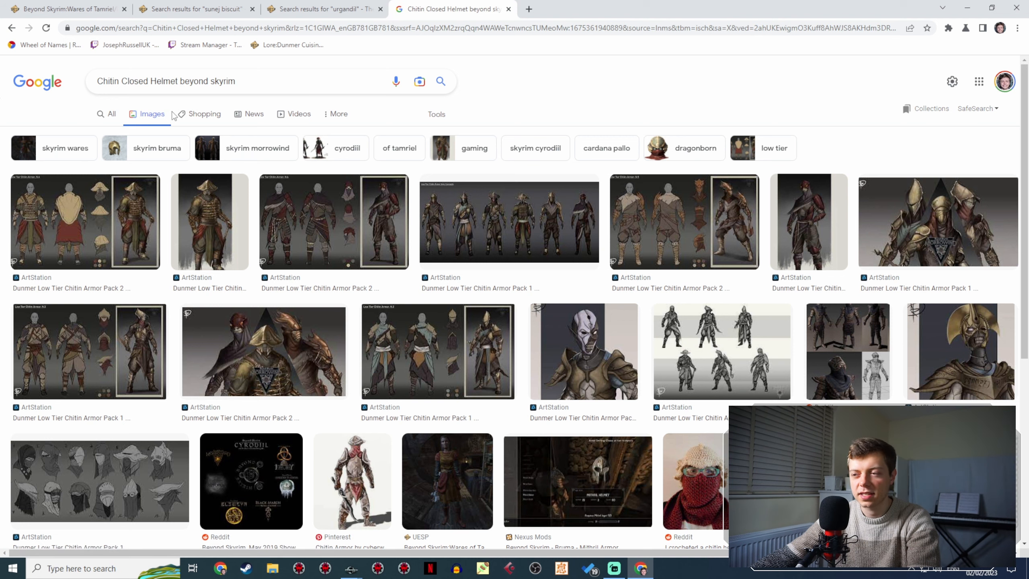
Open the YouTube video on Beyond Skyrim Wares of Tamriel & Bonemold Weapons and jump back to an earlier view of Cardana Pallo's wares.
click(318, 5)
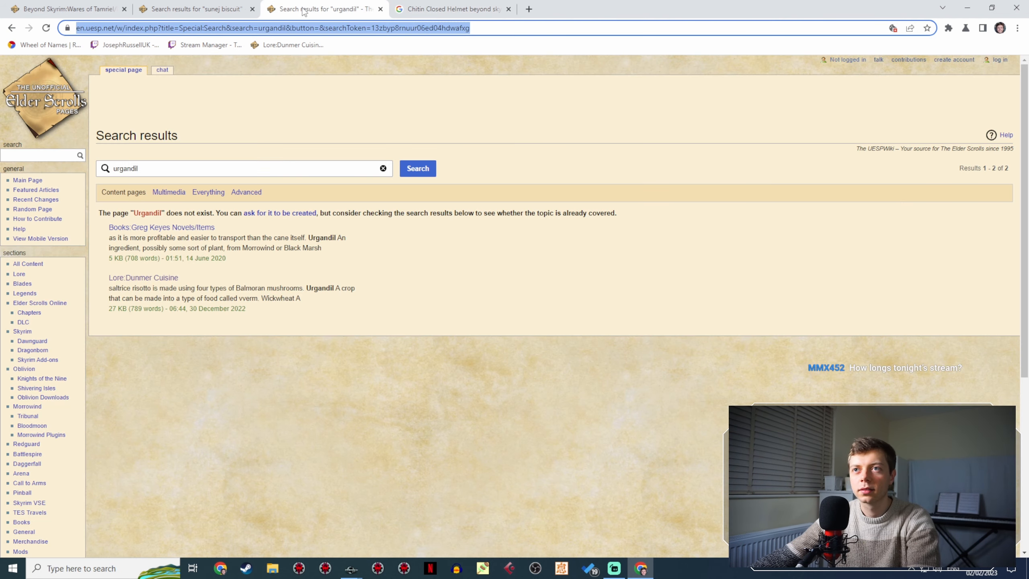
click(529, 9)
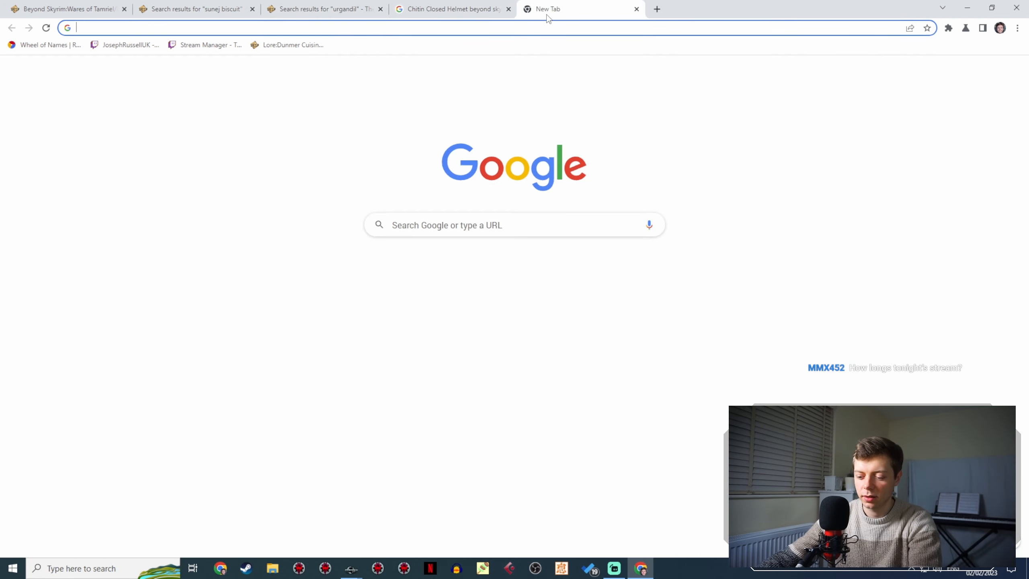
text(youtube.com/channel/UCTrGth4qEaXEPEIoKhgUiNQ)
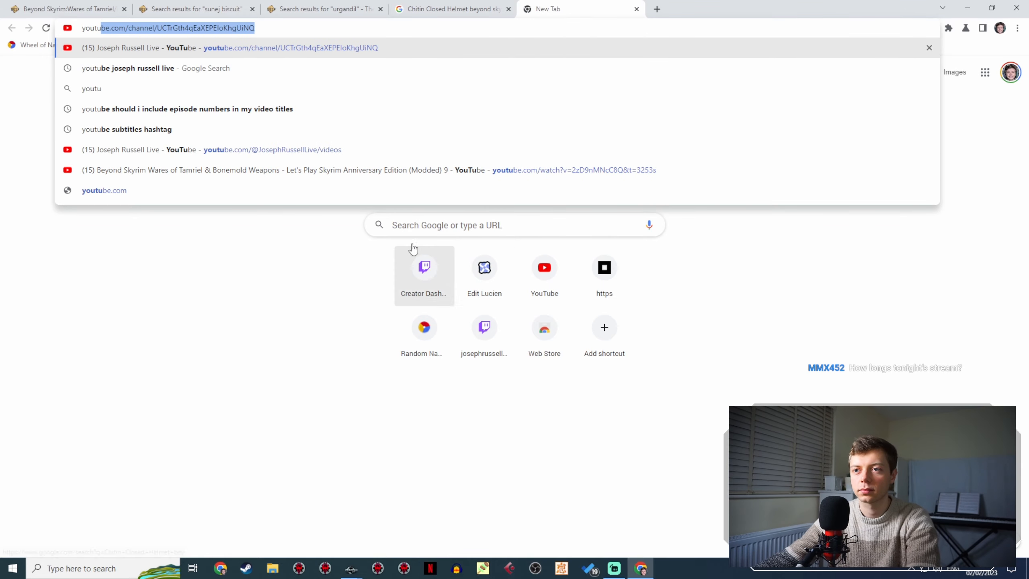
click(412, 171)
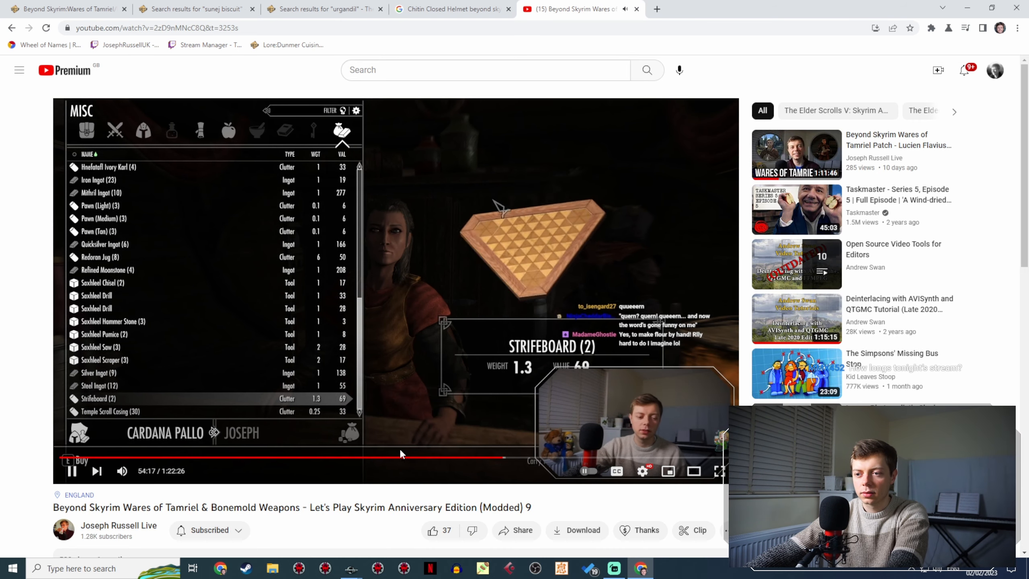
click(425, 457)
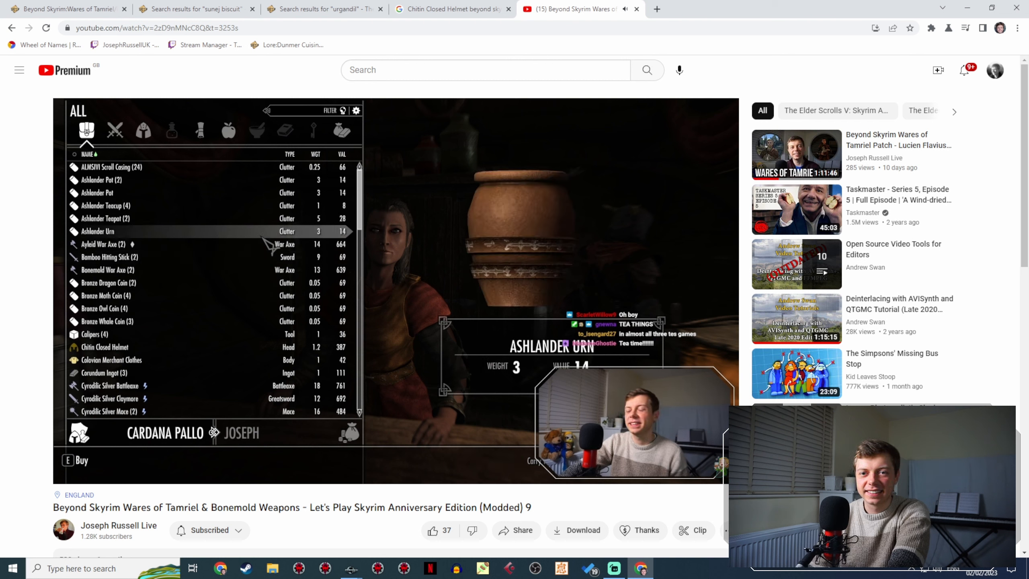
Skip forward in the video to where the Chitin Closed Helmet is shown and pause to examine its appearance.
key(Right)
key(Right)
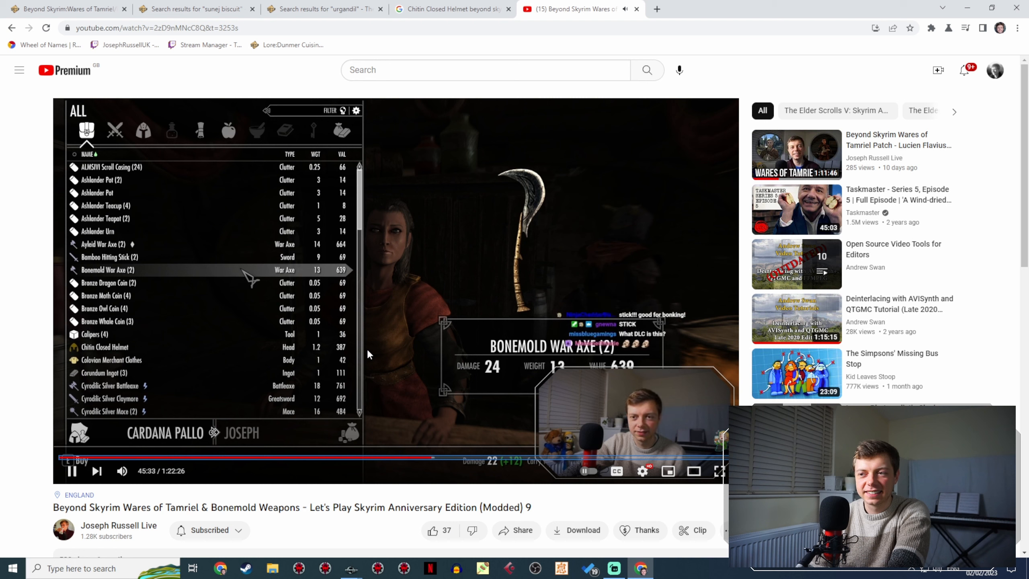
key(Right)
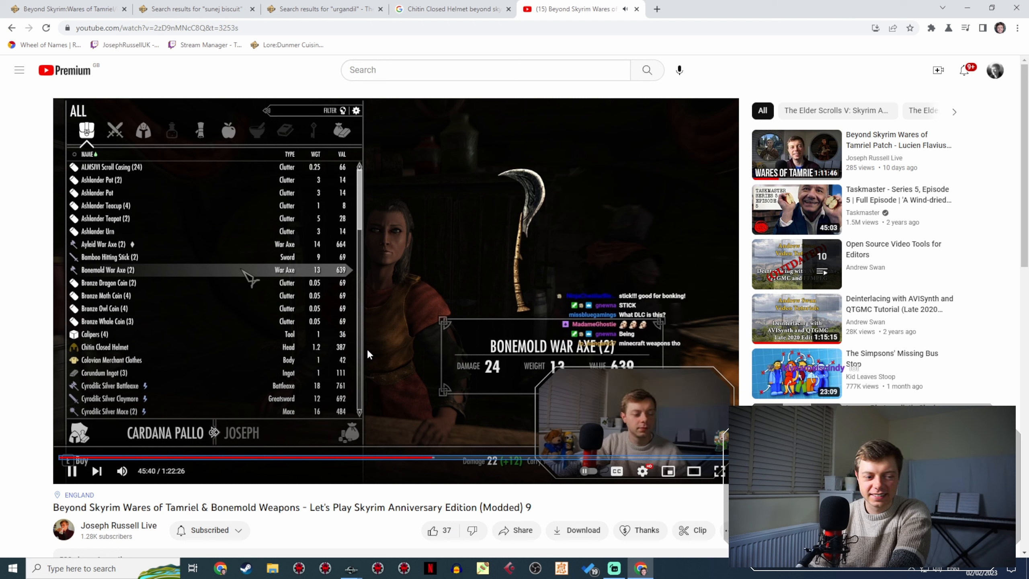
key(Right)
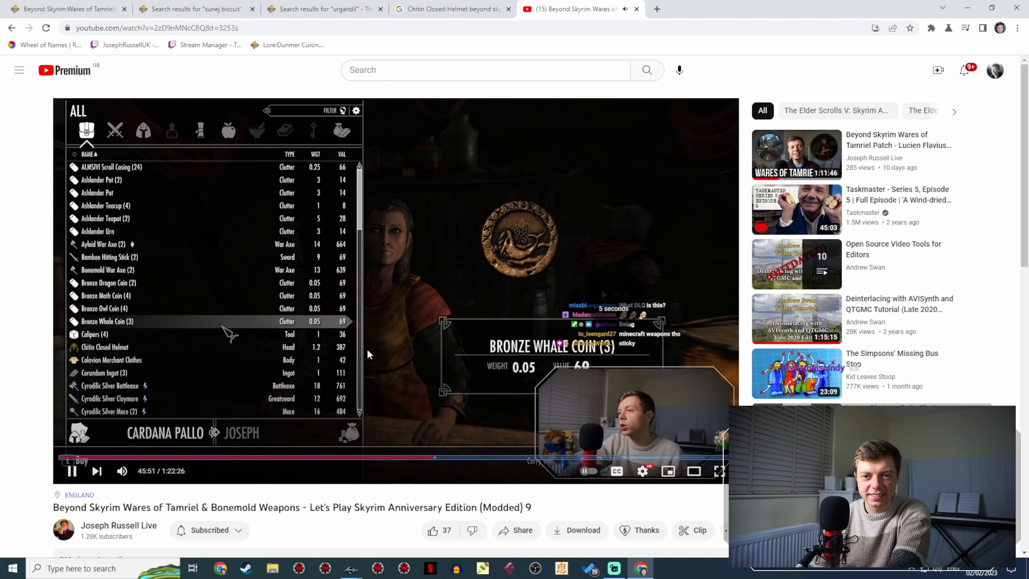
key(Right)
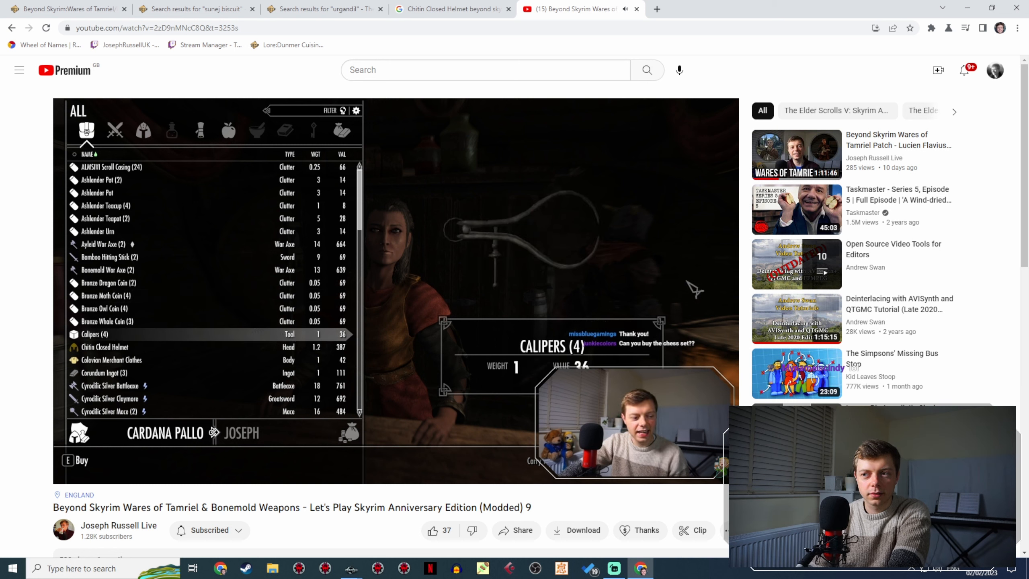
mouse_move(366, 347)
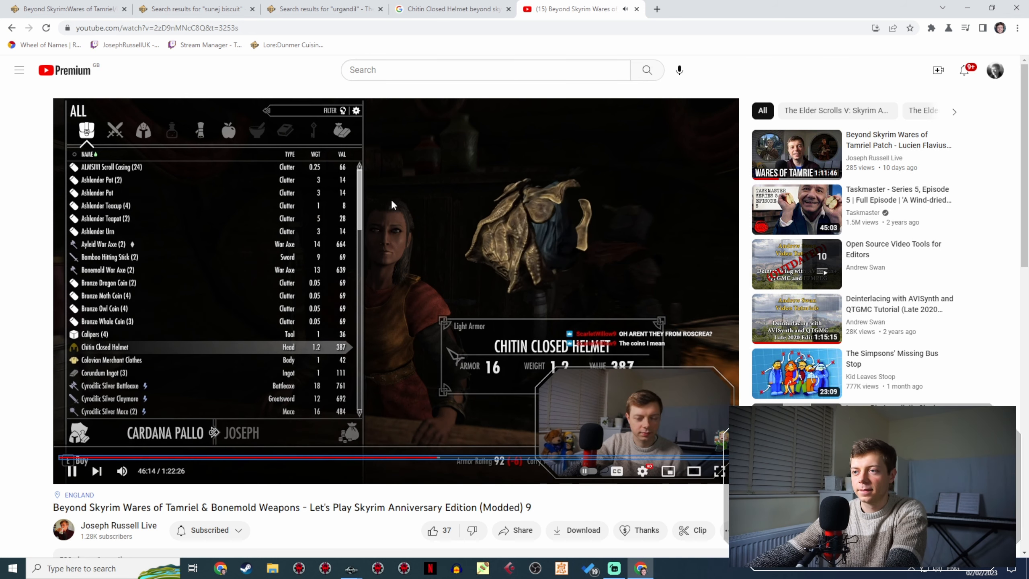
key(Left)
key(Left)
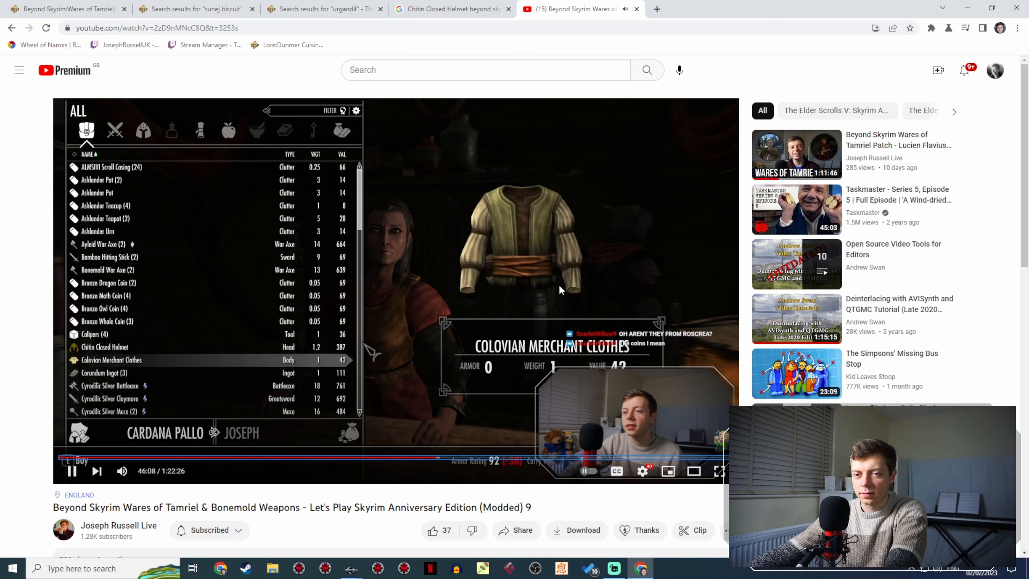
click(572, 239)
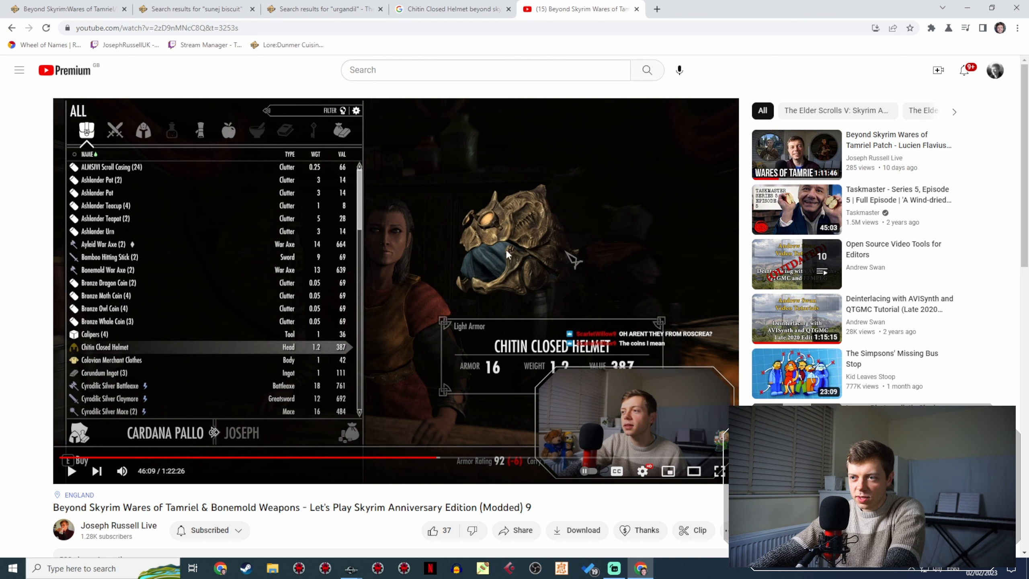
click(514, 223)
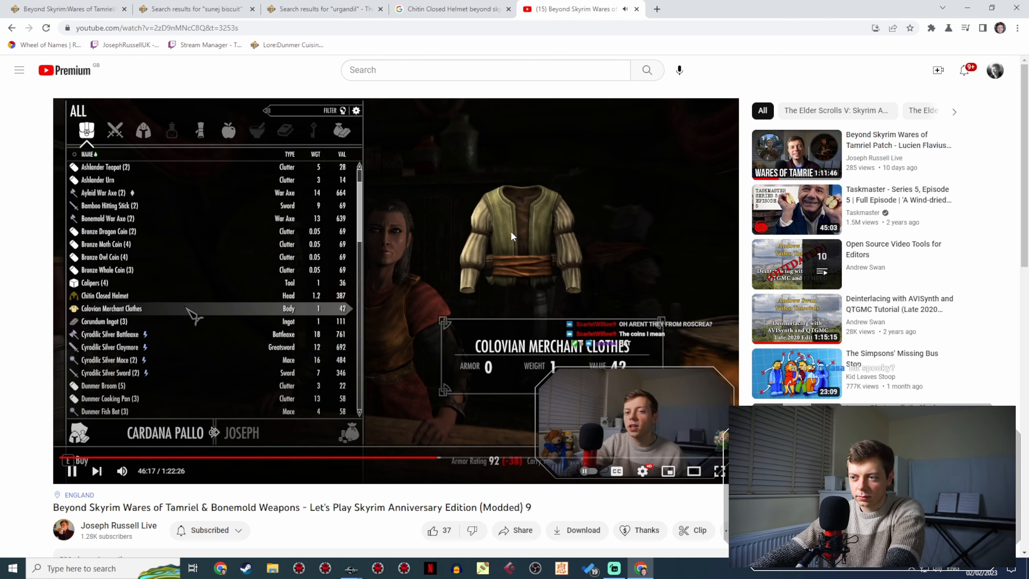
click(510, 231)
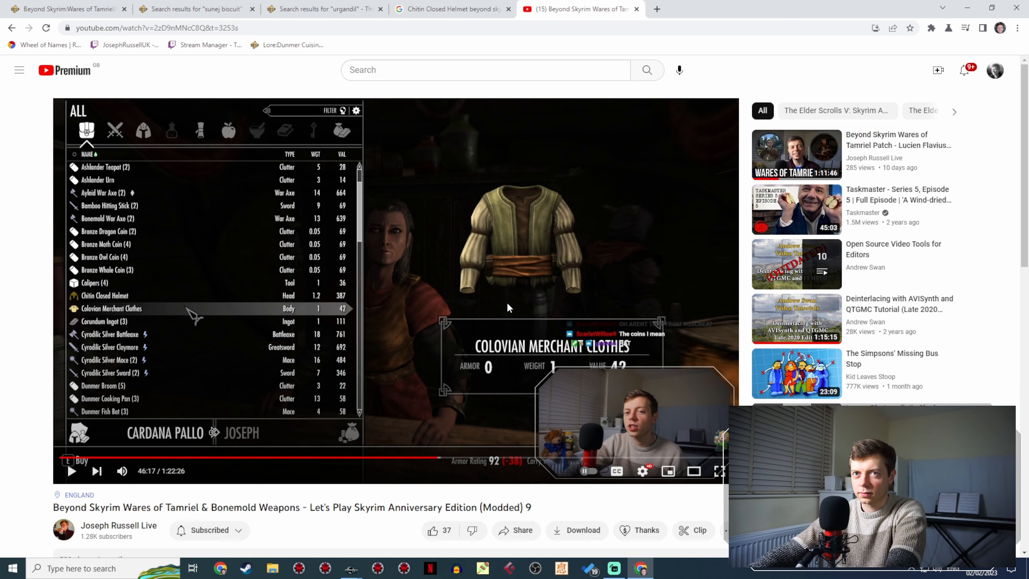
Switch to the Creation Kit and duplicate the "I've got a stick!" hello info.
key(alt+Tab)
click(506, 288)
right_click(506, 289)
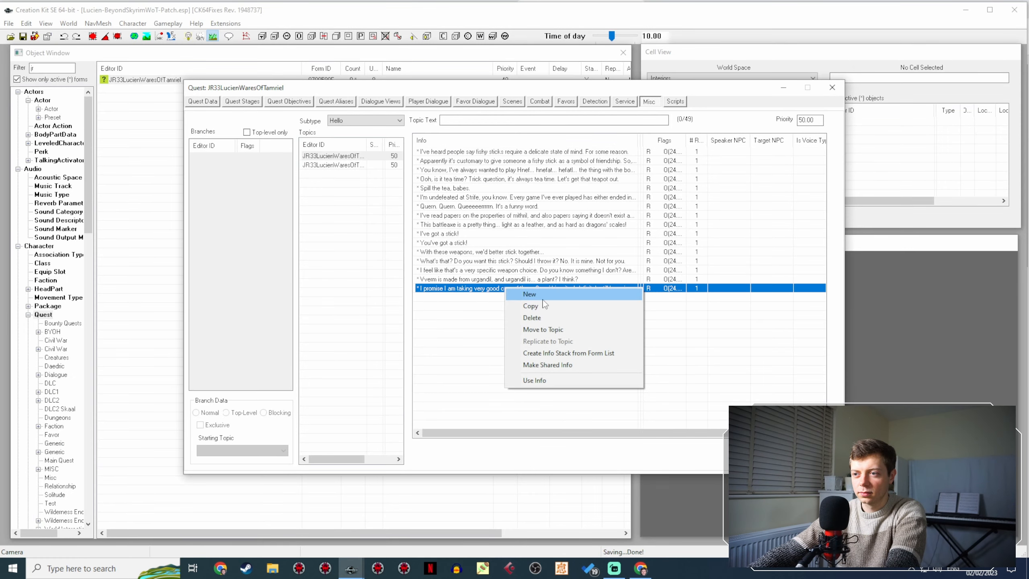
right_click(489, 235)
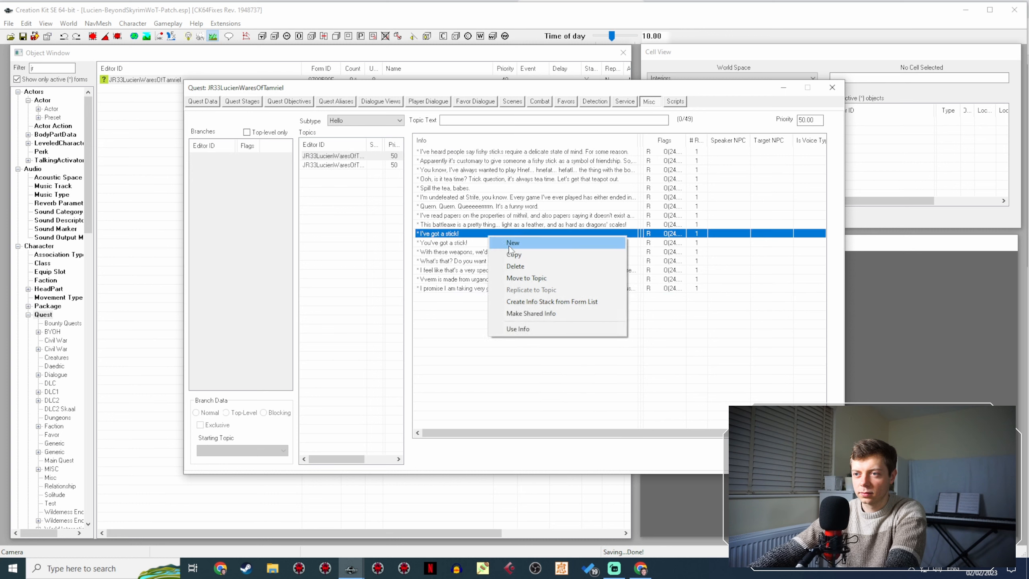
click(519, 252)
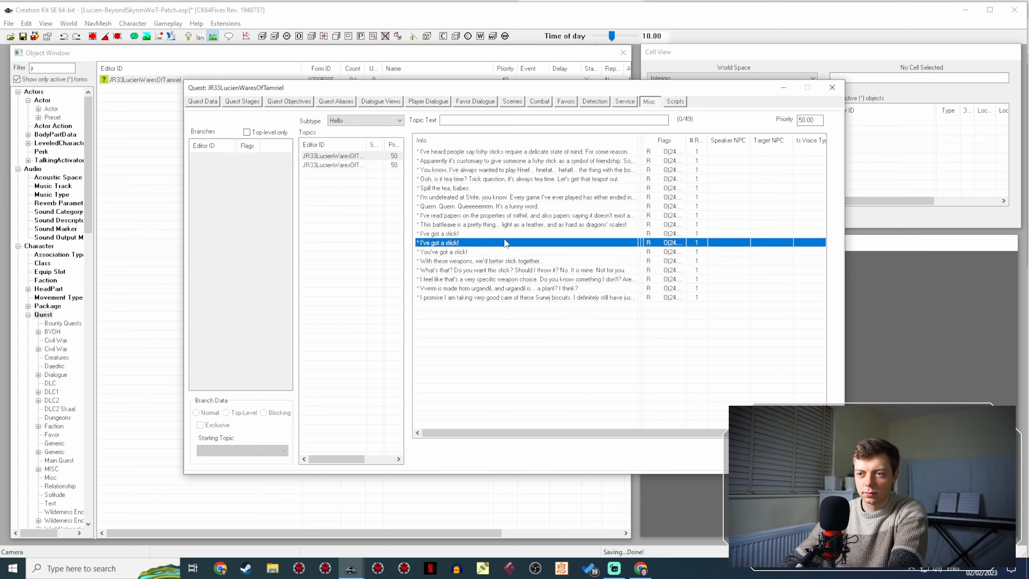
Move the duplicated "I've got a stick!" info to the end of the info list and open it for editing.
key(Right)
key(Right)
key(Right)
key(Right)
key(Right)
key(Right)
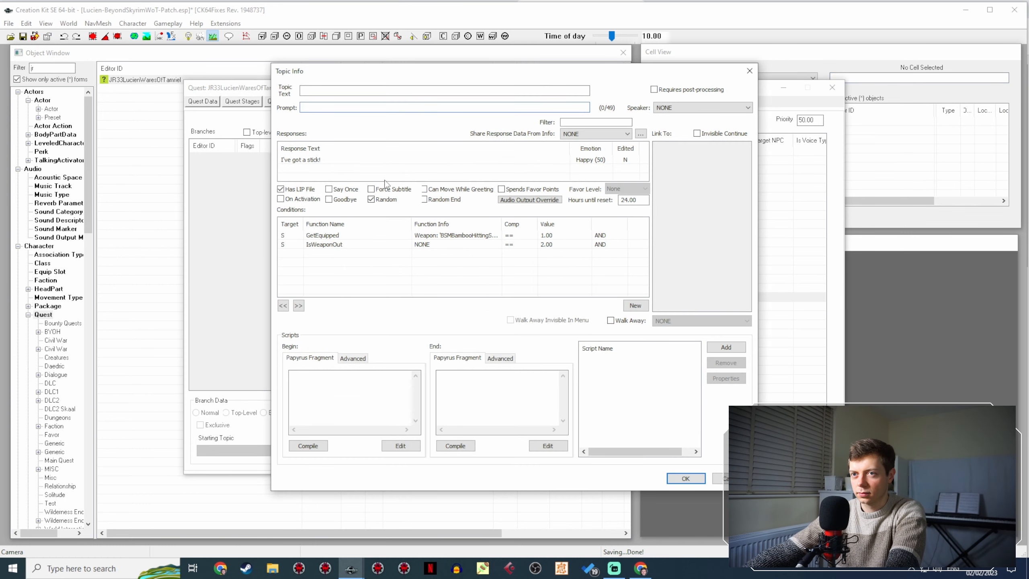
Replace the copy's response text with "The world looks very orange through this thing.".
click(348, 160)
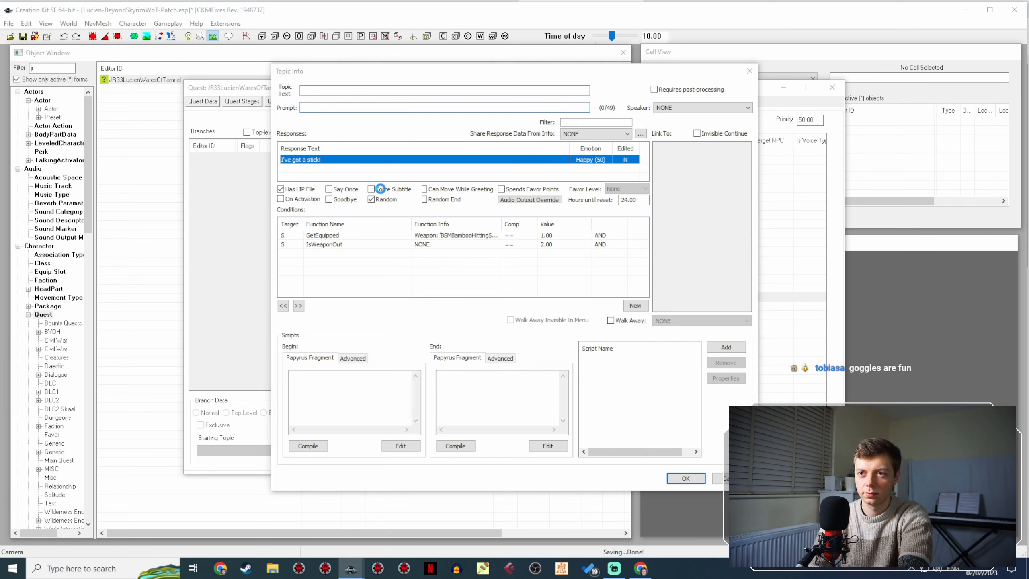
text(The wor)
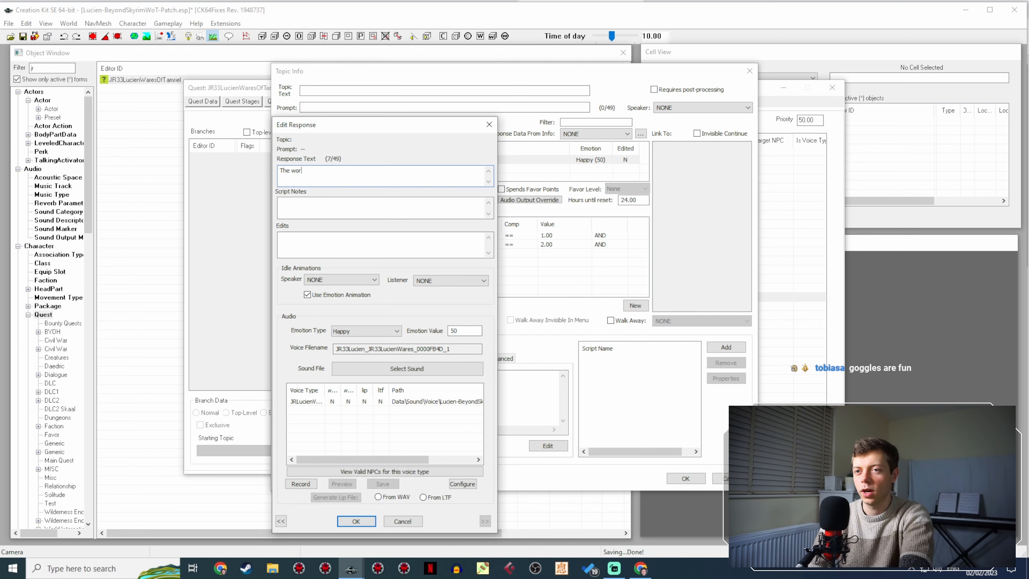
text(ld looks very o)
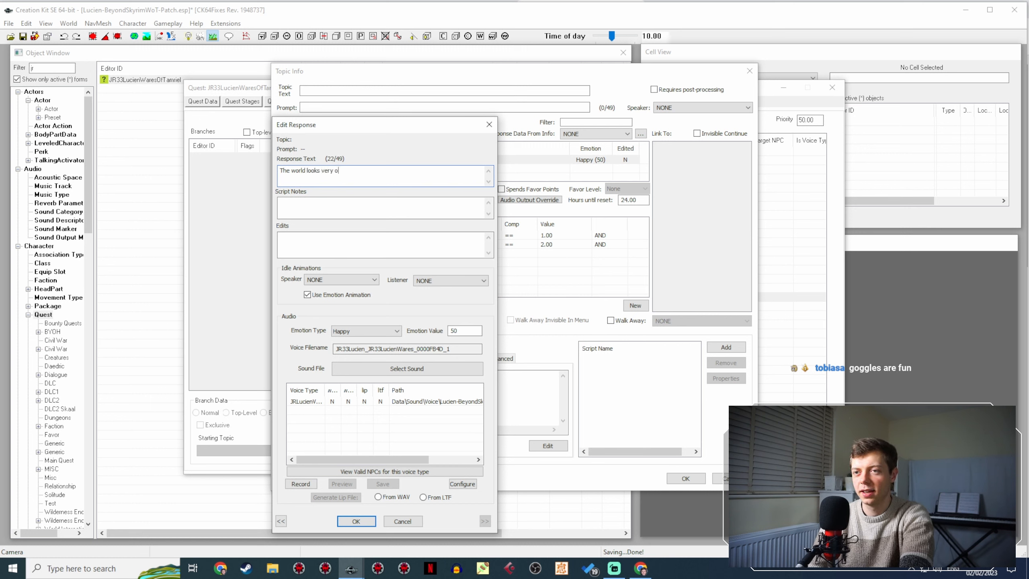
text(range through this thing)
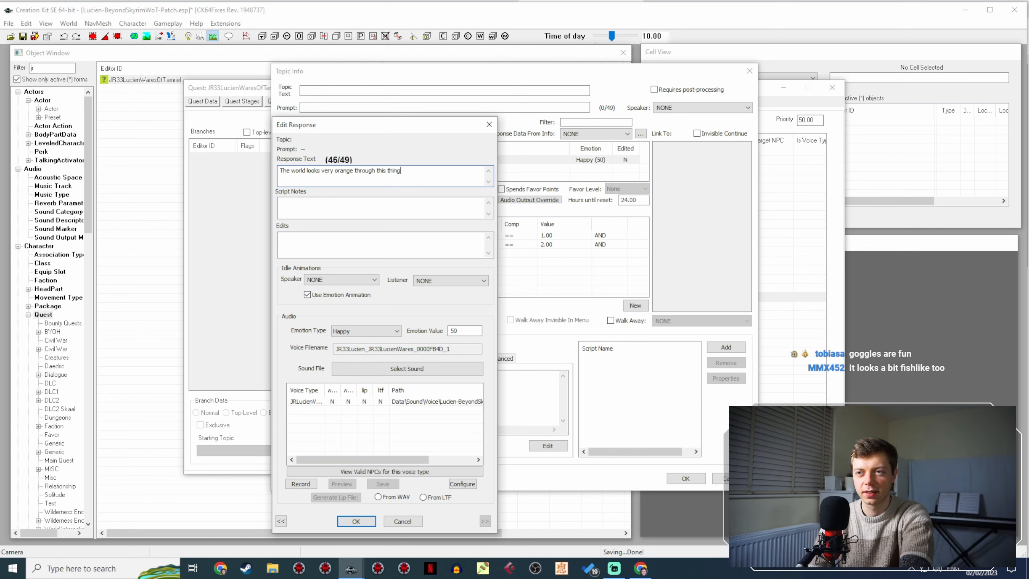
key(Return)
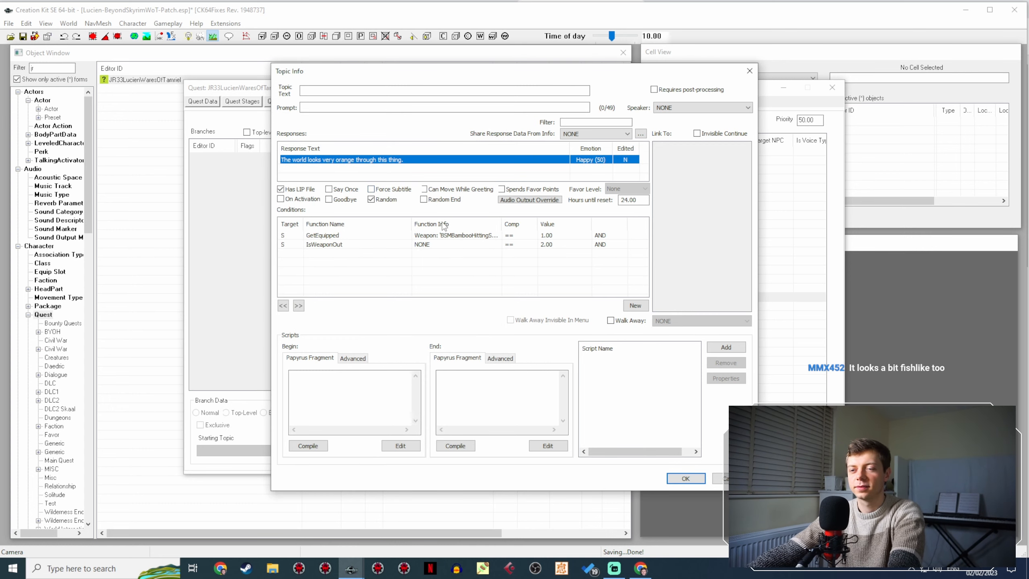
Remove the IsWeaponOut condition, set the GetEquipped condition's object to BSMChitinHelmet, and accept the topic info.
click(401, 244)
key(Delete)
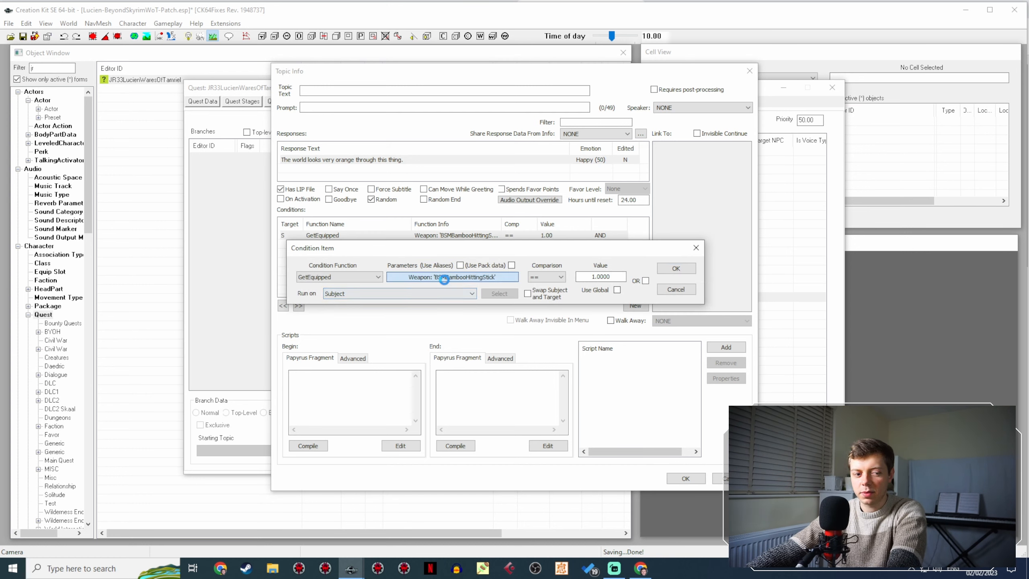
click(418, 316)
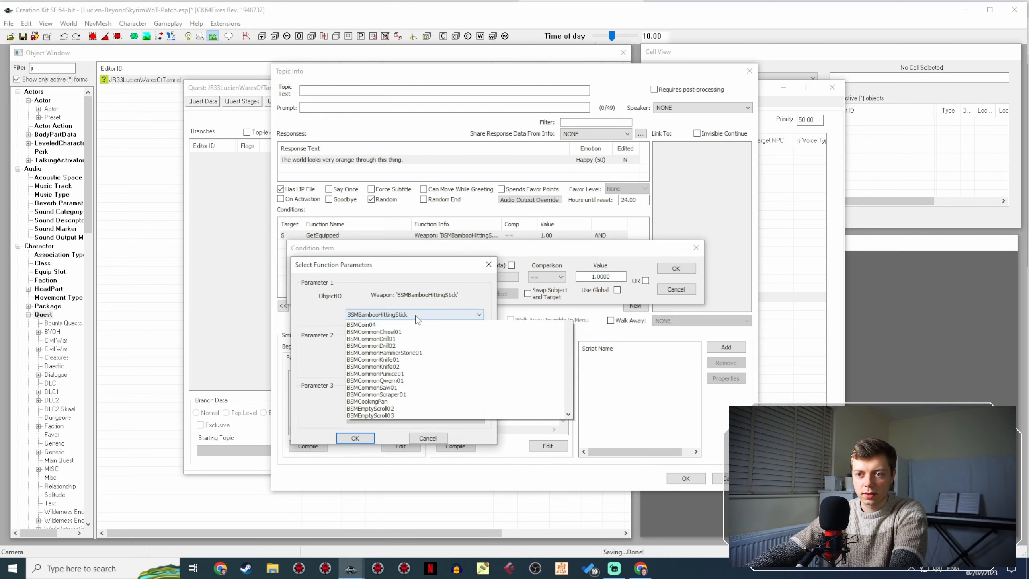
text(bsmchitin)
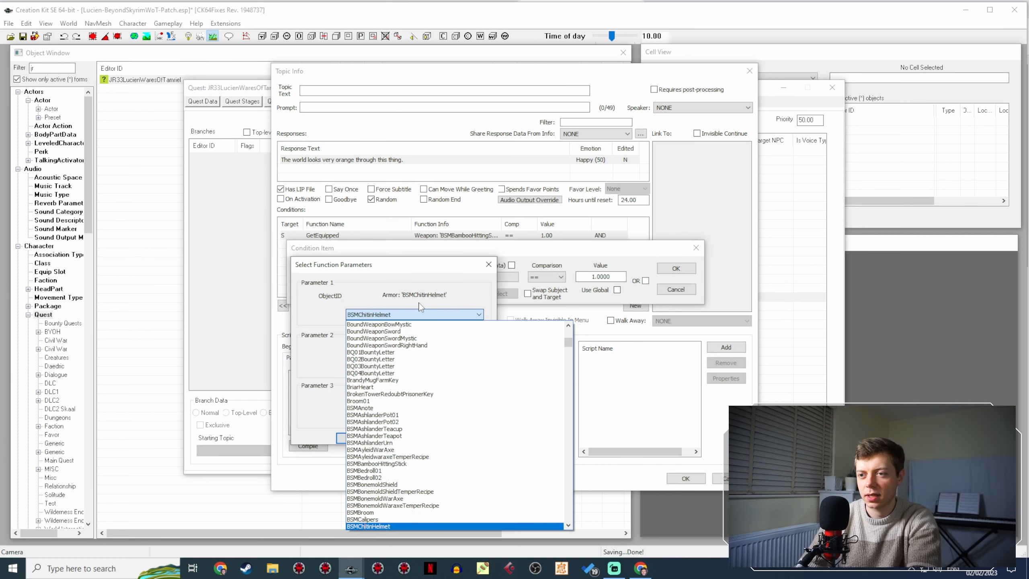
key(Return)
key(Return)
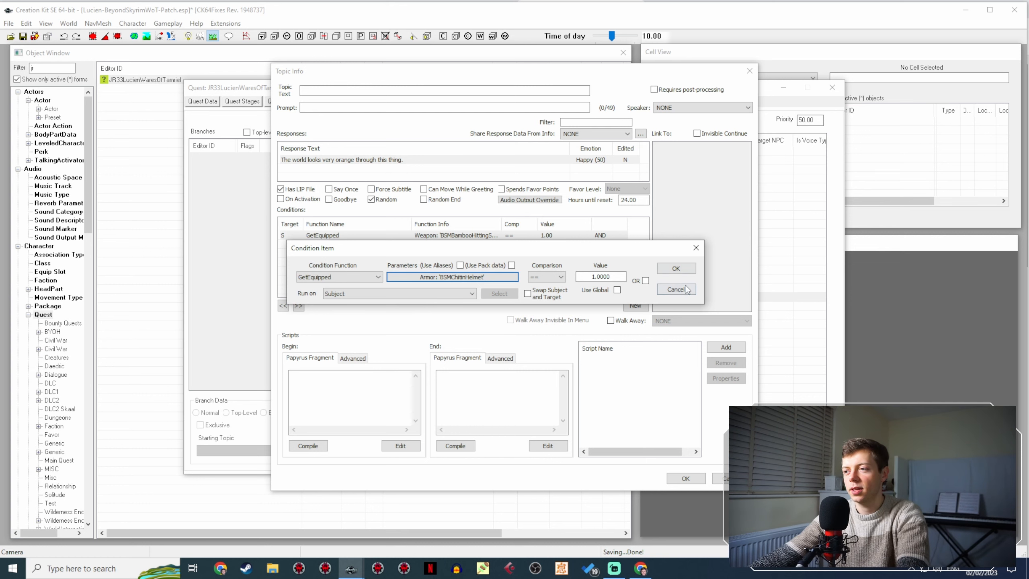
click(683, 271)
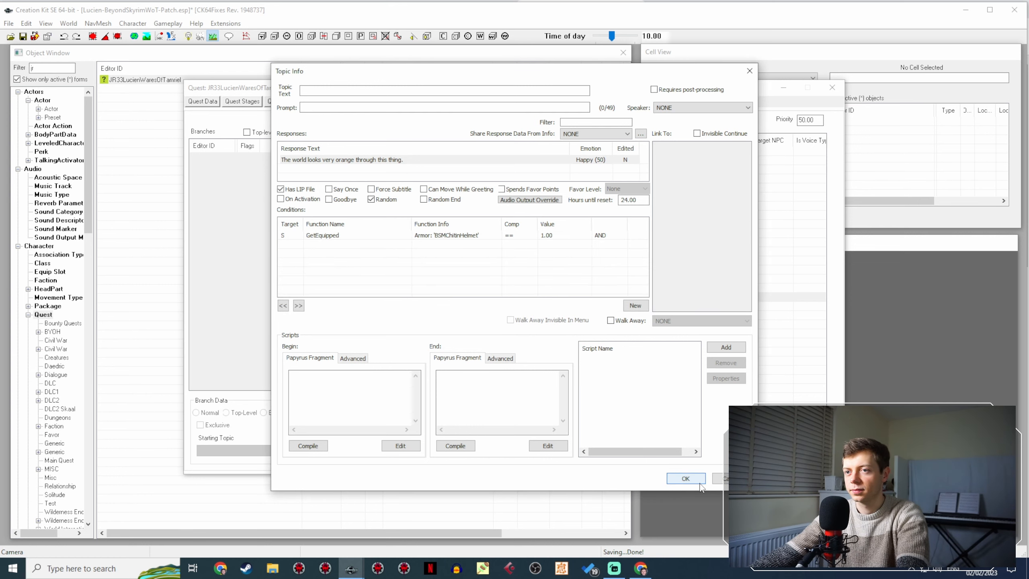
click(685, 478)
Switch to Chrome and look through the wiki's Wares of Tamriel apparel, food and miscellaneous items for further comment ideas.
click(640, 568)
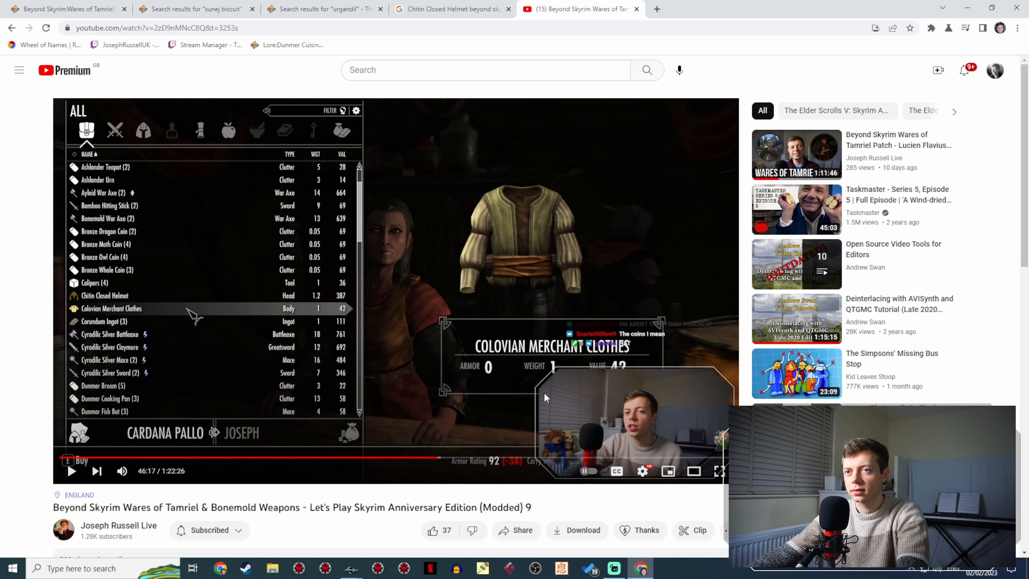
click(314, 8)
click(94, 8)
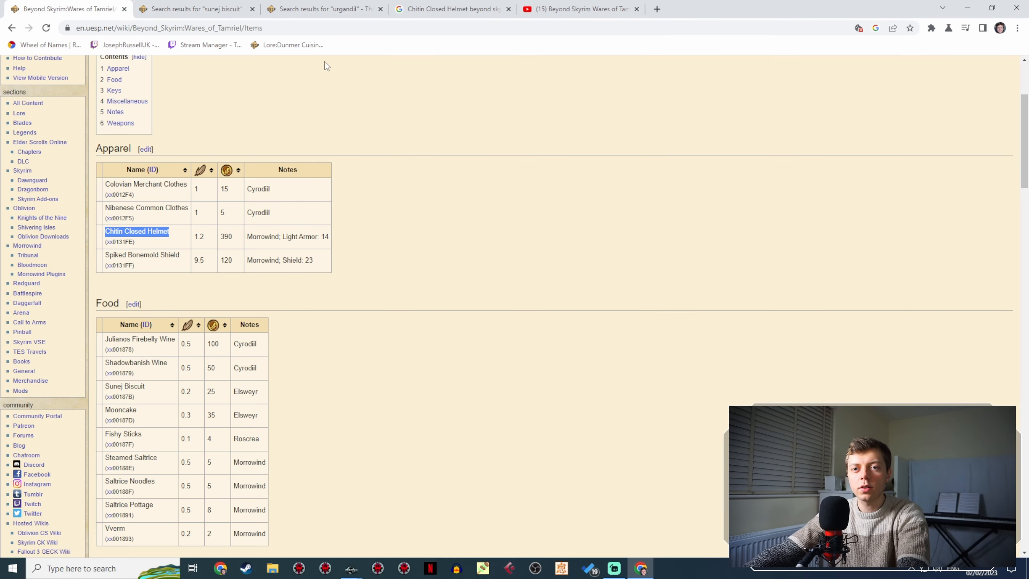
scroll(360, 134, down, 2)
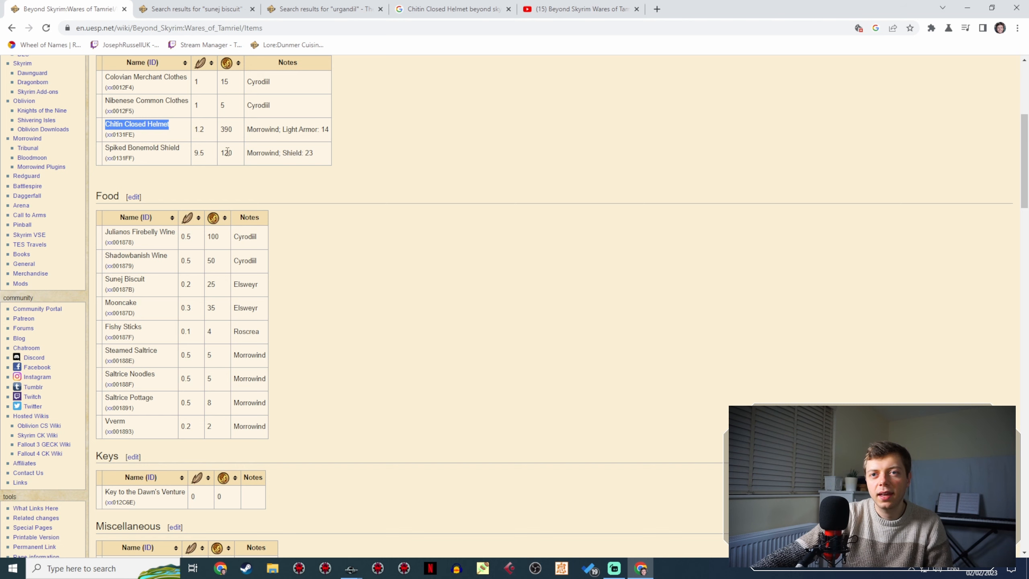
scroll(233, 142, down, 9)
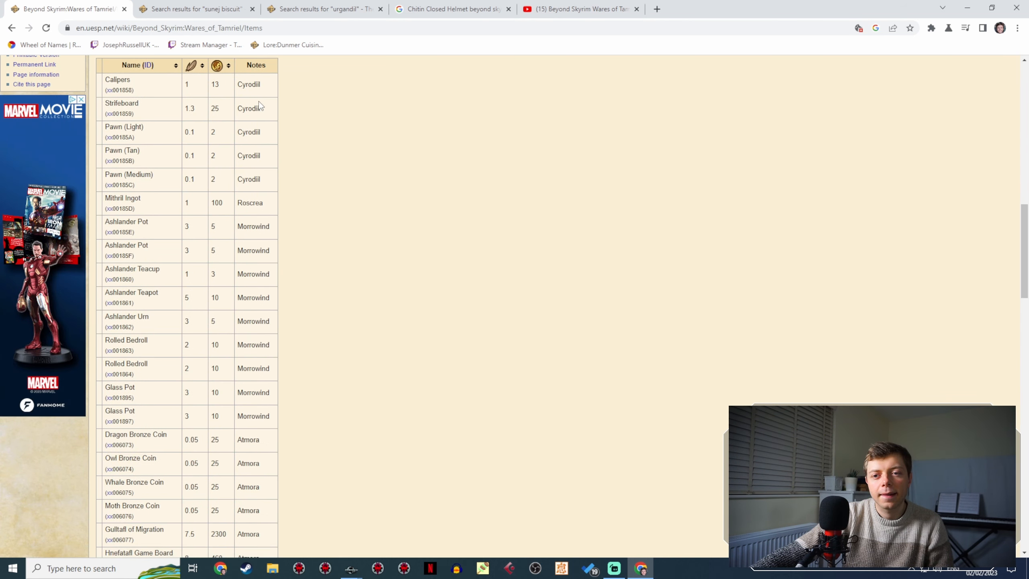
scroll(258, 102, down, 4)
scroll(256, 104, down, 4)
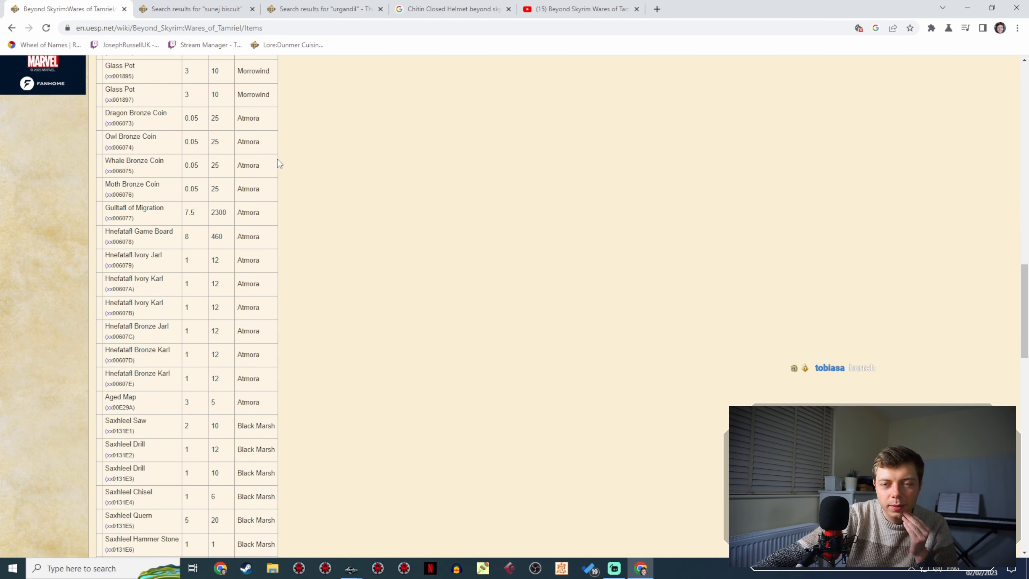
Examine the wiki's Atmora, Black Marsh and Morrowind miscellaneous items and the weapons list, and recheck the apparel and food tables for comment ideas.
scroll(279, 169, up, 9)
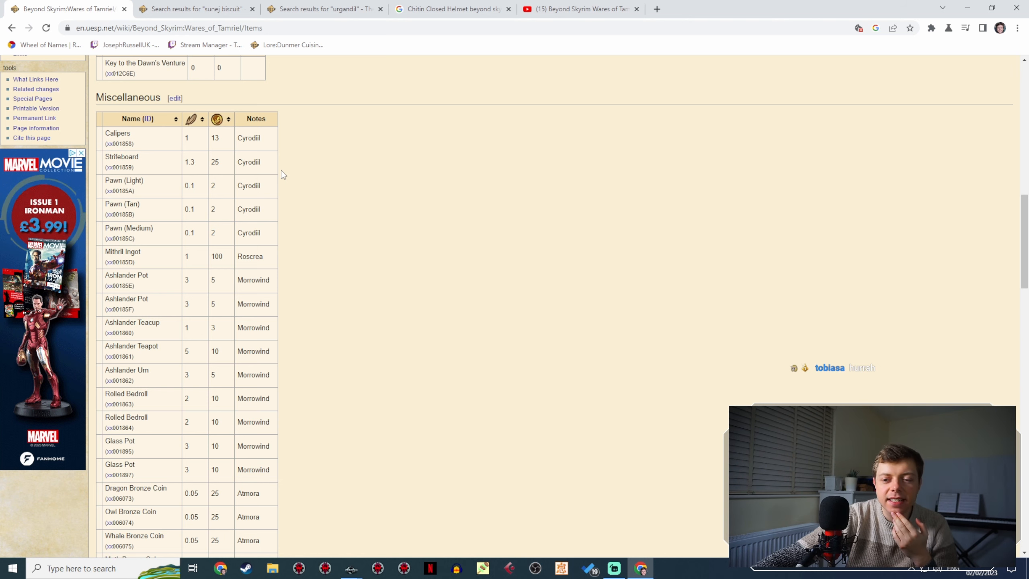
scroll(283, 174, down, 7)
scroll(283, 183, down, 2)
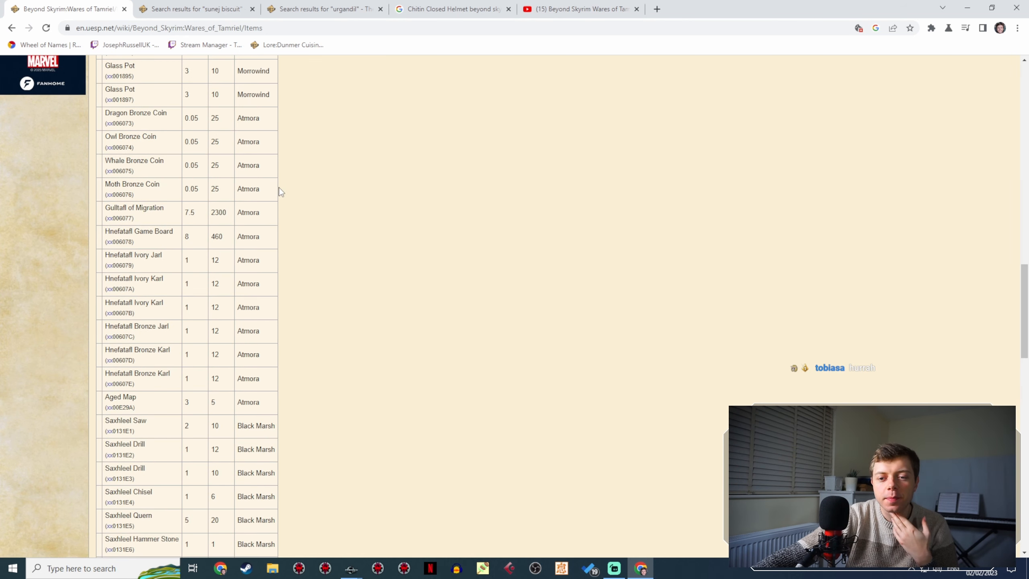
scroll(281, 192, down, 4)
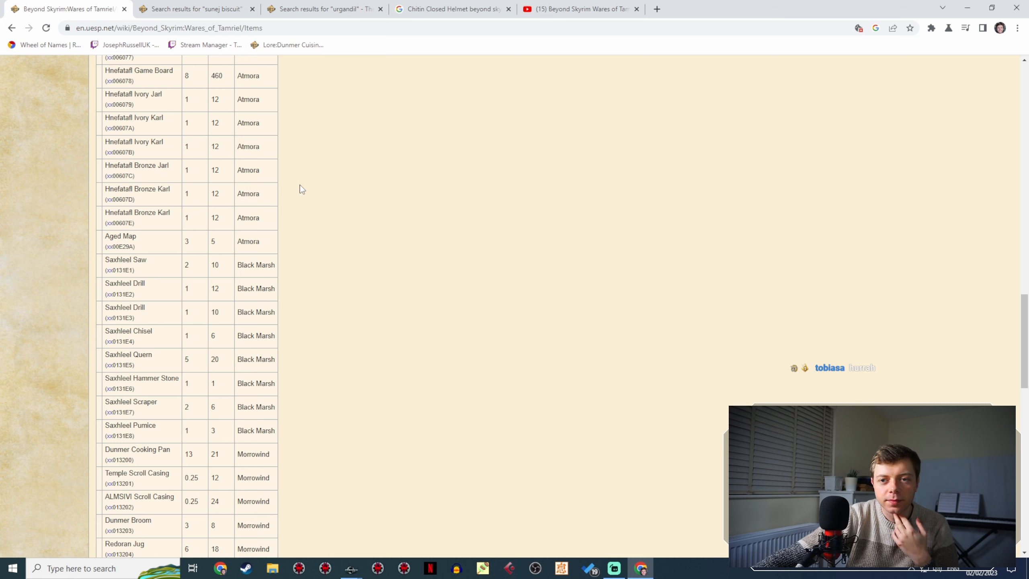
drag(142, 260, 157, 306)
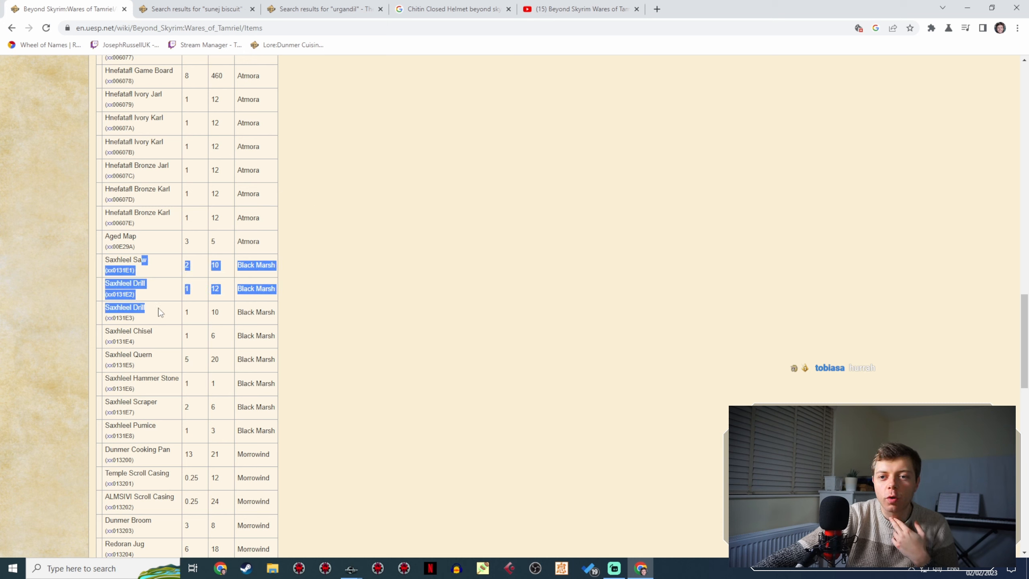
click(159, 310)
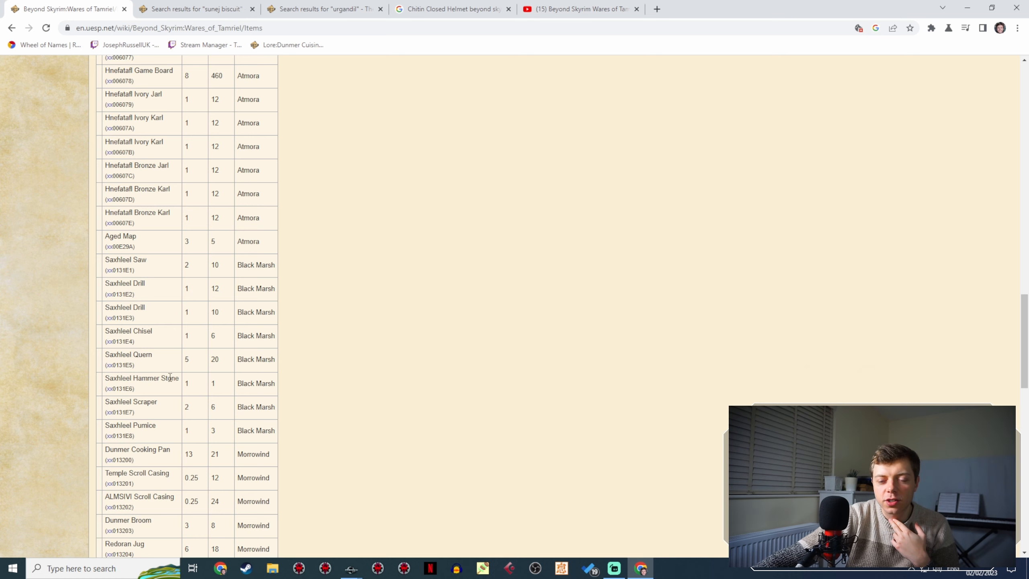
scroll(170, 365, down, 5)
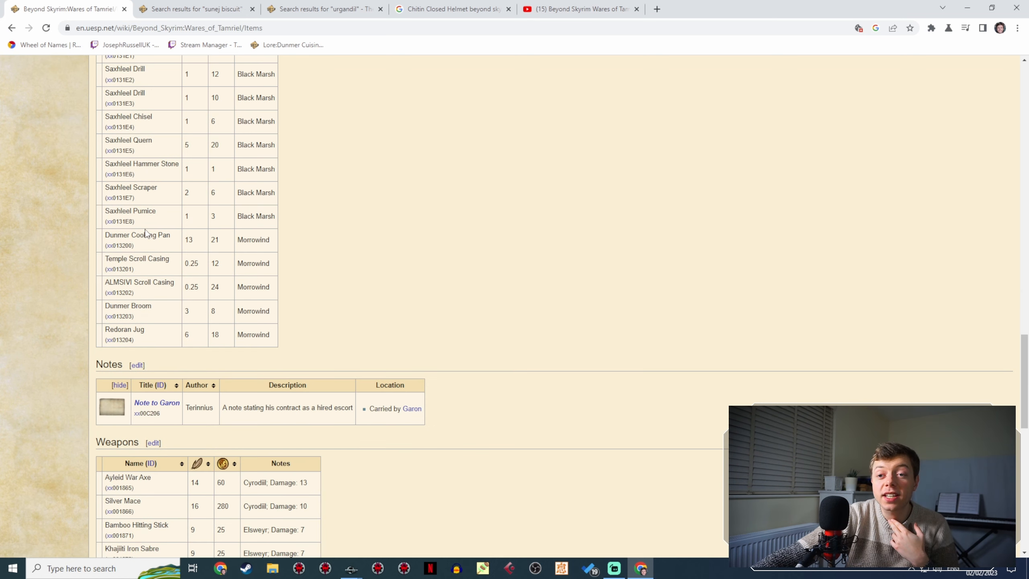
scroll(141, 240, down, 1)
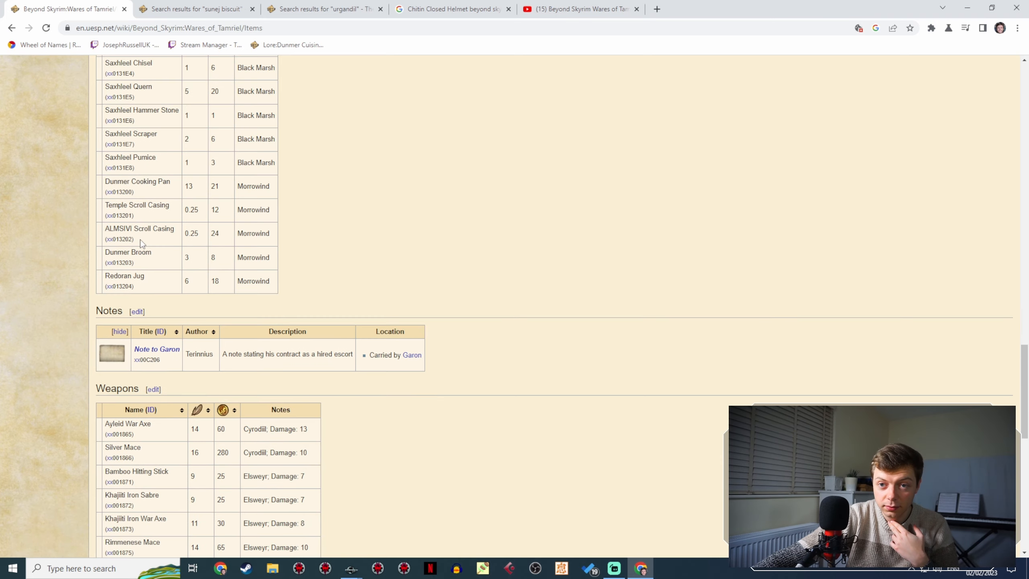
scroll(154, 251, down, 5)
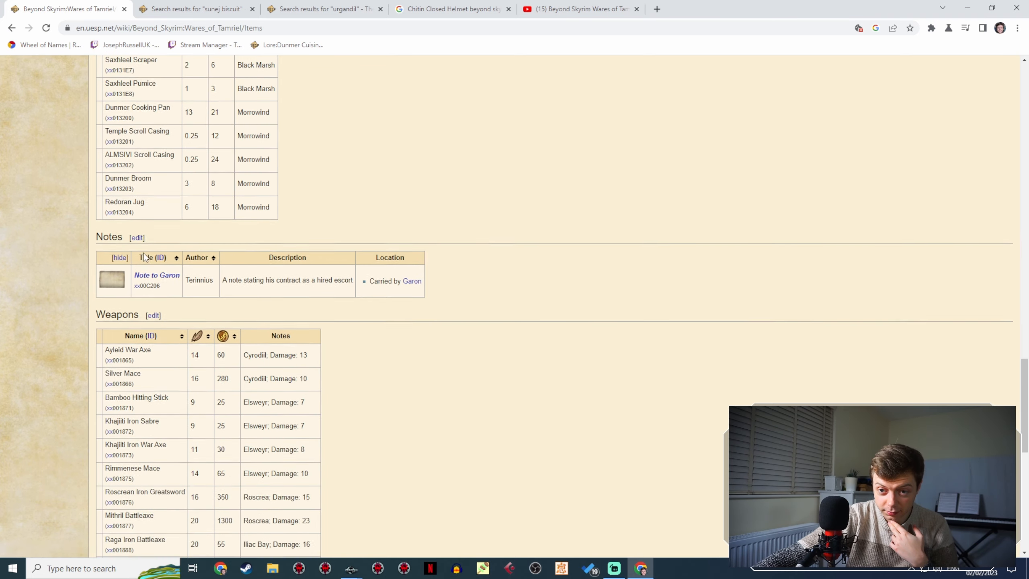
scroll(162, 254, up, 20)
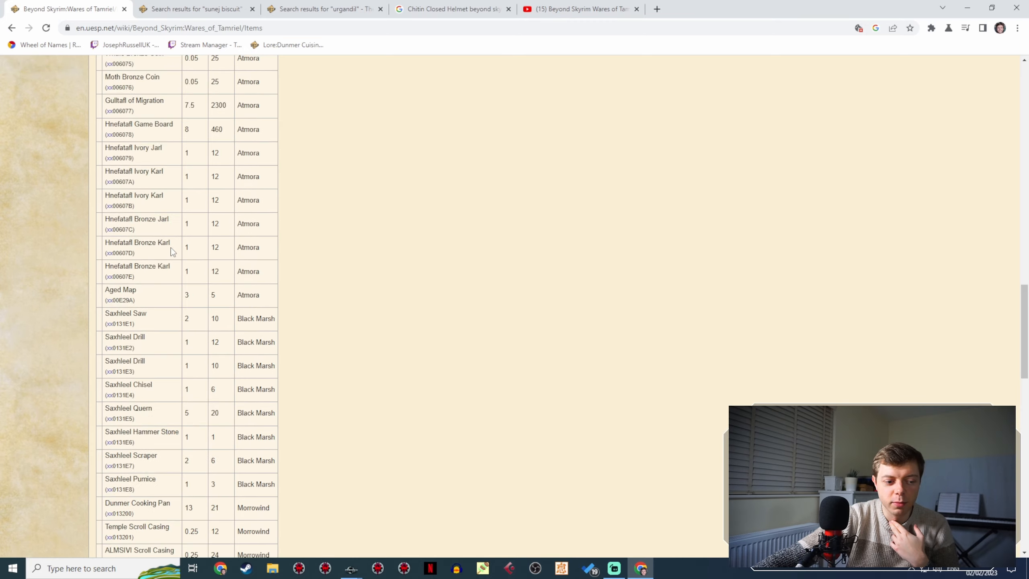
scroll(185, 249, up, 9)
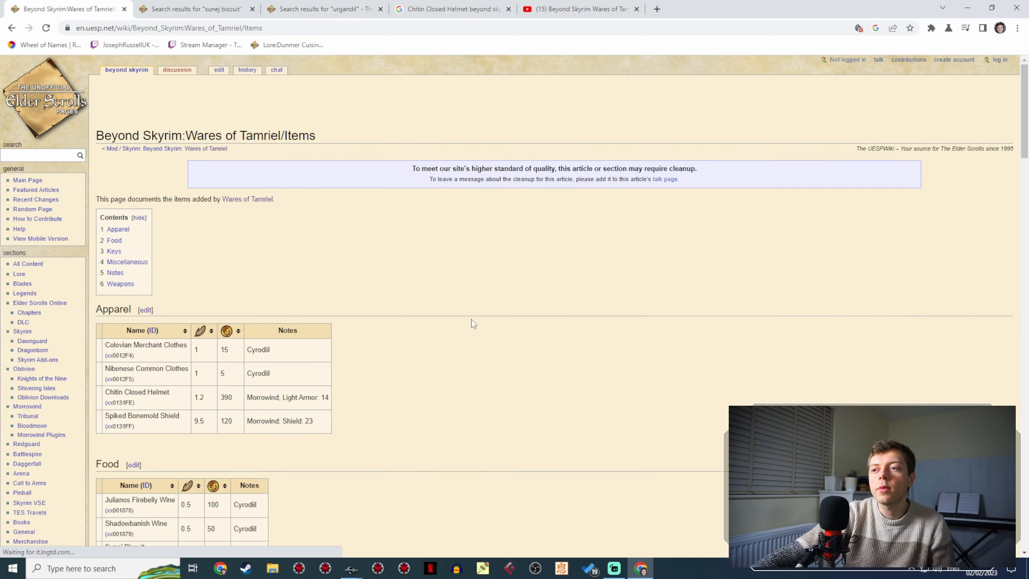
scroll(455, 354, down, 8)
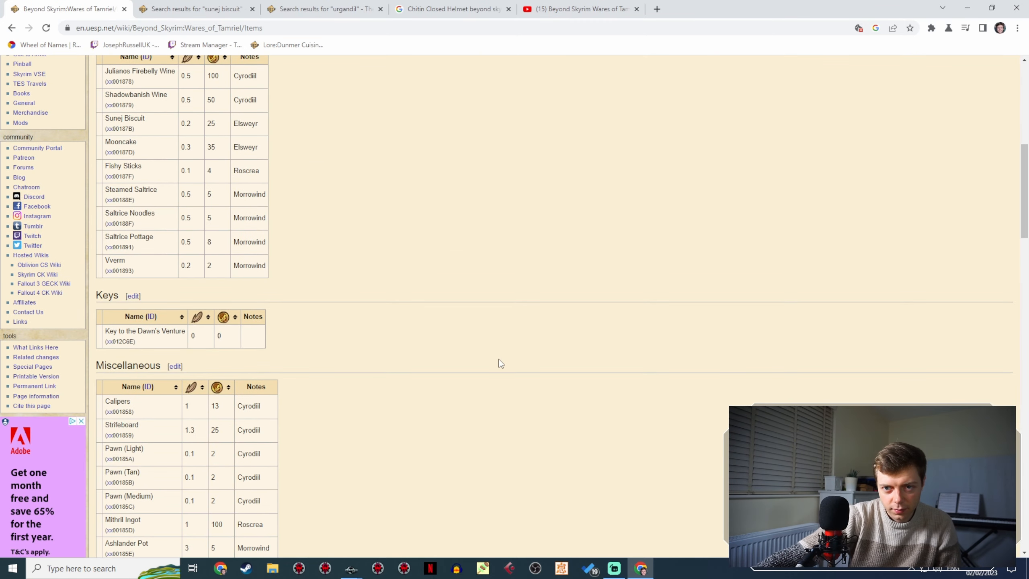
Switch to Creation Kit, close the JR33LucienWaresOfTamriel quest window and save the Lucien-BeyondSkyrimWoT-Patch.esp plugin.
click(351, 567)
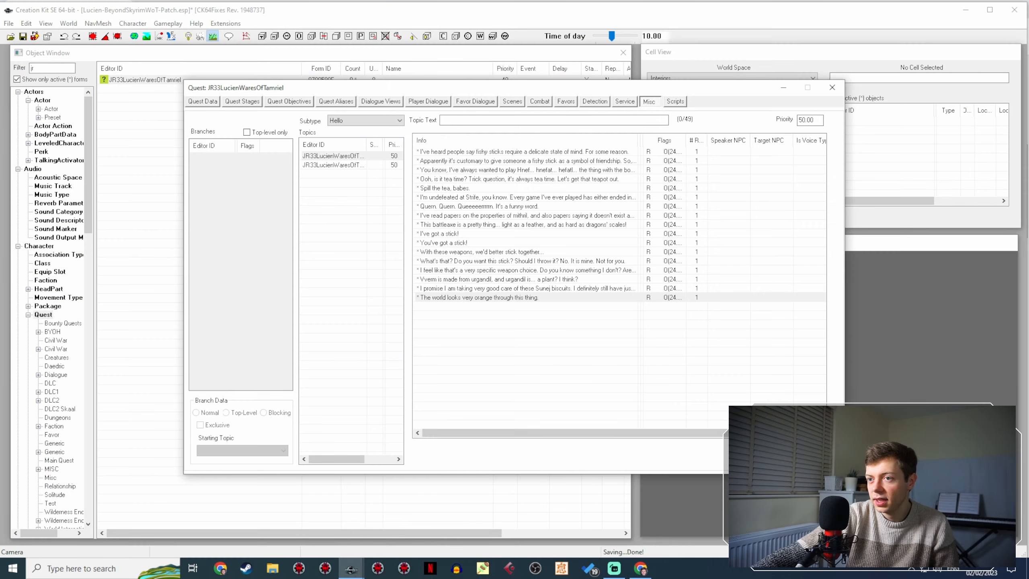
key(Escape)
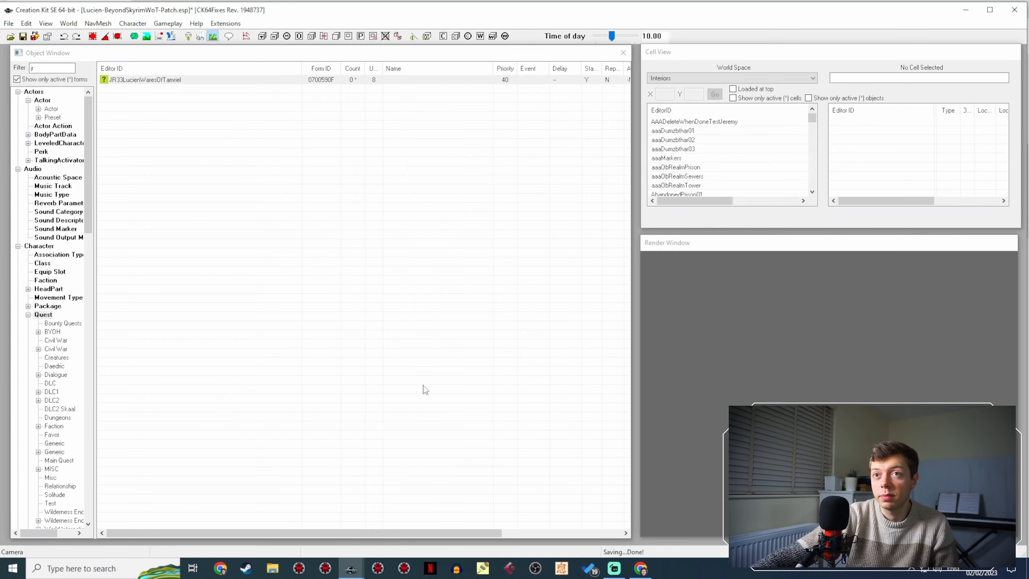
click(22, 36)
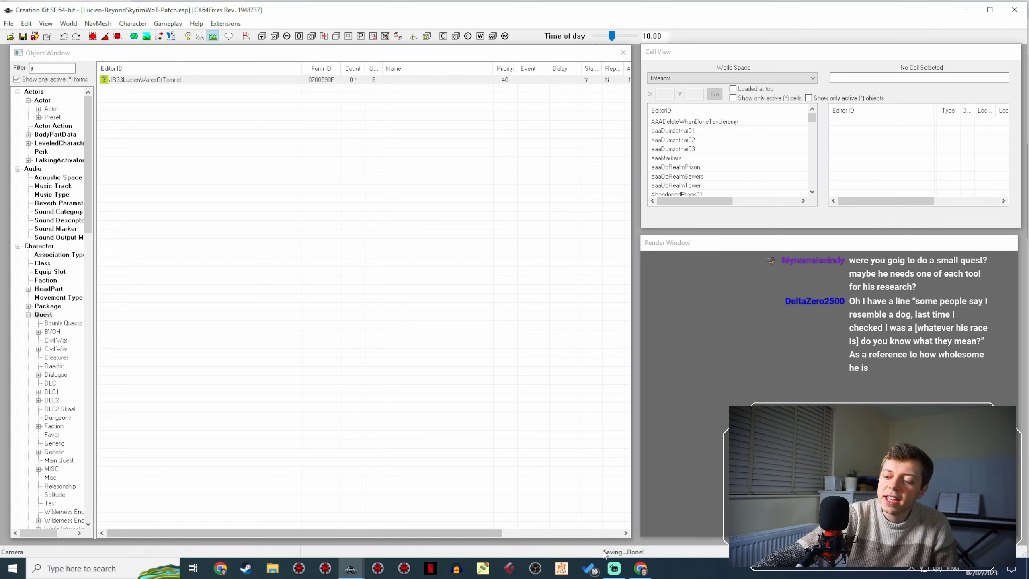
Switch to Streamlabs Desktop and select the Camera scene in the Lucien scene collection.
click(614, 568)
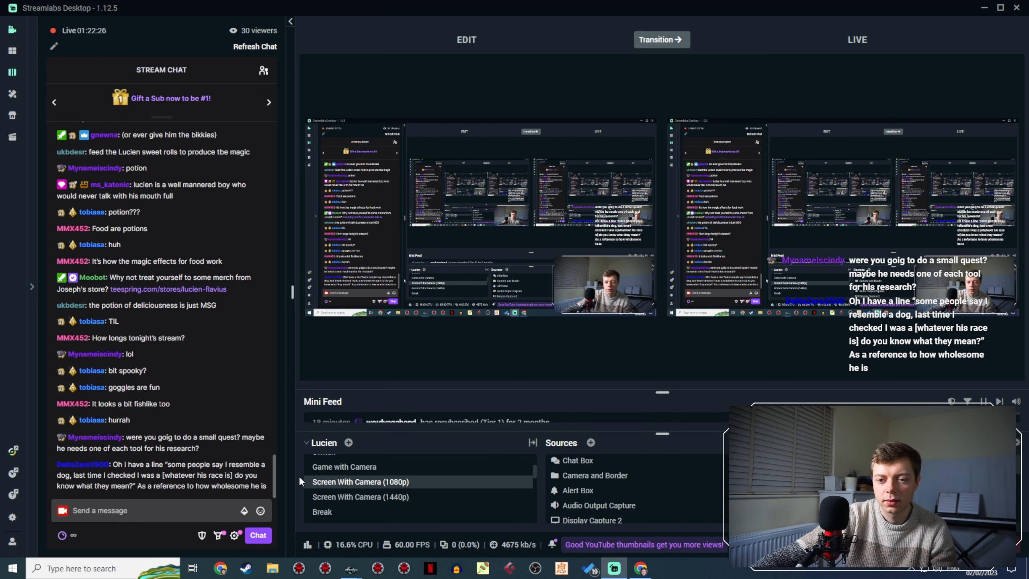
scroll(357, 470, up, 3)
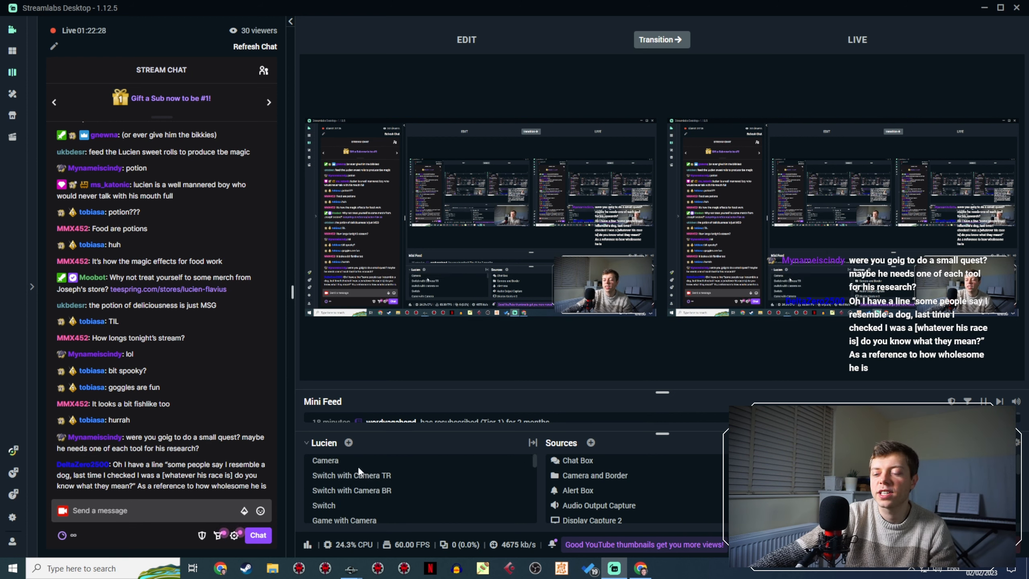
click(358, 462)
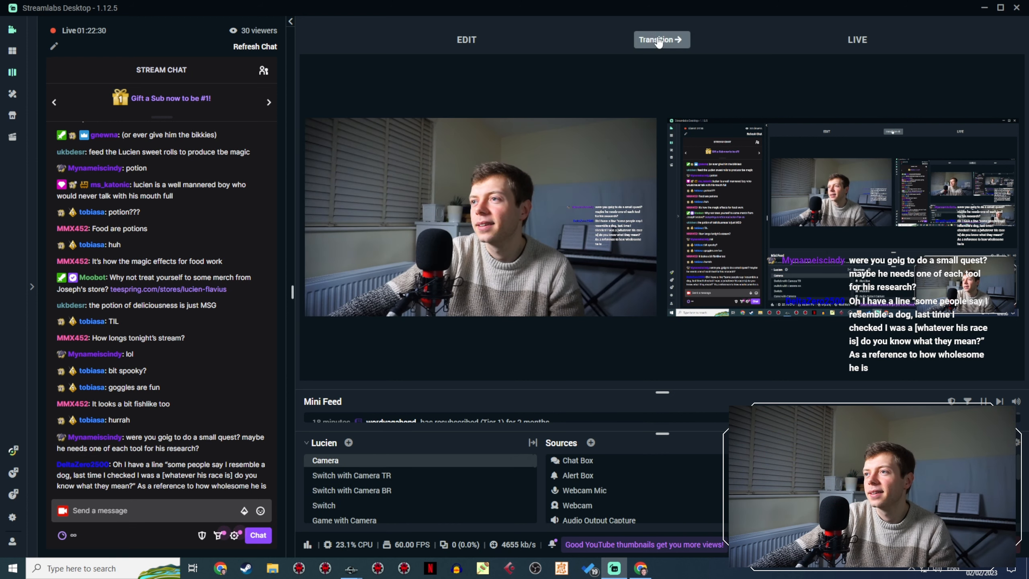